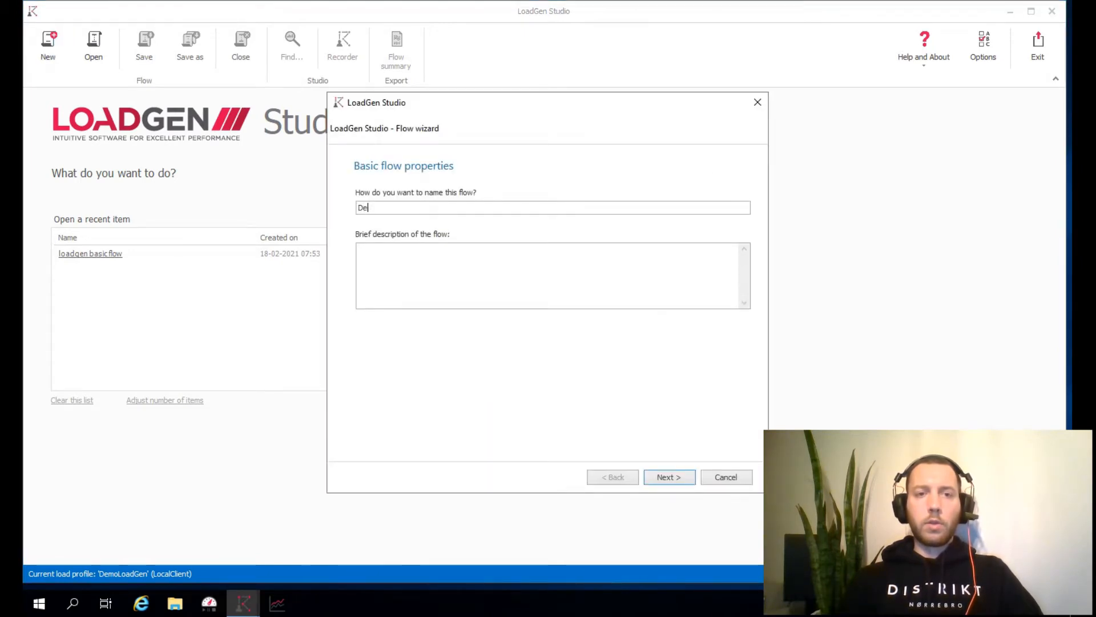
Name the new flow DemoLoadGenGuru and keep Normal (100%) as its only usertype
text(LoadGenGuru)
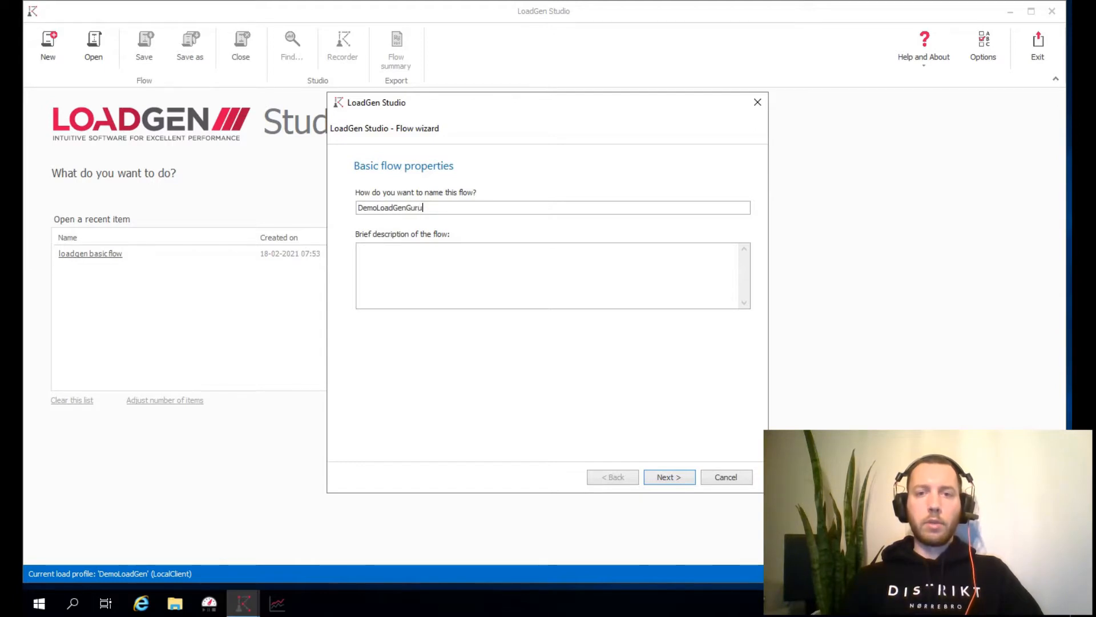
click(669, 477)
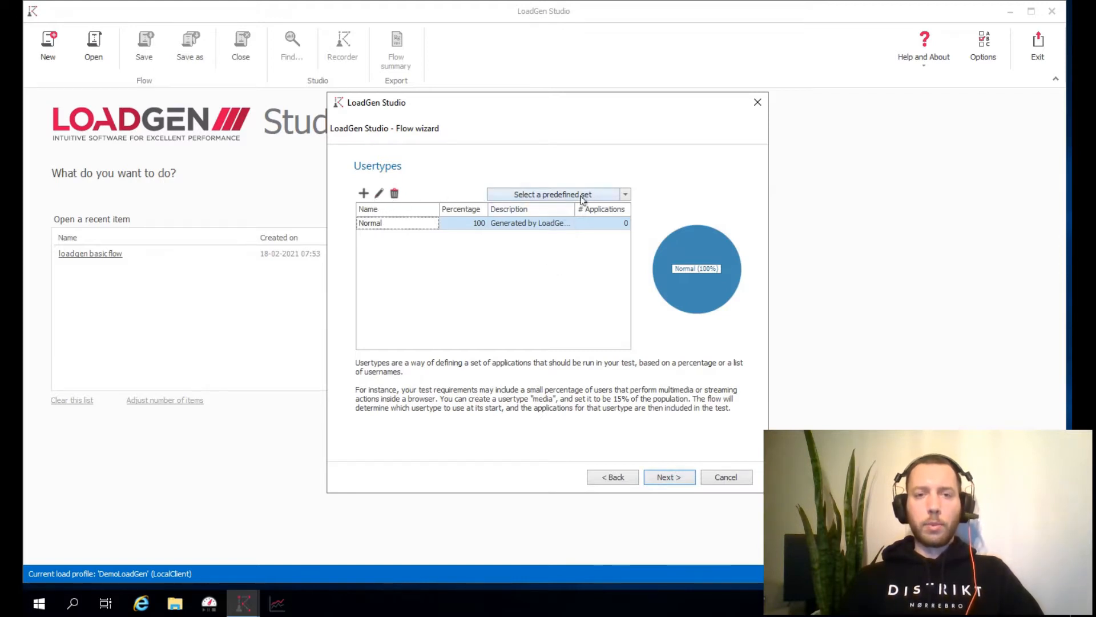
click(626, 196)
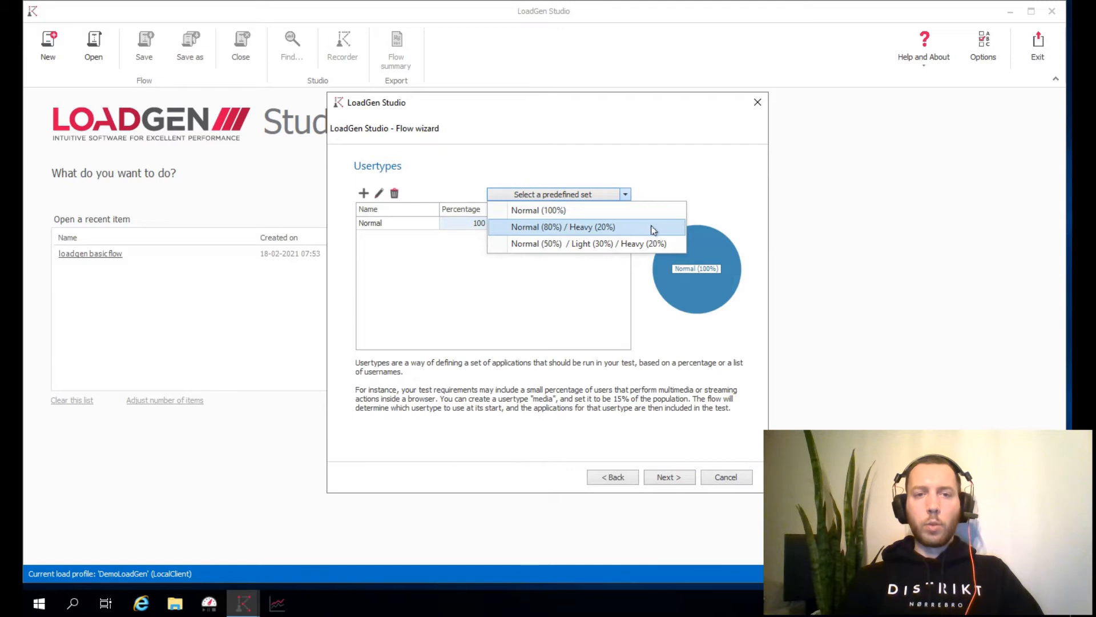
click(464, 243)
click(663, 478)
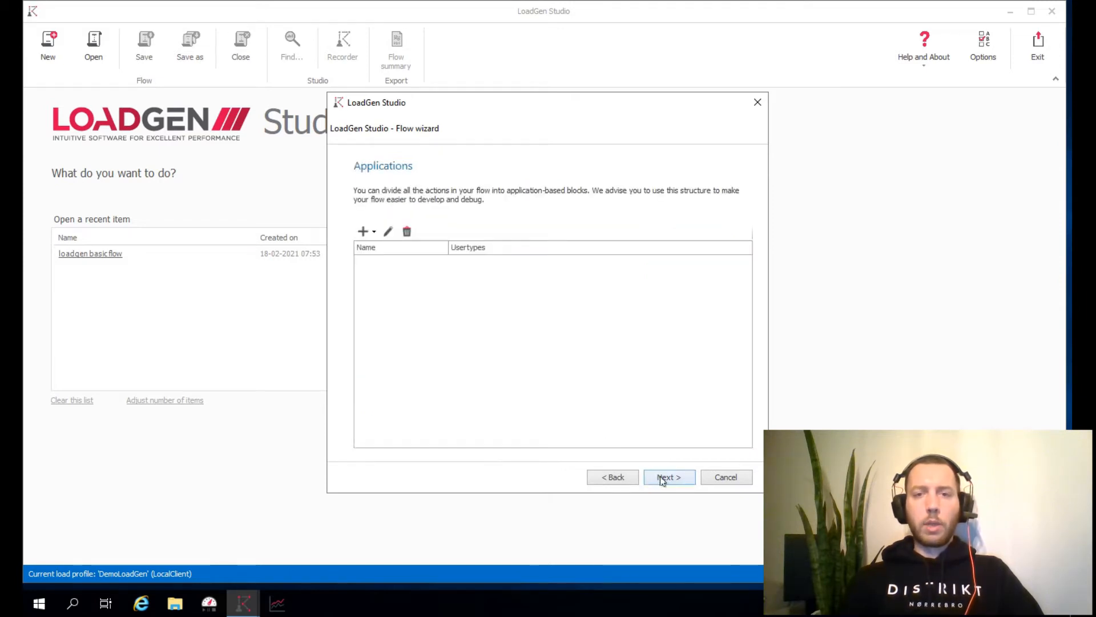
Add the Internet Explorer QuickApp to the flow and accept the default variables and main iteration settings
click(365, 231)
mouse_move(427, 266)
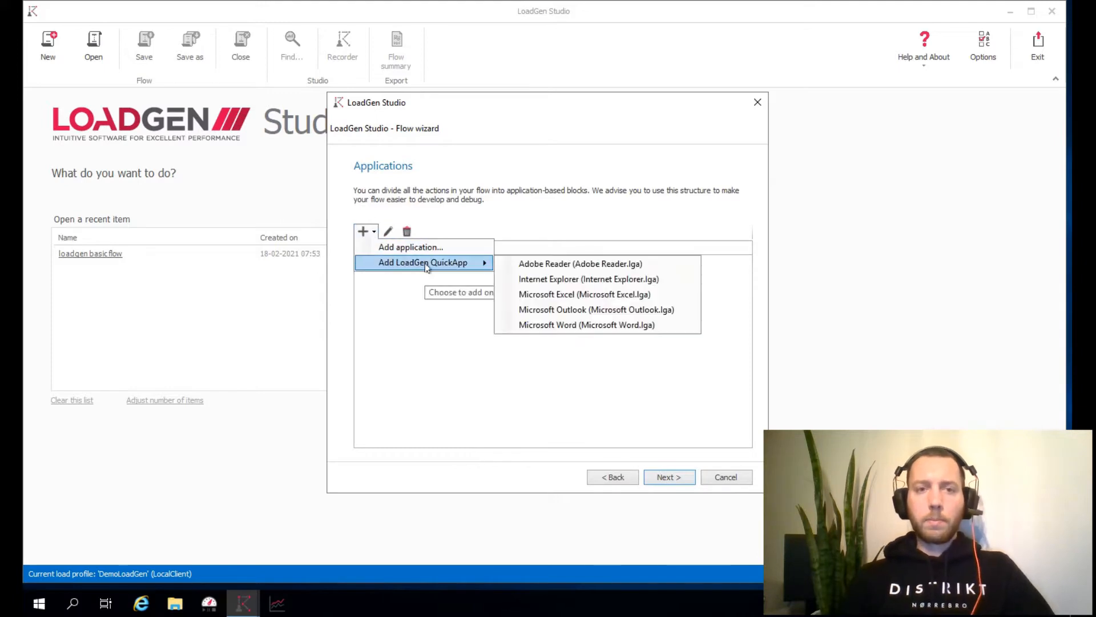
click(591, 280)
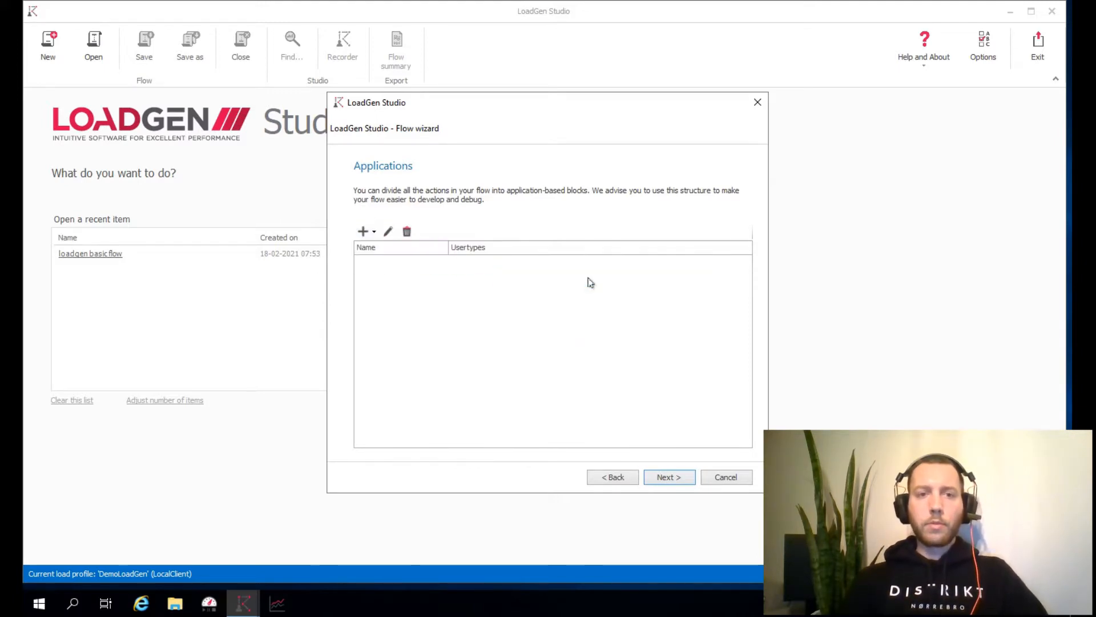
click(669, 477)
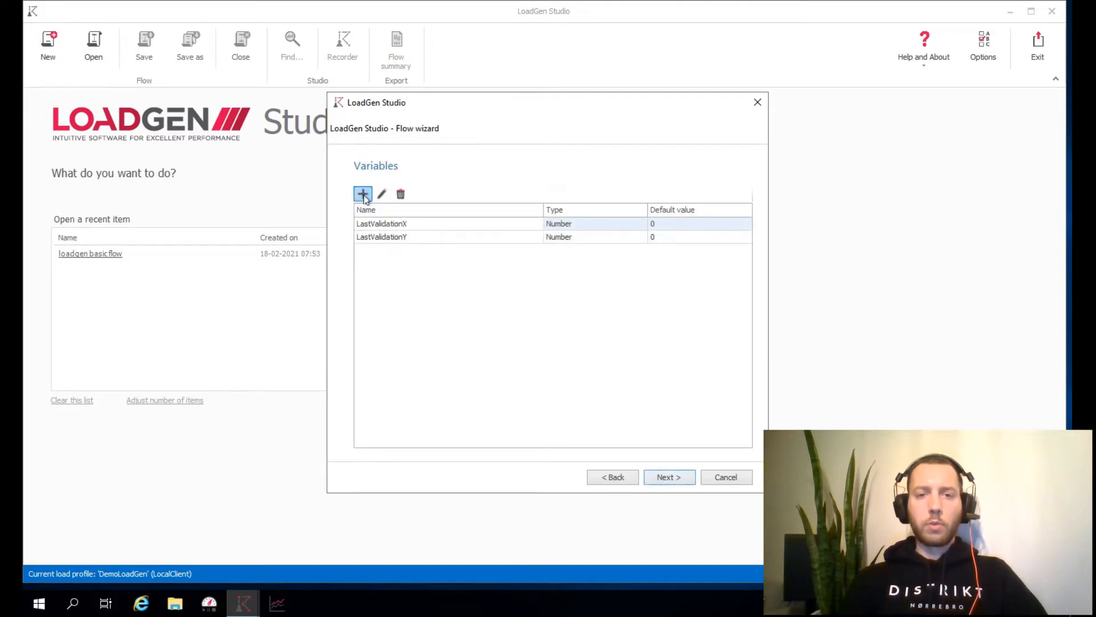
click(677, 479)
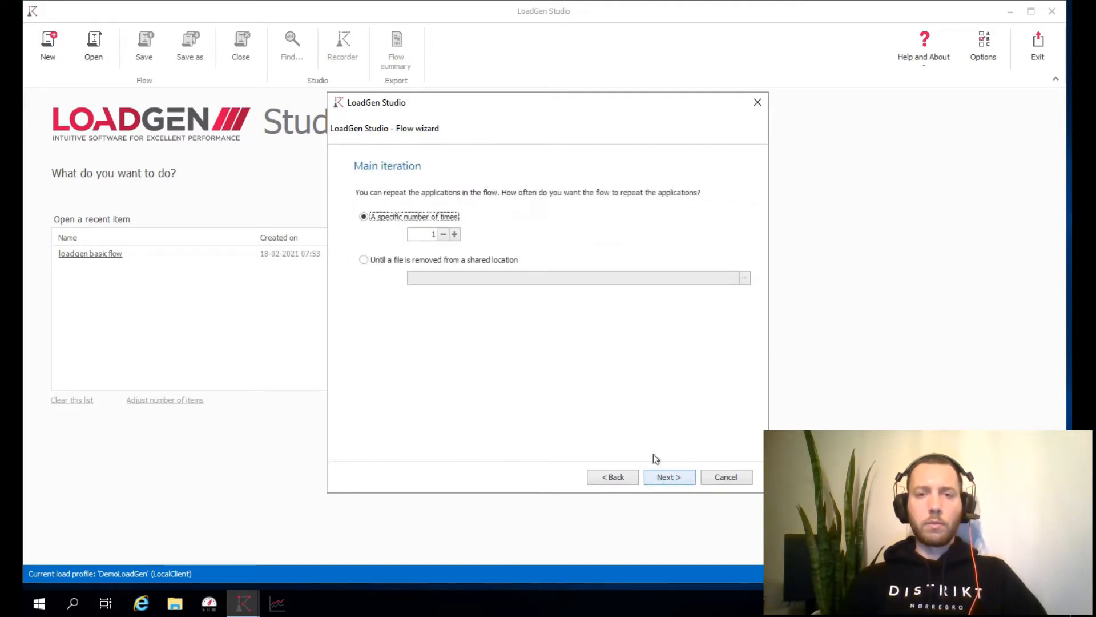
click(672, 477)
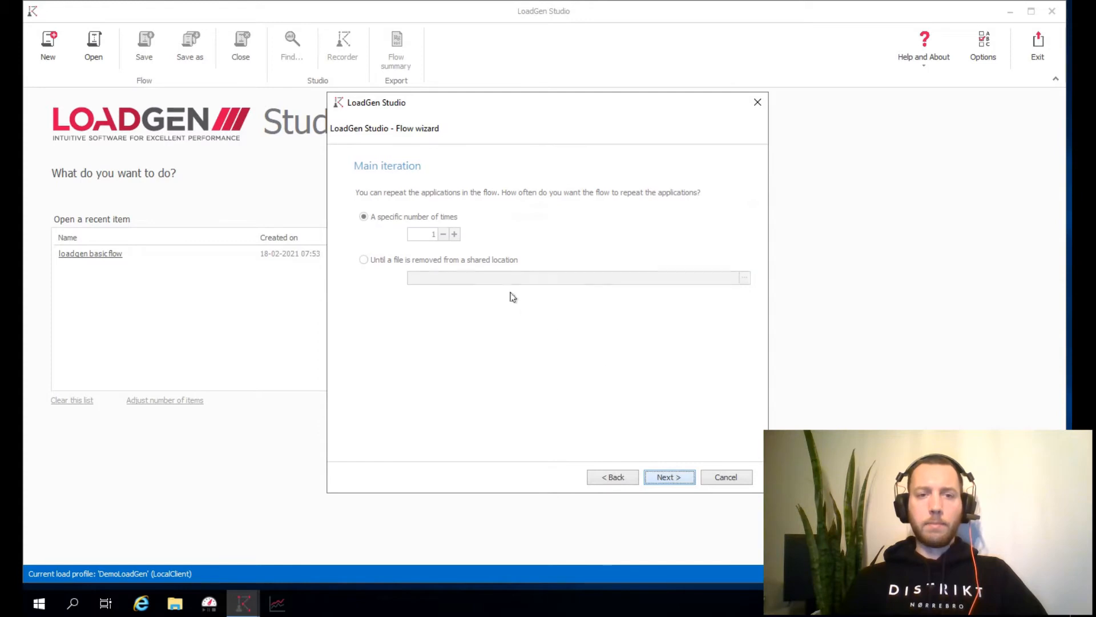
Review the flow's configuration, finish the wizard and save the flow as DemoLoadGenGuru on the Desktop
mouse_move(747, 296)
mouse_down()
mouse_move(745, 400)
mouse_move(736, 306)
mouse_up()
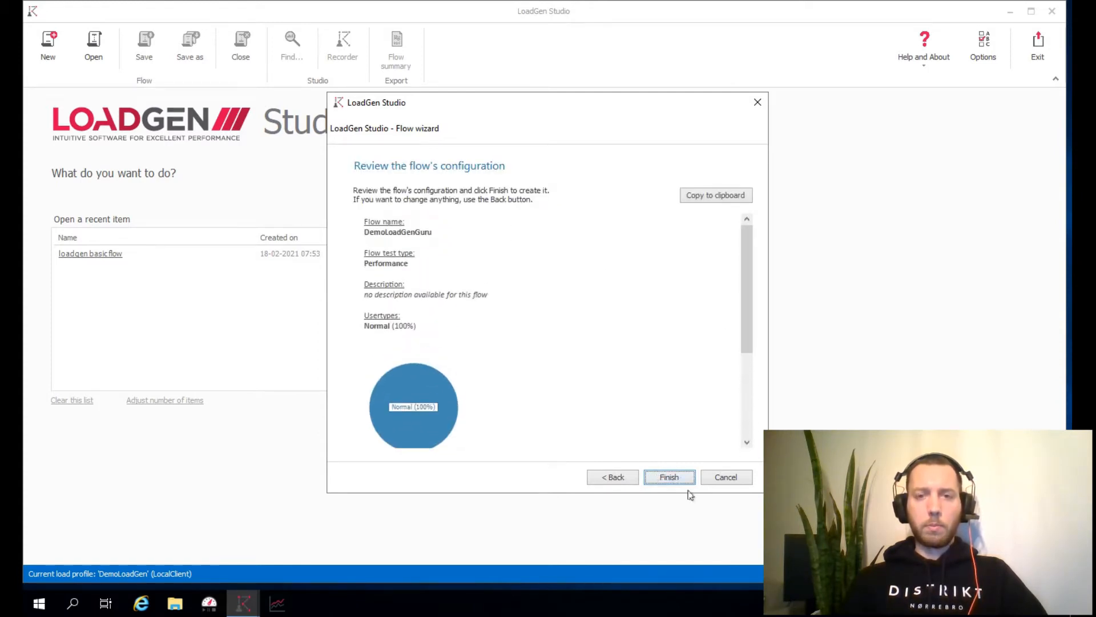
click(686, 477)
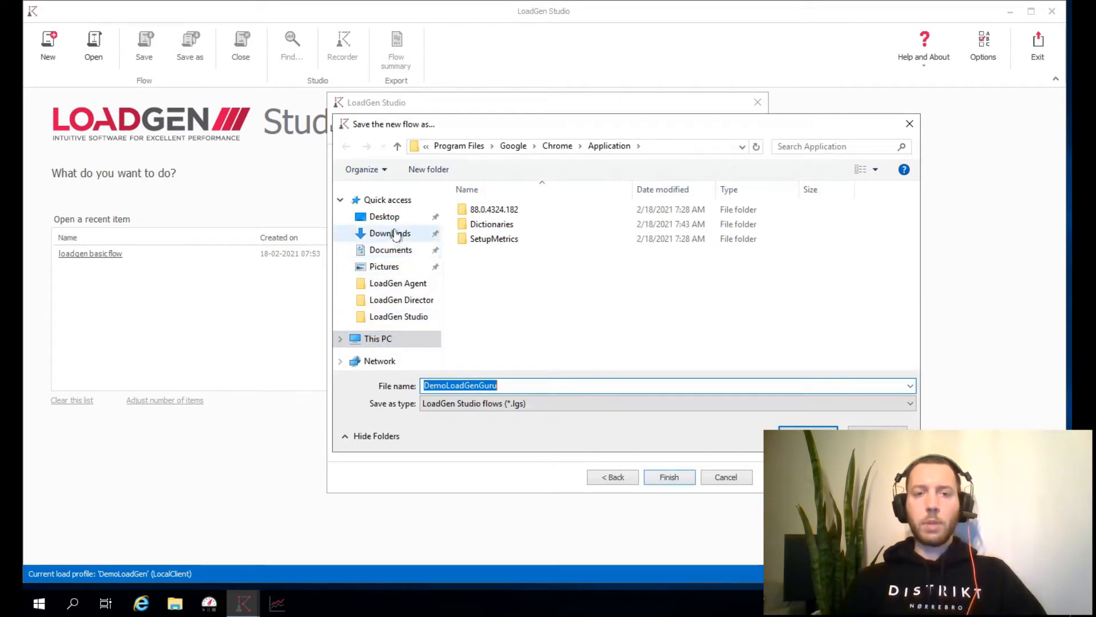
click(378, 217)
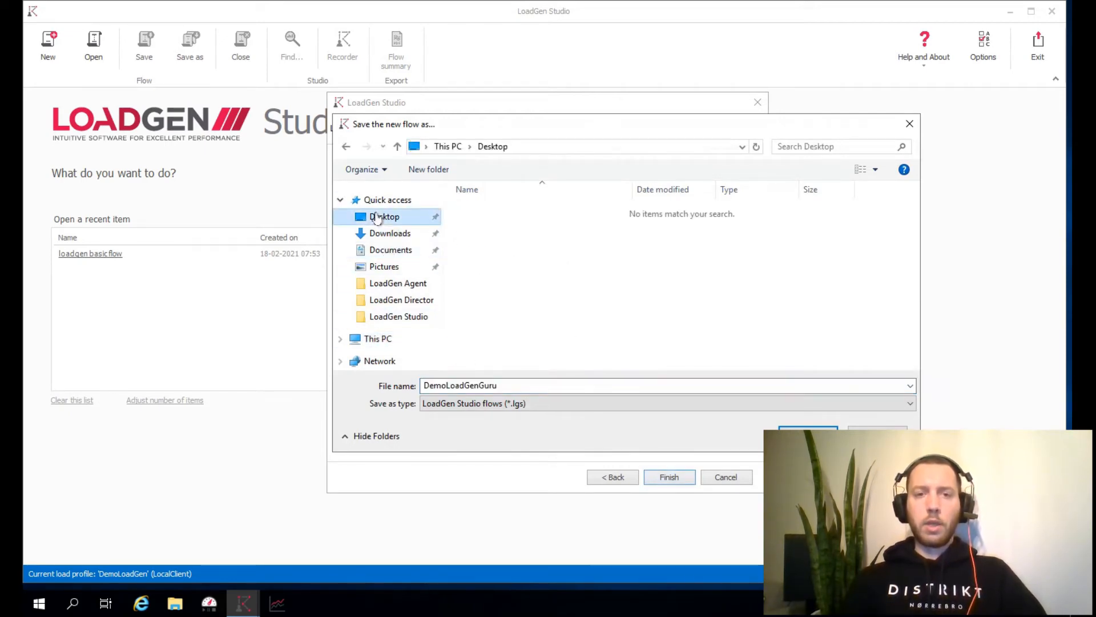
click(797, 427)
click(680, 477)
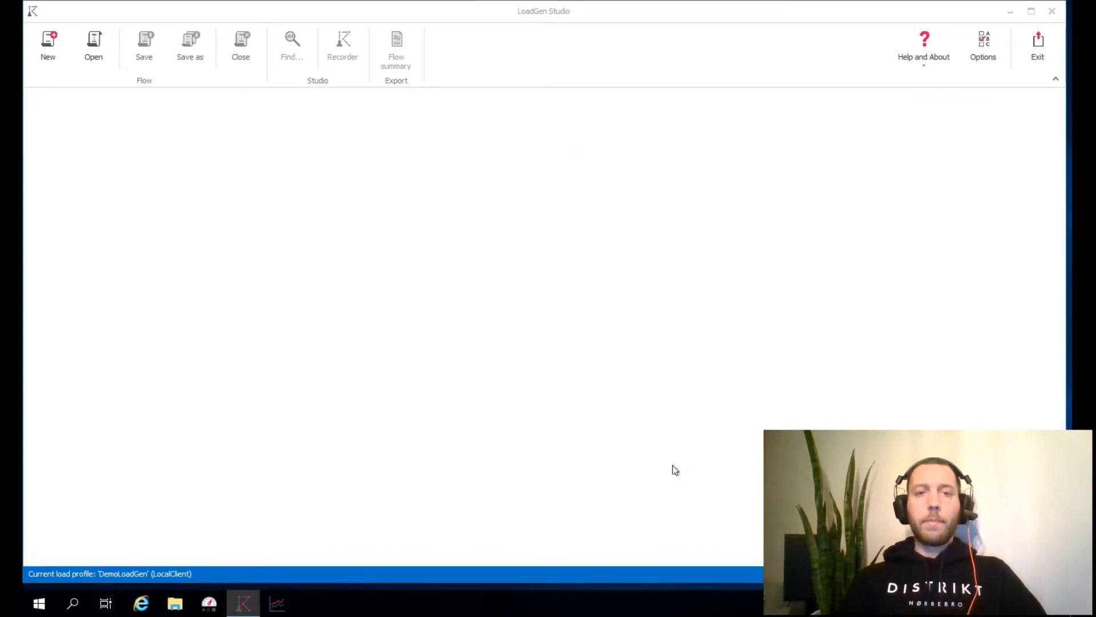
Describe the flow as "Windows 10 20H2 or Windows Server 2016" and save it with a static iteration count of 3
click(1031, 11)
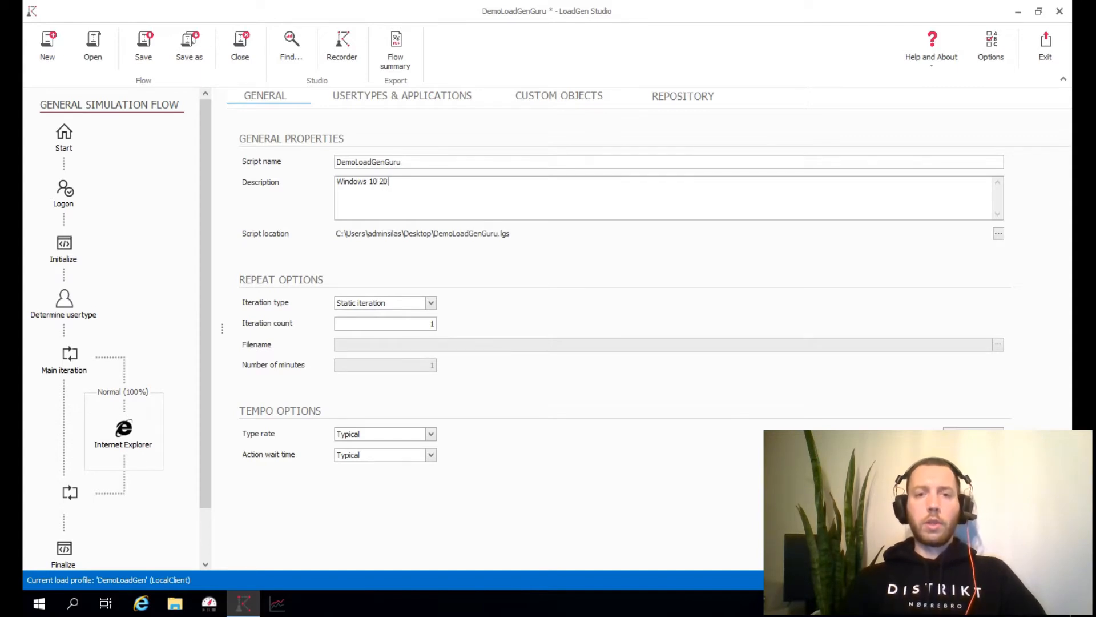
text(H2 or Windows Server 2016)
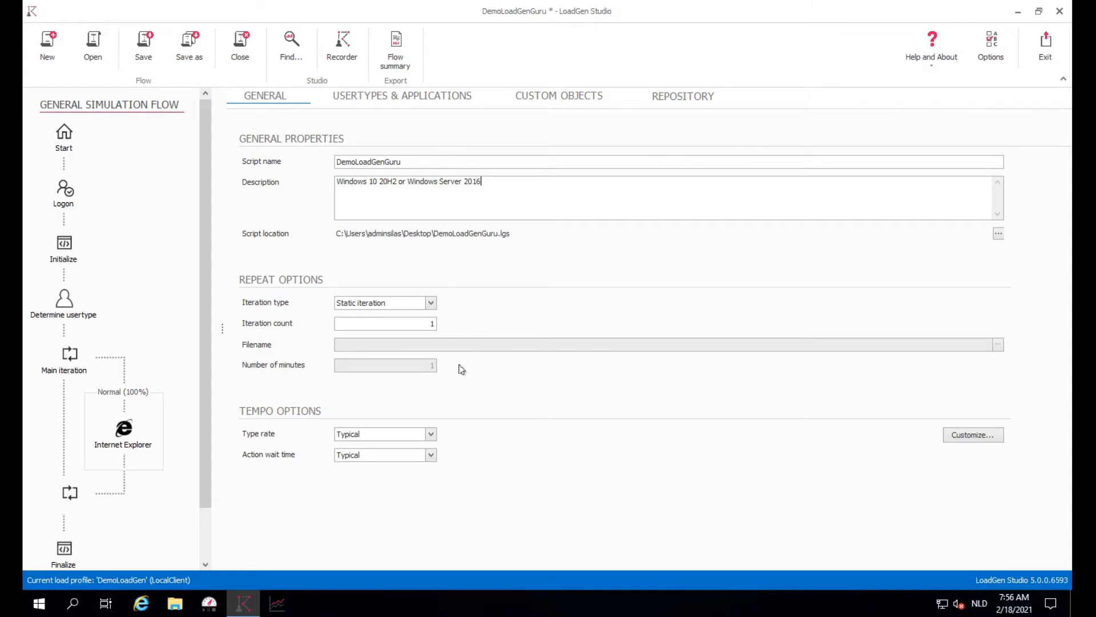
click(432, 304)
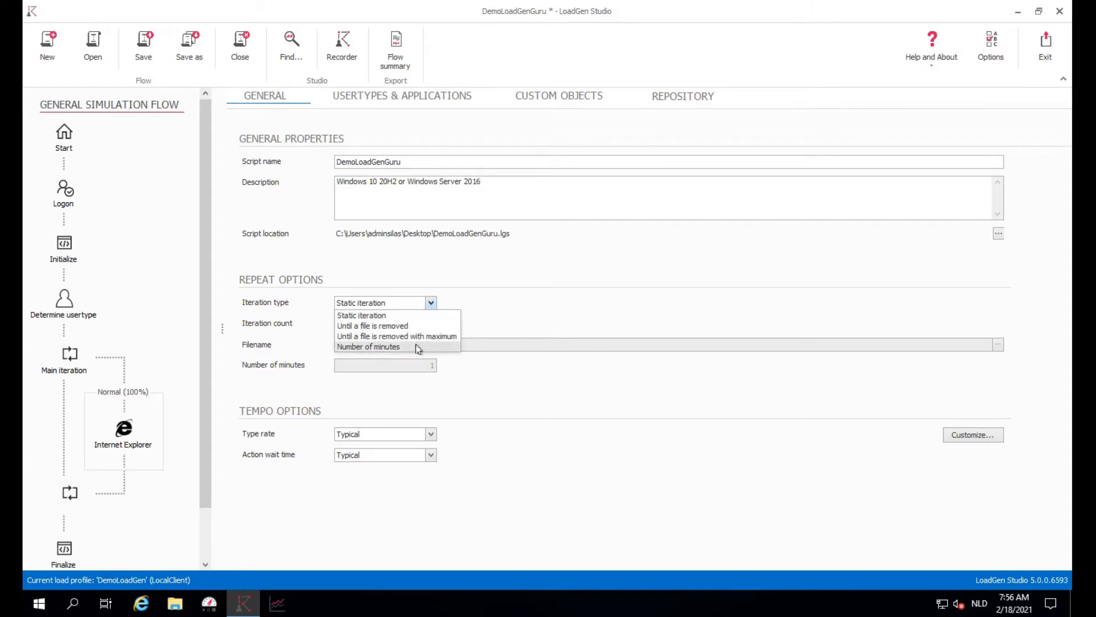
click(484, 307)
double_click(423, 324)
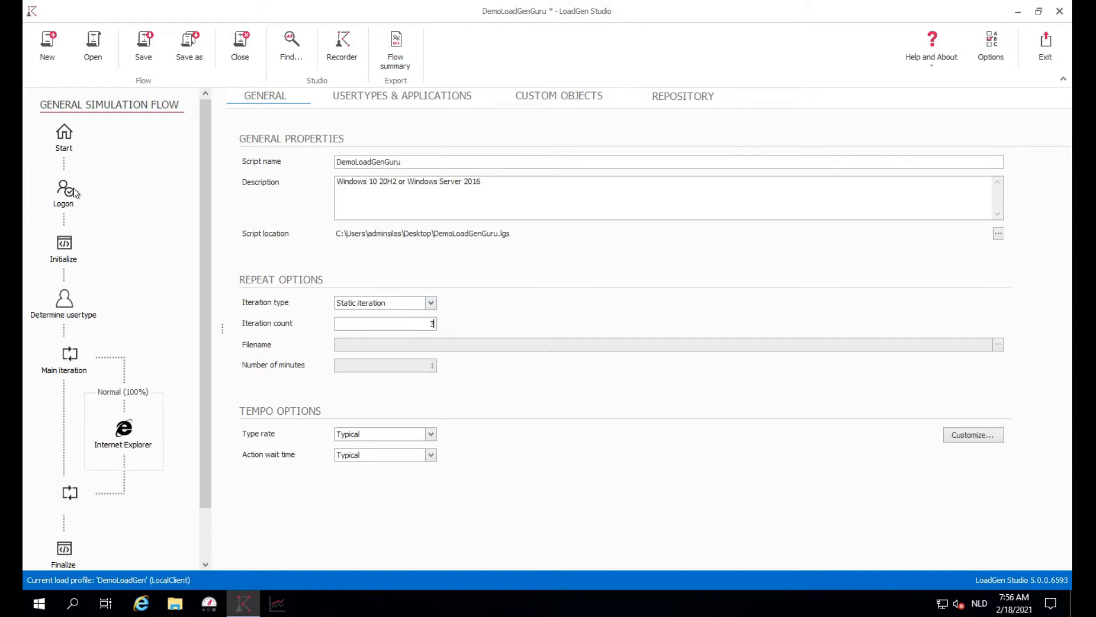
click(144, 49)
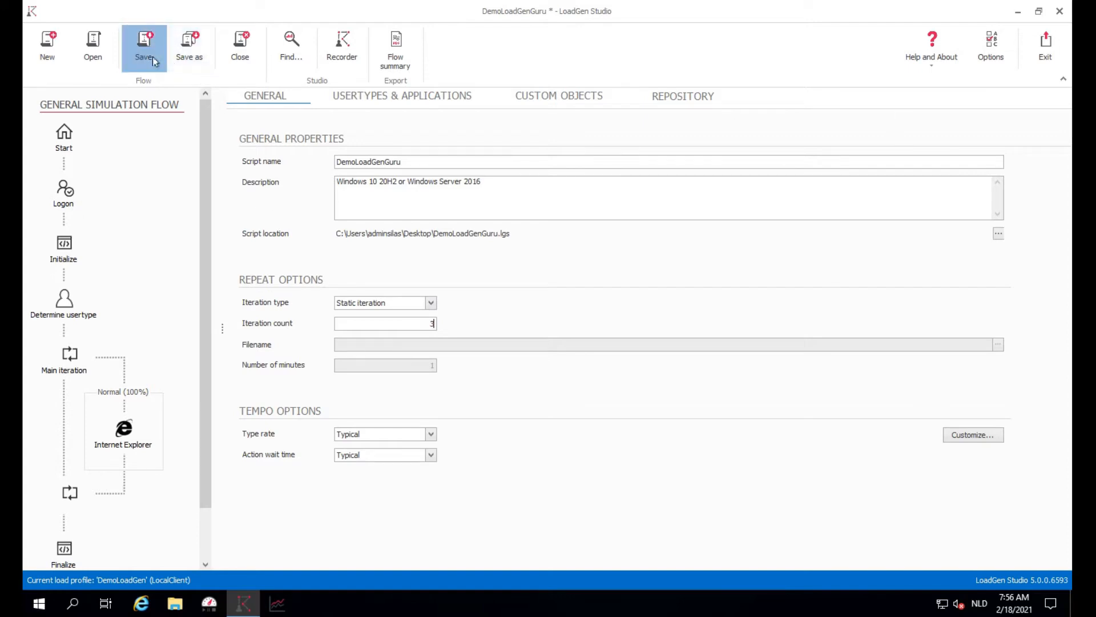
Open the Logon sequence's application block in the recorder to examine its actions, then close the recorder
click(73, 205)
double_click(516, 173)
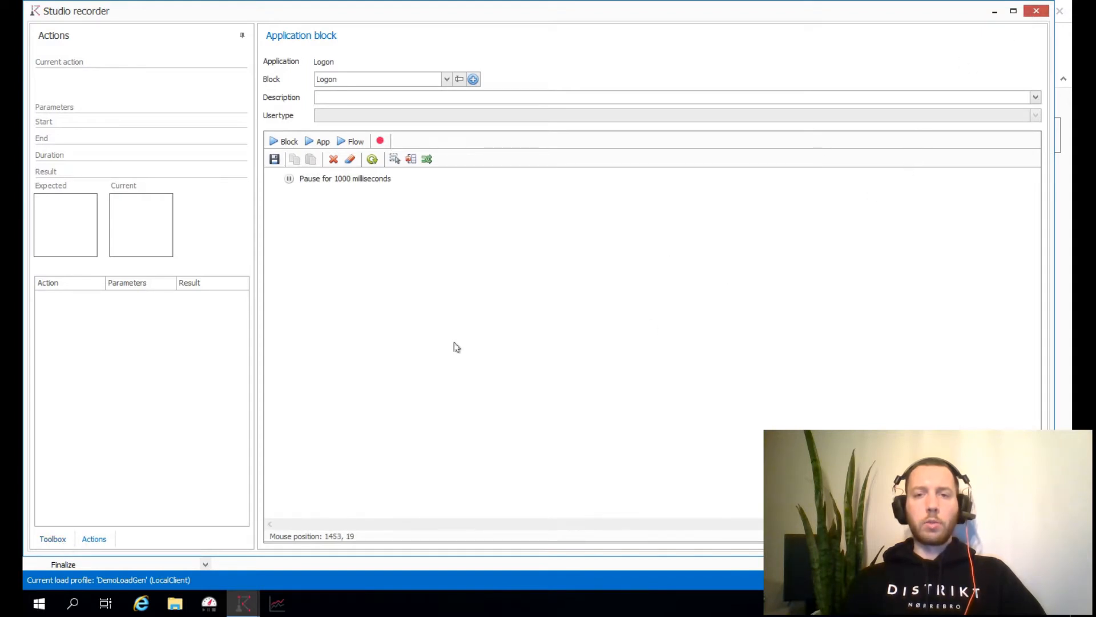
click(1036, 12)
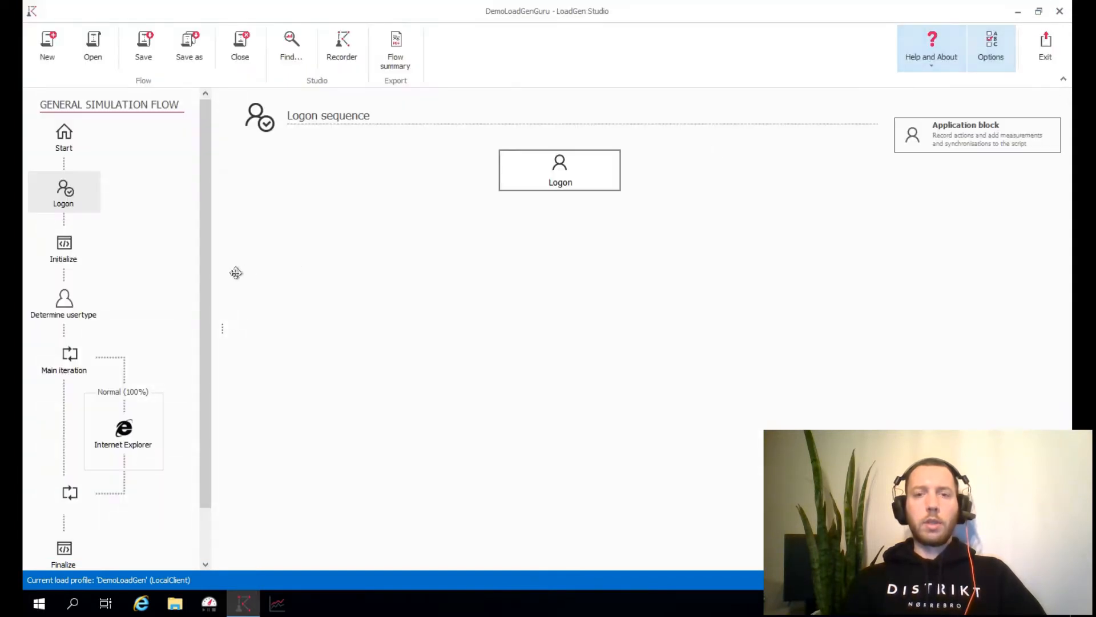
Open the Initialize block in the recorder and add a Send message to Director action to it
click(75, 257)
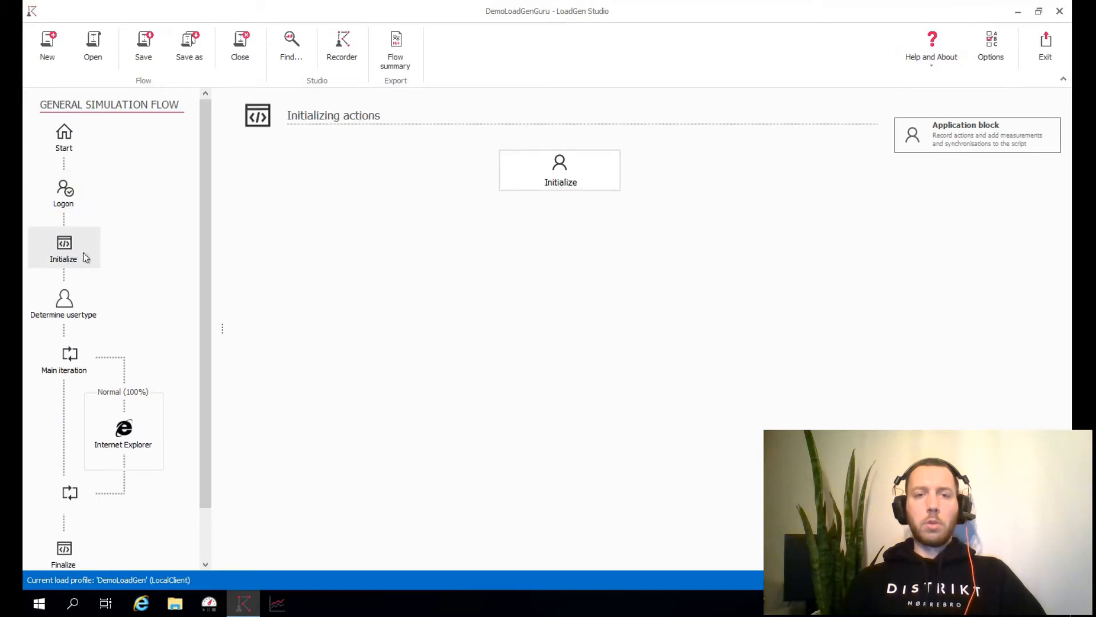
double_click(574, 174)
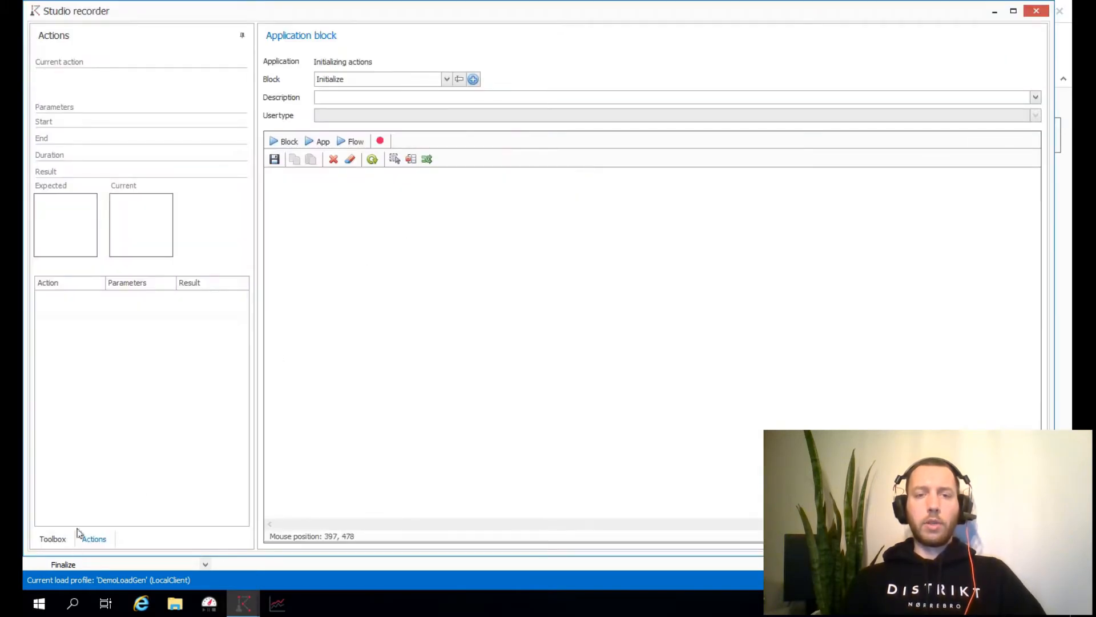
click(54, 539)
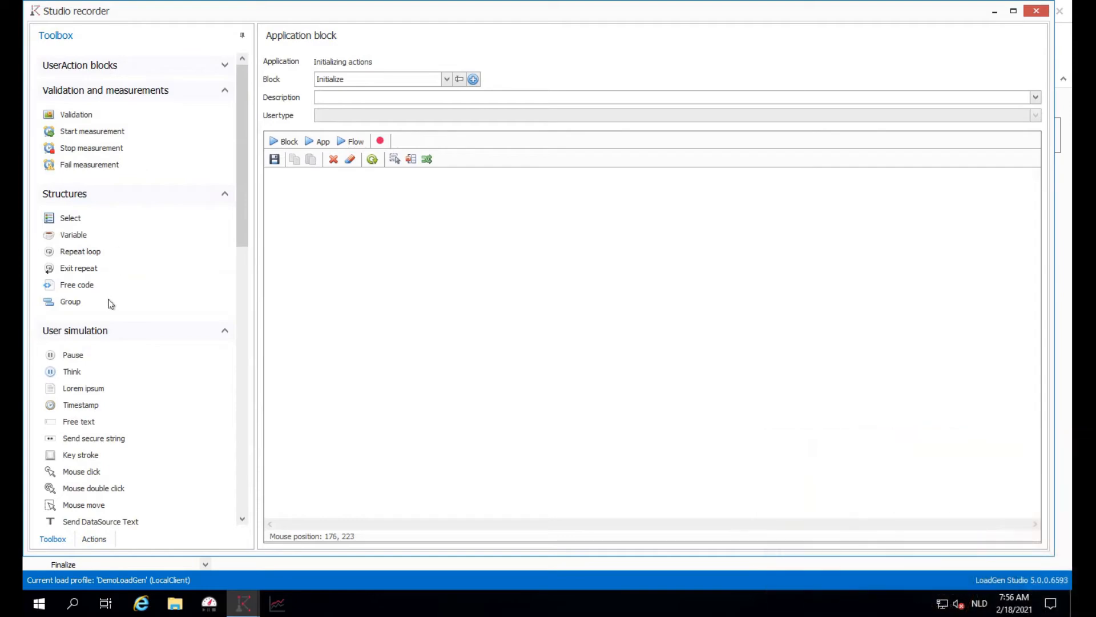
drag(244, 234, 251, 494)
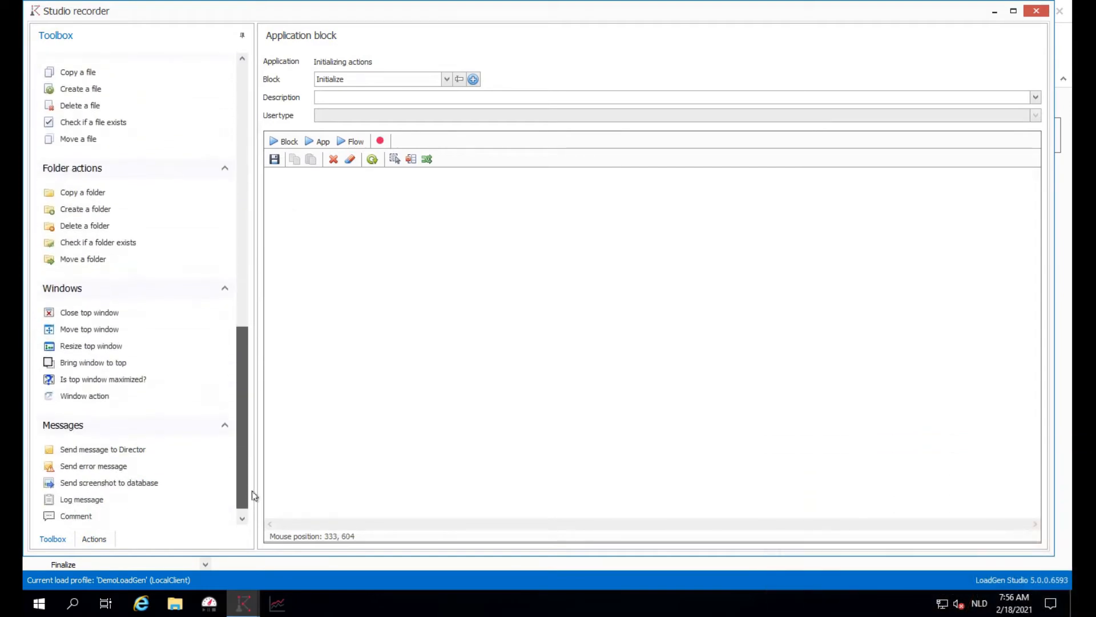
drag(105, 439, 415, 292)
Set the message to "Empty Desktop for: {Username} on {Servername}" using the built-in variables, and close the recorder
text(Em)
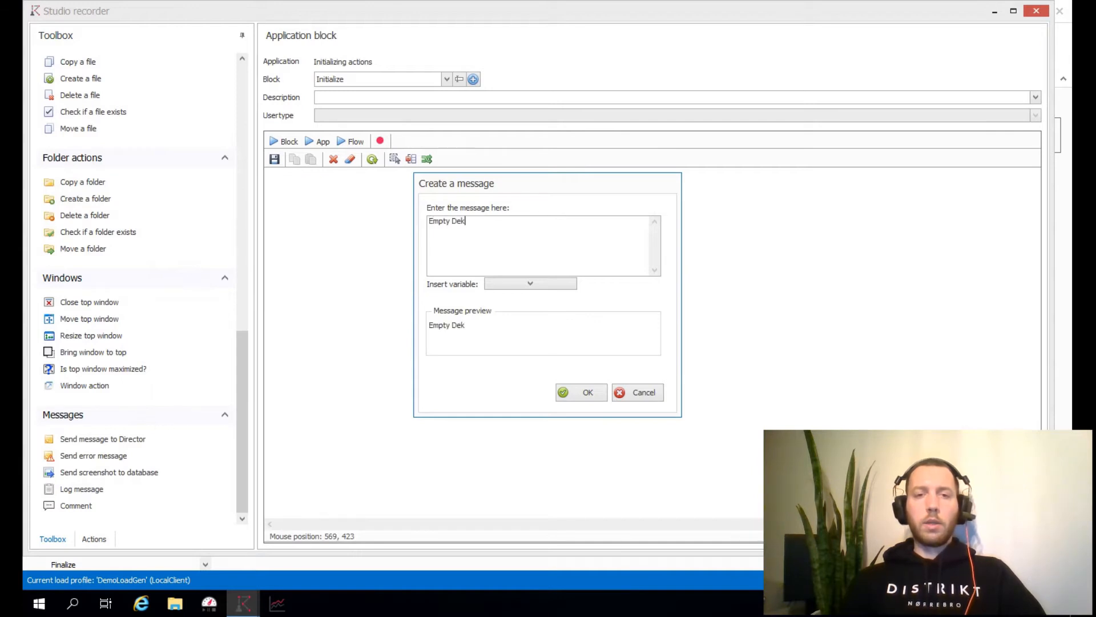
text(pty Desktop for)
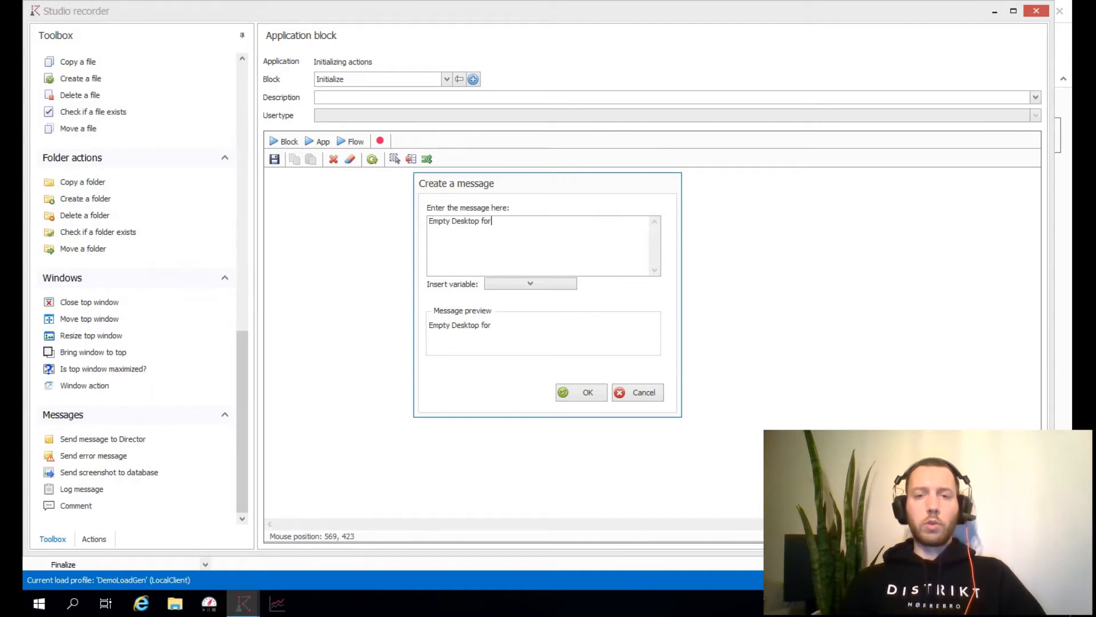
text(:)
click(557, 285)
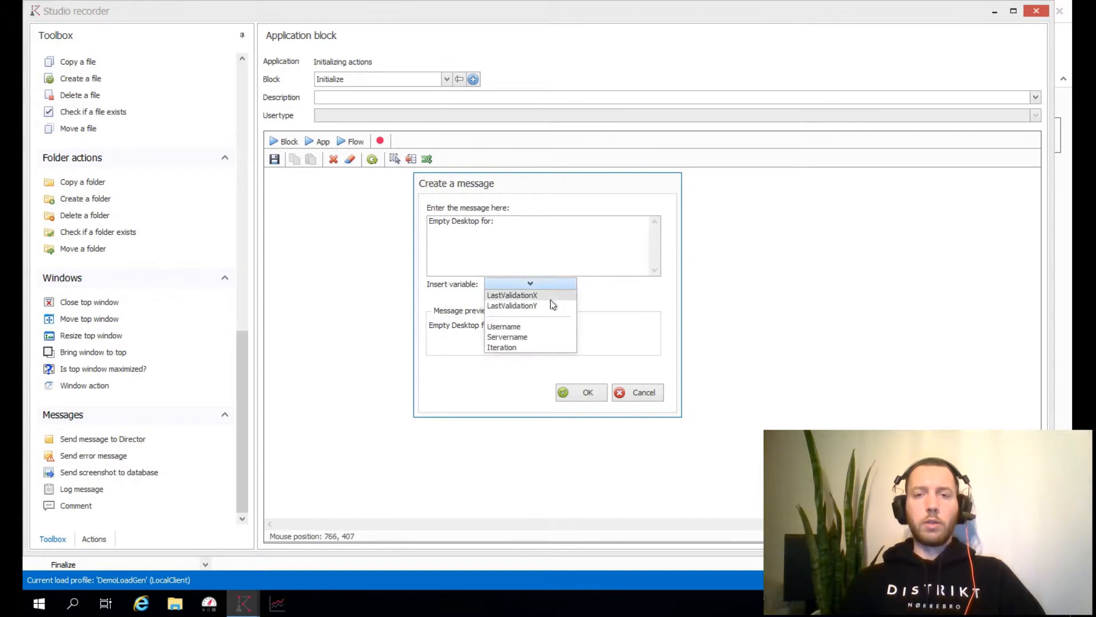
click(539, 326)
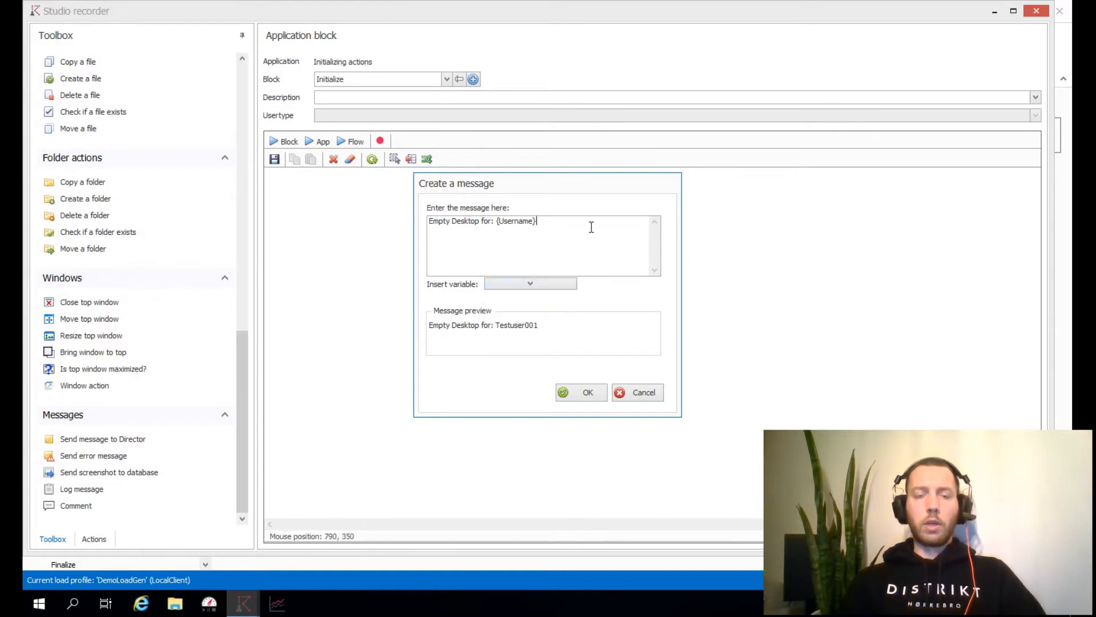
click(563, 285)
click(547, 339)
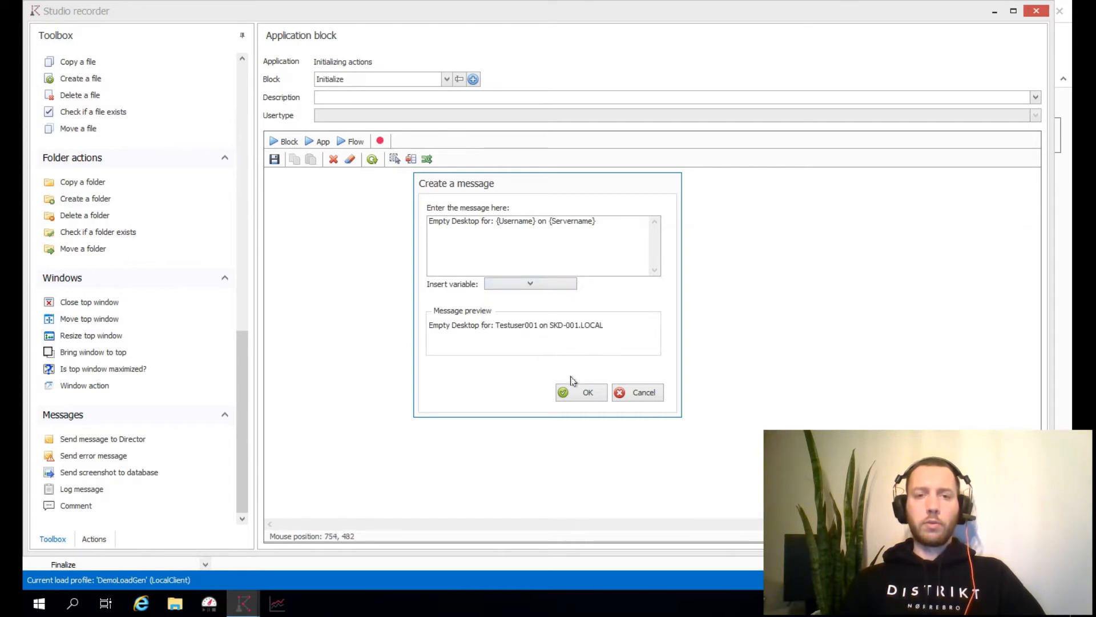
click(586, 392)
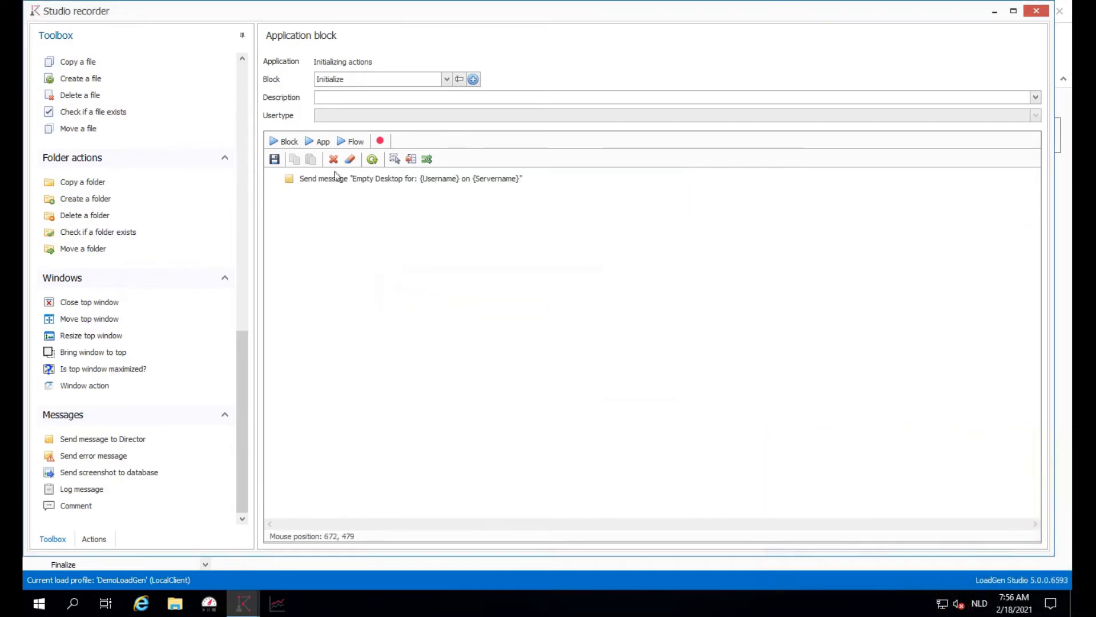
click(1035, 11)
Examine Internet Explorer's Starting application block with its startup actions, window wait and both validation branches expanded
click(74, 379)
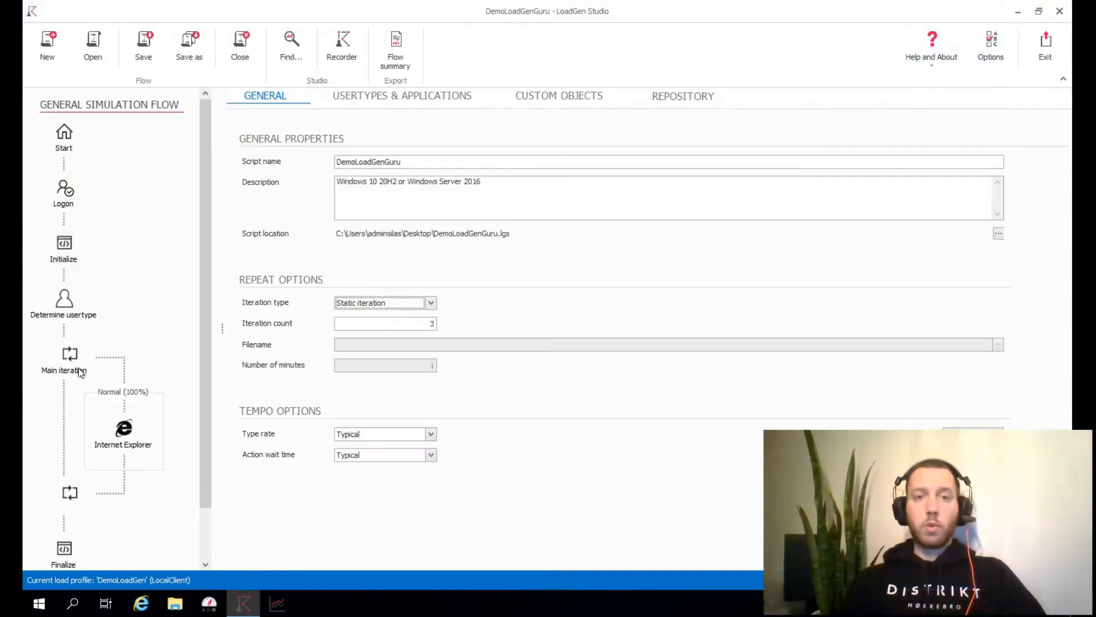
click(131, 428)
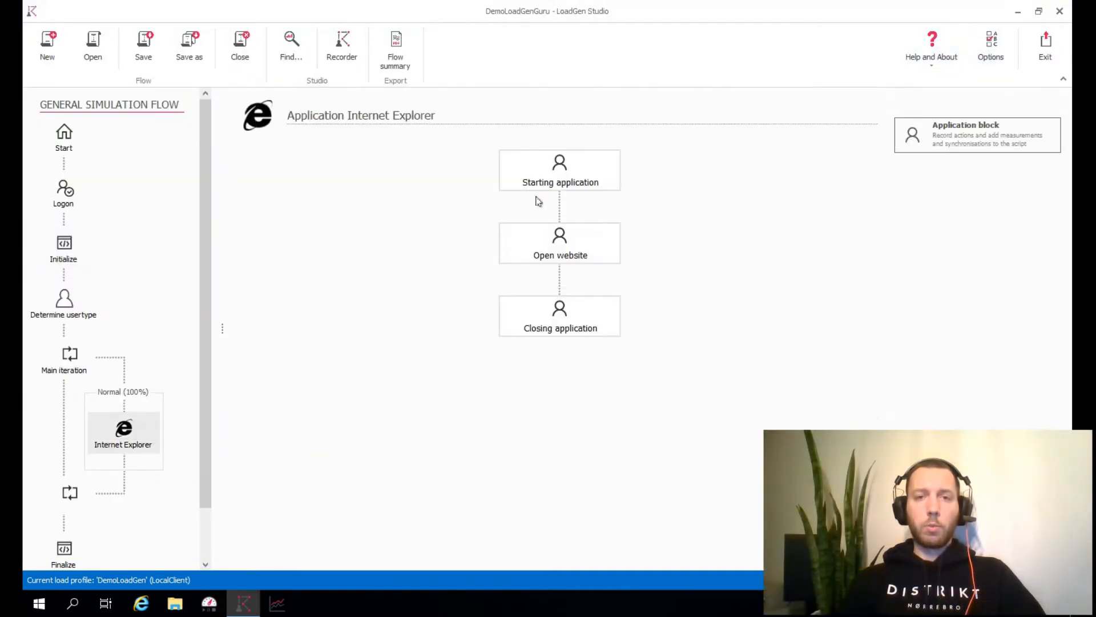
double_click(584, 180)
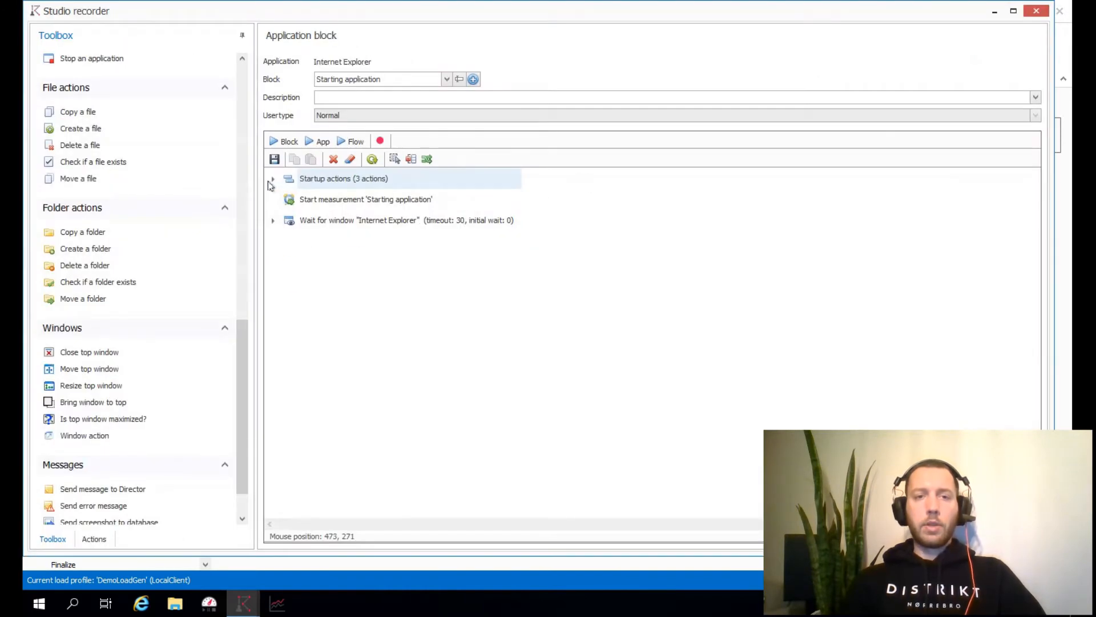
click(272, 179)
click(272, 283)
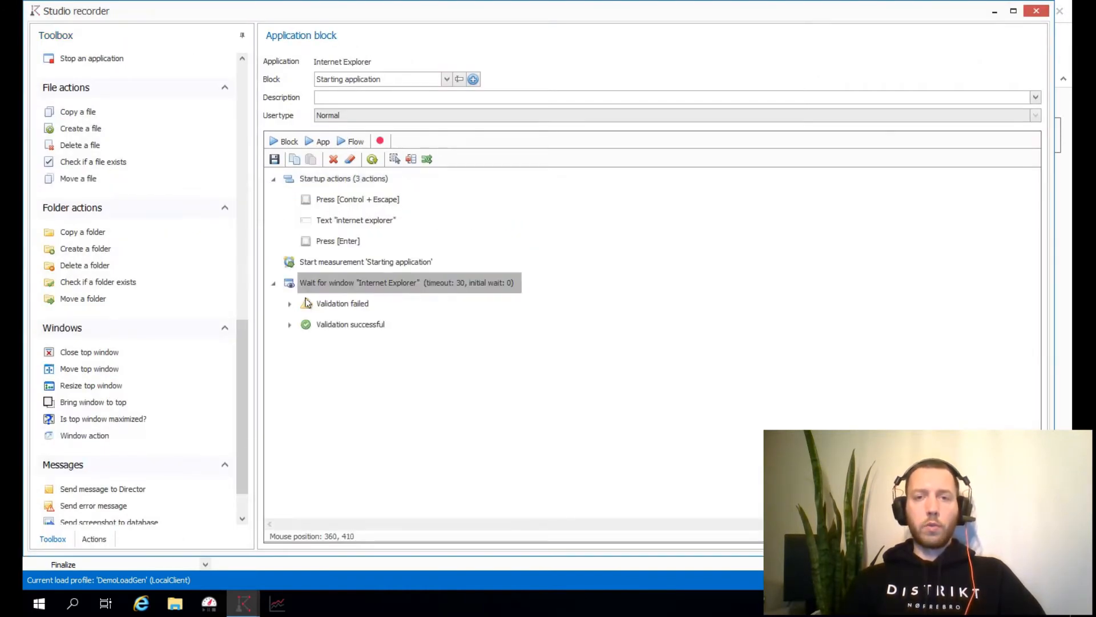
click(290, 305)
click(290, 367)
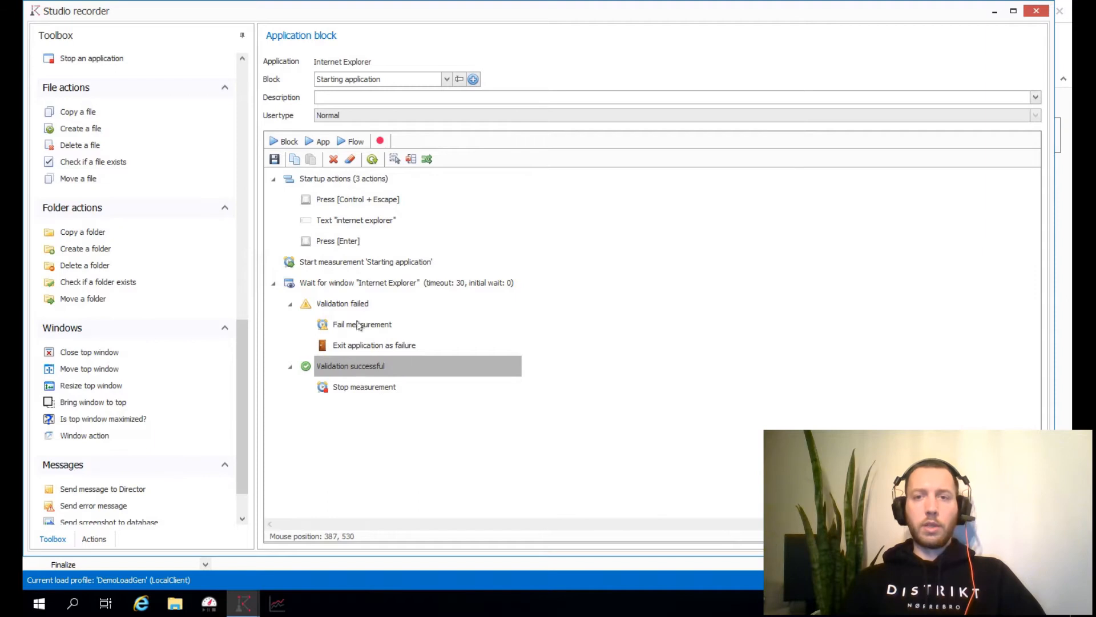
In the Open website block, change the website address text to "google.nl"
click(348, 81)
click(381, 249)
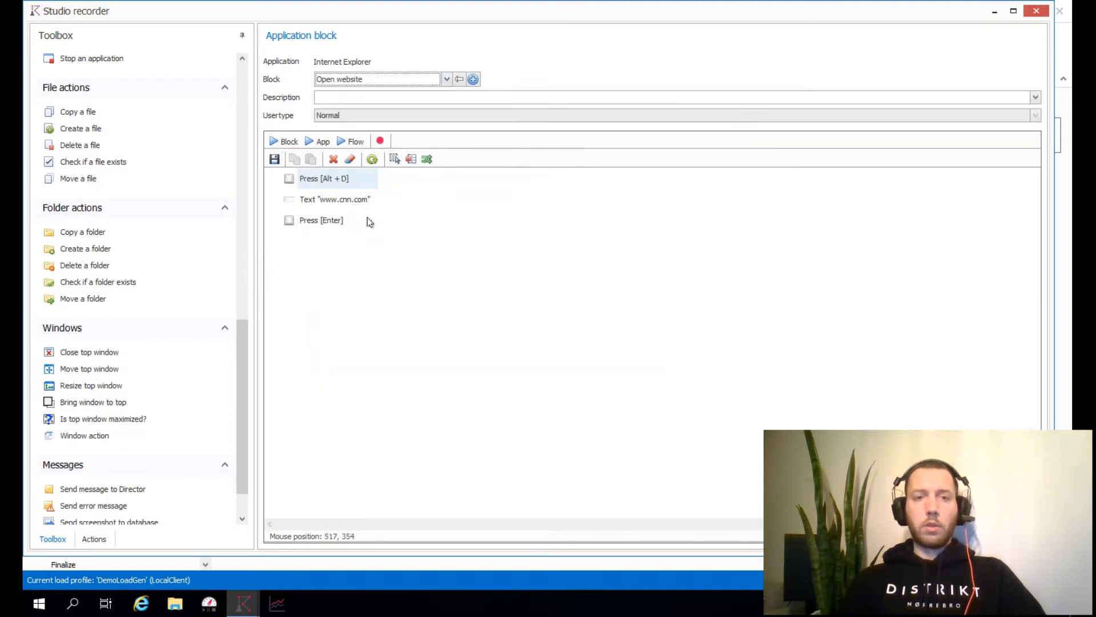
double_click(350, 201)
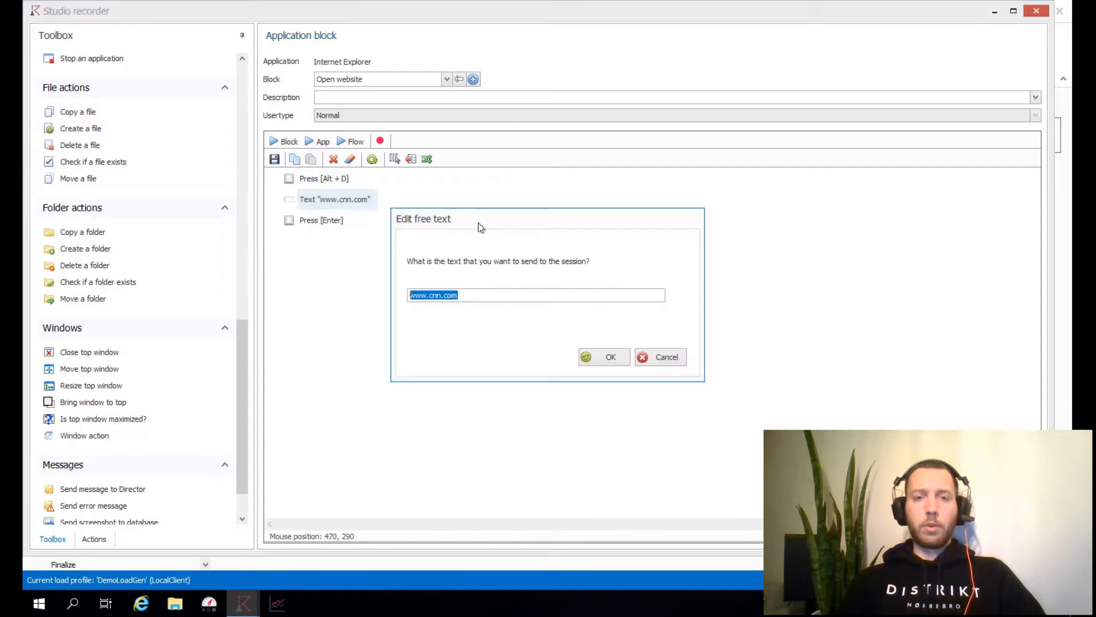
text(google.nl)
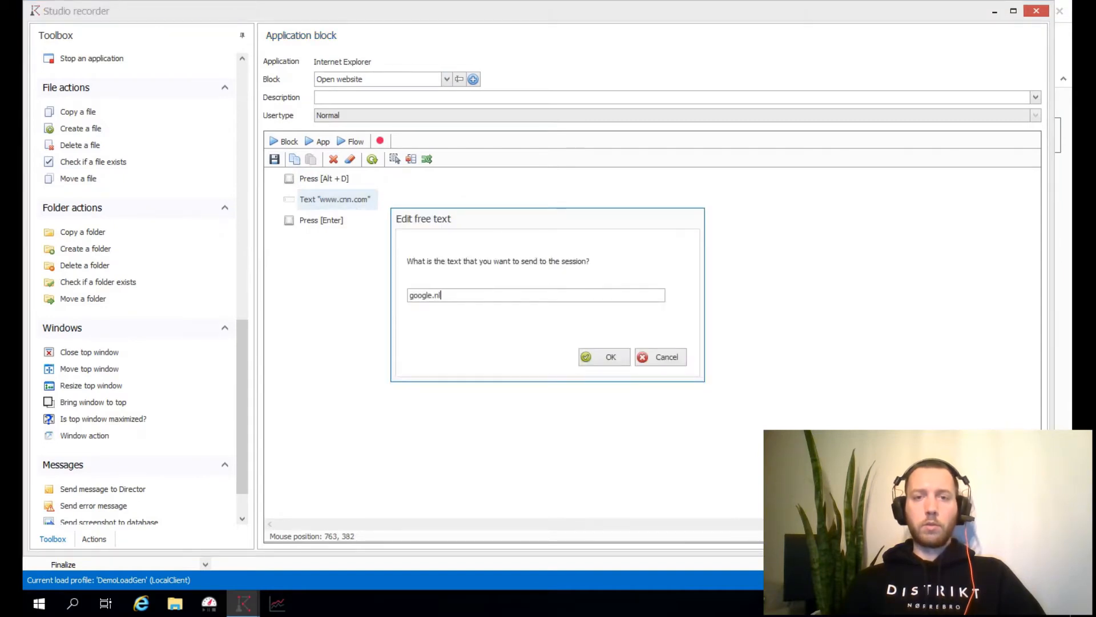
key(Return)
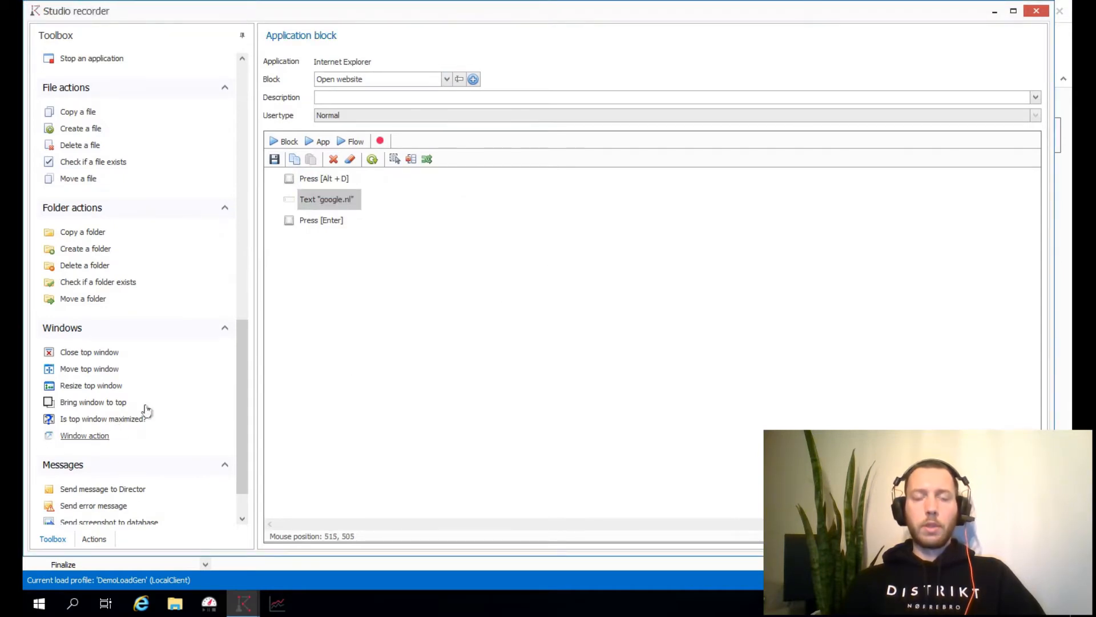
Add a Think action to the end of the Open website block with a base think duration of 10 seconds
drag(239, 372, 246, 135)
drag(72, 348, 328, 252)
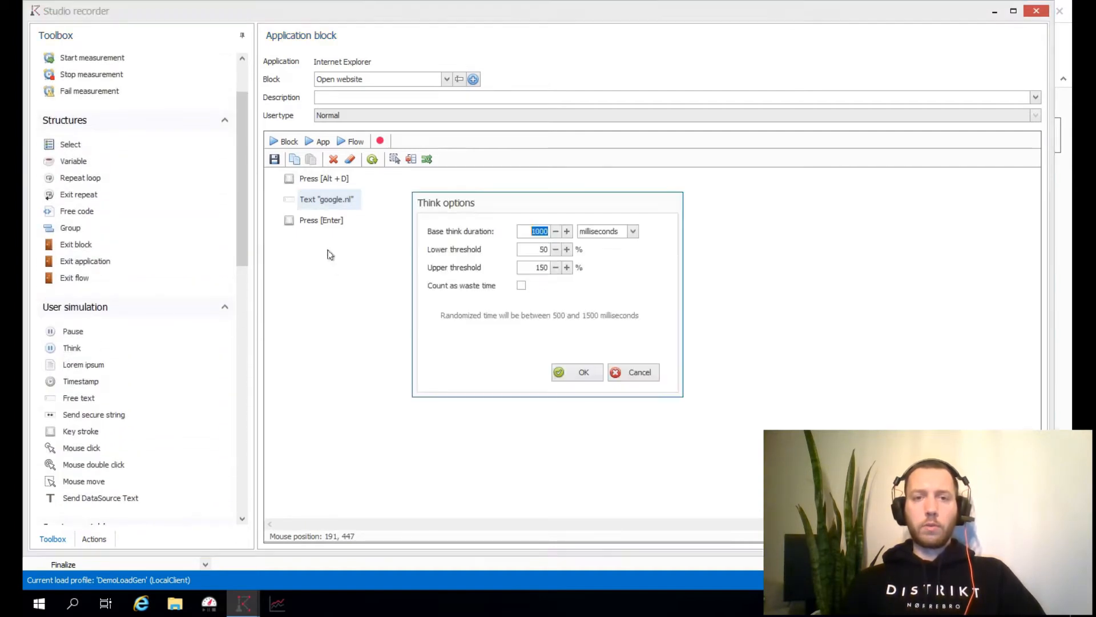
click(597, 232)
click(594, 254)
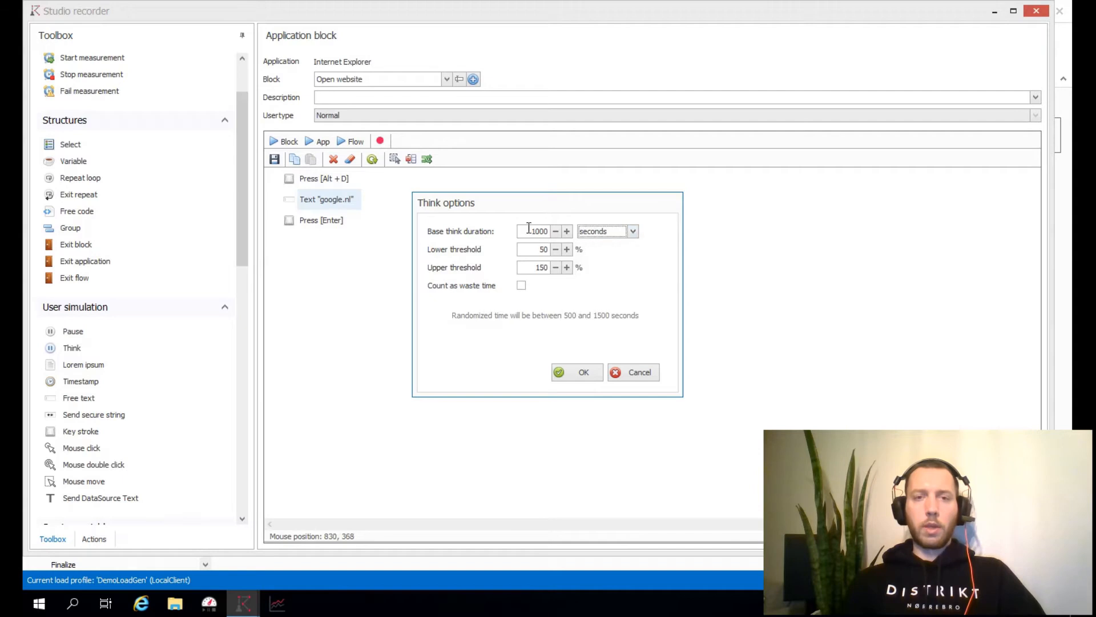
key(shift+Tab)
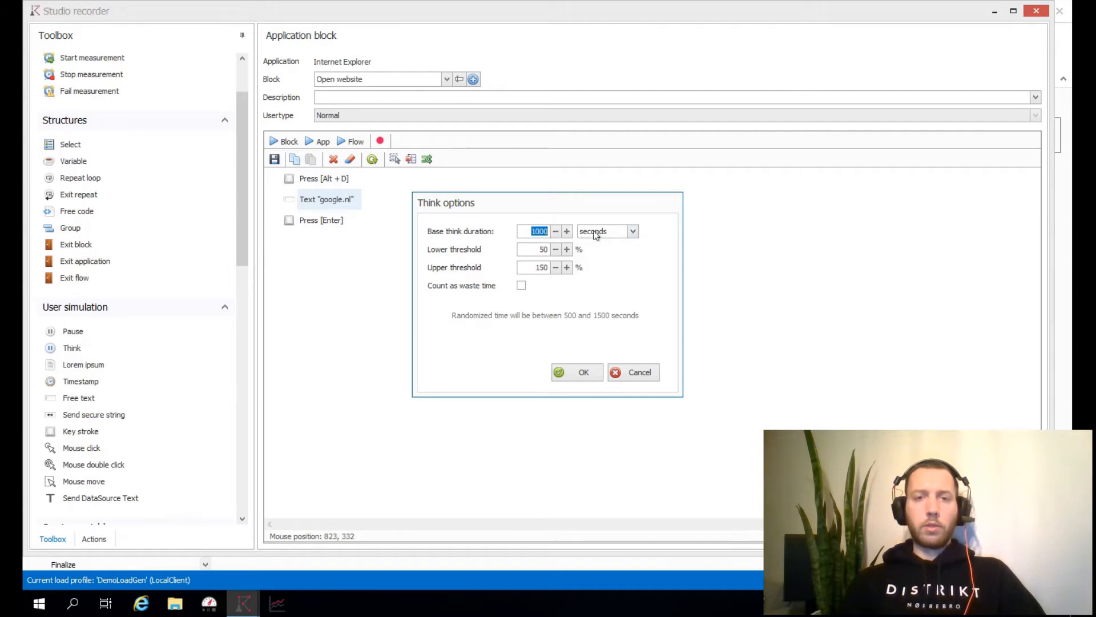
text(1)
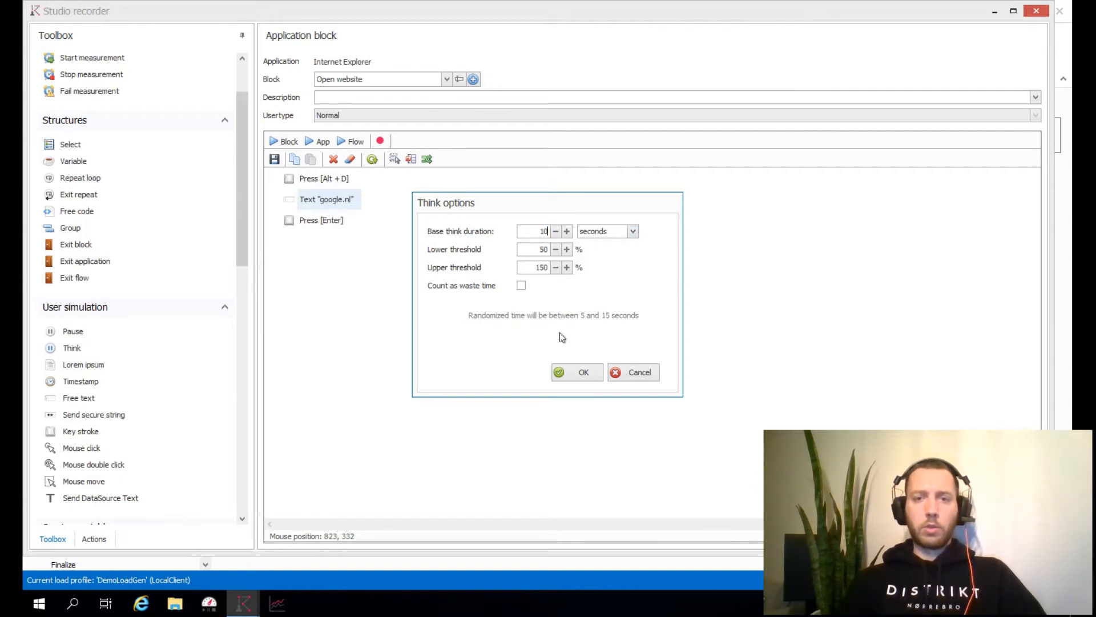
click(581, 372)
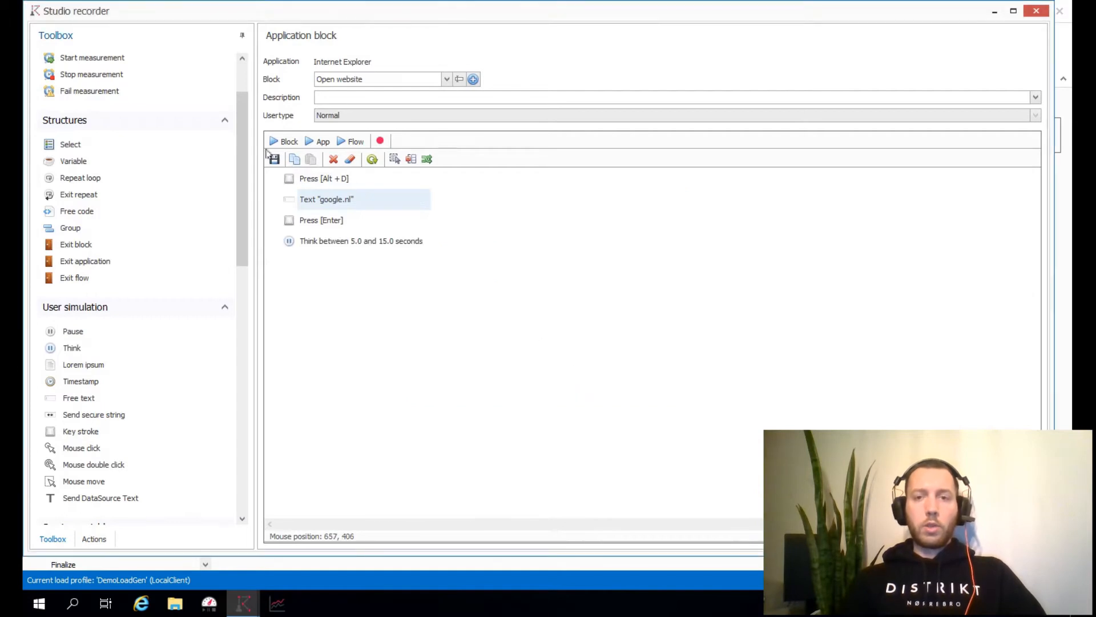
Play back the whole Internet Explorer application as a test, let it run to completion, and dismiss the completion message
click(323, 142)
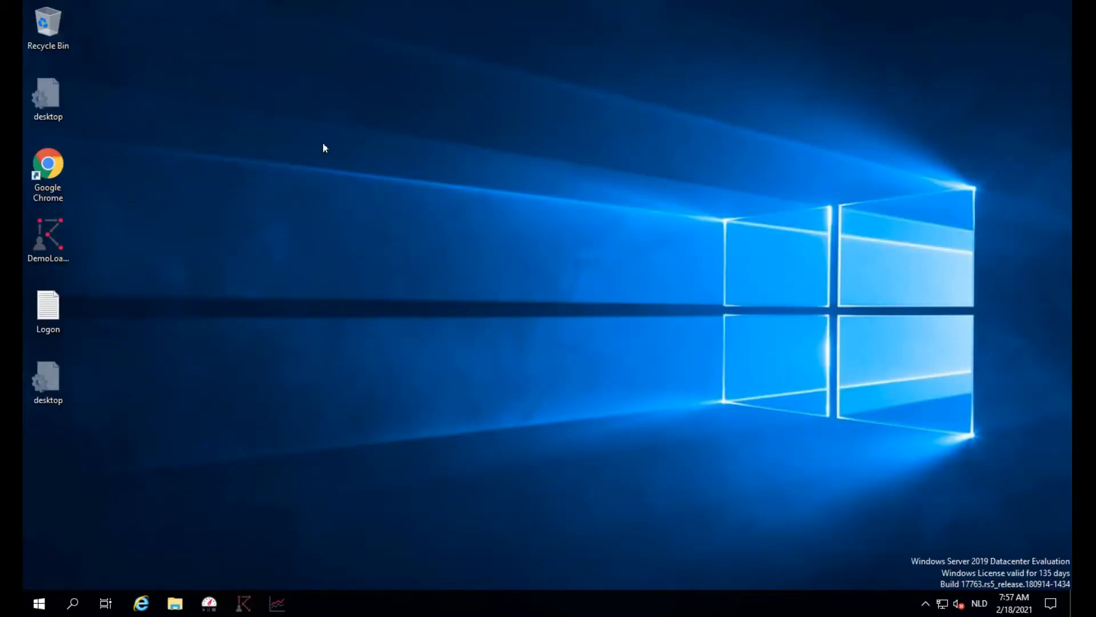
key(super)
text(in)
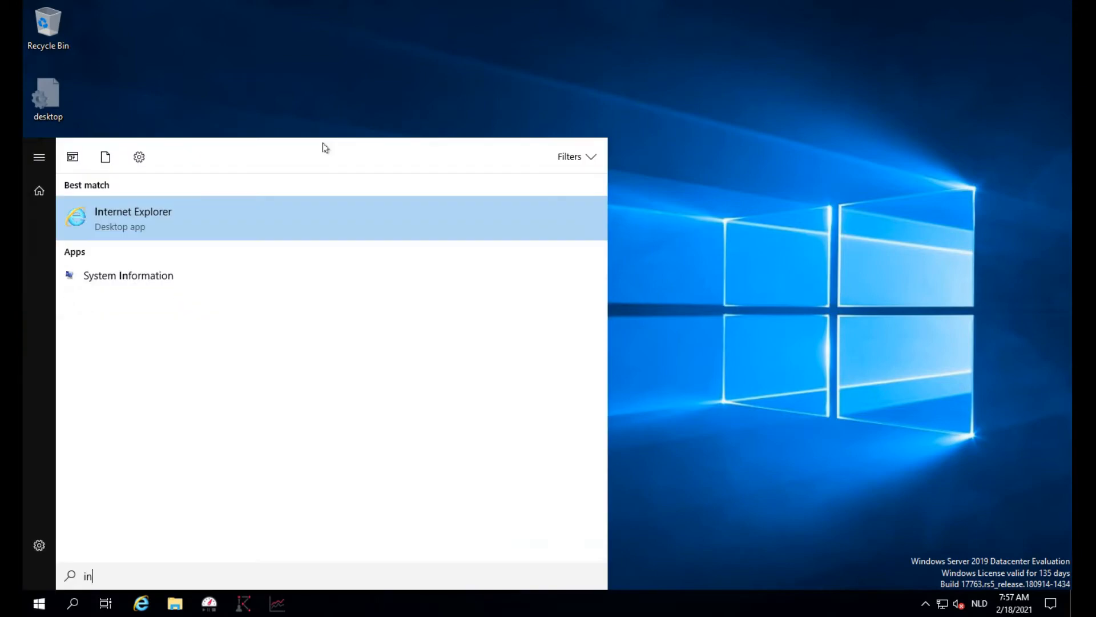
text(ternet e)
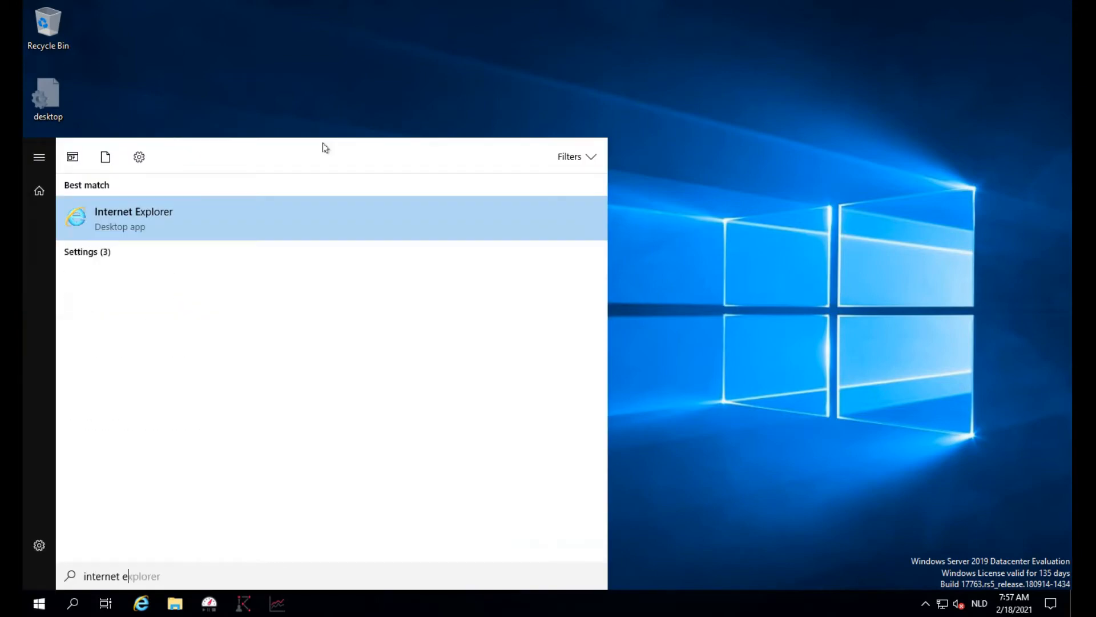
text(xplore)
key(Return)
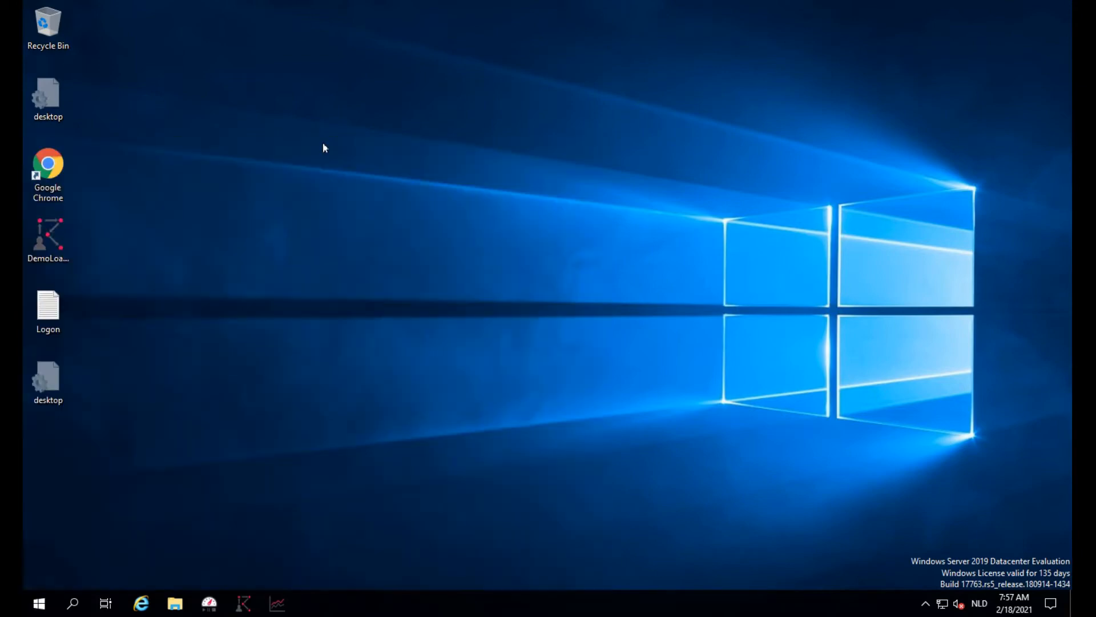
text(goog)
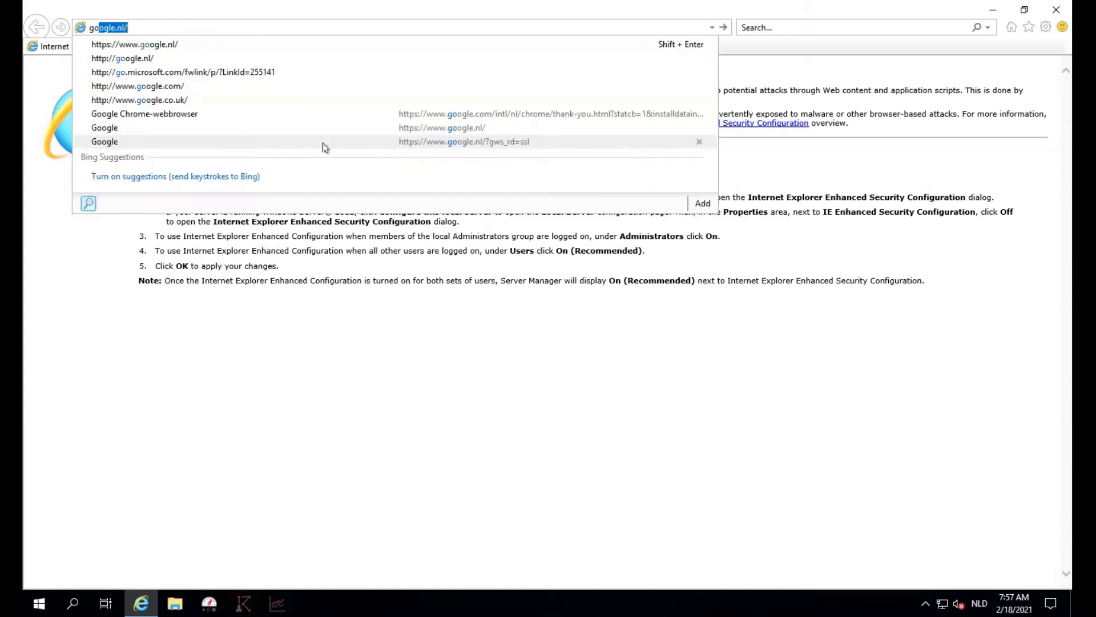
text(le.nl)
key(Return)
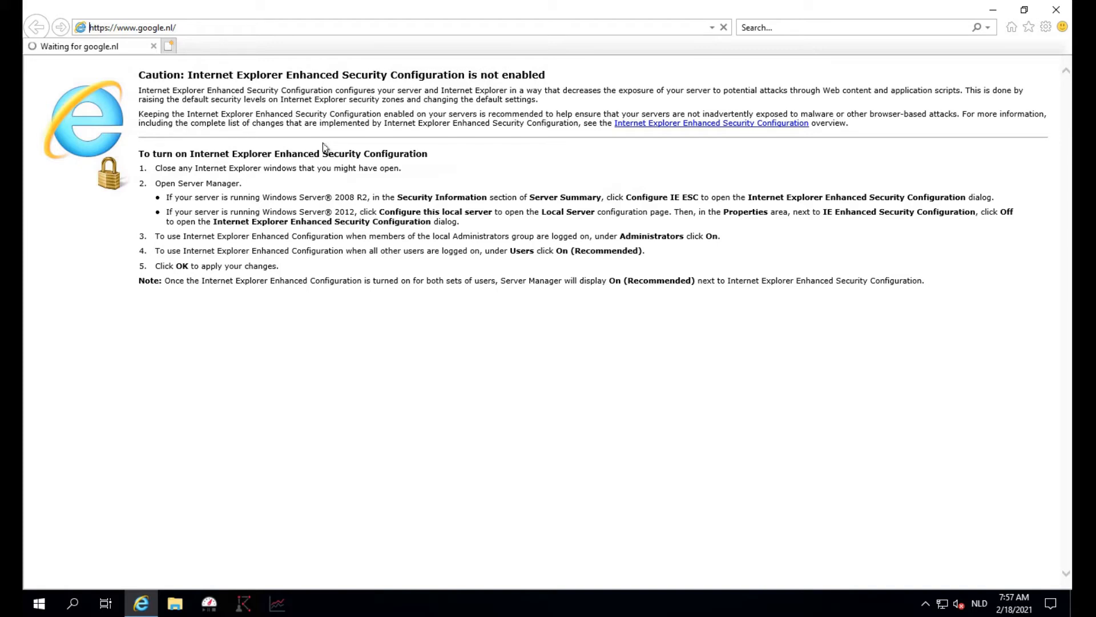
key(alt+F4)
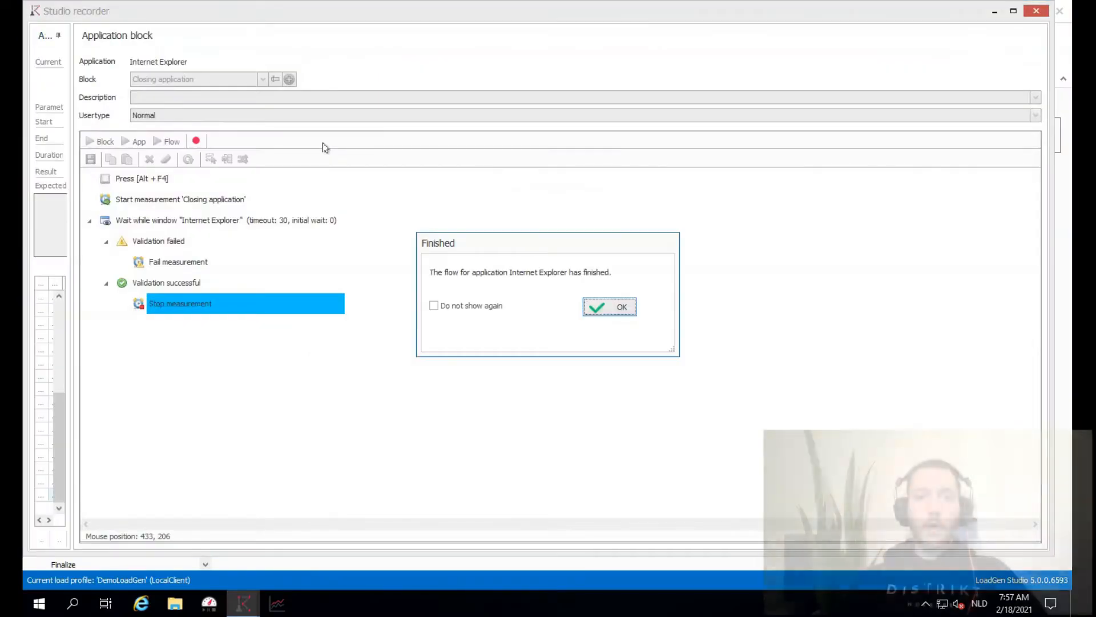
click(620, 307)
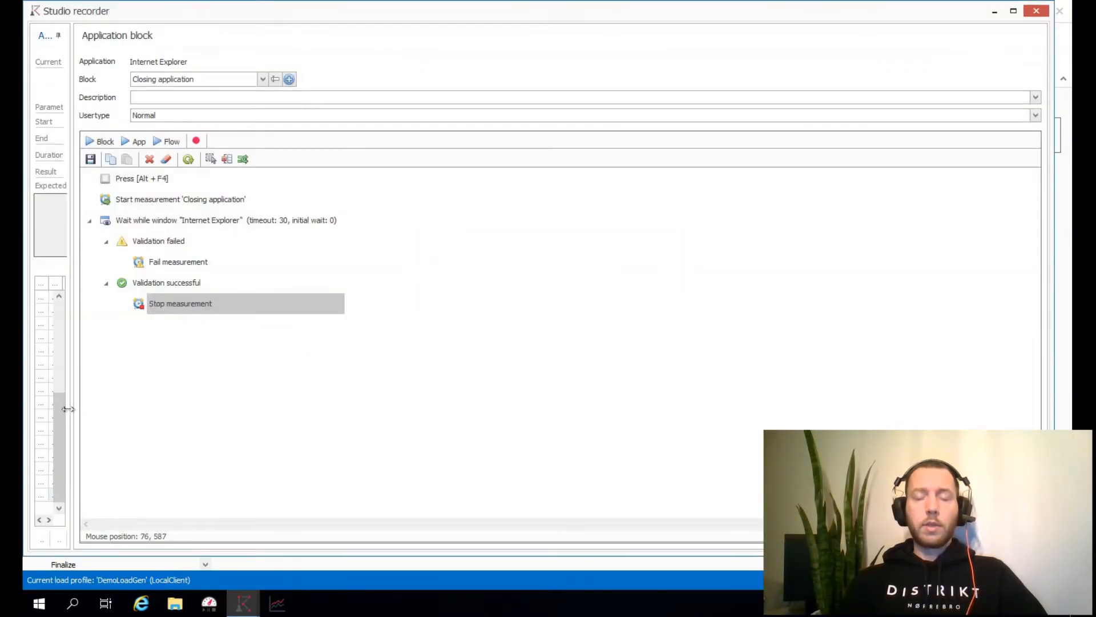
Widen the list of executed actions and examine the run from the window wait back to the Think action's details
drag(76, 408, 225, 400)
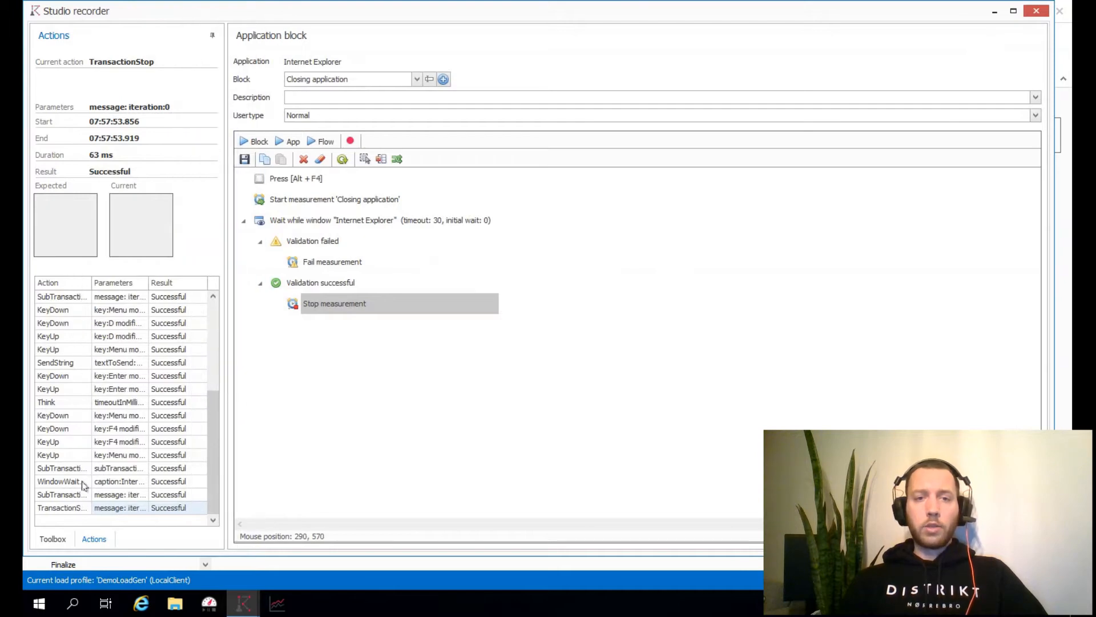
click(76, 495)
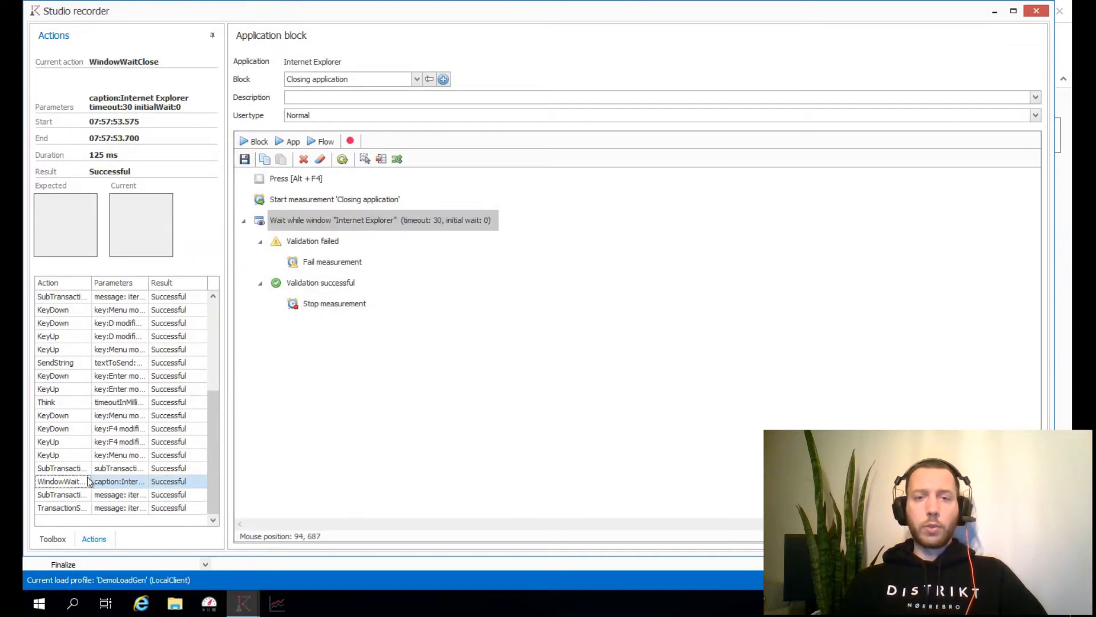
key(Up)
key(Up)
key(Up)
key(Up)
key(Up)
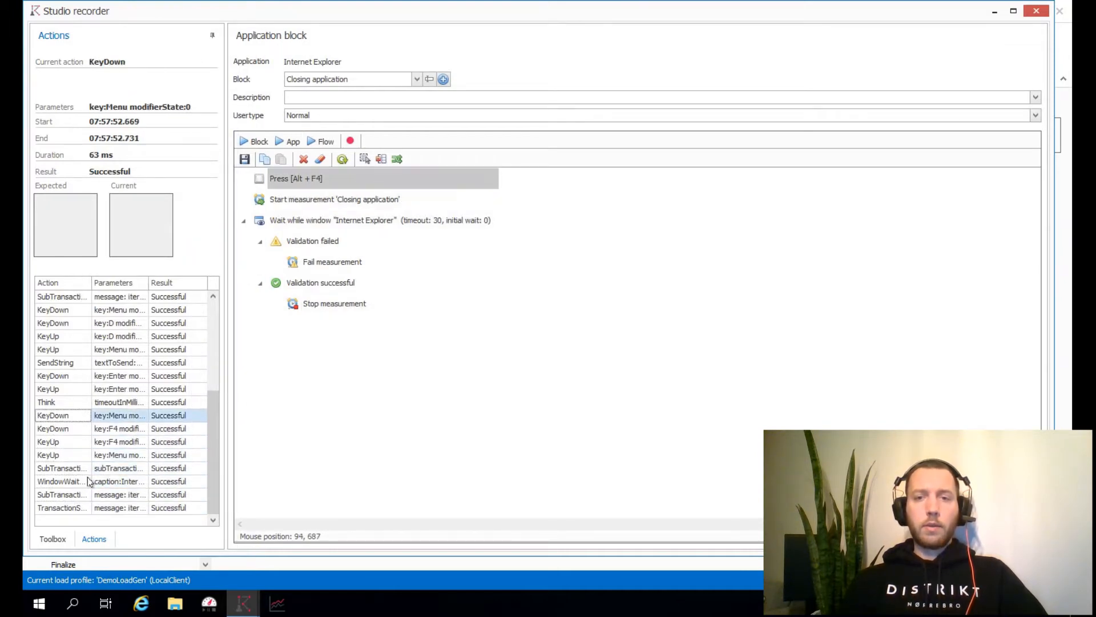
key(Up)
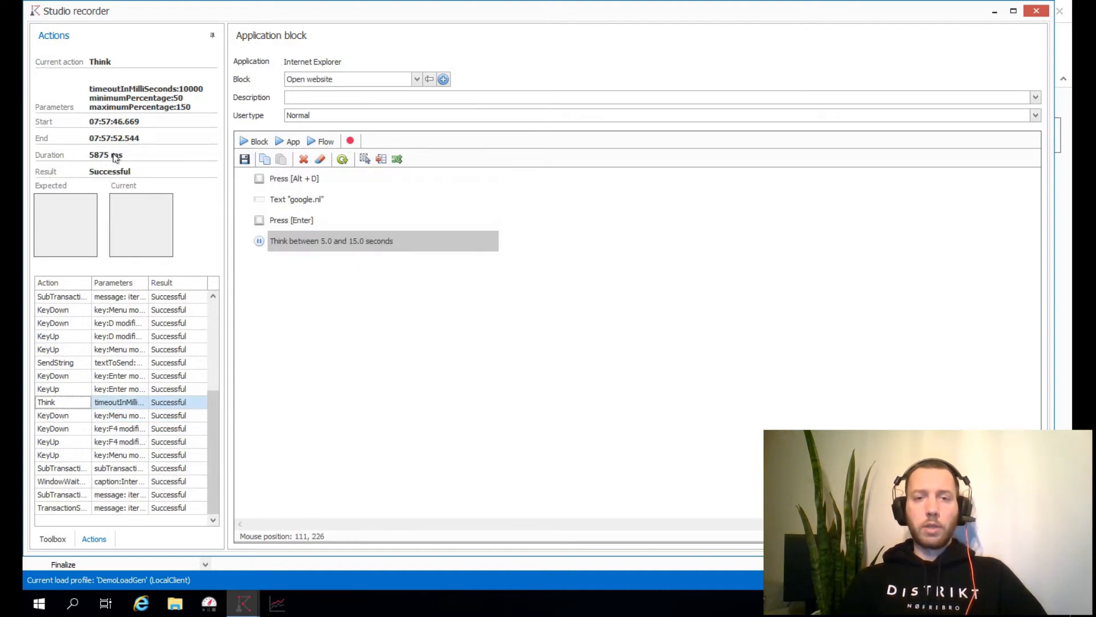
click(372, 325)
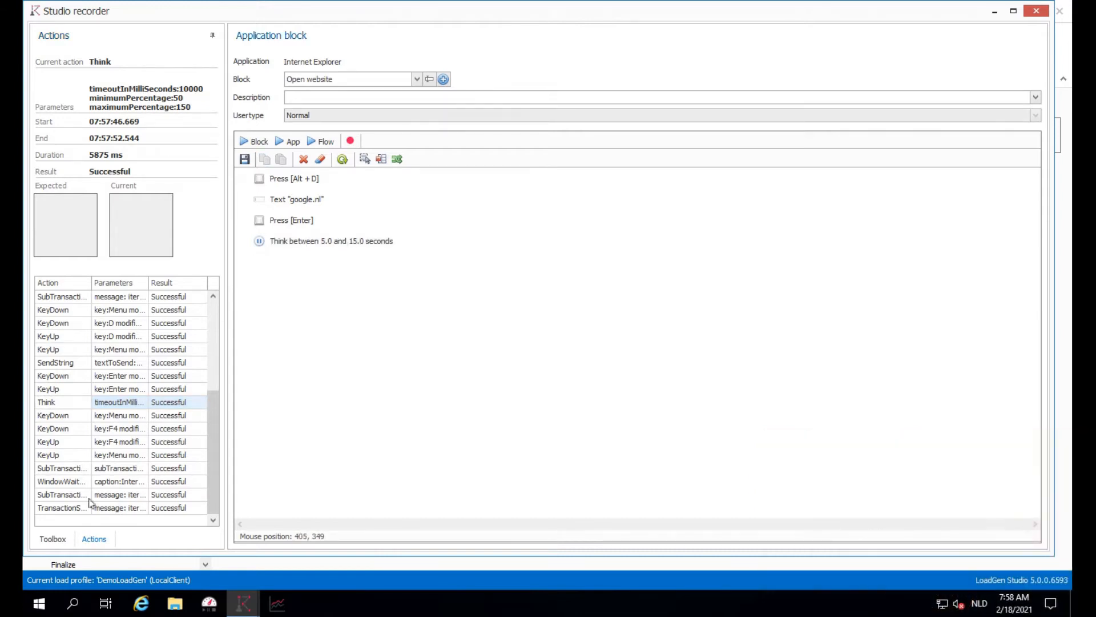
Bring up the recorder's validation actions, and load google.nl in Internet Explorer as the page to validate
click(53, 539)
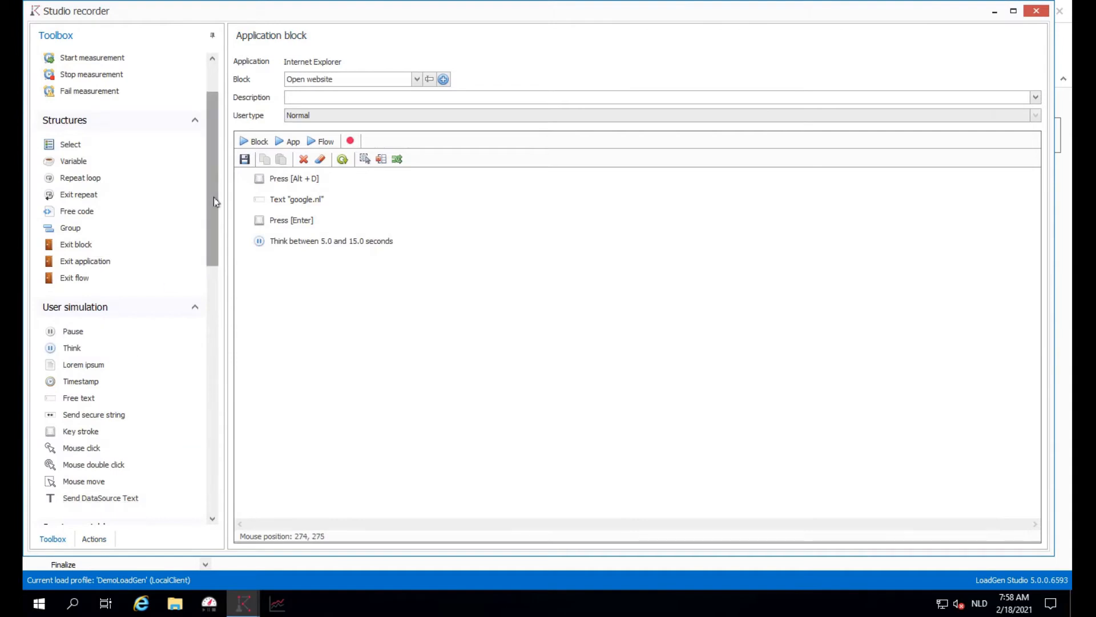
drag(213, 201, 207, 119)
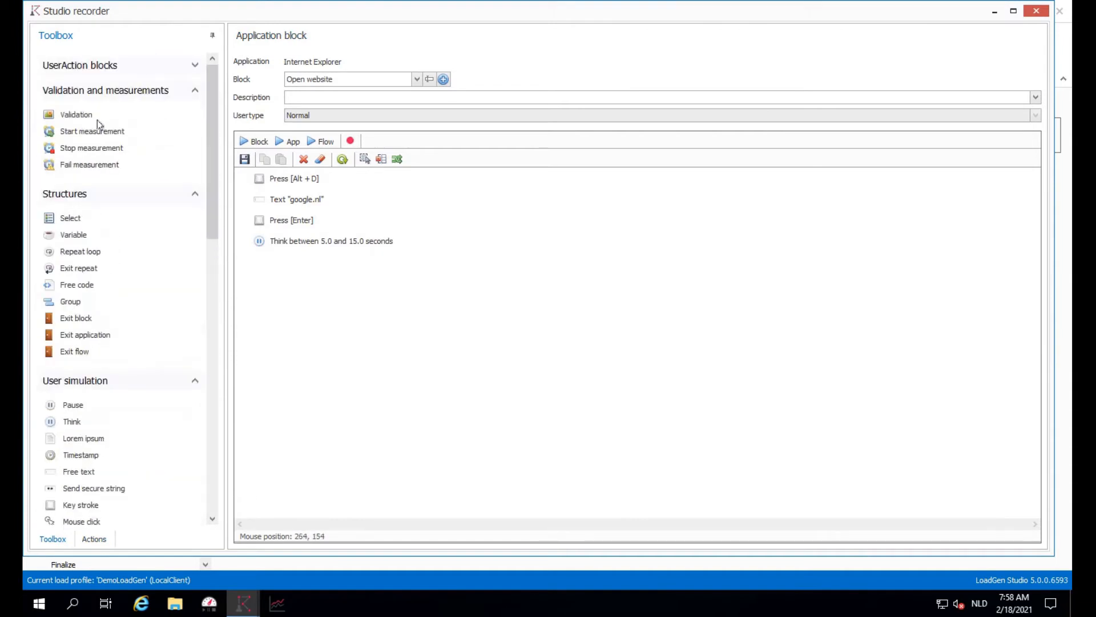
drag(97, 121, 270, 277)
click(147, 609)
click(208, 23)
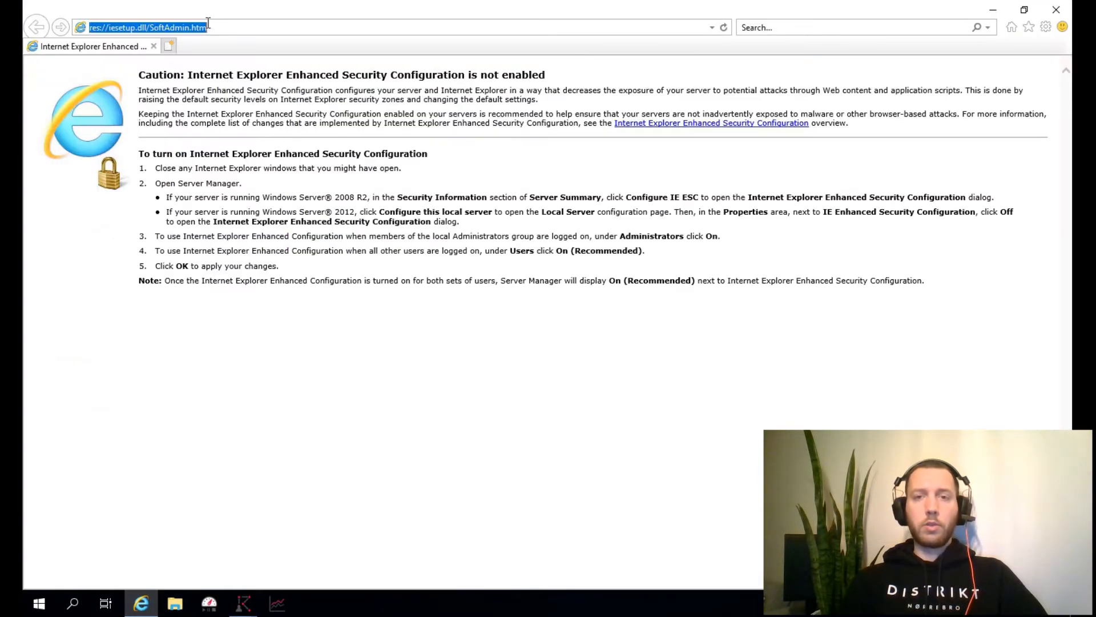
text(google.nl)
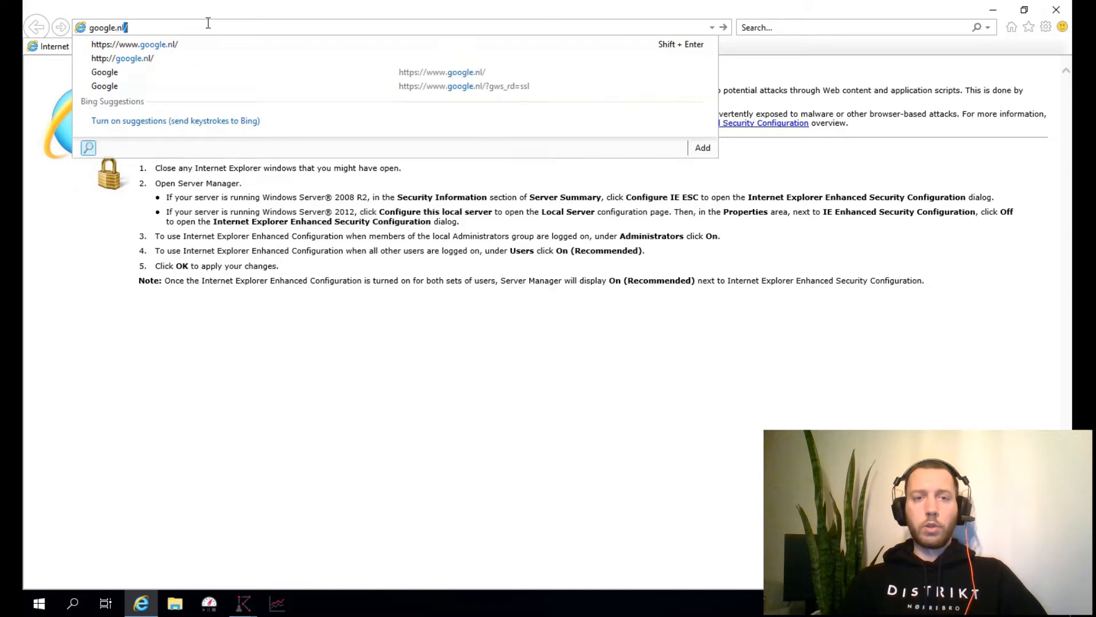
key(Return)
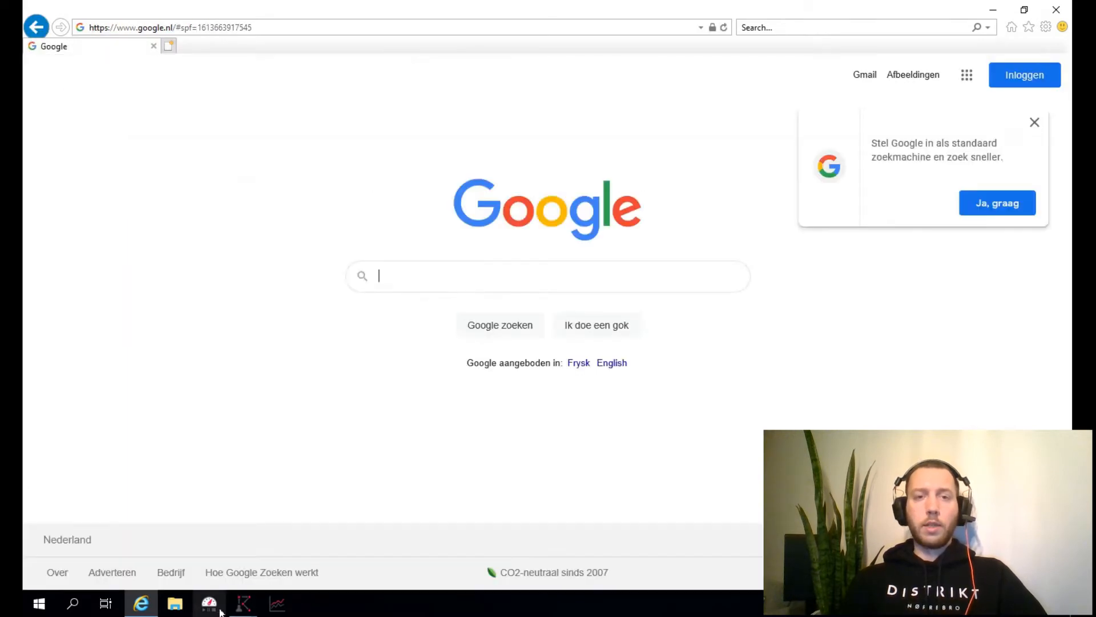
Back in the Studio recorder, add a Validation action to the Open website block using the Control in foreground window type
mouse_move(240, 606)
click(324, 546)
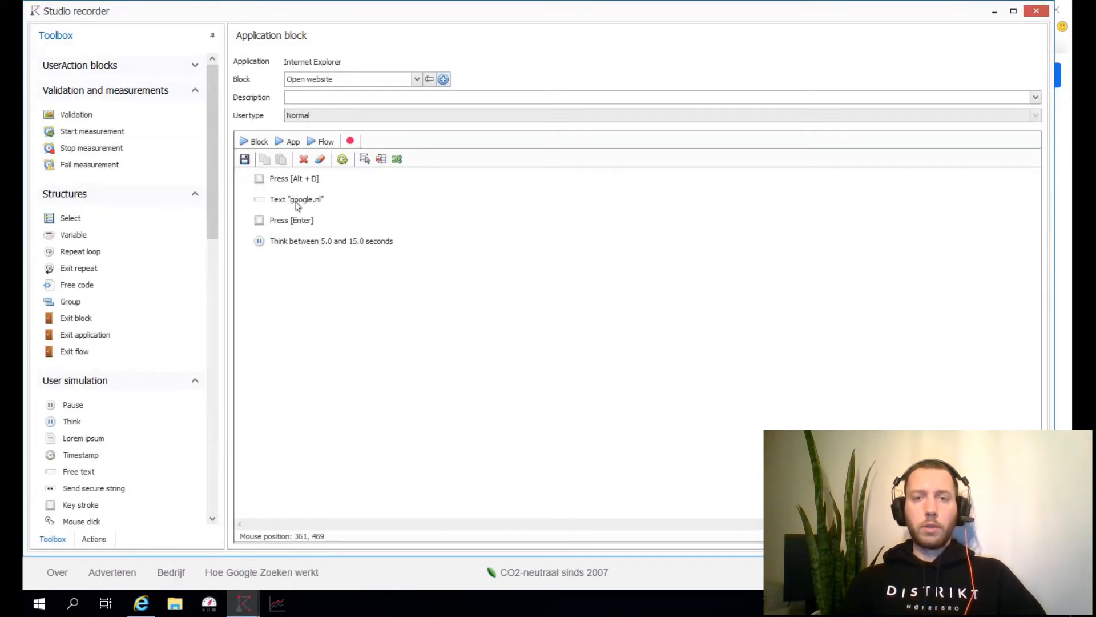
drag(65, 116, 305, 244)
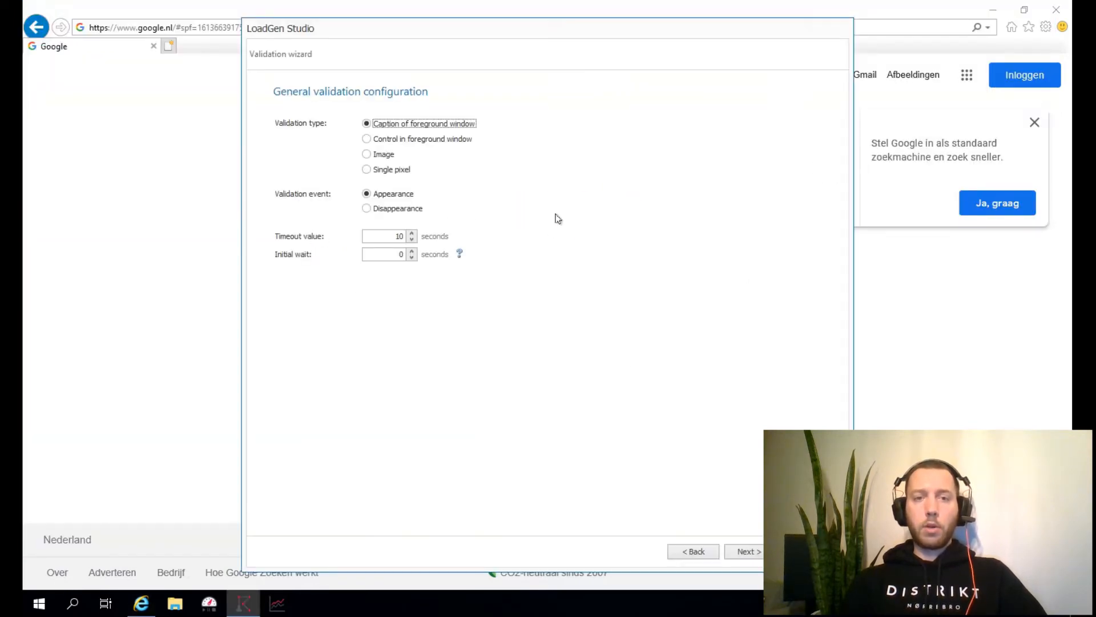
click(438, 140)
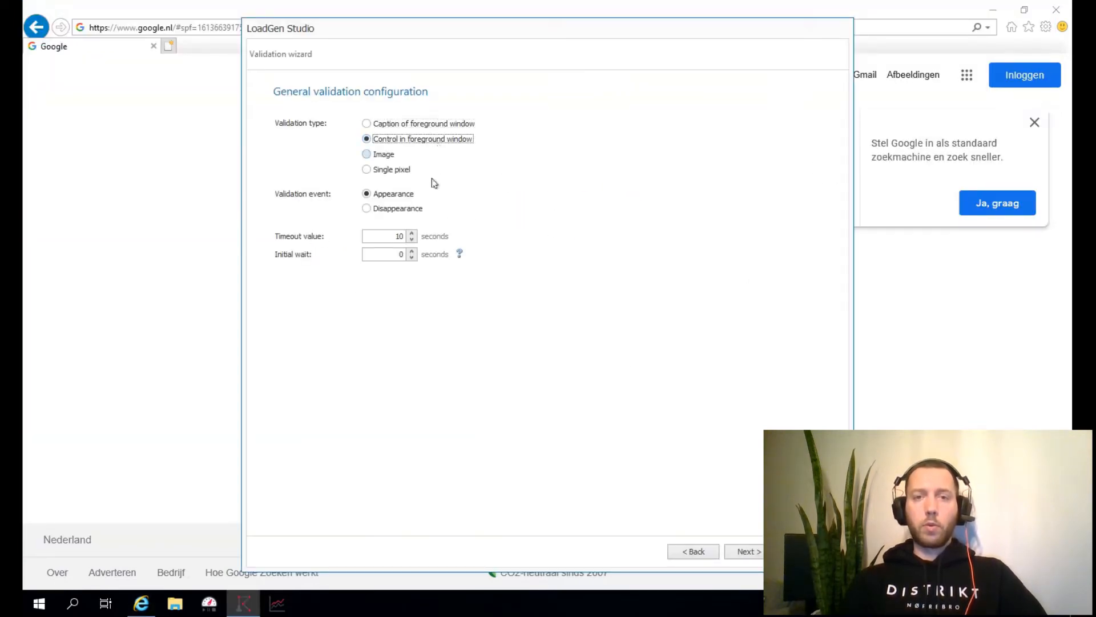
click(751, 551)
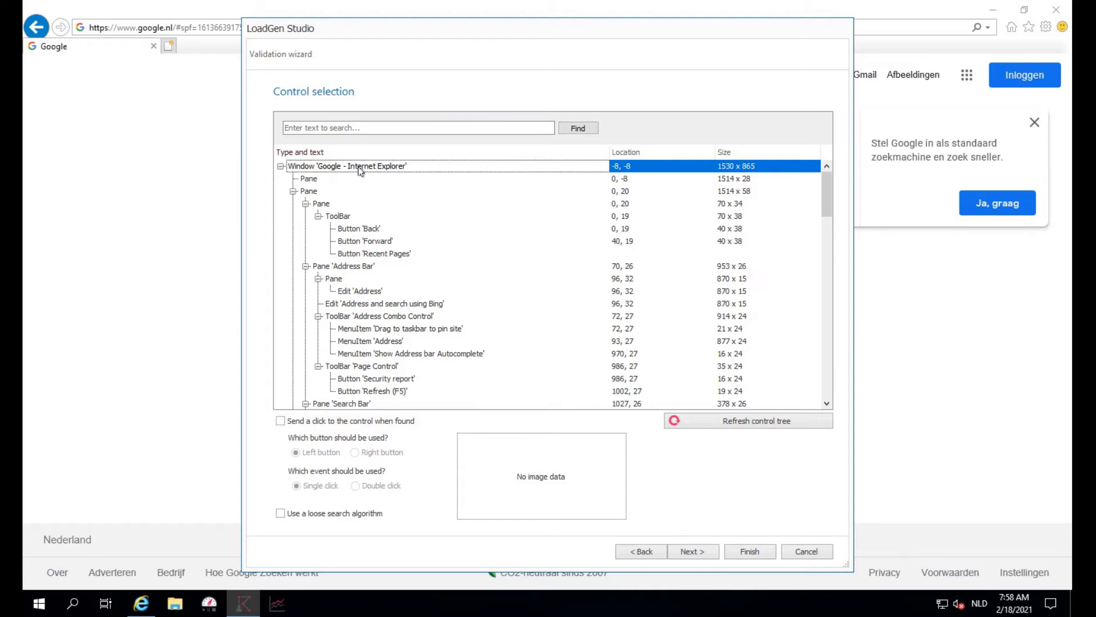
Choose the Pane 'Google - Internet Explorer' as the control to wait for and complete the validation with its default settings
scroll(407, 258, down, 3)
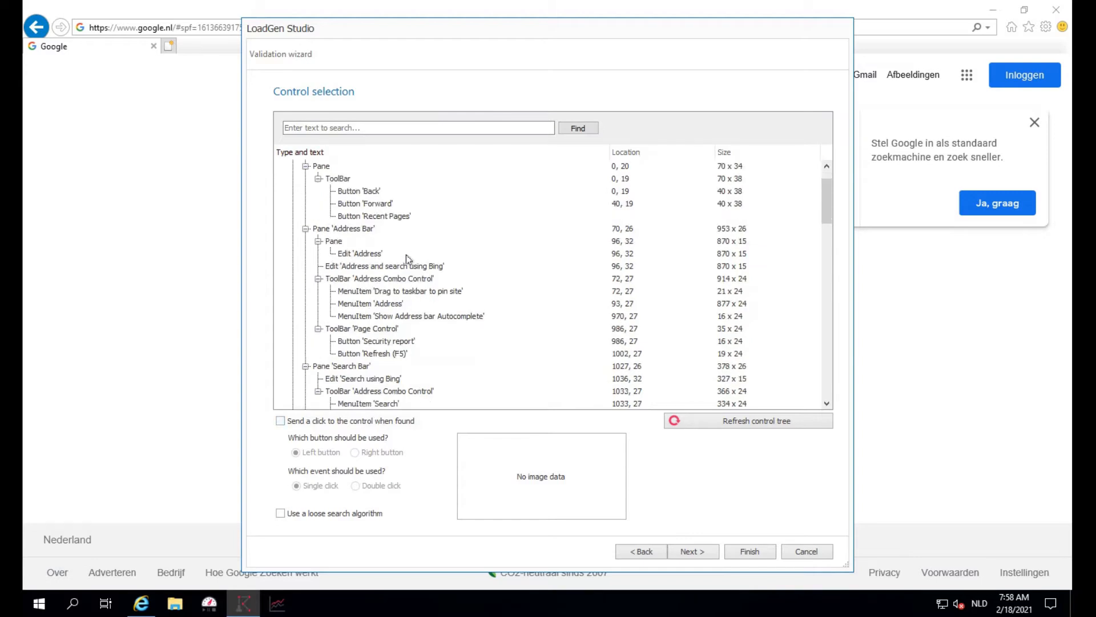
scroll(406, 255, down, 6)
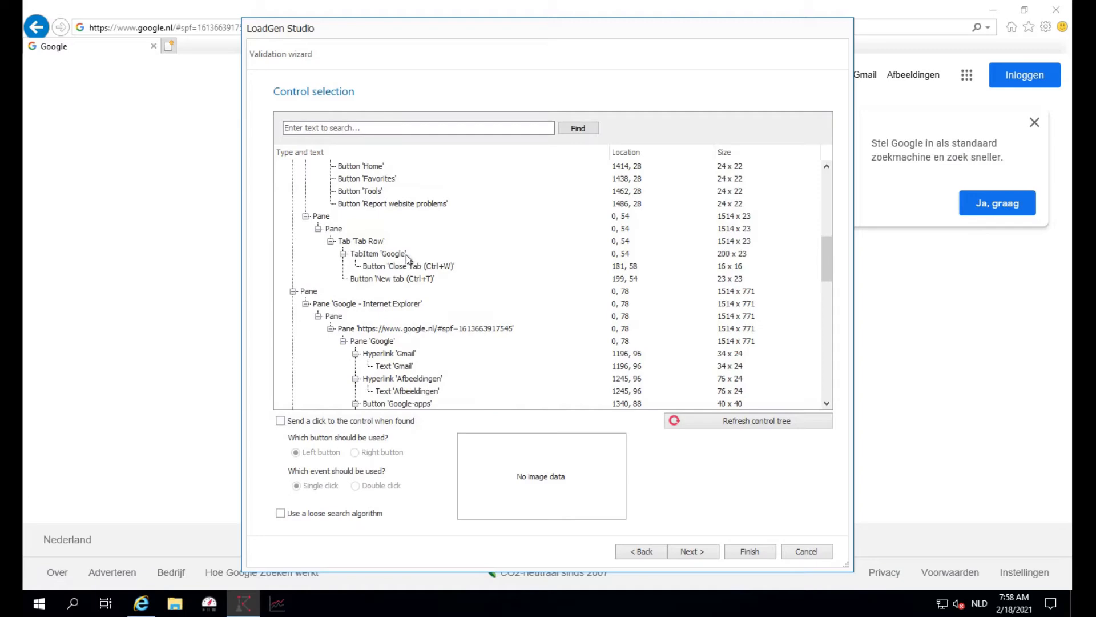
scroll(406, 254, down, 1)
click(409, 267)
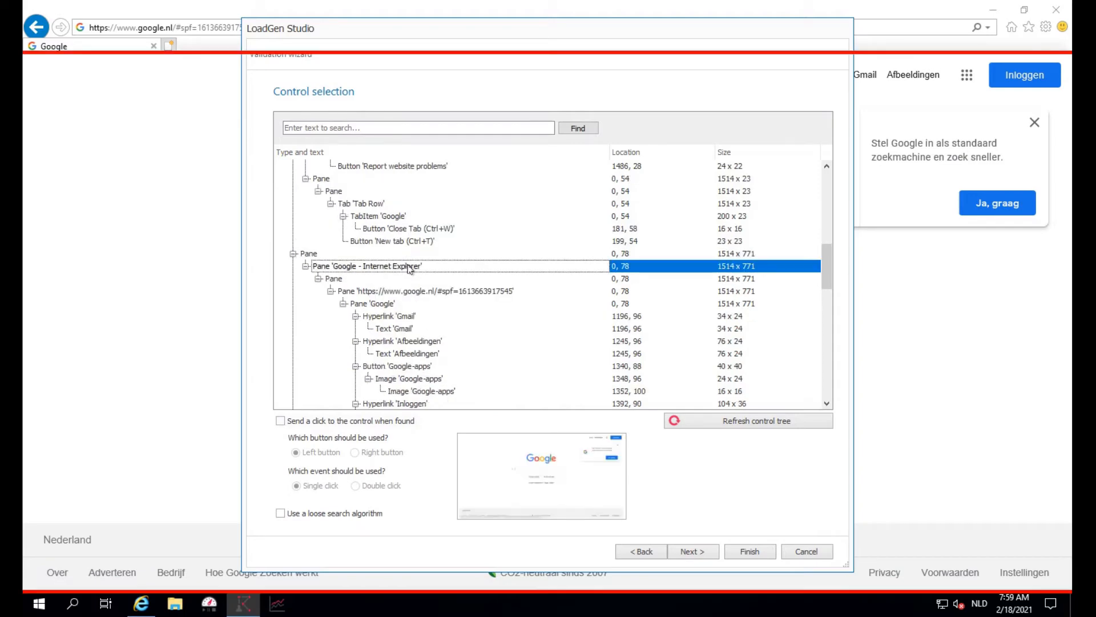
scroll(408, 268, down, 15)
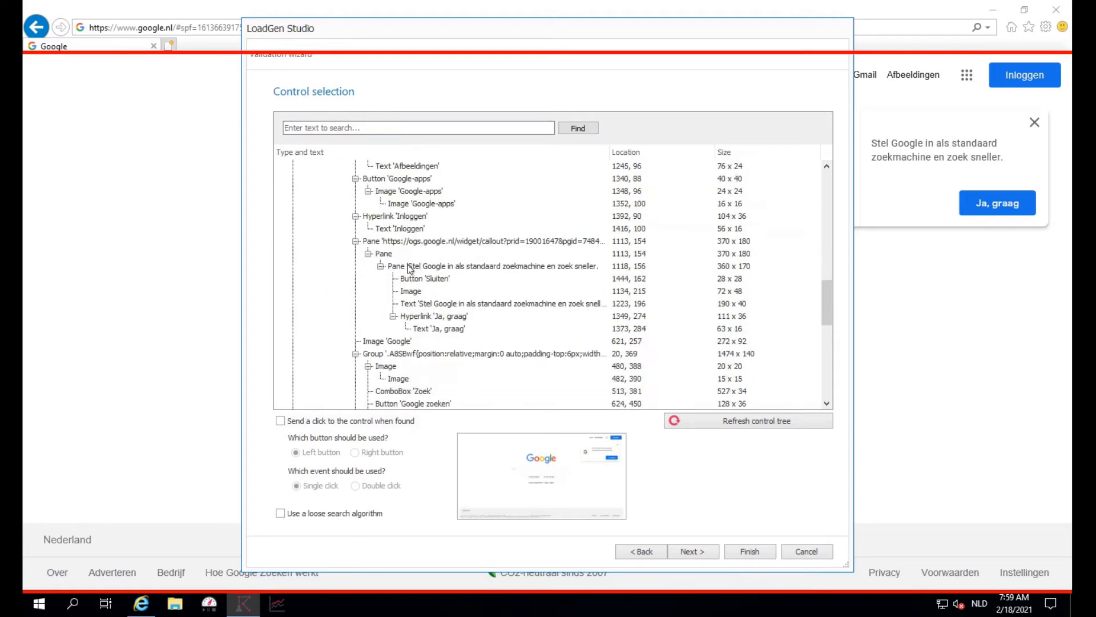
scroll(409, 268, down, 1)
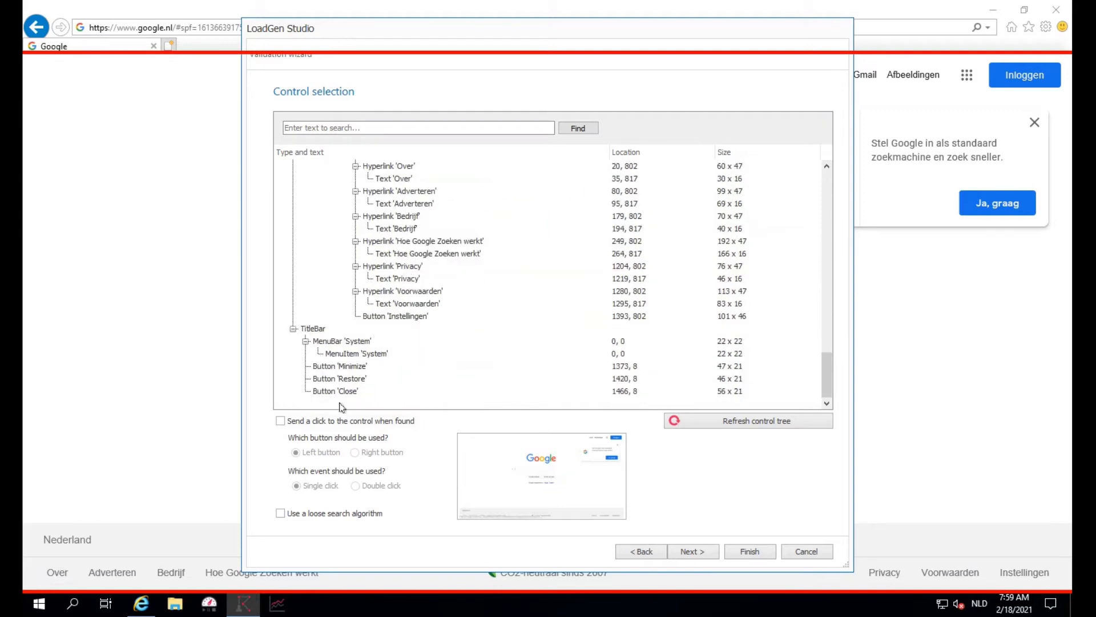
click(708, 556)
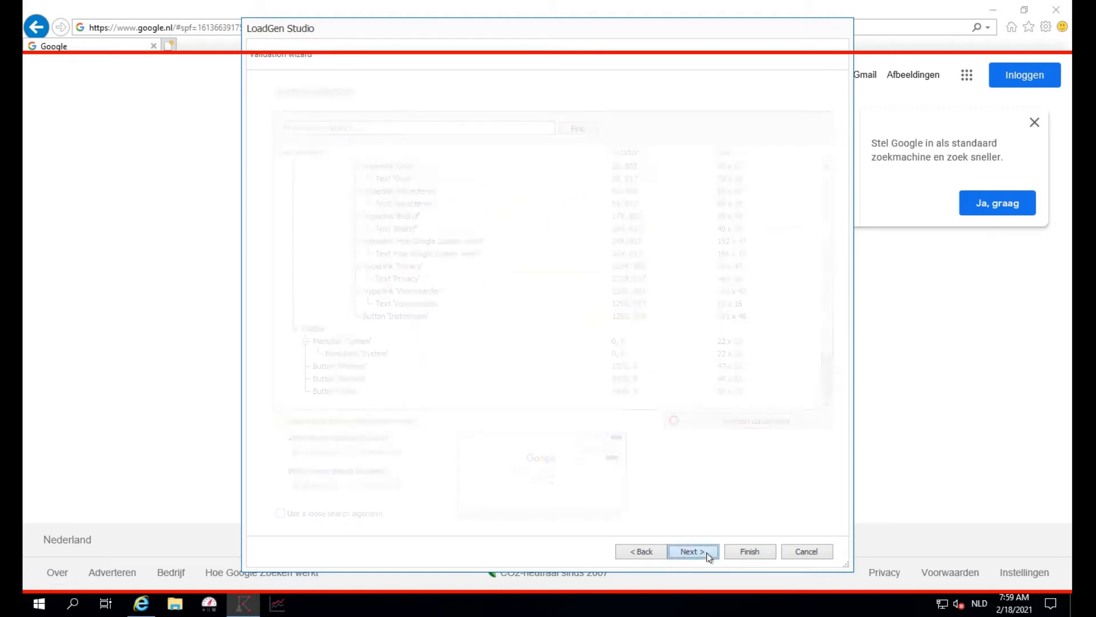
click(692, 551)
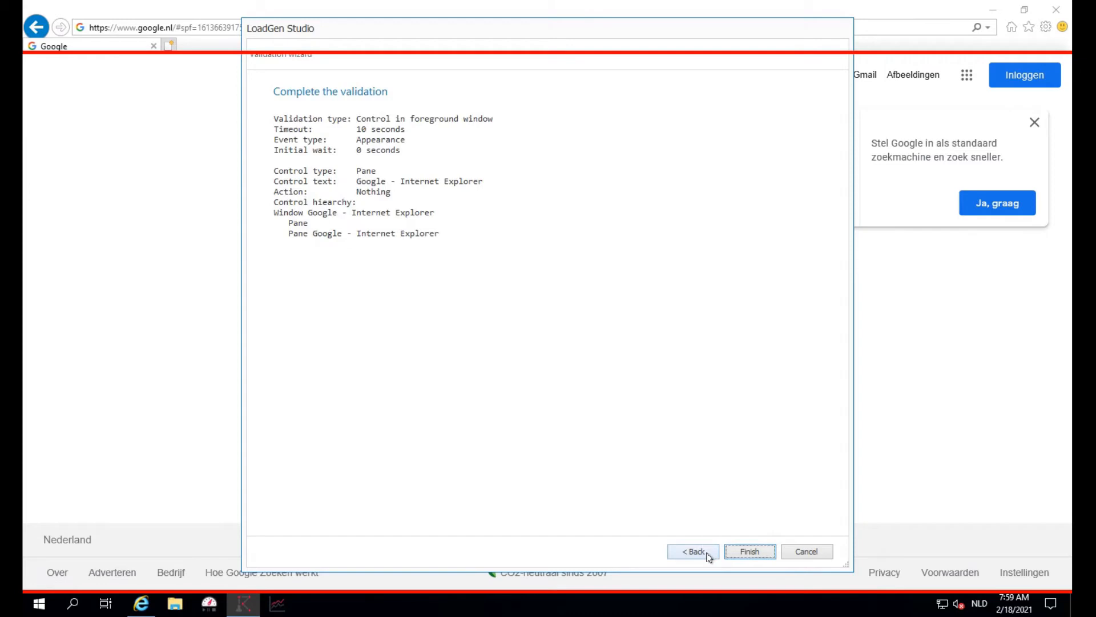
click(749, 552)
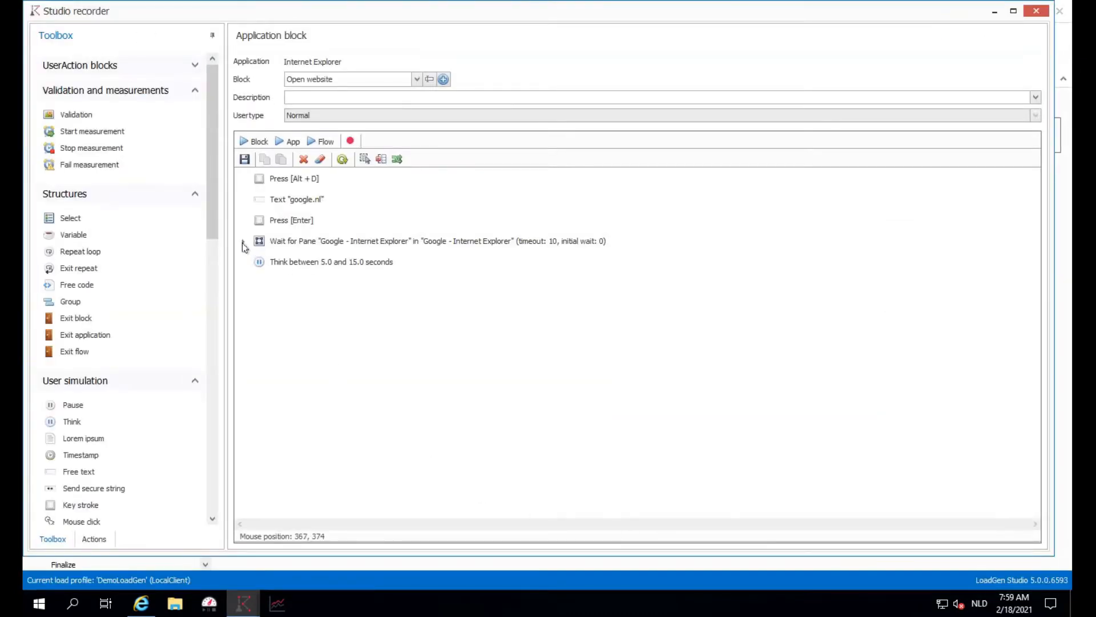
Move the Think action inside the validation's Control found branch, and look through the further action categories in the toolbox
click(243, 242)
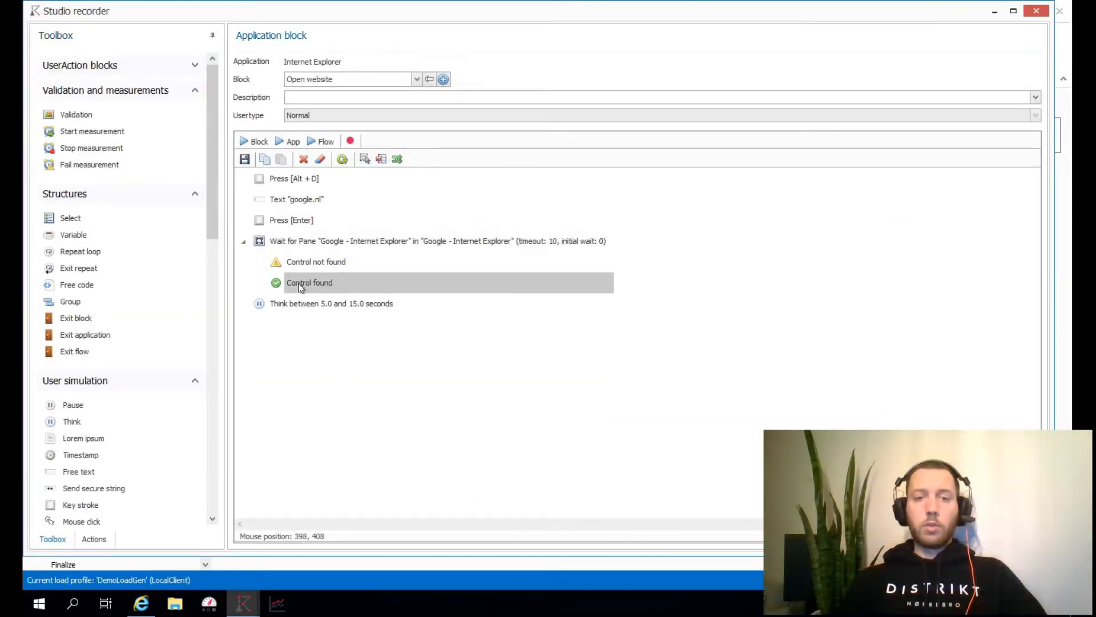
drag(301, 306, 310, 289)
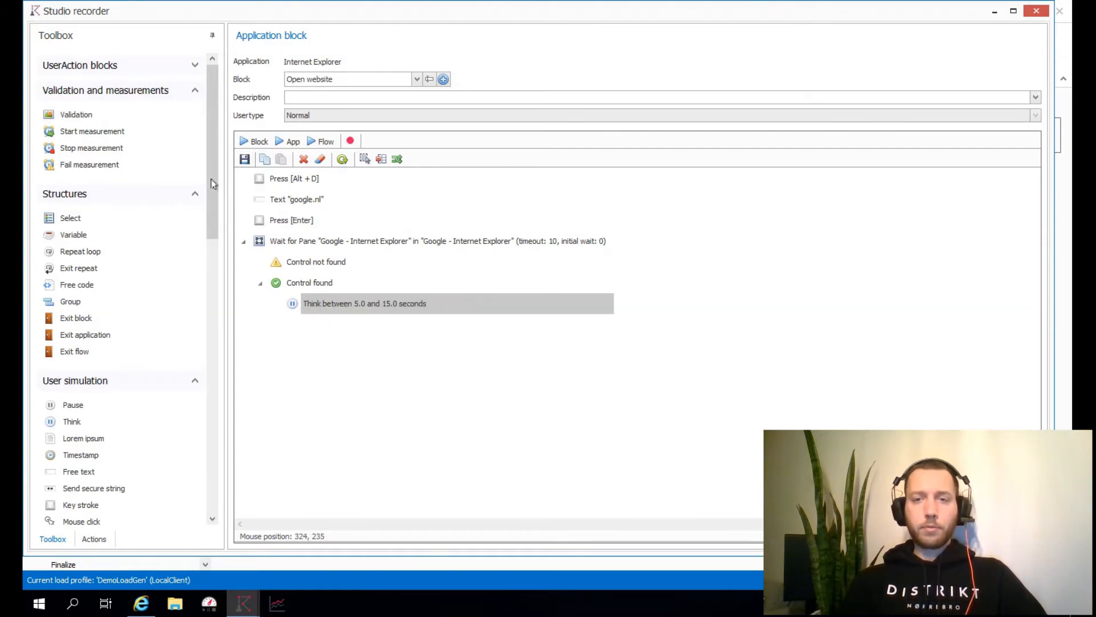
drag(203, 207, 205, 289)
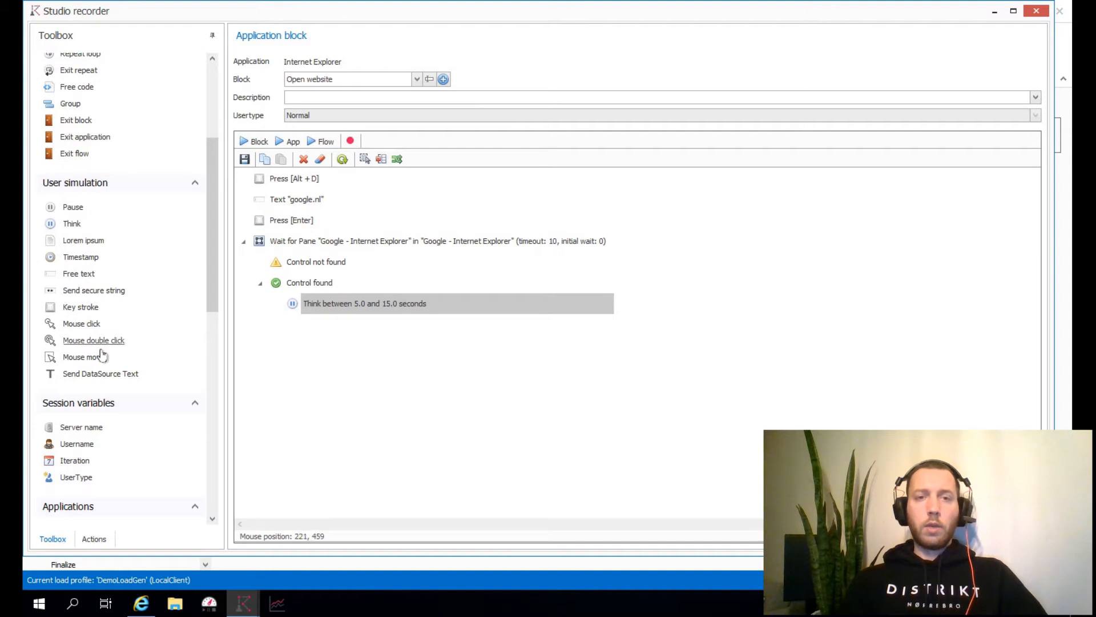
drag(217, 296, 222, 377)
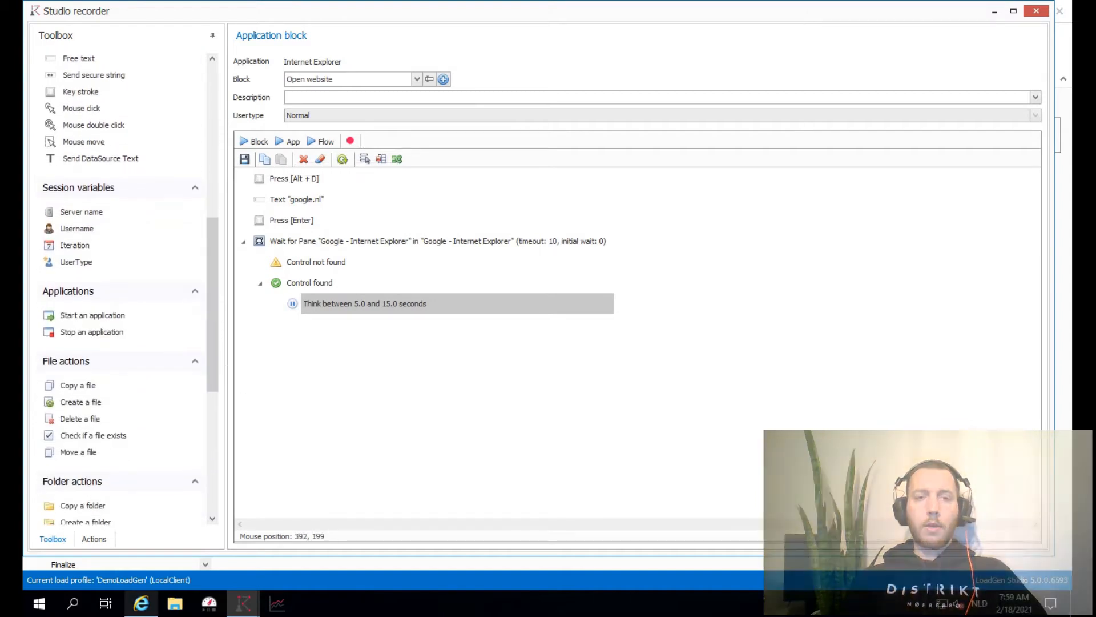
Close the leftover Internet Explorer window, play back the whole application until it completes, and dismiss the completion message
right_click(139, 594)
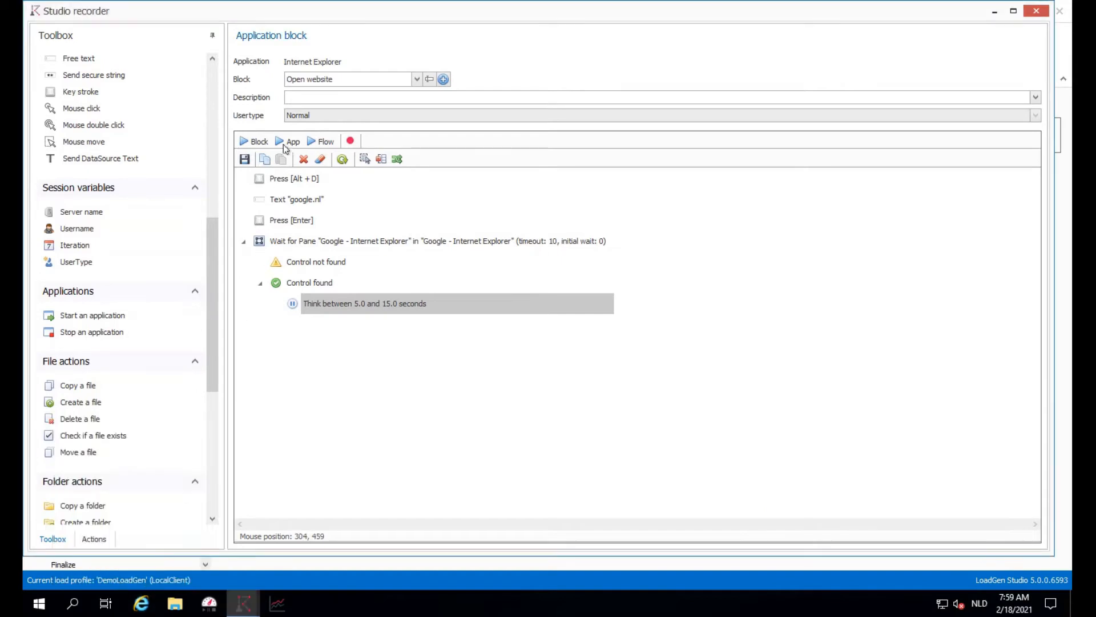
click(287, 141)
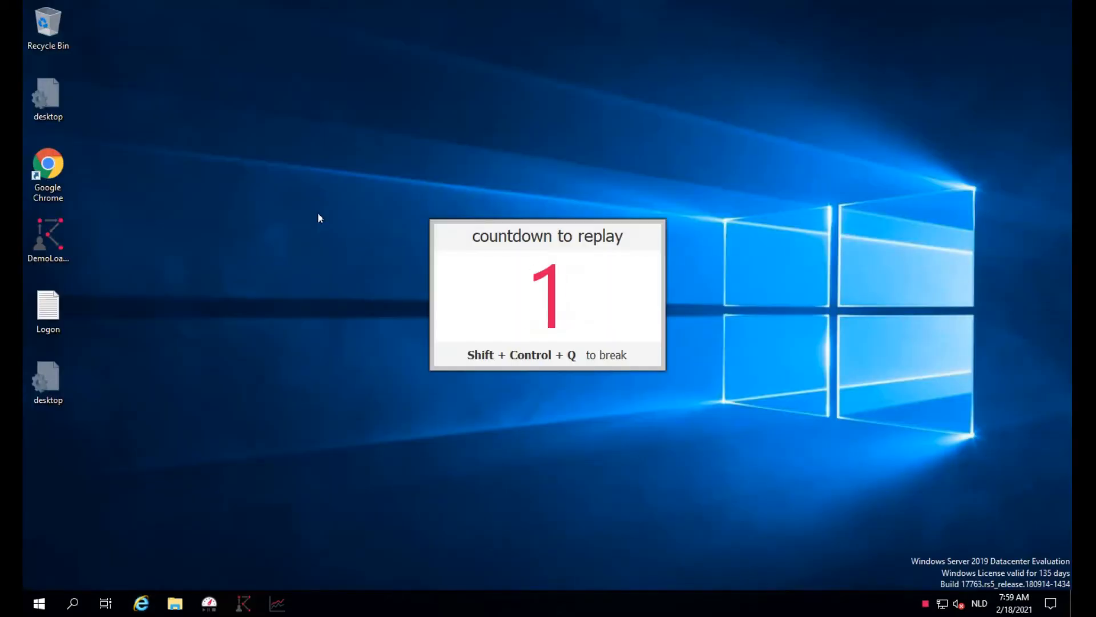
key(super)
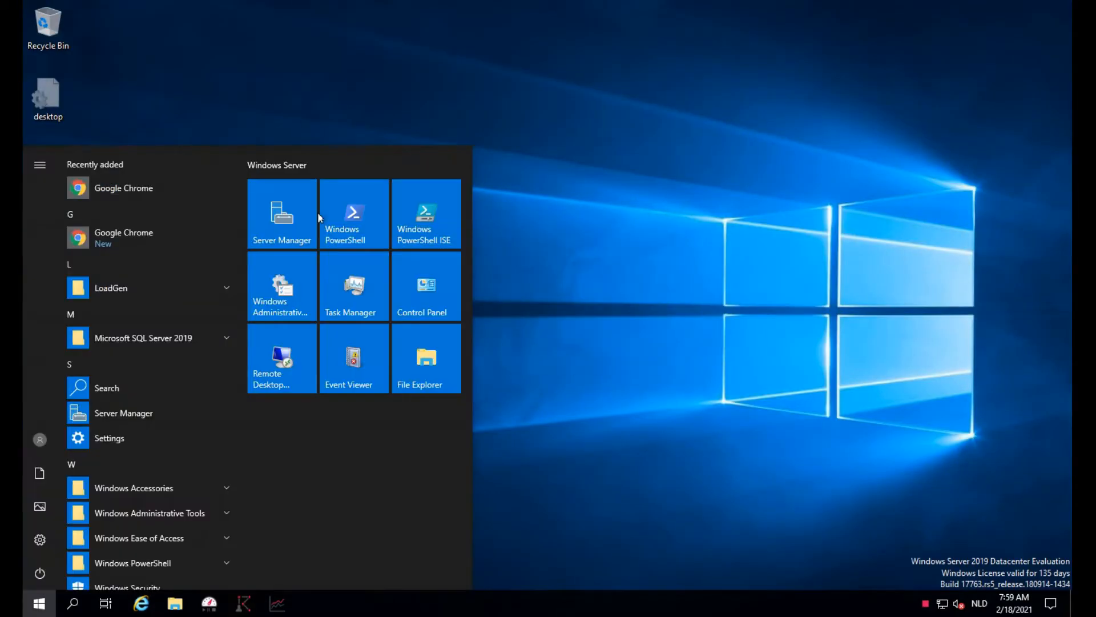
text(interne)
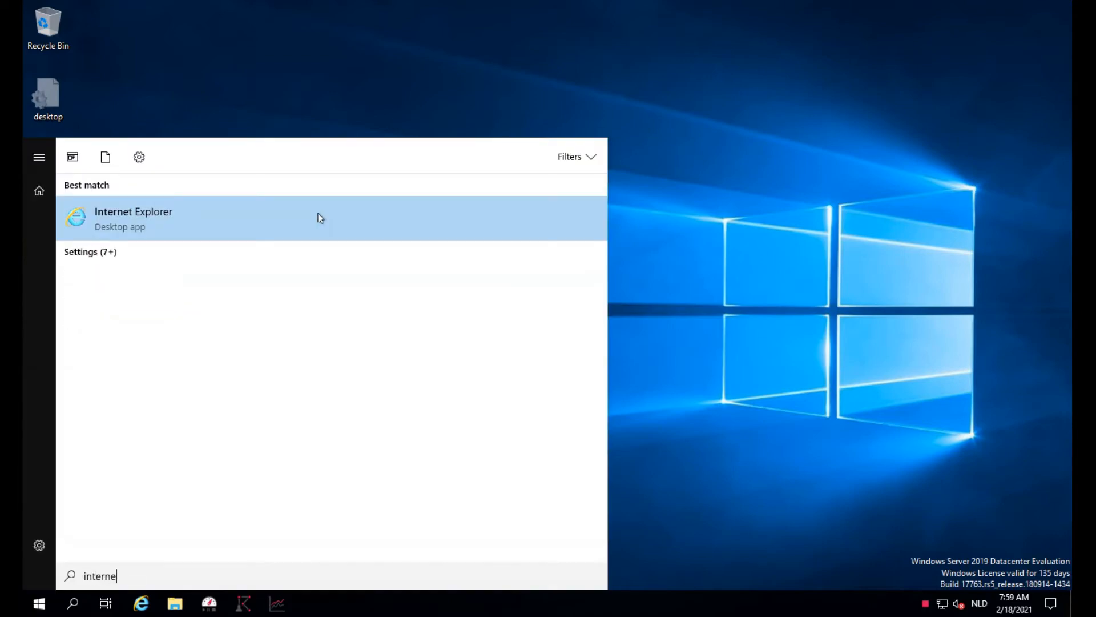
text(t explorer)
click(320, 218)
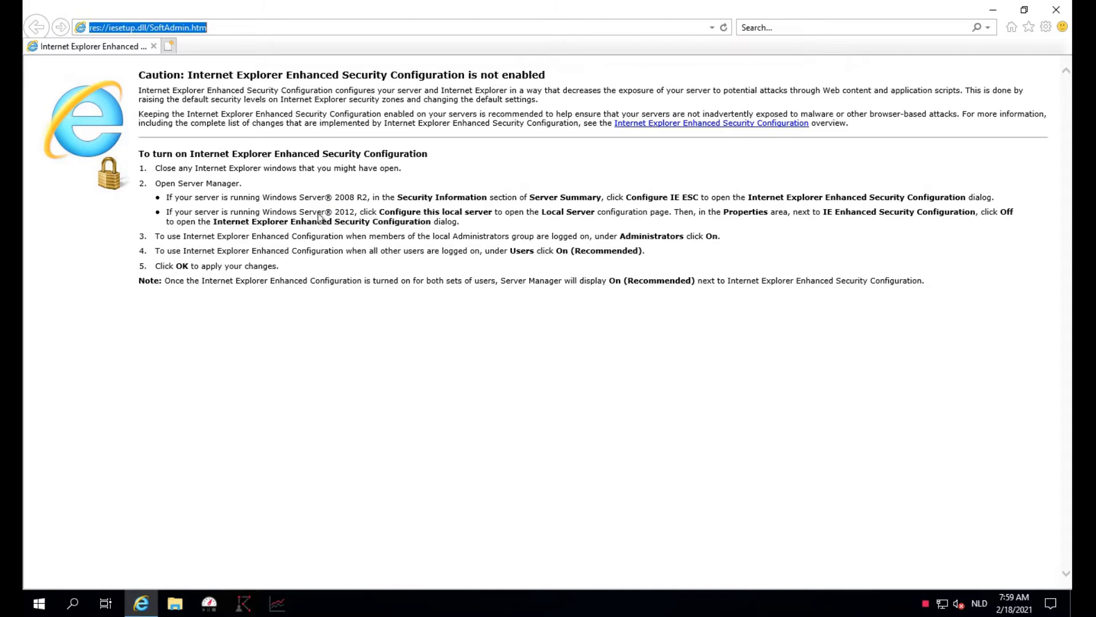
text(google.n)
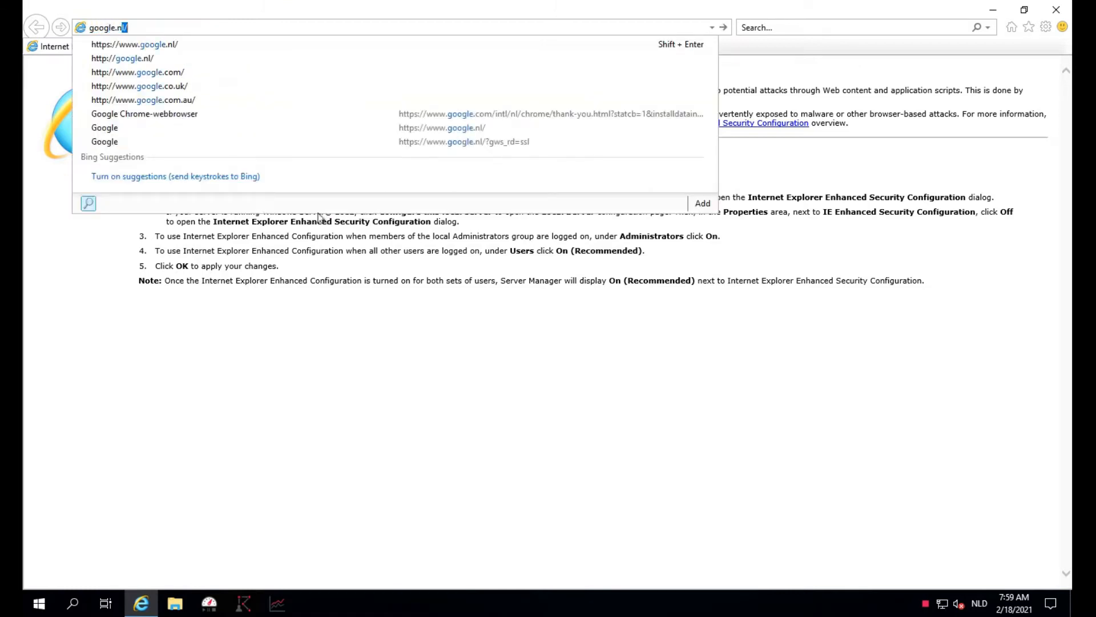
text(l)
key(Return)
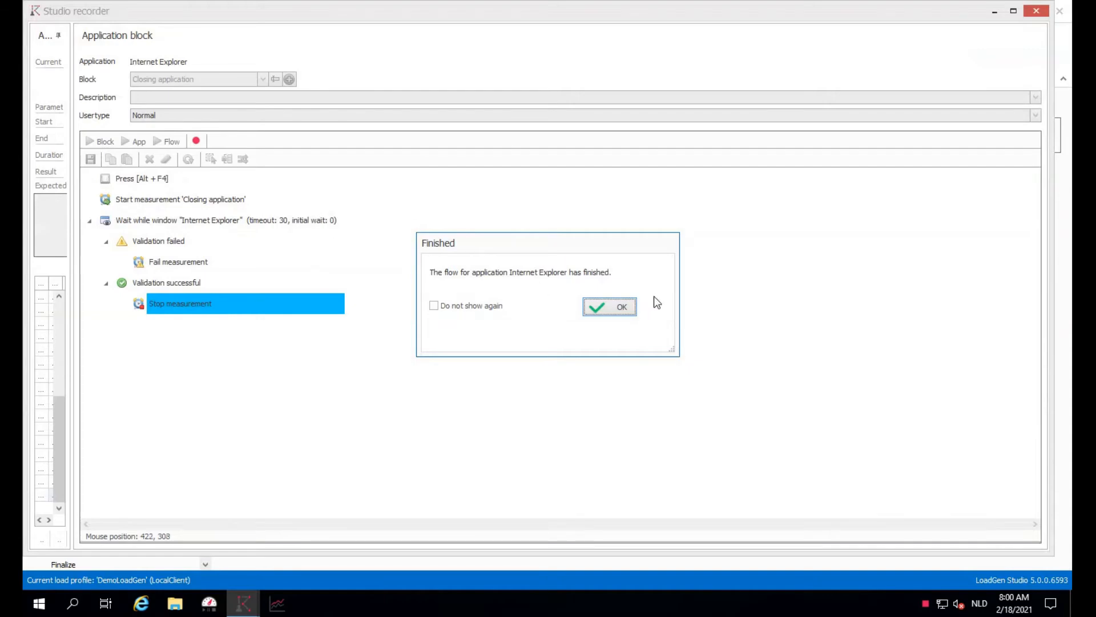
click(623, 309)
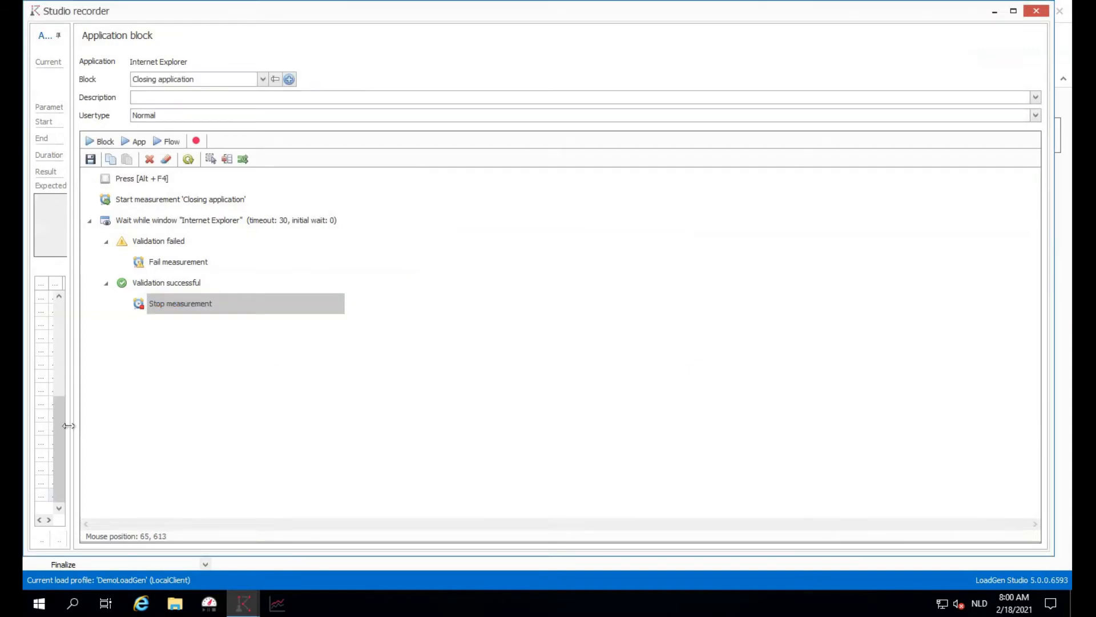
Widen the list of executed actions and compare the details of the ValidateOnControl and Think actions
drag(68, 425, 193, 407)
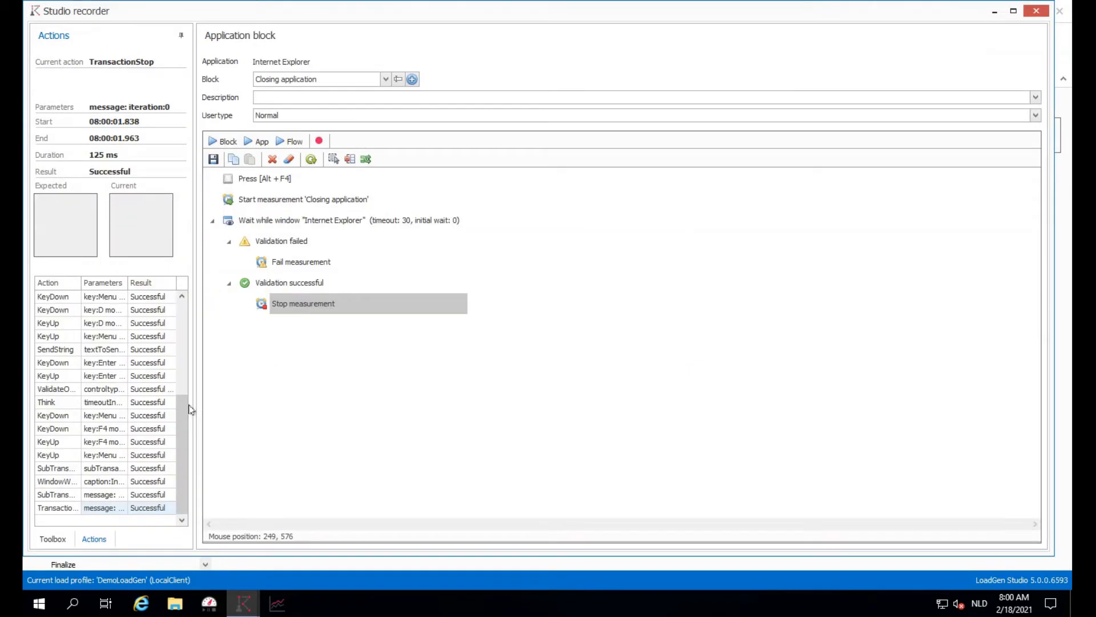
click(101, 404)
key(Up)
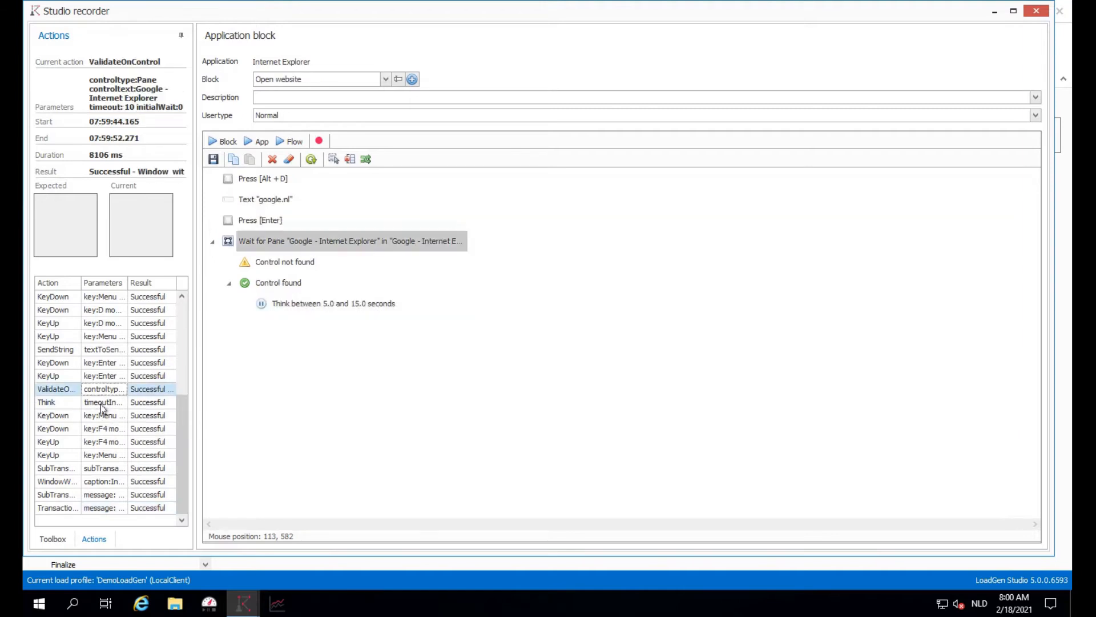
click(101, 403)
key(Up)
click(100, 403)
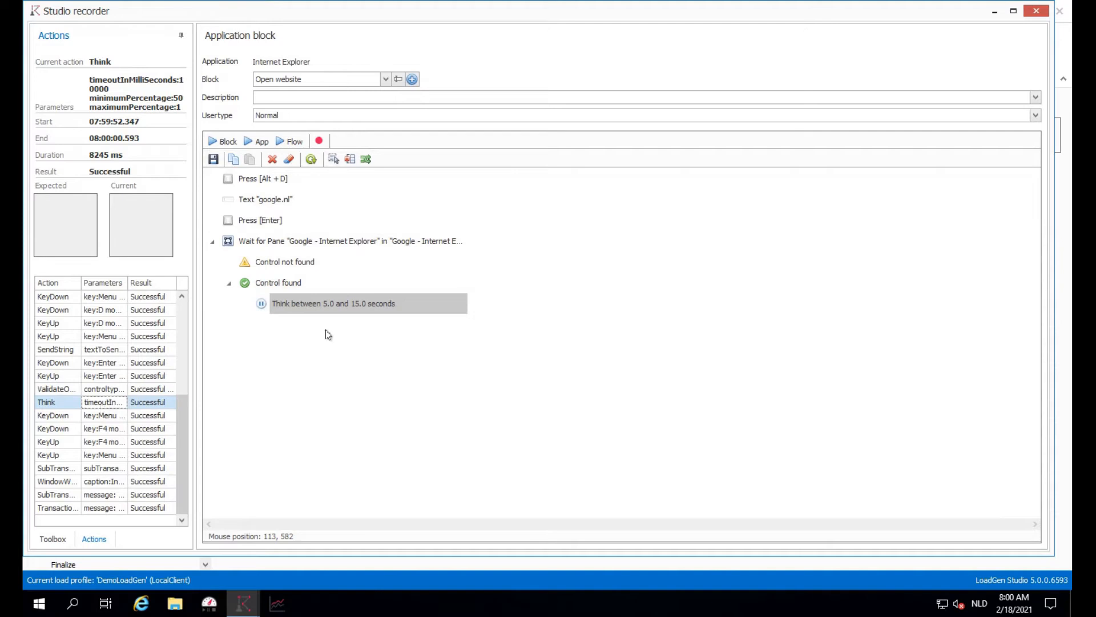
click(395, 358)
click(315, 298)
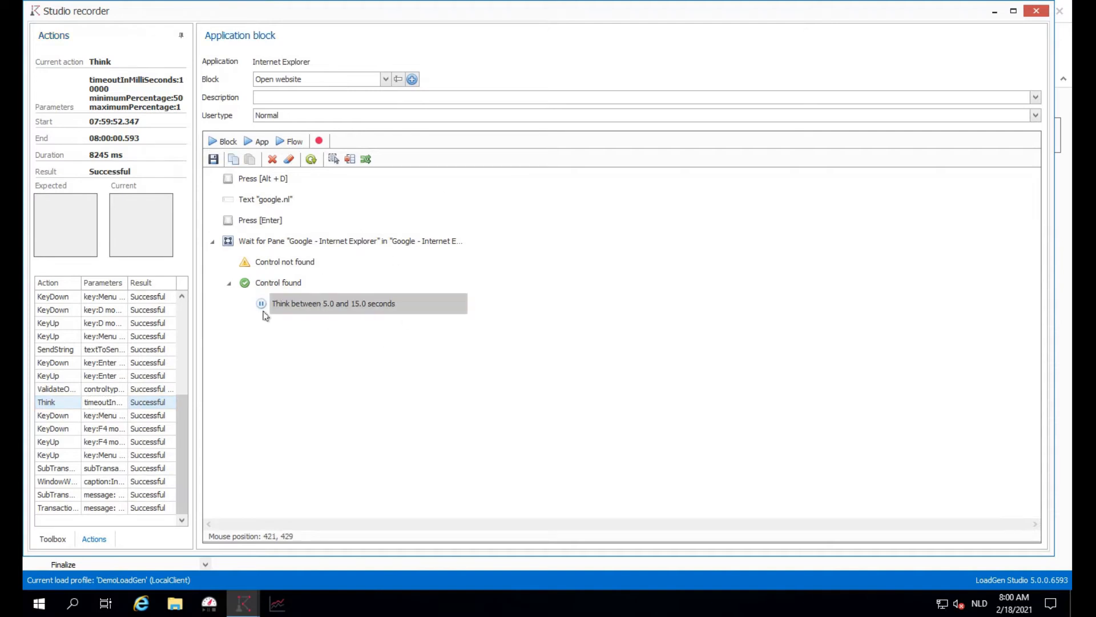
Add a Control + T key stroke ahead of the Think action in the Control found branch
click(60, 541)
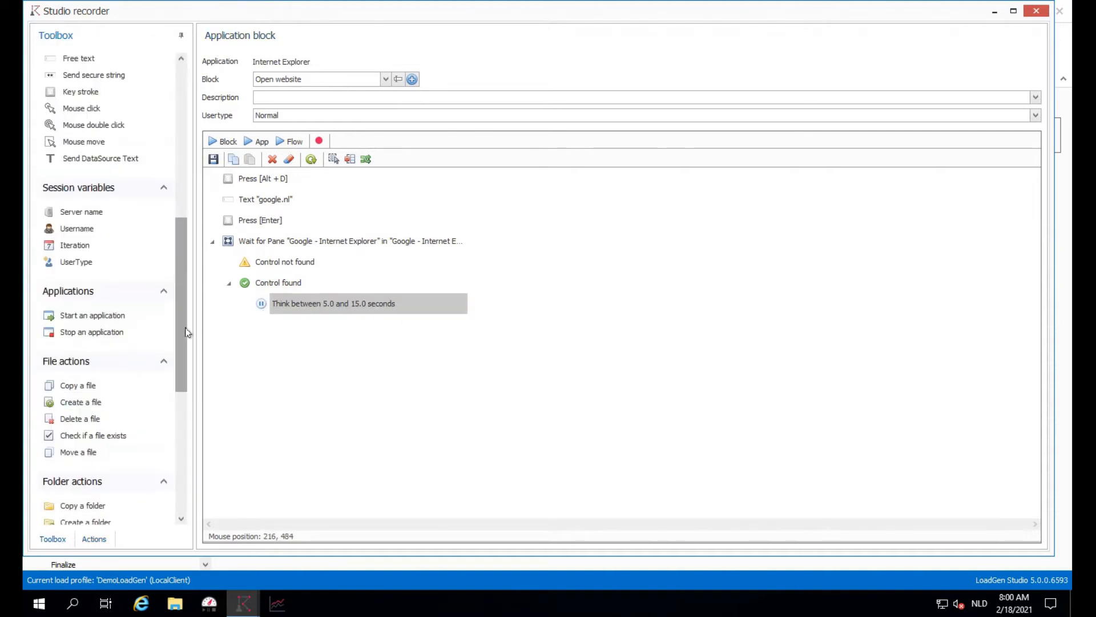
drag(188, 332, 191, 236)
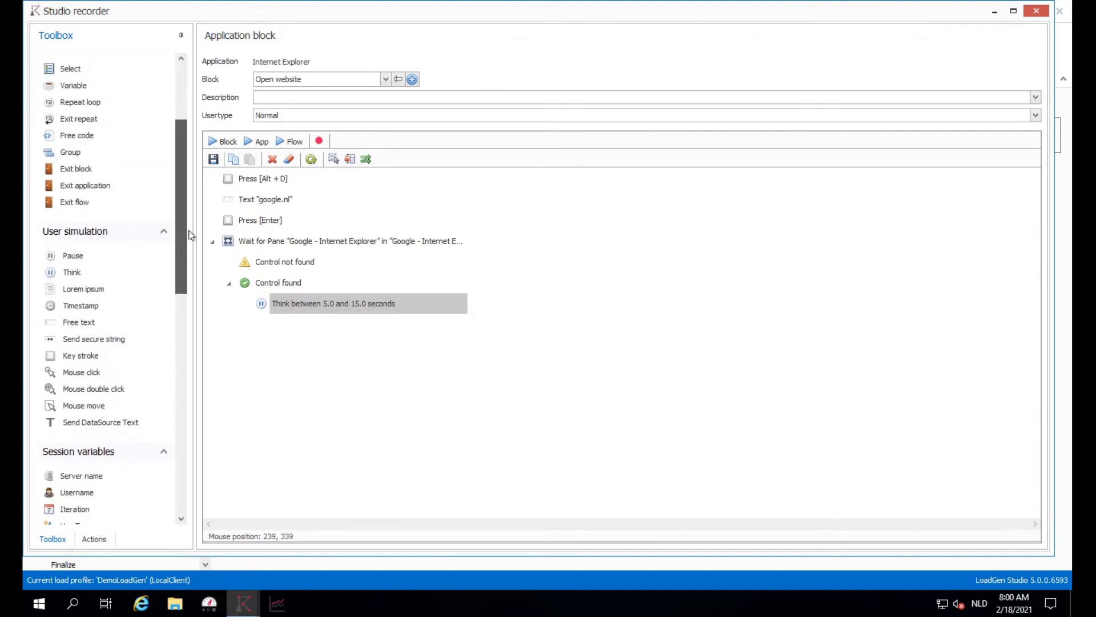
mouse_move(81, 356)
mouse_down()
mouse_move(264, 297)
mouse_move(323, 296)
mouse_up()
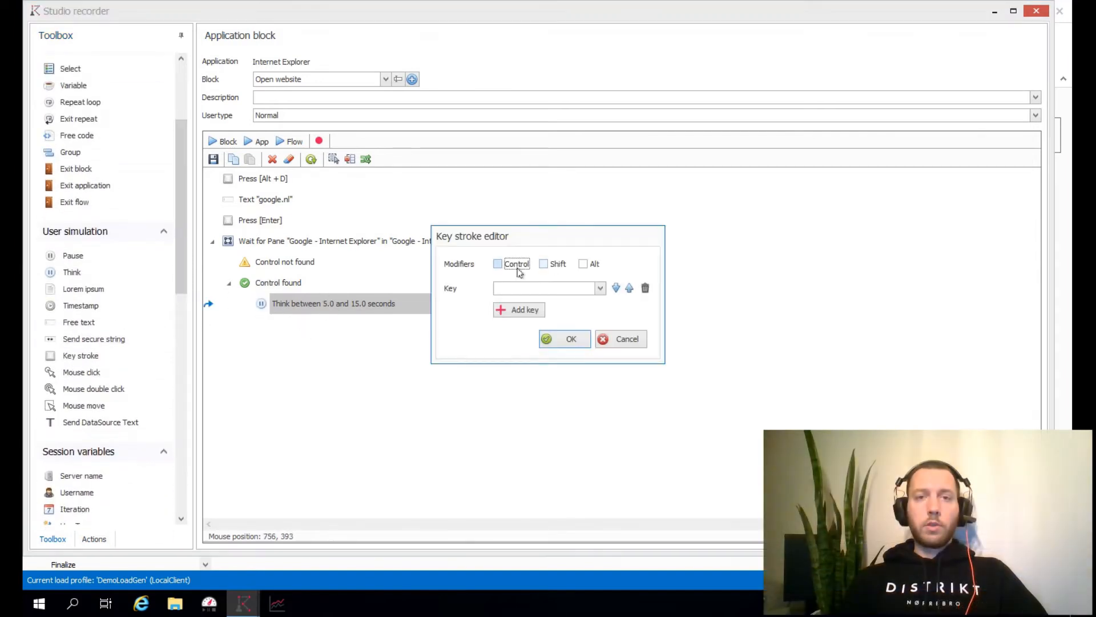
click(517, 266)
click(524, 288)
text(T)
click(565, 339)
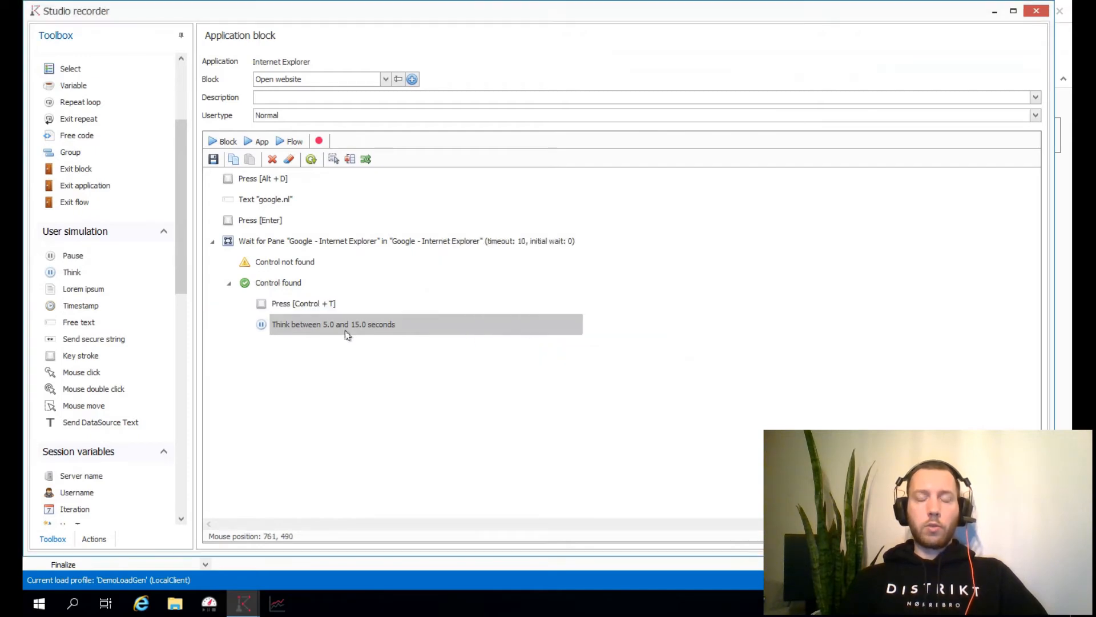
Copy the Alt + D, google.nl text and Enter actions, and paste them after the Think action in the Control found branch
click(330, 303)
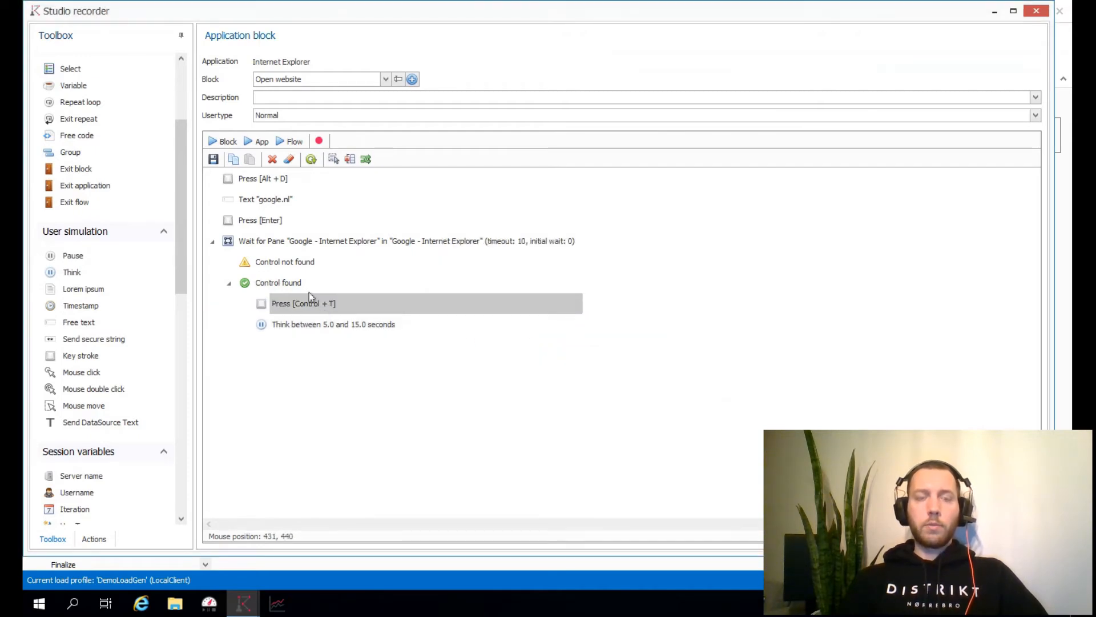
click(271, 181)
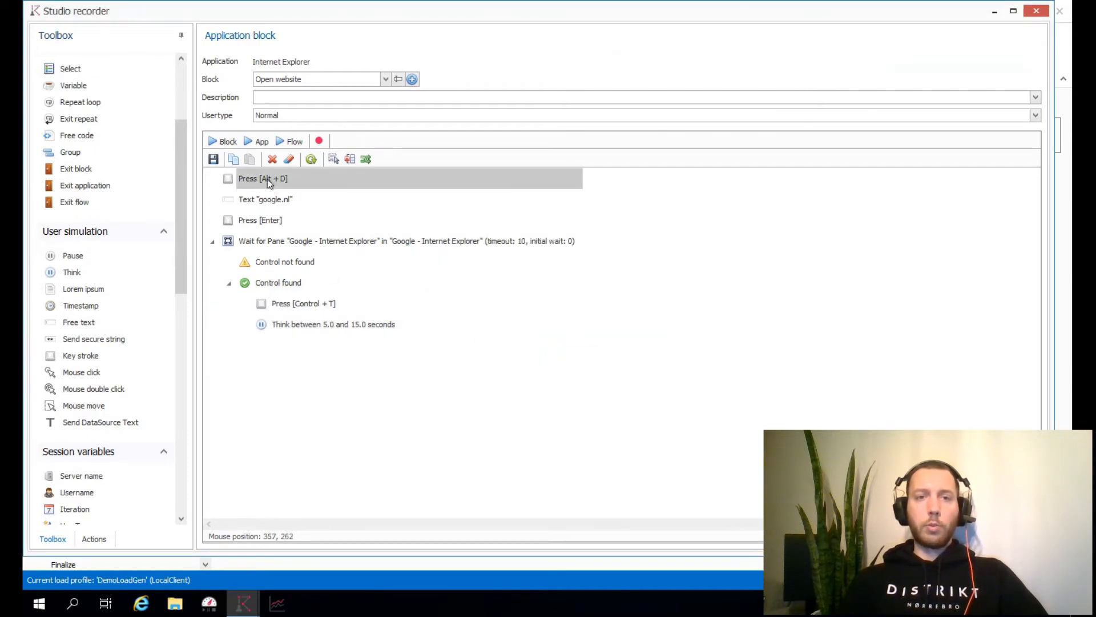
shift+click(268, 221)
right_click(285, 204)
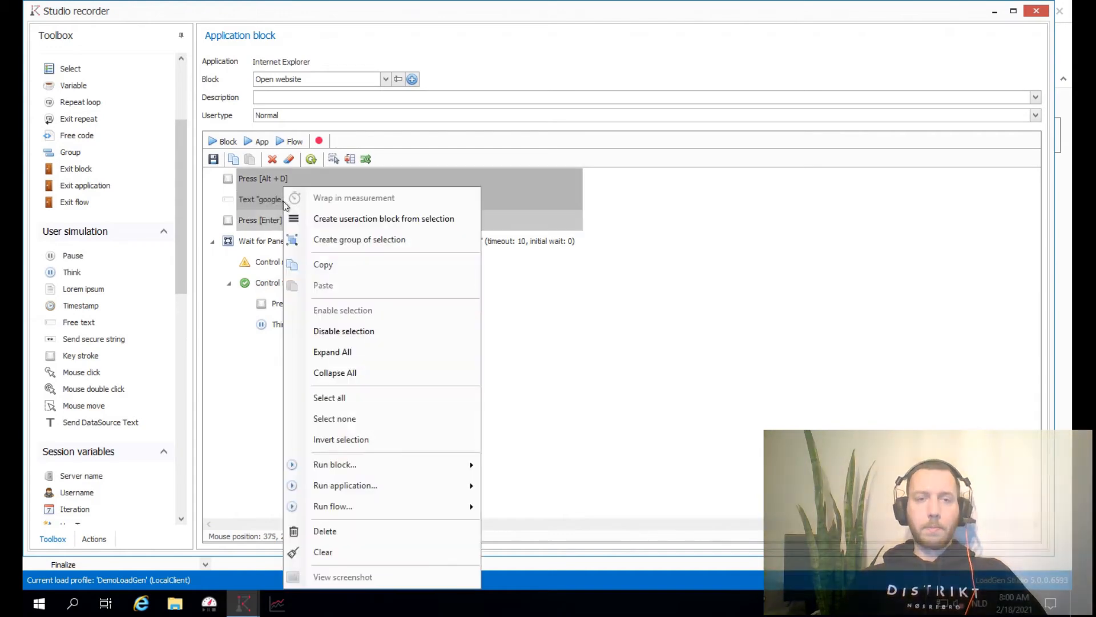
click(326, 265)
click(326, 323)
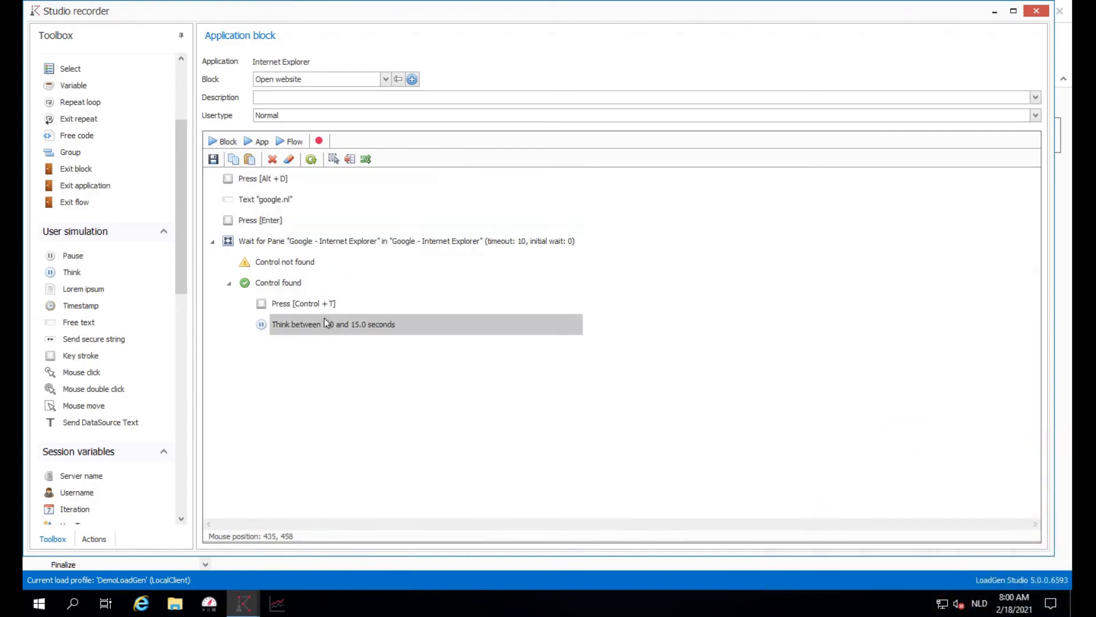
right_click(326, 323)
click(370, 285)
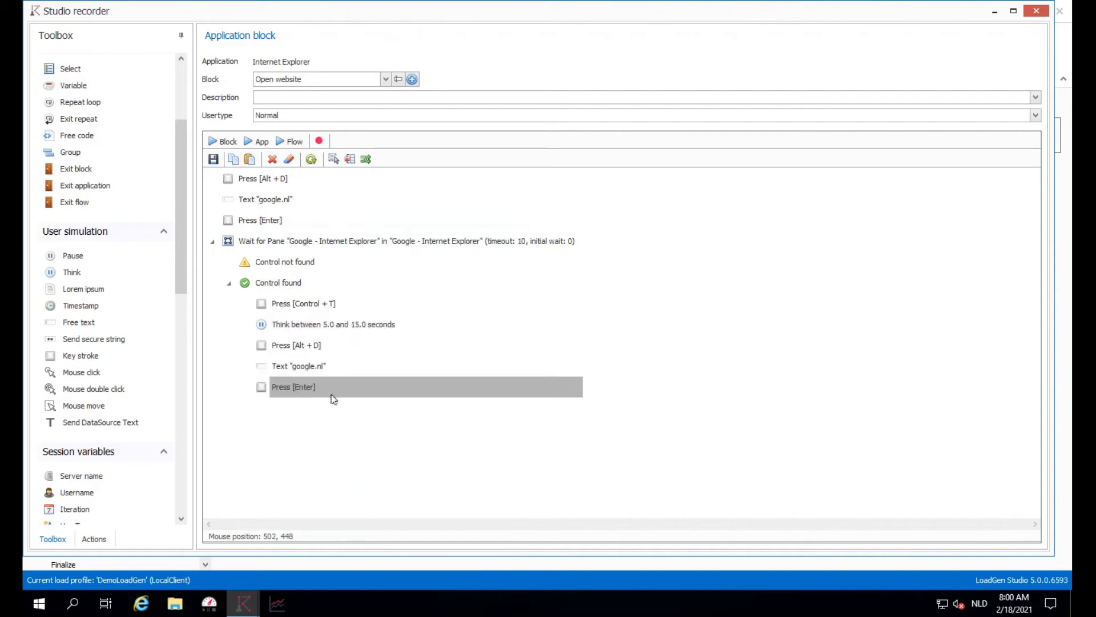
Delete the Think action between the Control + T and Alt + D key strokes in the Control found branch
click(331, 330)
key(Delete)
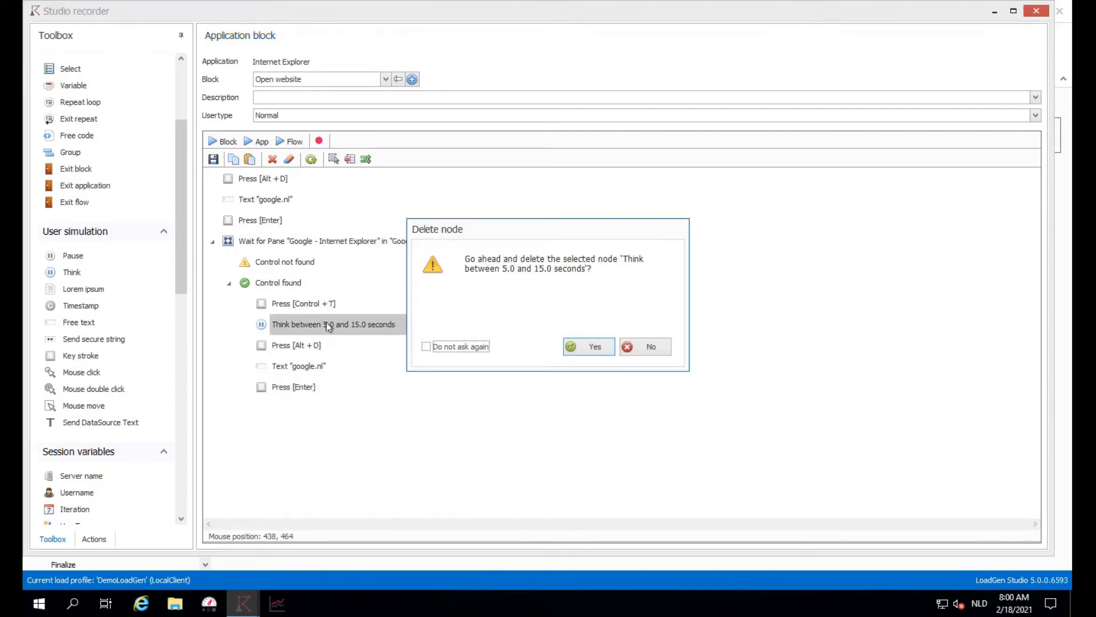
key(Return)
Change the google.nl text action in the Control found branch to youtube.com
double_click(324, 346)
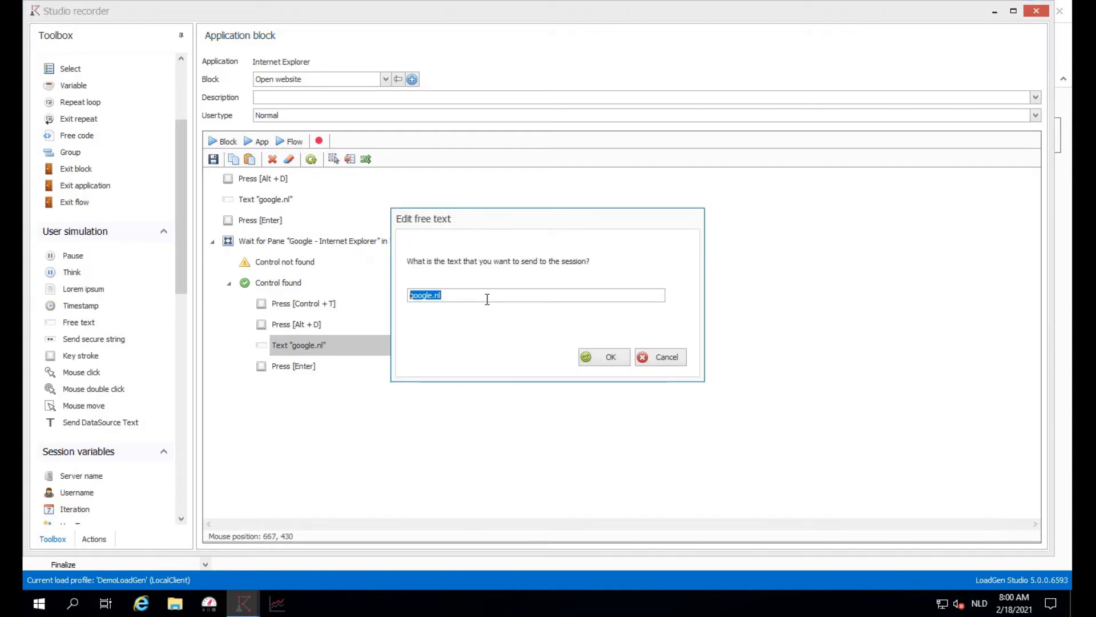
text(youtube.com)
key(Return)
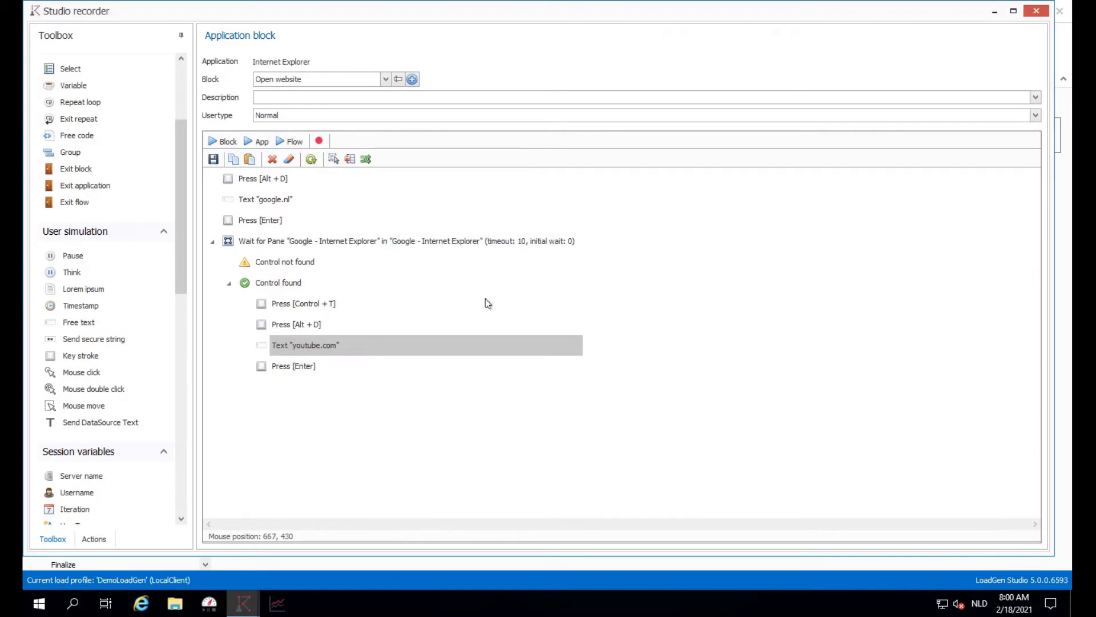
Replay the whole Internet Explorer application to test opening google.nl and youtube.com, and acknowledge its completion
click(259, 142)
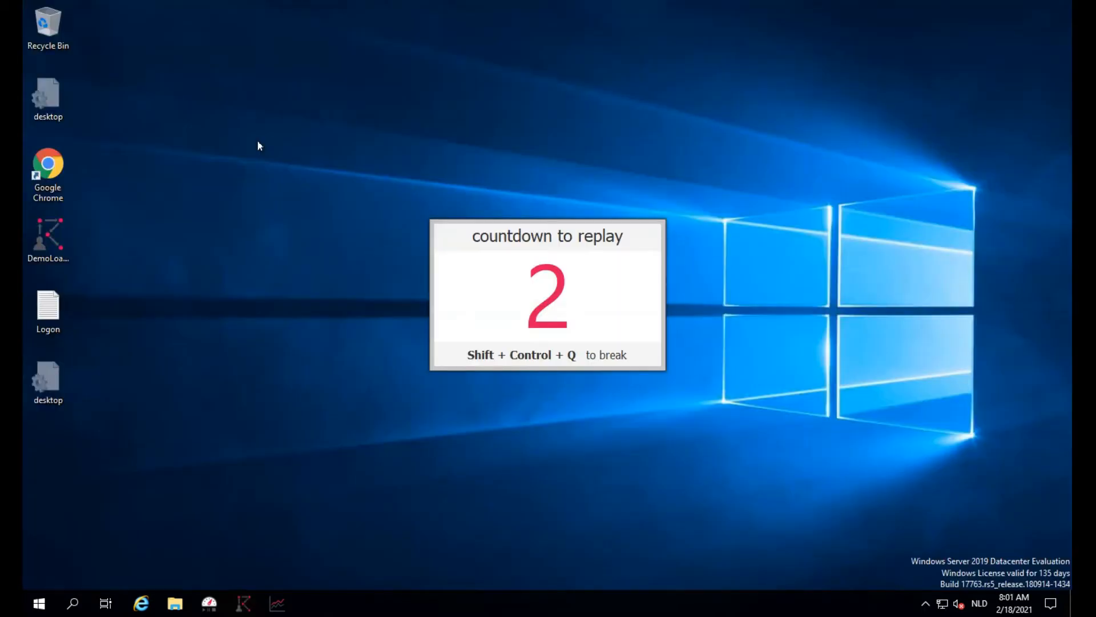
key(super)
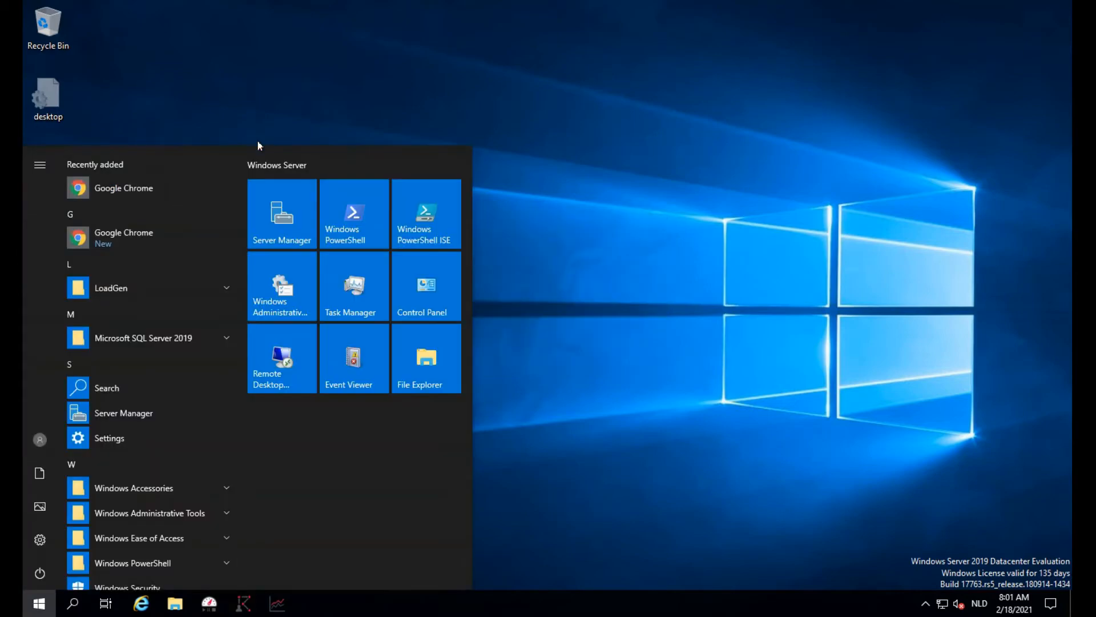
text(internet explorer)
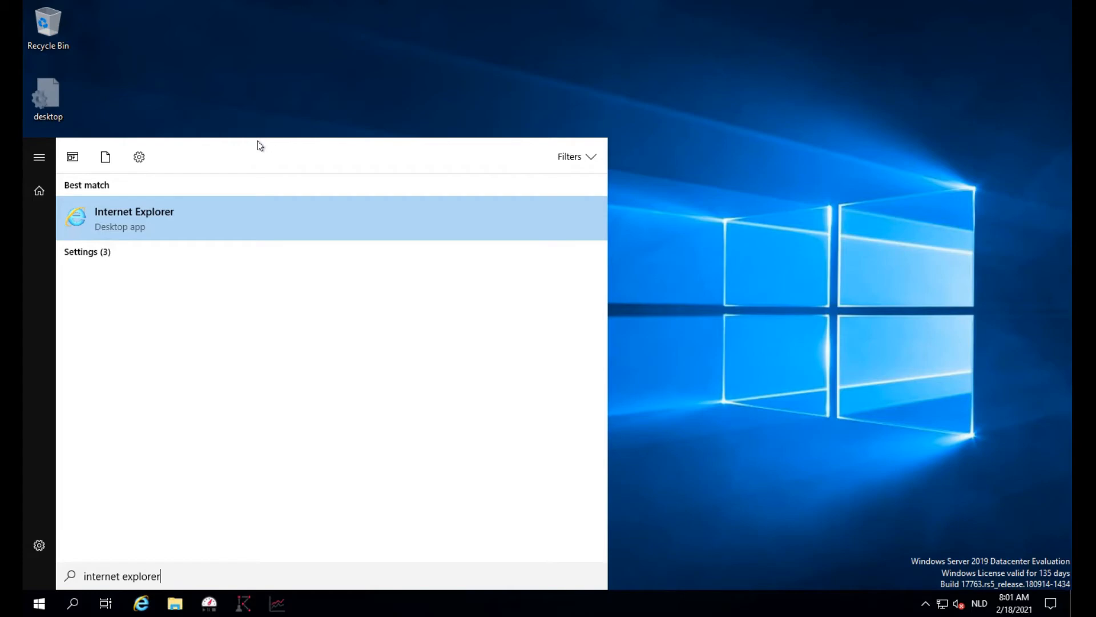
key(Return)
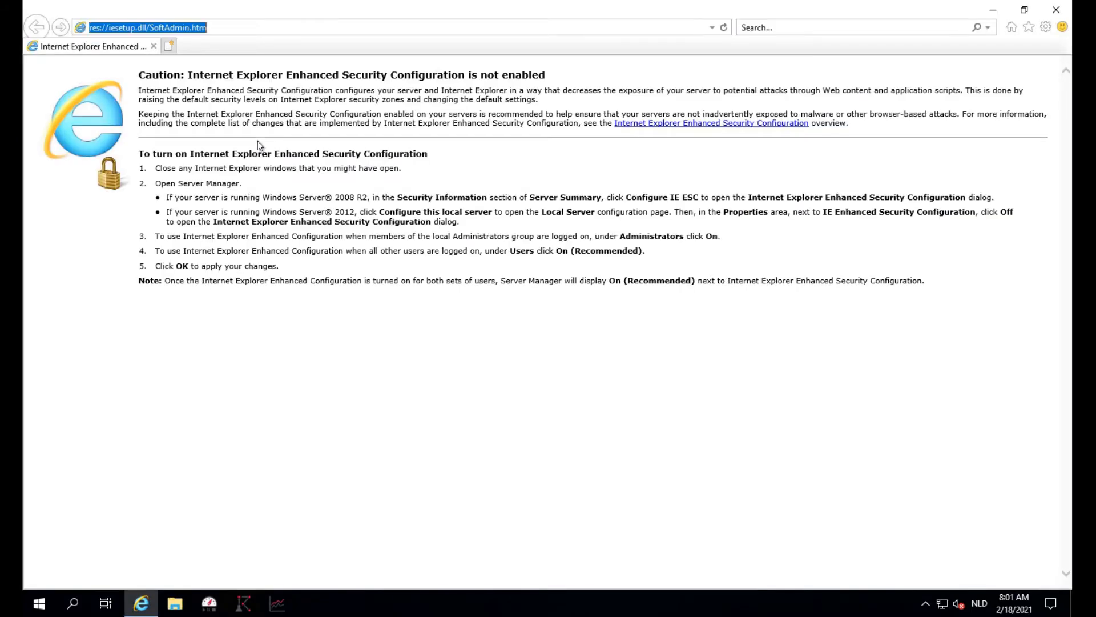
text(google.nl)
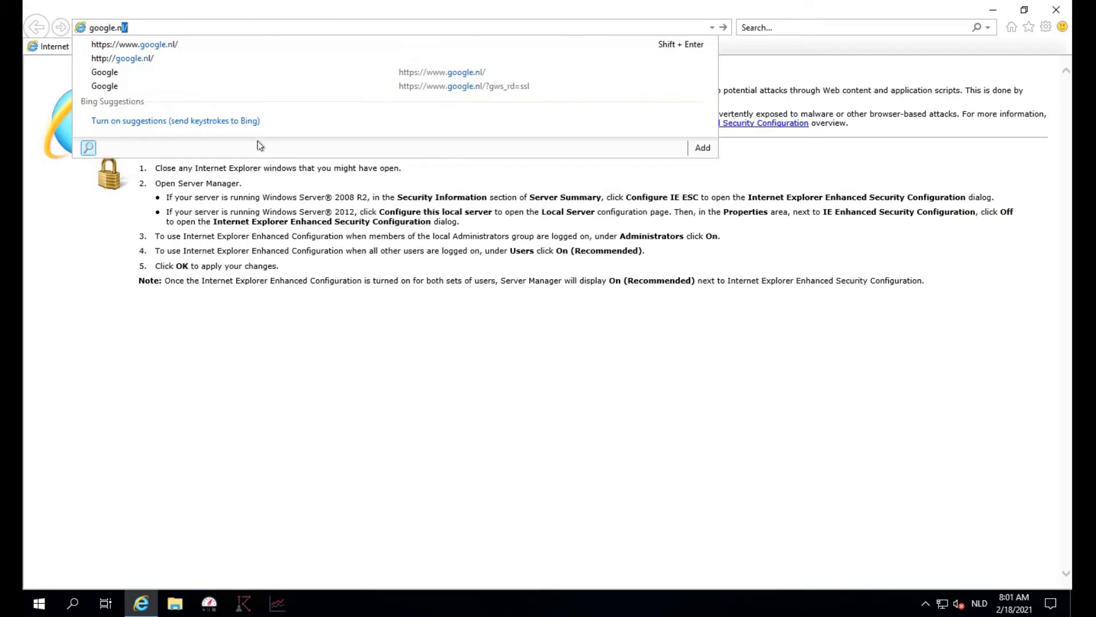
key(Return)
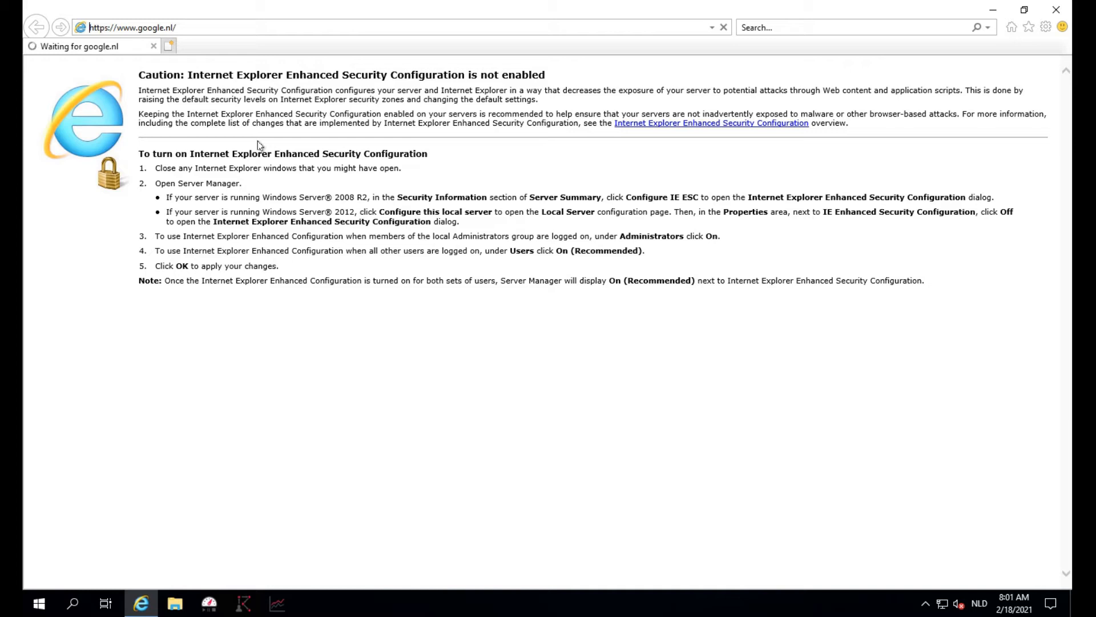
key(ctrl+t)
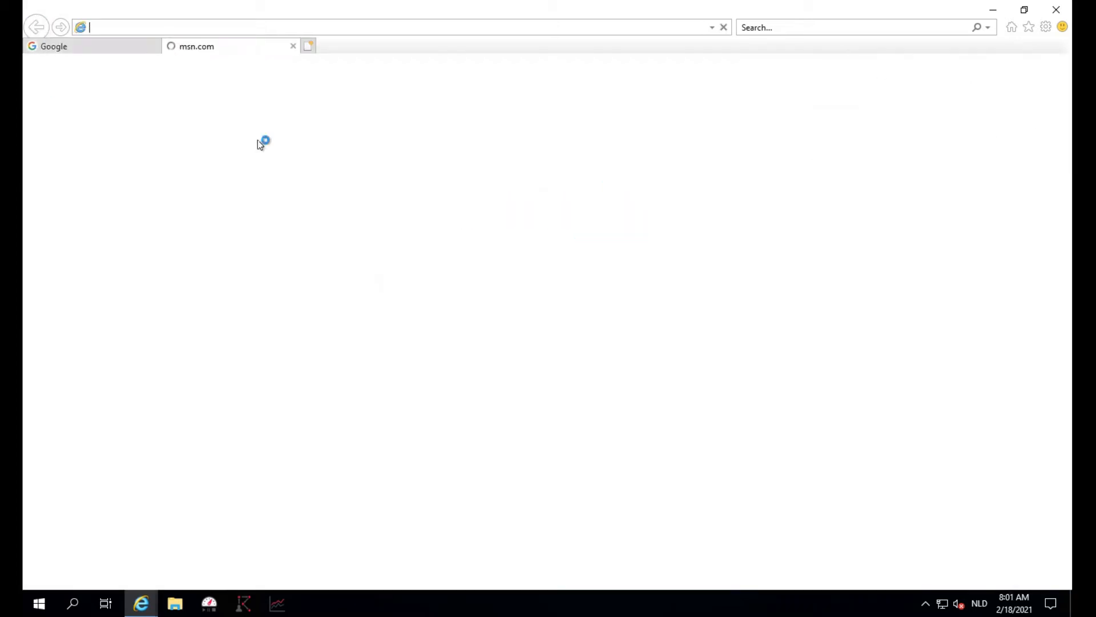
text(youtu)
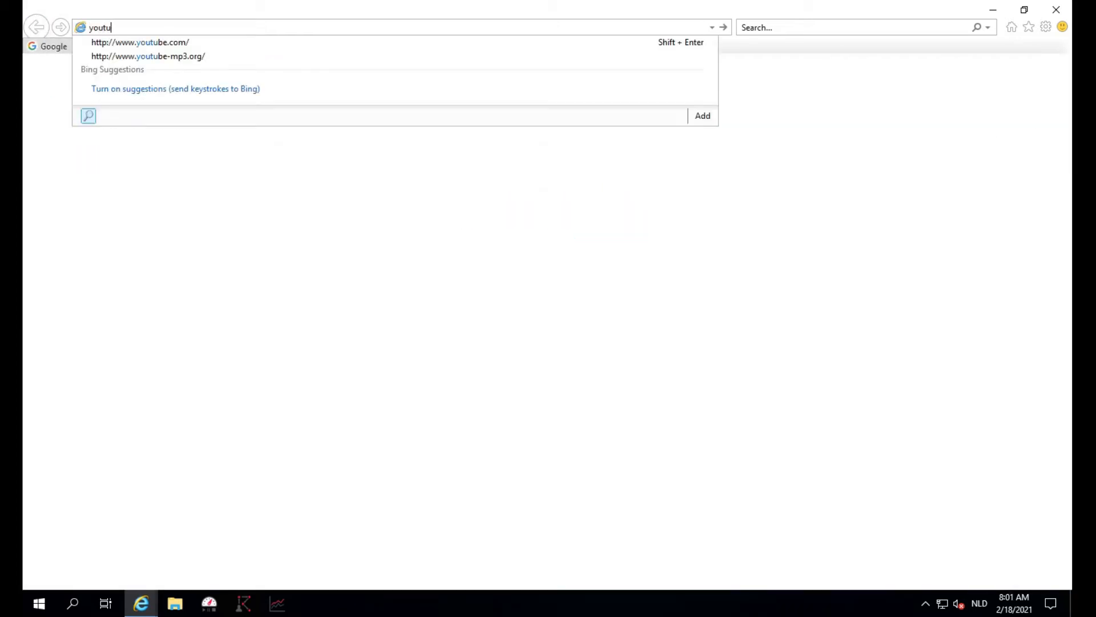
text(be.com)
key(Return)
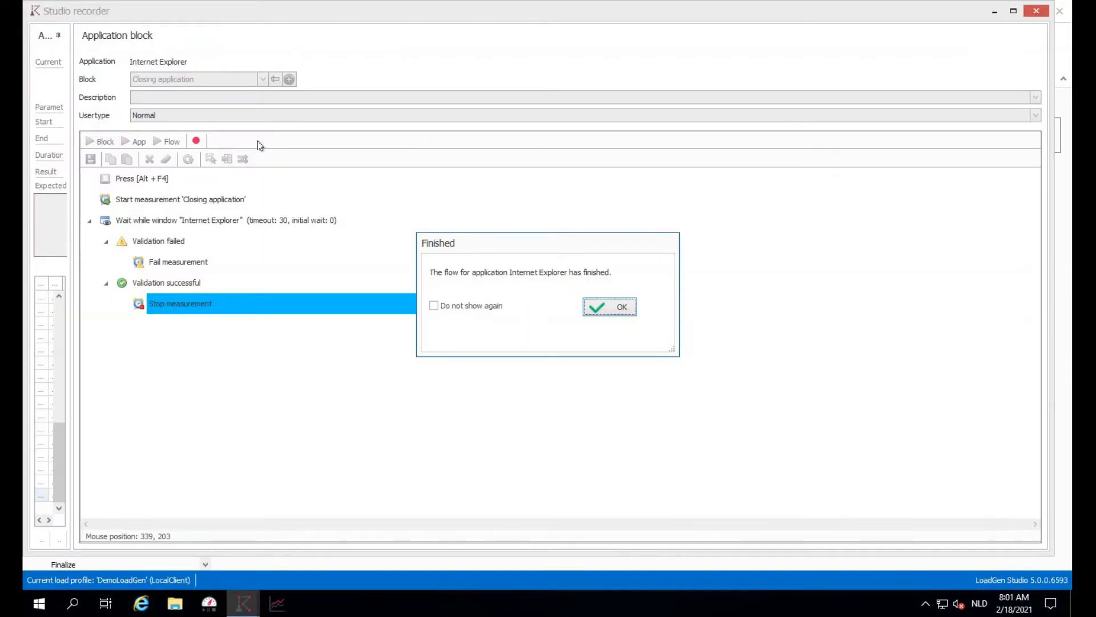
click(614, 309)
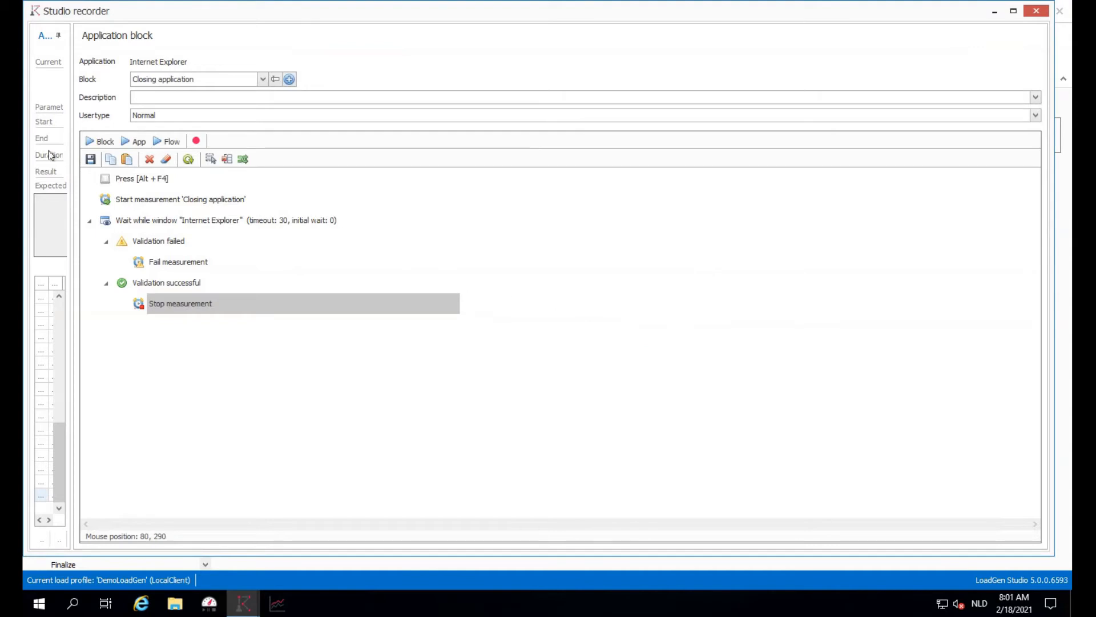
Widen the list of executed actions and step backwards through them, from the Alt + F4 key stroke to the Enter after google.nl
drag(73, 323, 193, 314)
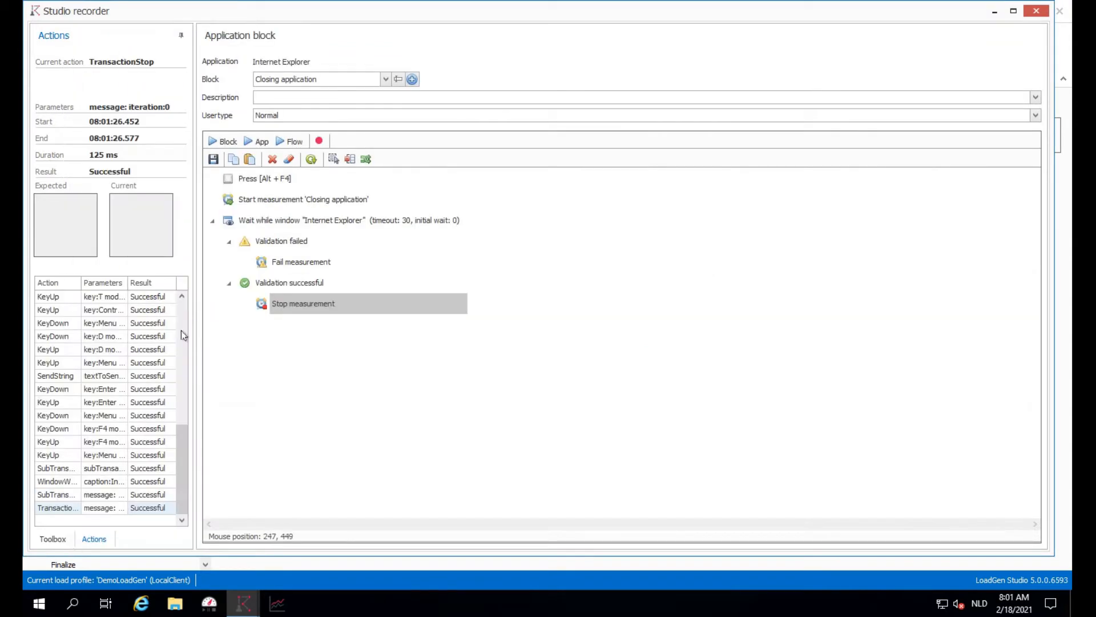
click(102, 456)
key(Up)
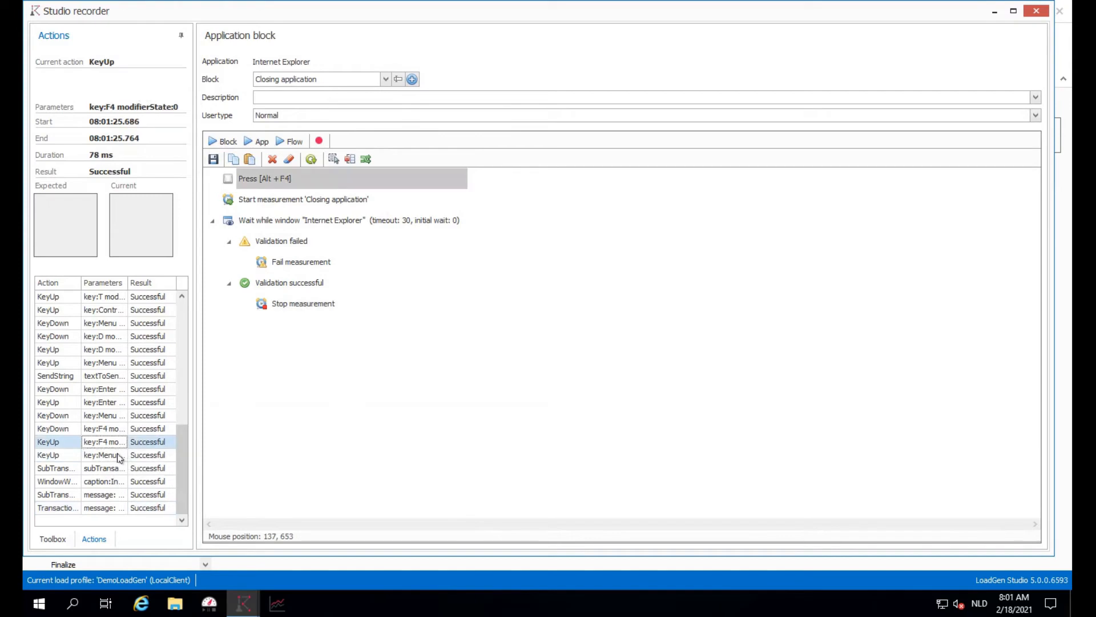
key(Up)
key(Up)
key(Up)
key(Up)
key(Up)
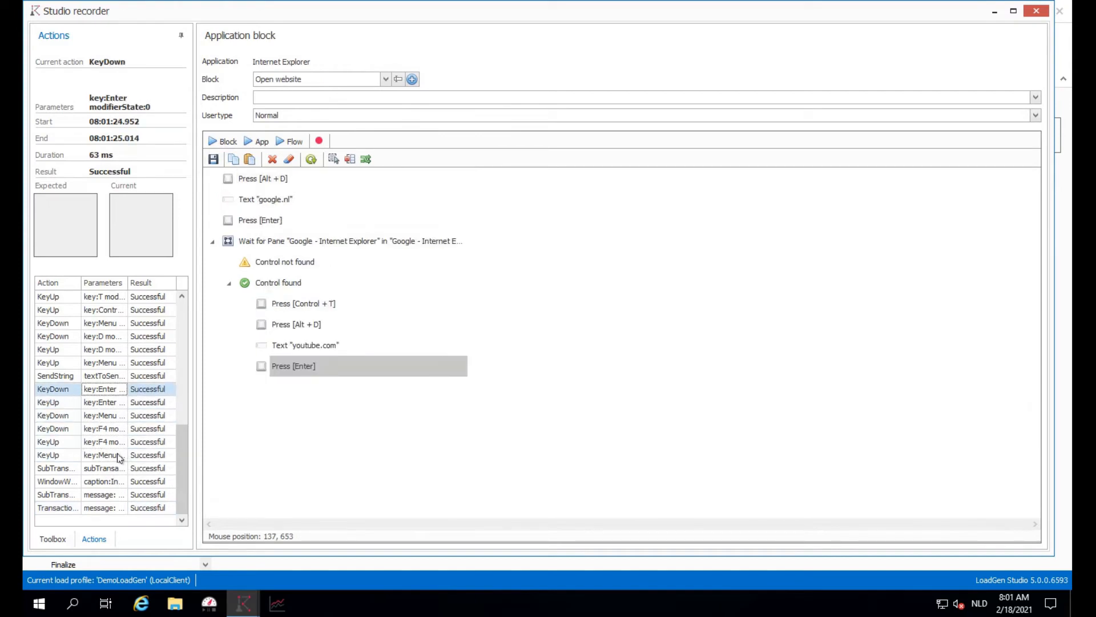
key(Up)
key(Up)
key(Up)
key(Up)
key(Up)
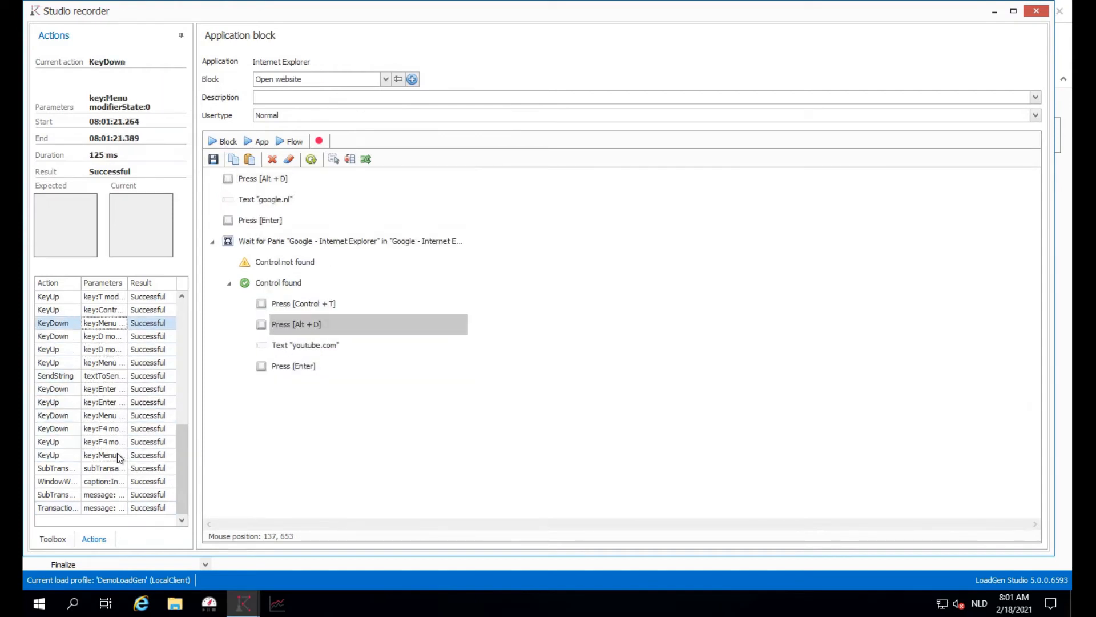
key(Up)
key(Up)
key(Up)
key(Up)
key(Up)
key(Up)
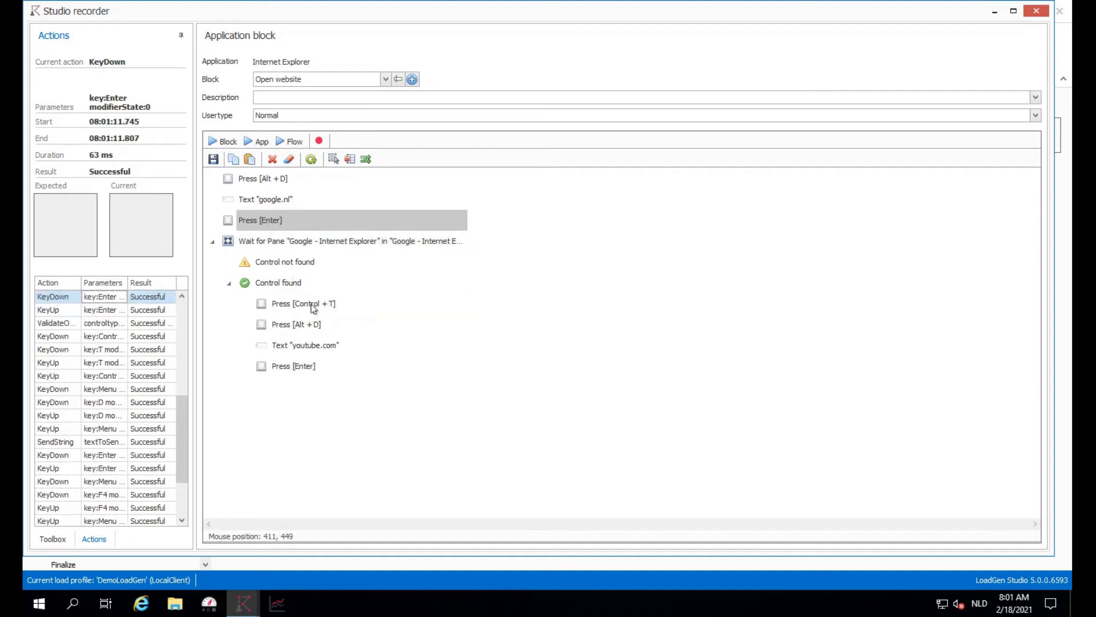
click(327, 326)
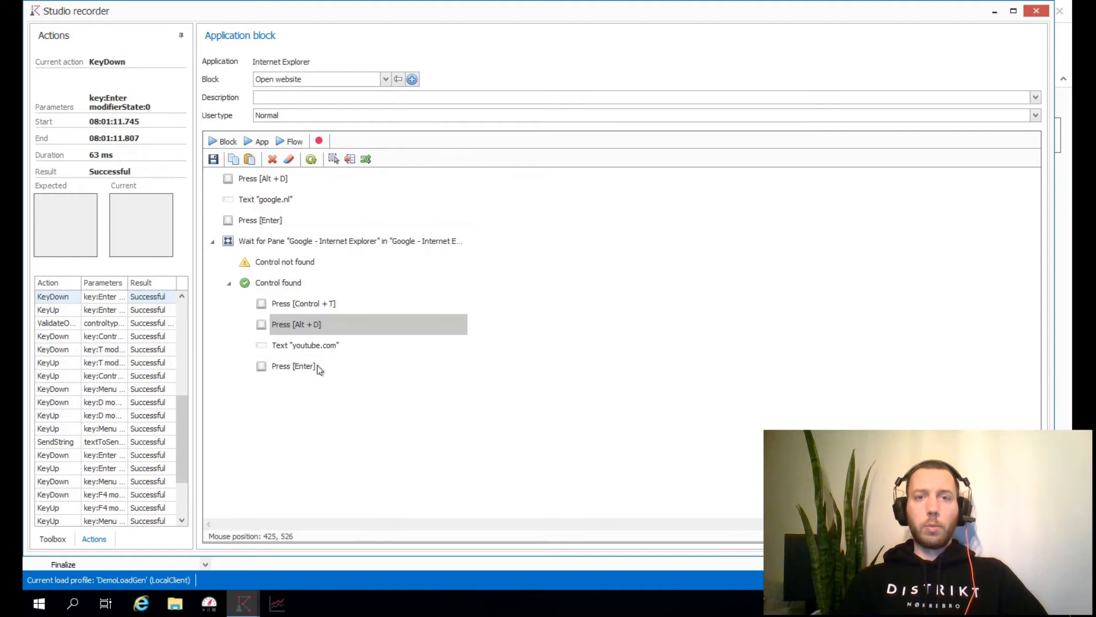
shift+click(319, 369)
click(278, 188)
shift+click(281, 224)
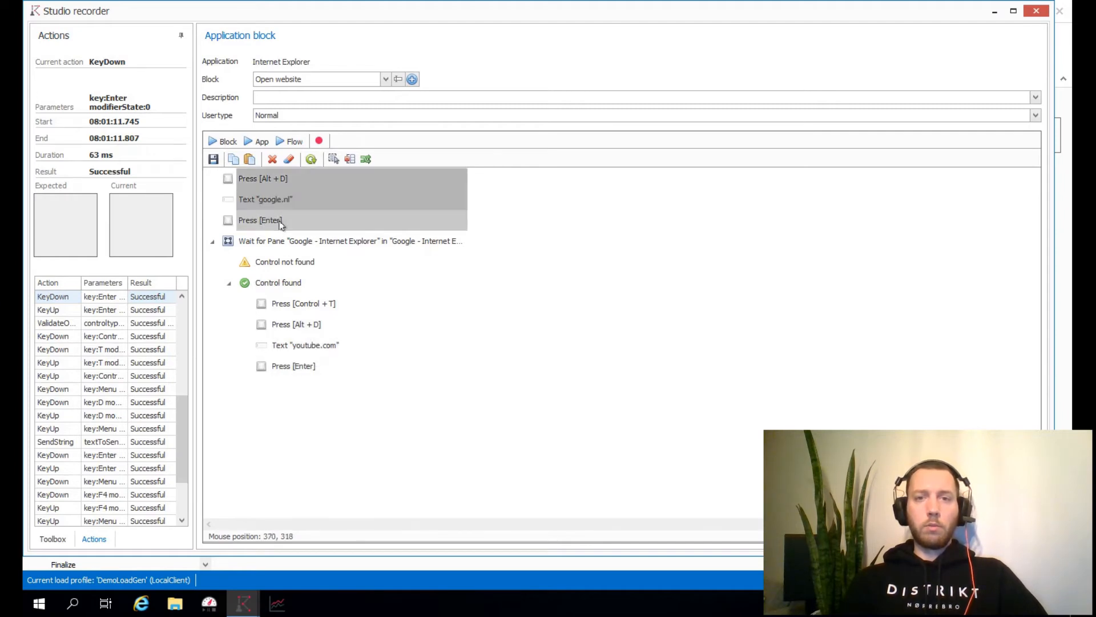
click(350, 388)
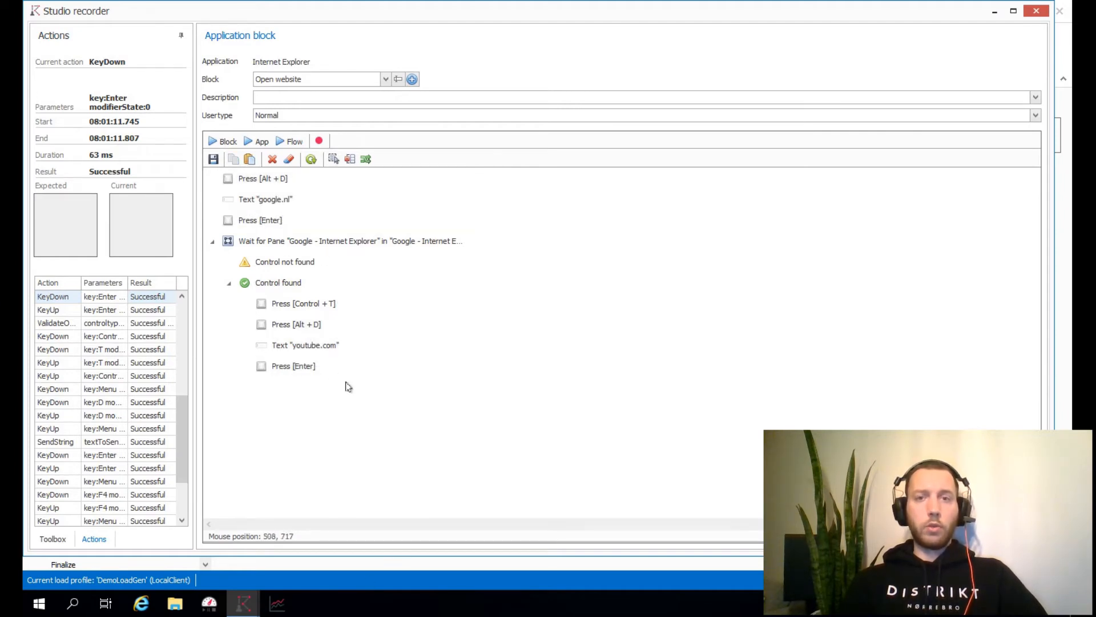
Turn the Alt + D, google.nl and Enter actions into UserAction block EnterWebPageName, described "UserAction block to simplify webpage", and place it above the Wait for Pane
click(252, 180)
shift+click(268, 224)
right_click(268, 189)
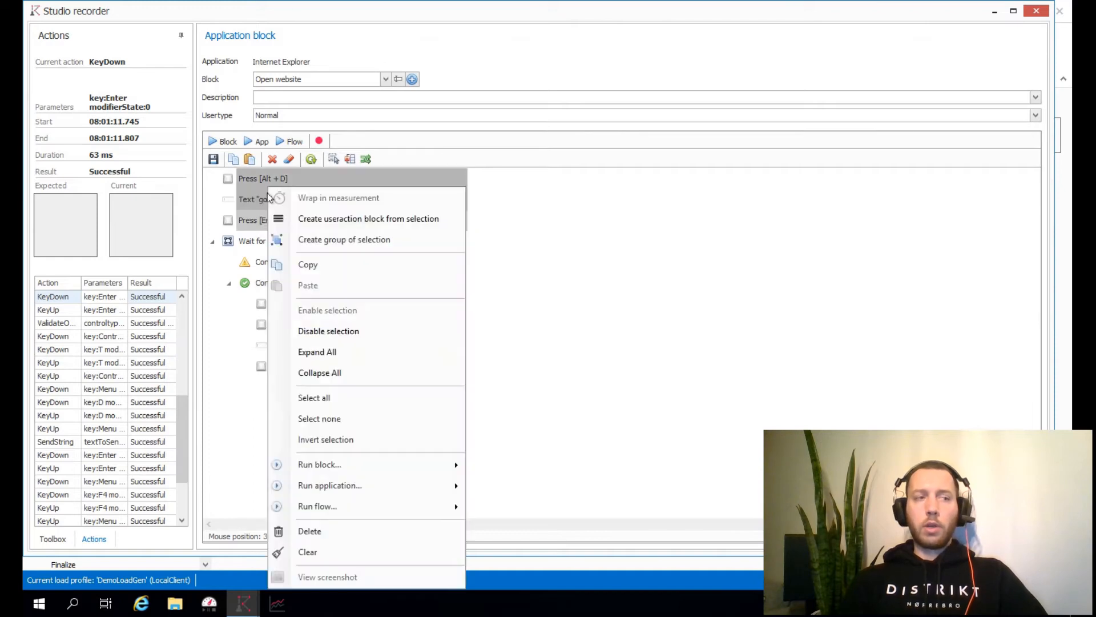
click(375, 223)
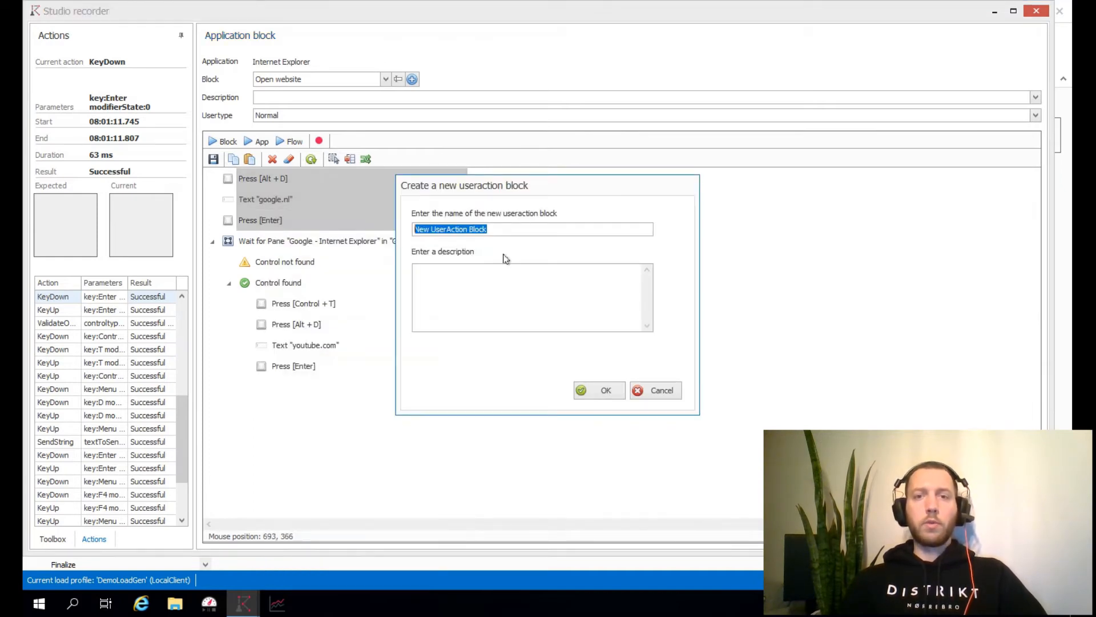
text(EnterW)
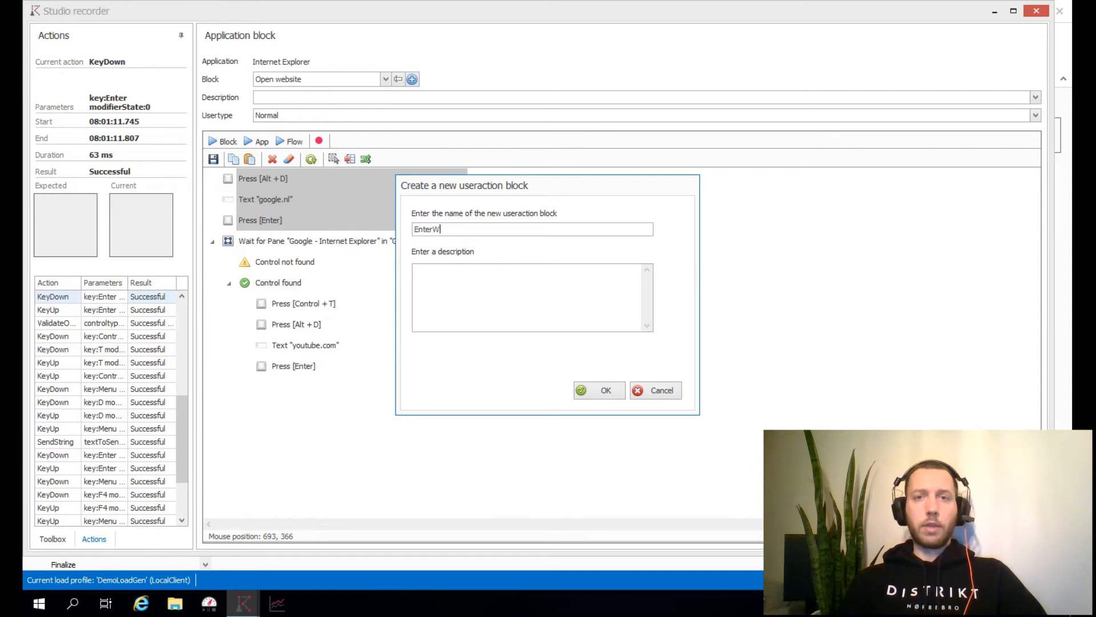
text(e)
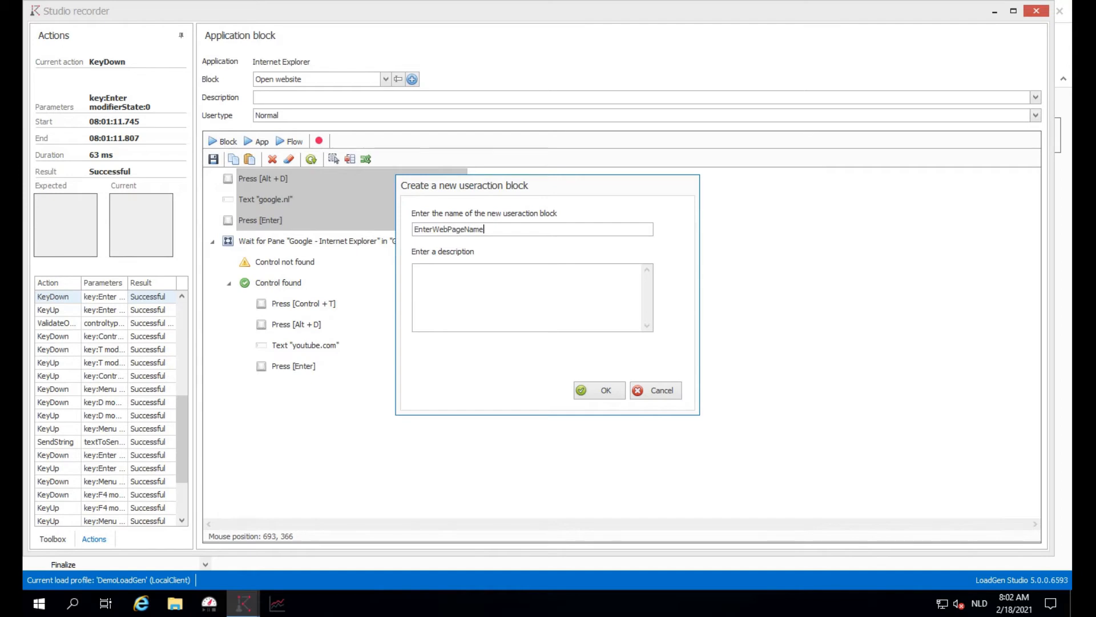
text(bPageName)
click(558, 295)
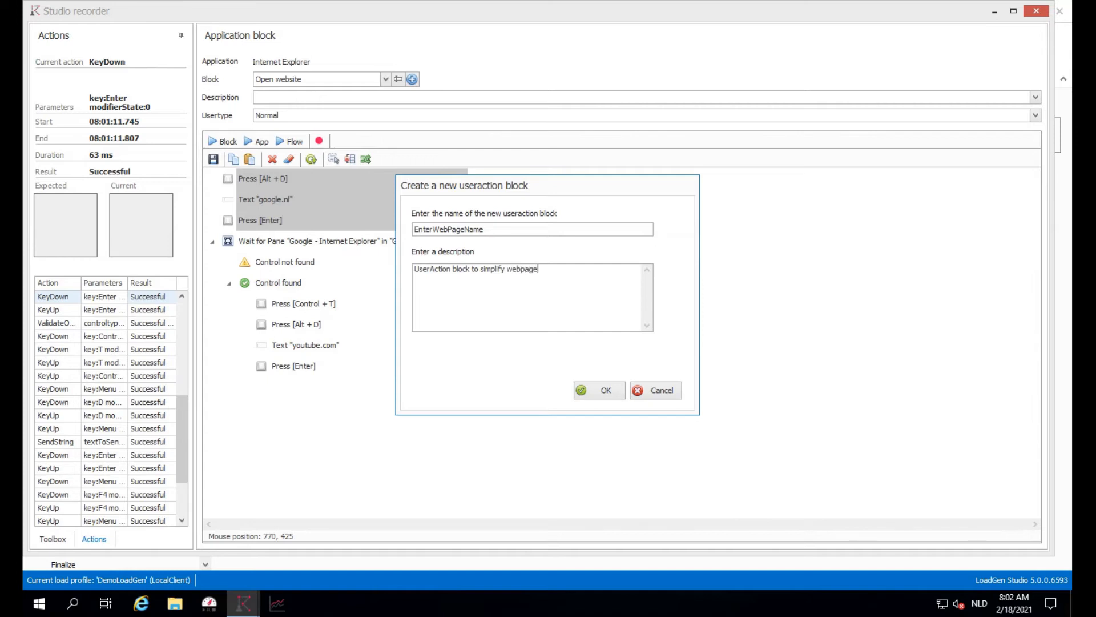
click(617, 393)
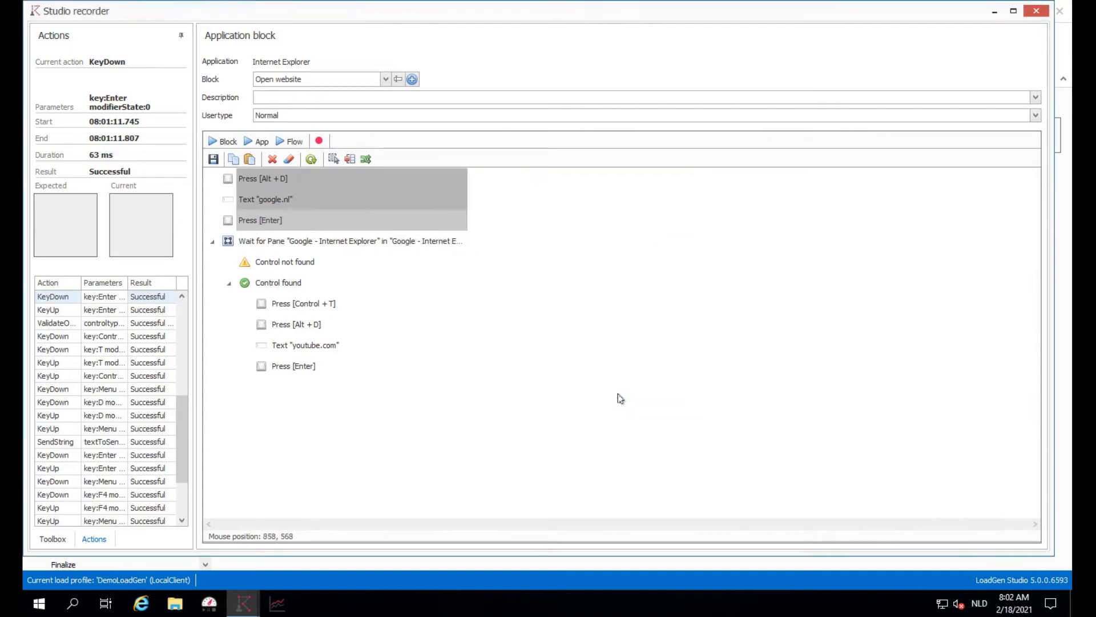
click(600, 349)
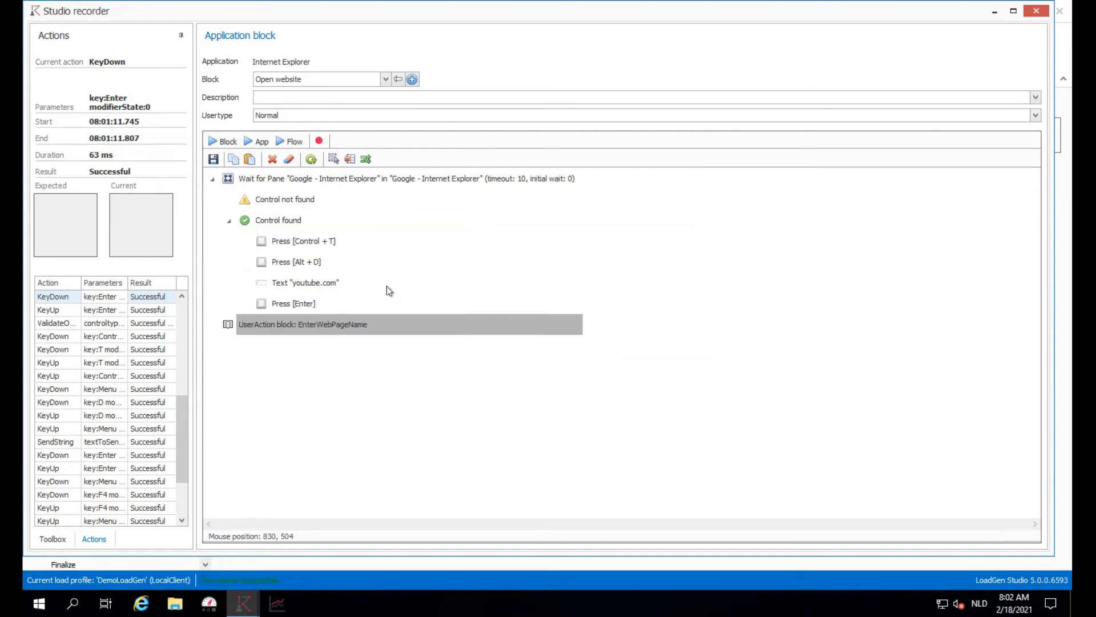
drag(313, 326, 274, 172)
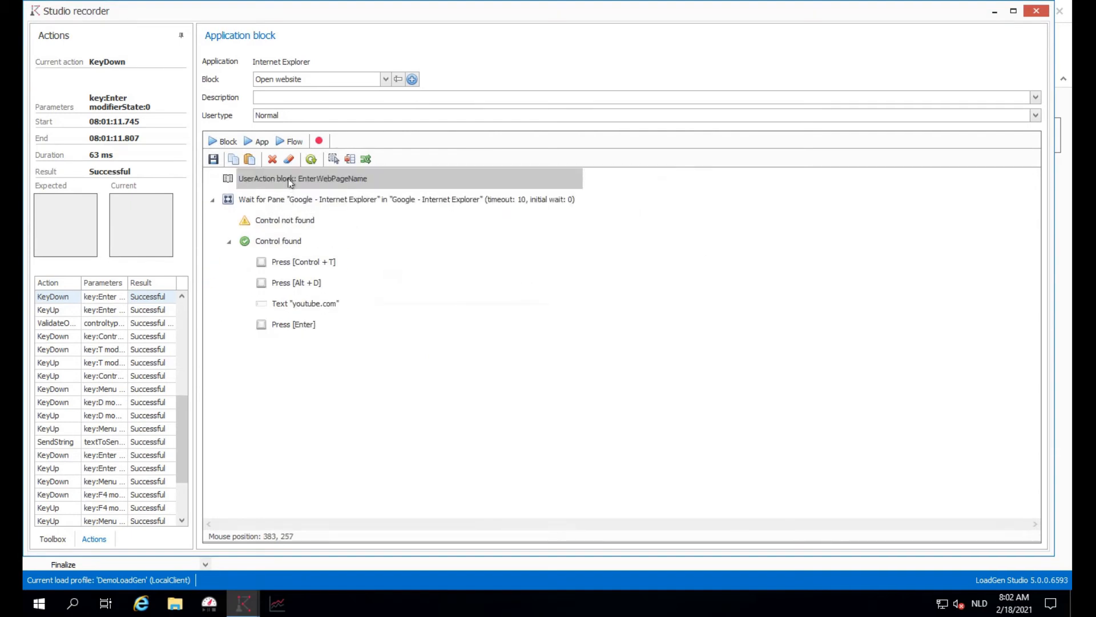
Delete the Alt + D, youtube.com text and Enter actions from the Control found branch
click(317, 282)
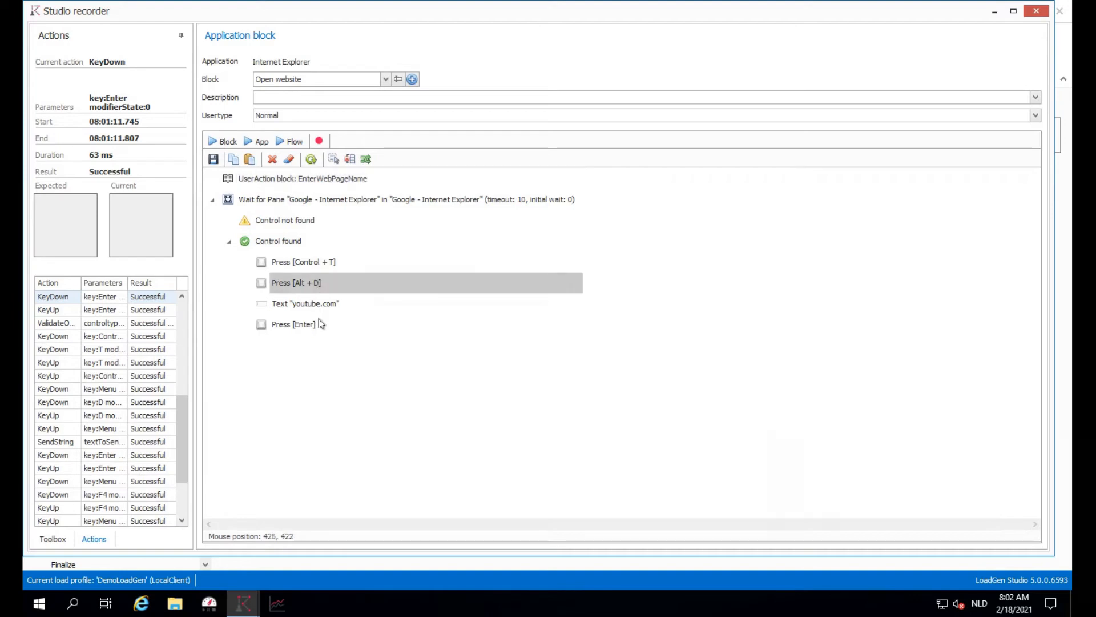
shift+click(318, 324)
key(Delete)
key(Return)
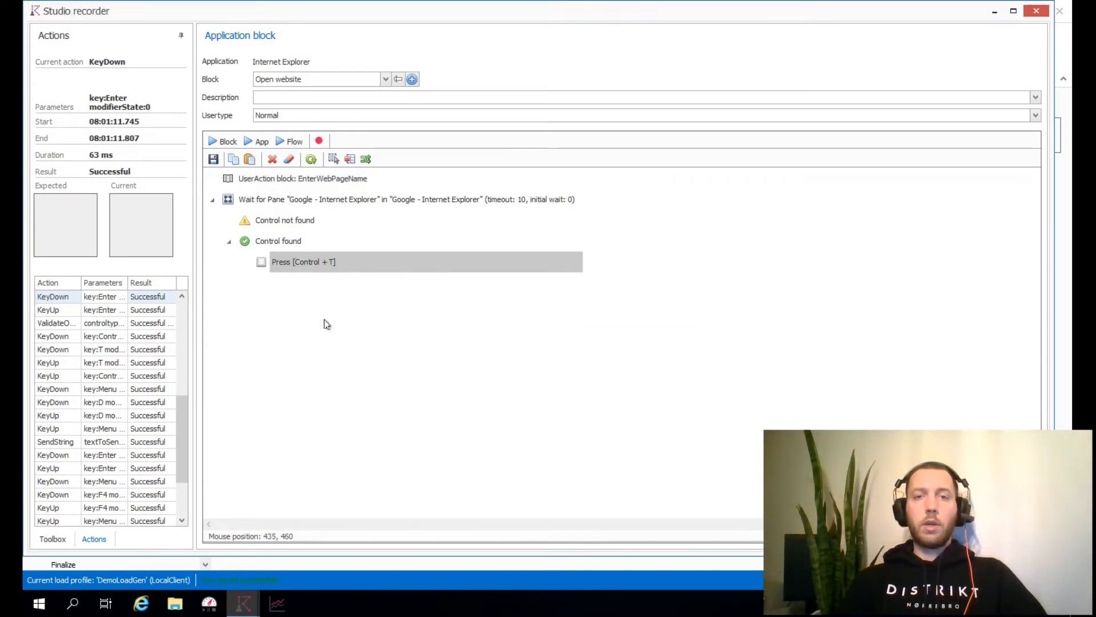
Add the EnterWebPageName UserAction block after the Control + T key stroke in the Control found branch
click(318, 178)
right_click(318, 177)
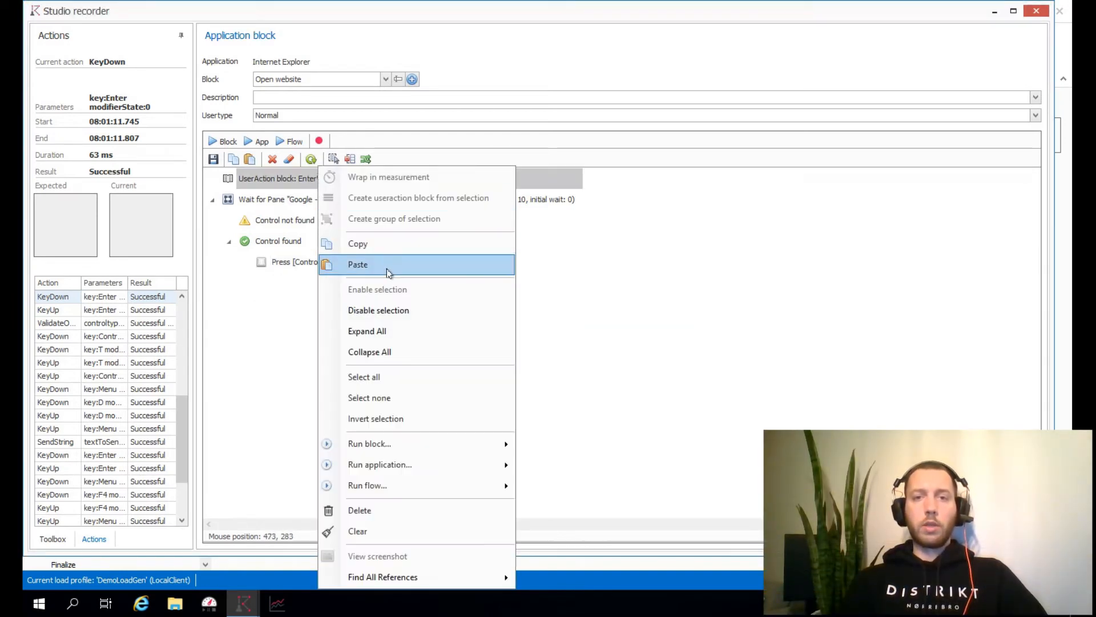
click(67, 542)
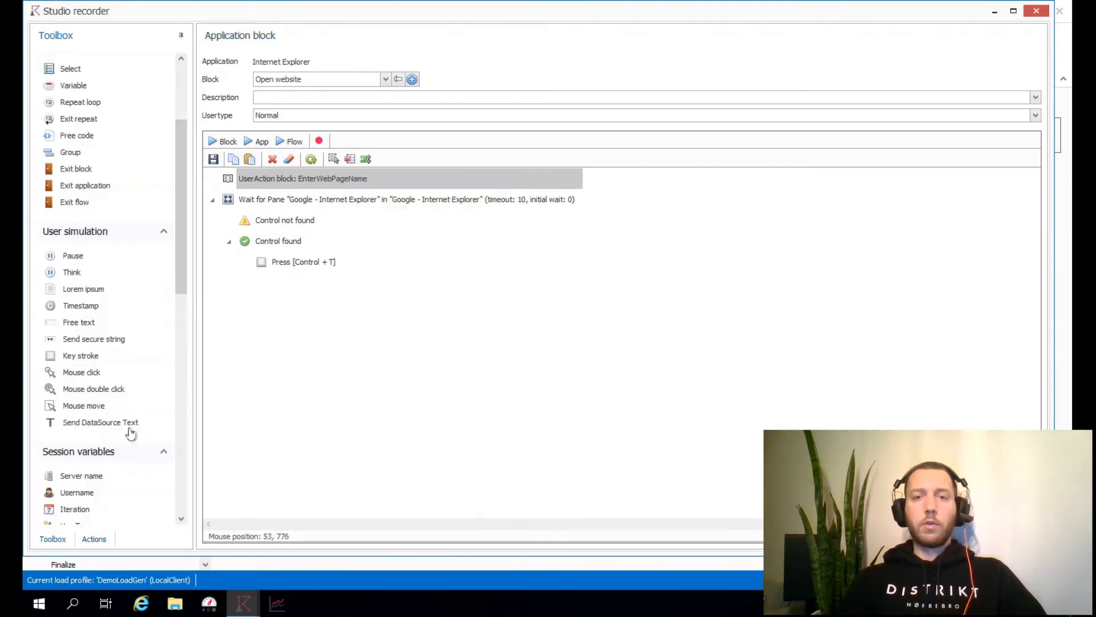
drag(177, 232, 189, 109)
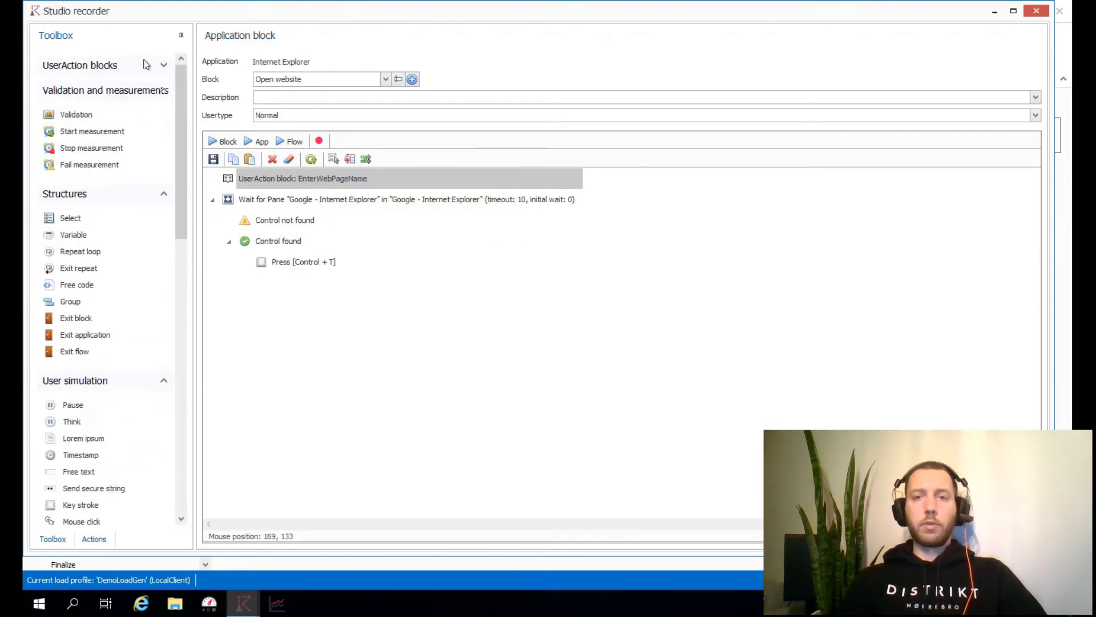
click(164, 65)
drag(94, 91, 298, 262)
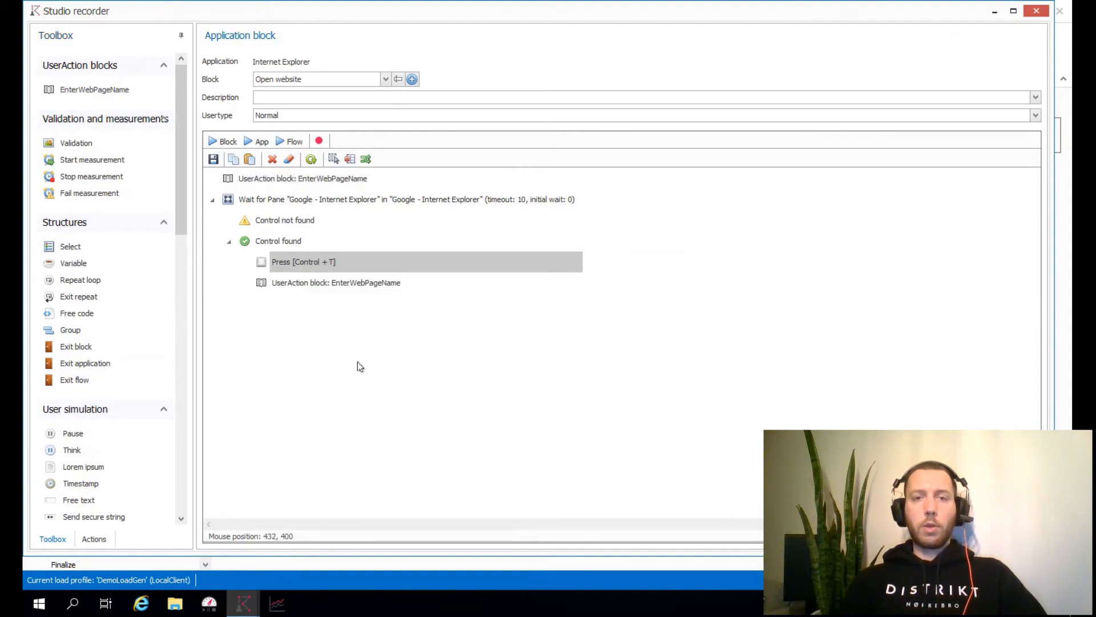
click(290, 184)
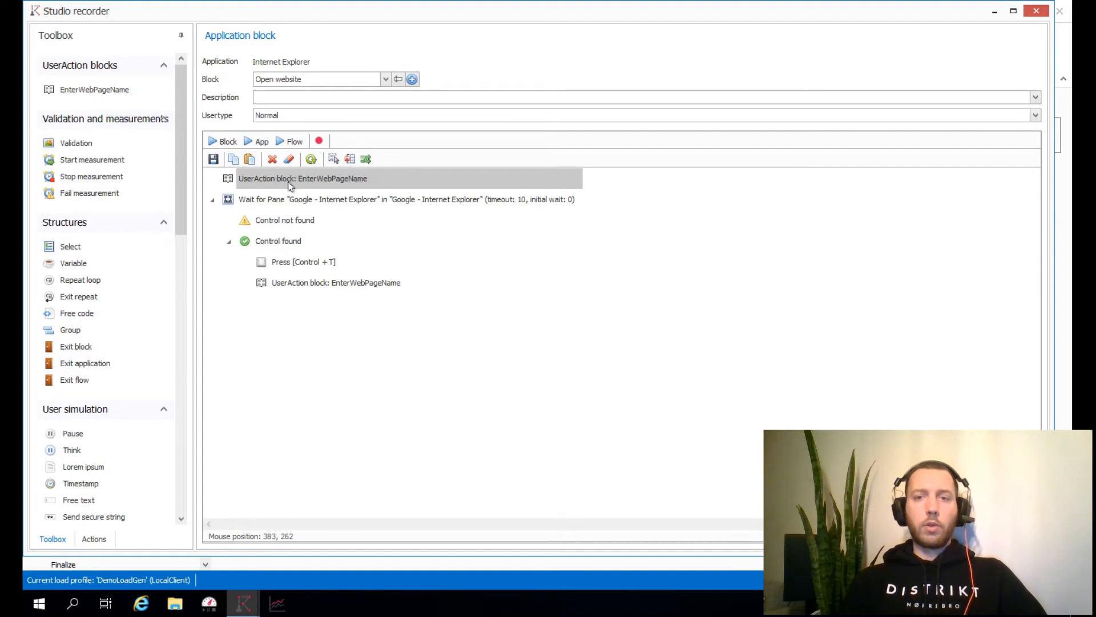
Open the EnterWebPageName UserAction block, check its google.nl text action, and return to the Open website block
double_click(290, 183)
click(286, 205)
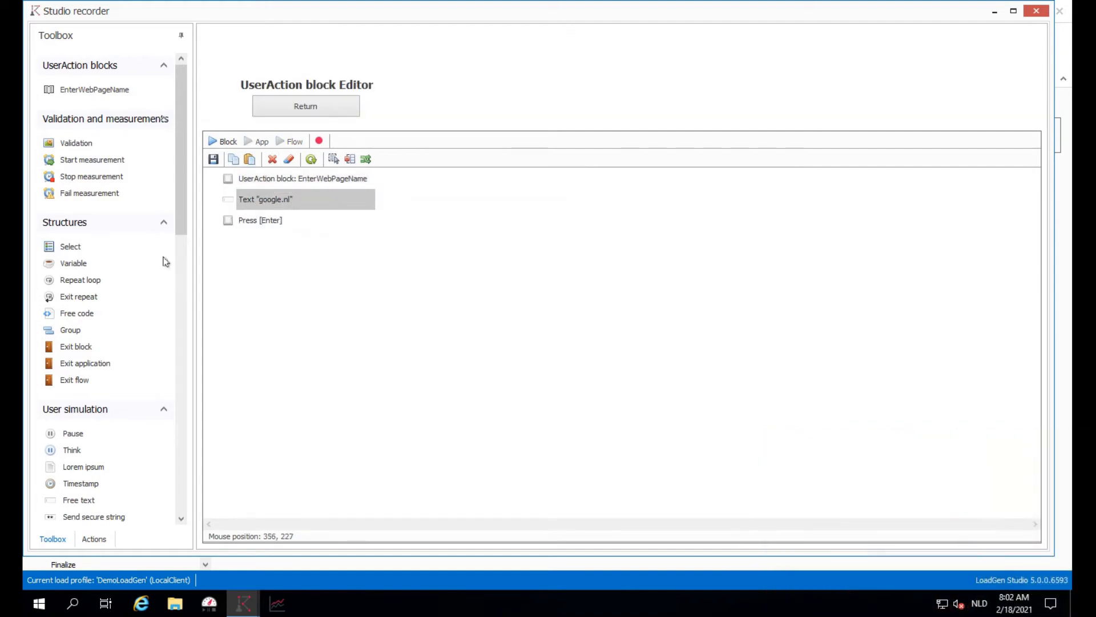
click(278, 112)
Start a variable action above the first EnterWebPageName block that adjusts a variable's value, and create the text variable WebsiteName for it
drag(86, 264, 257, 175)
click(439, 273)
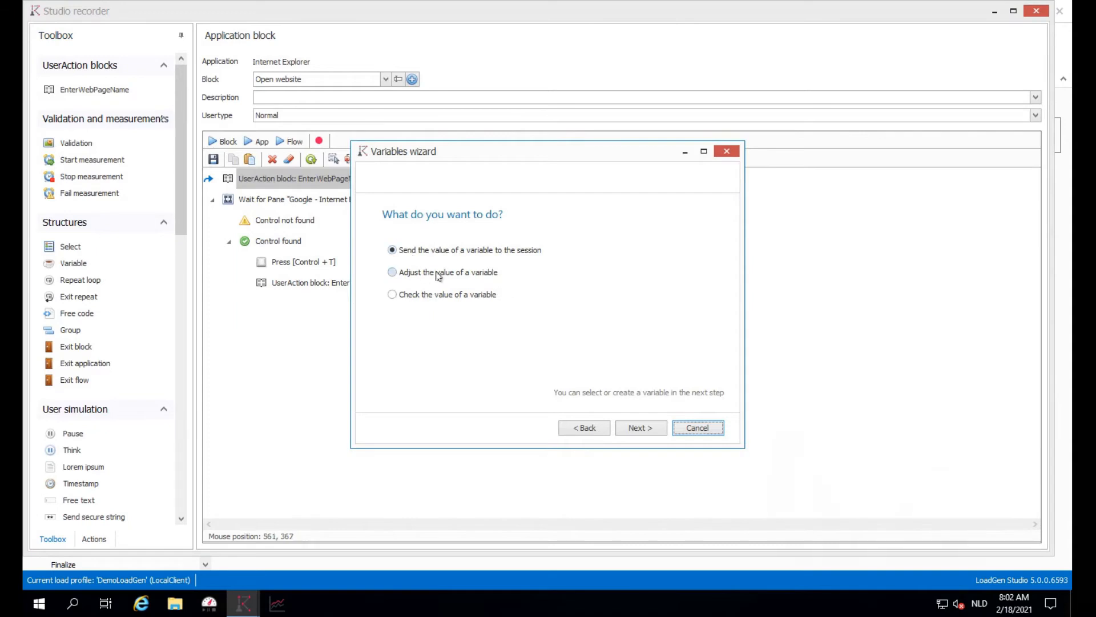
click(640, 427)
click(427, 389)
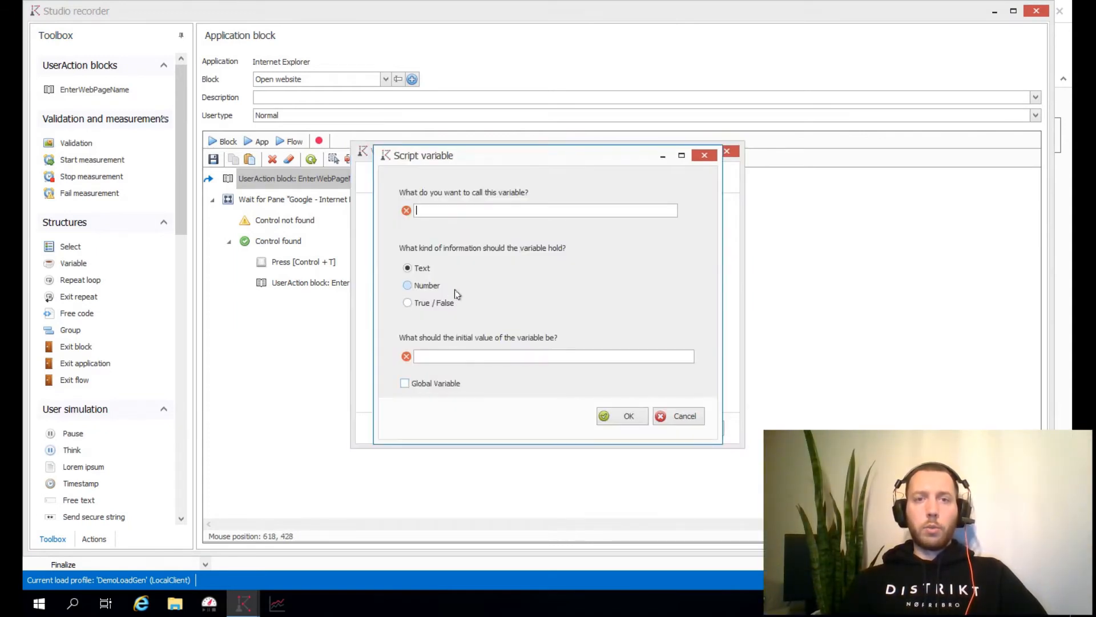
text(WE)
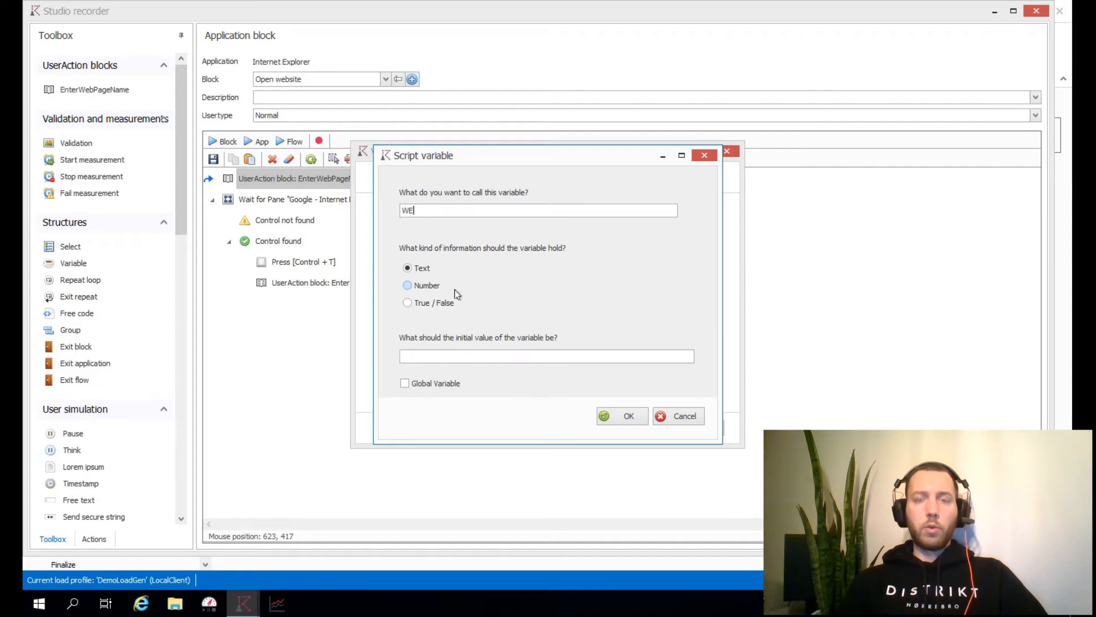
text(bs)
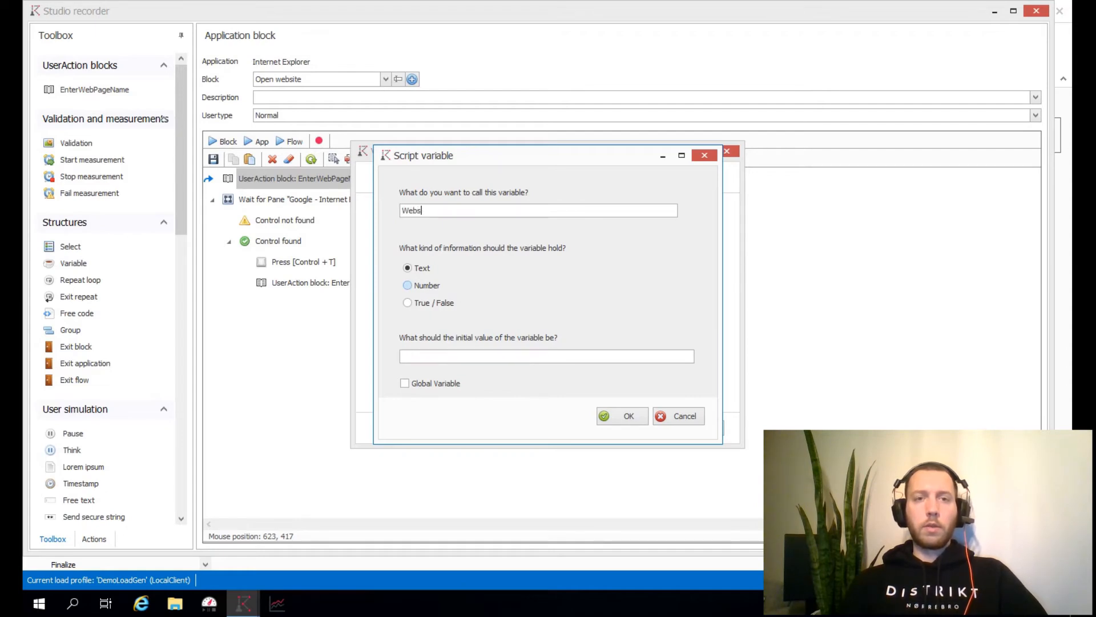
text(iteName)
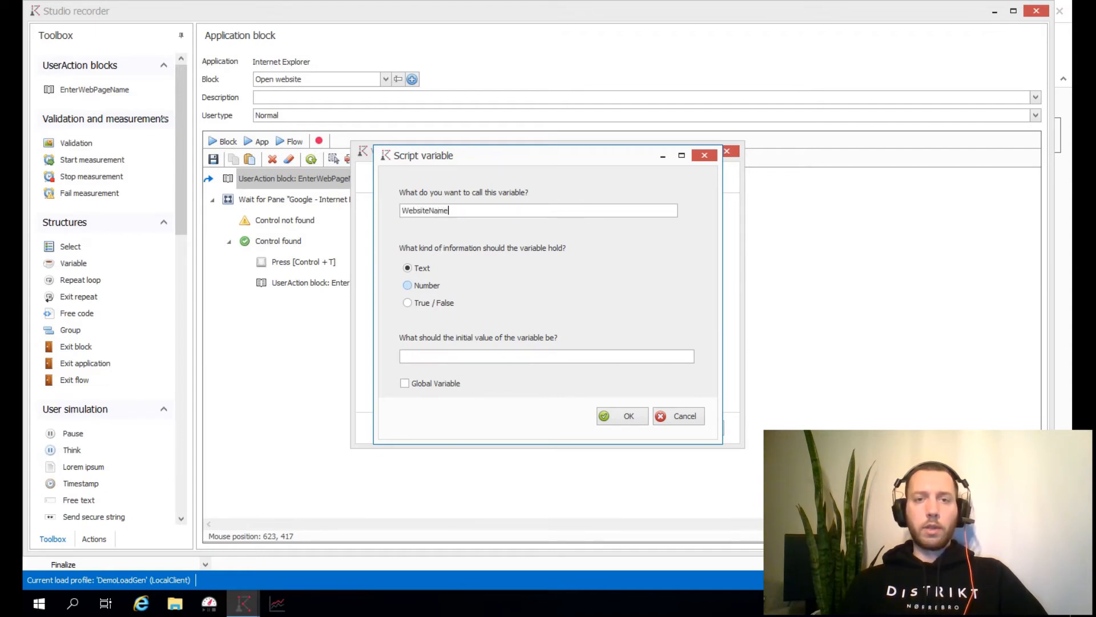
key(ctrl+a)
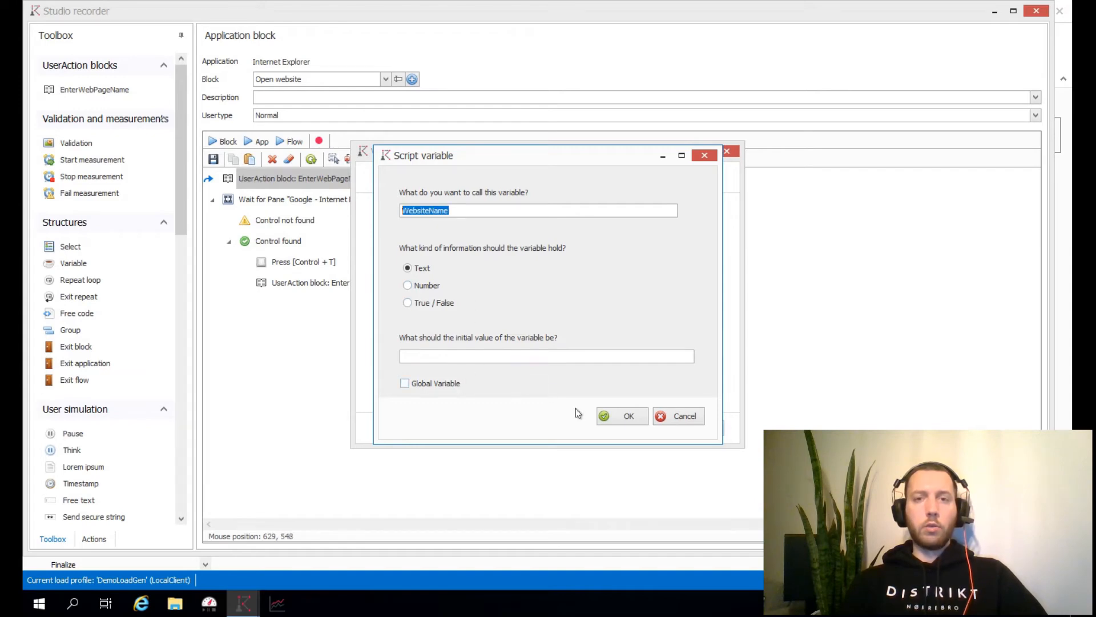
click(622, 416)
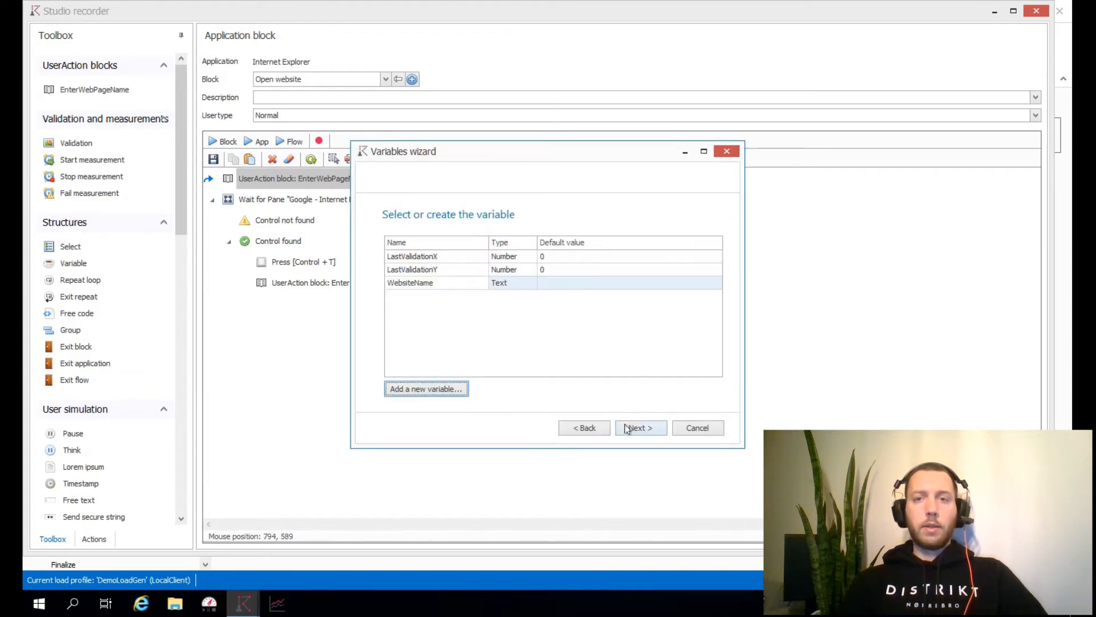
Set the new value of WebsiteName to the free text google.nl and finish the variable action
click(626, 428)
click(697, 260)
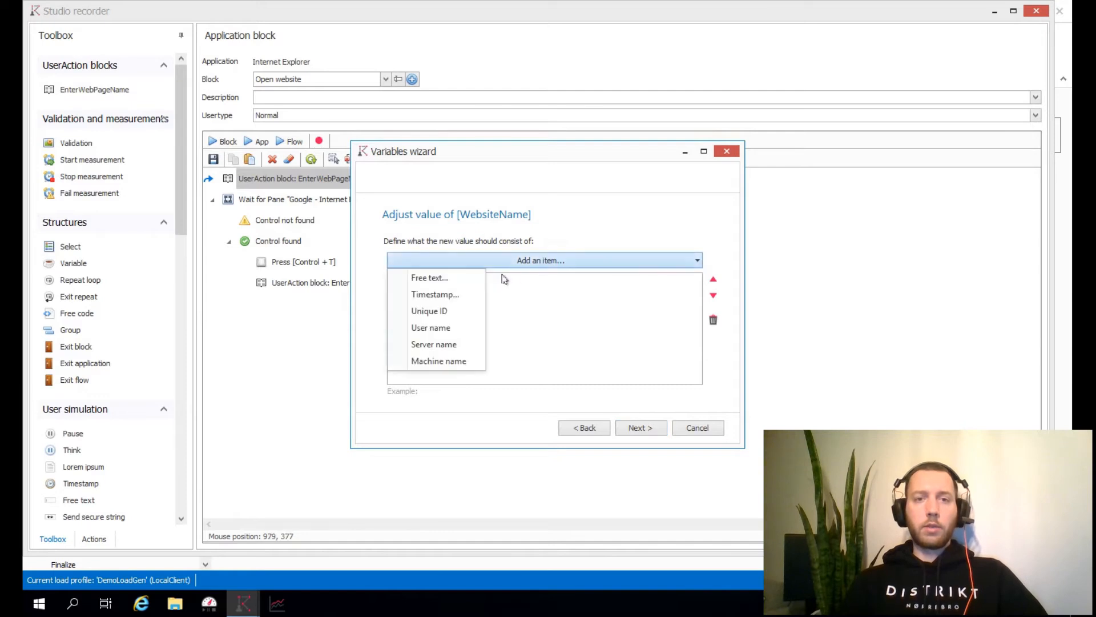
click(440, 277)
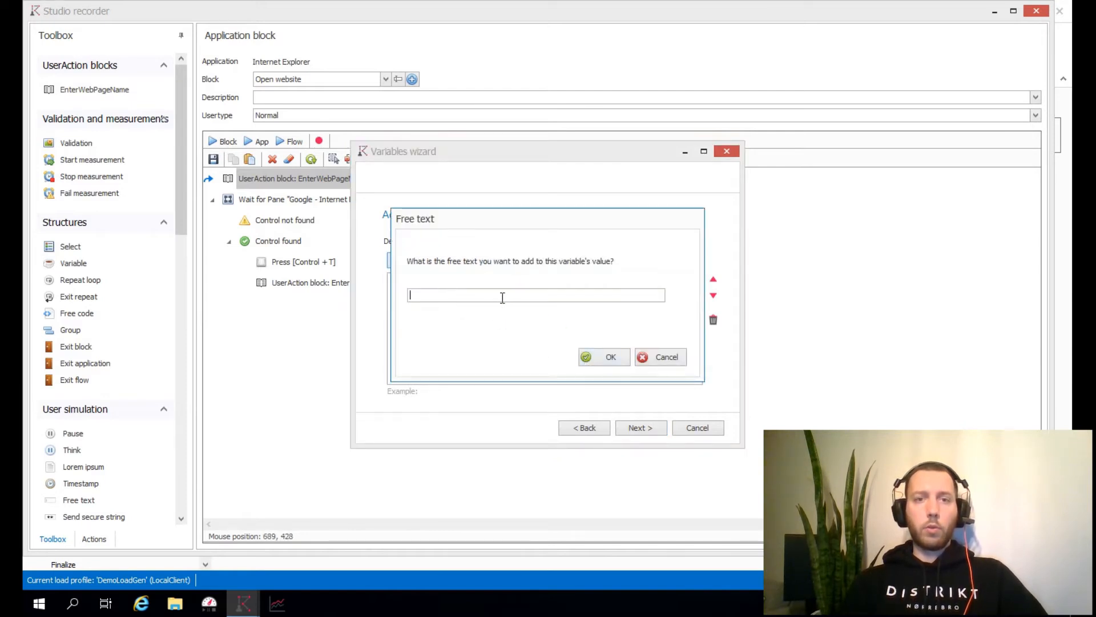
text(google.nl)
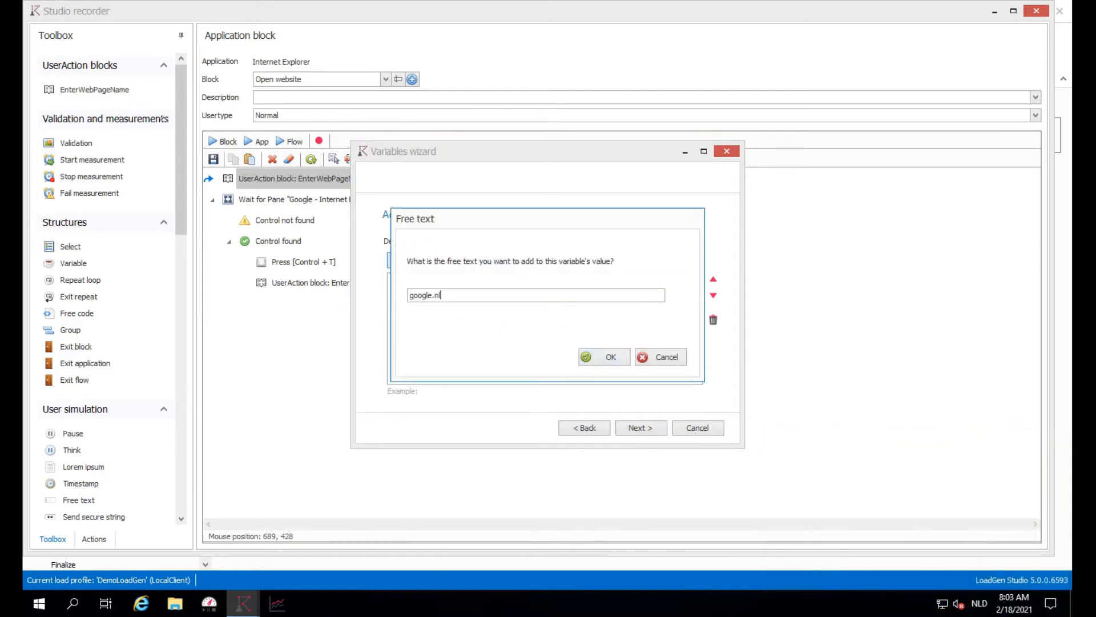
key(Return)
click(640, 427)
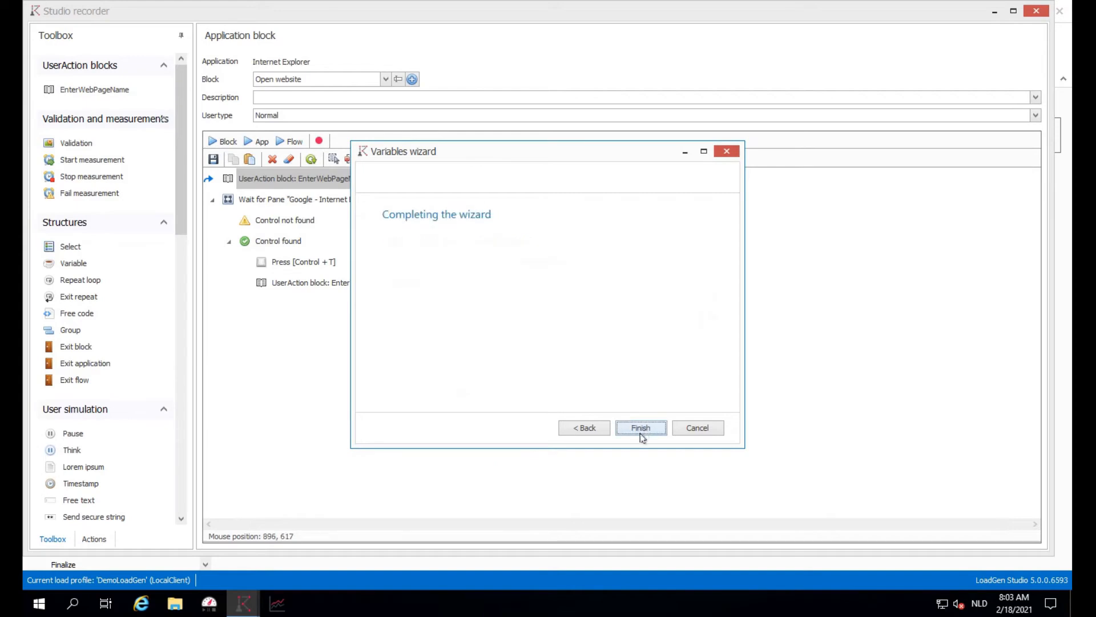
click(640, 429)
Copy the Set WebsiteName action and paste it into the Control found branch at the Control + T key stroke
click(293, 180)
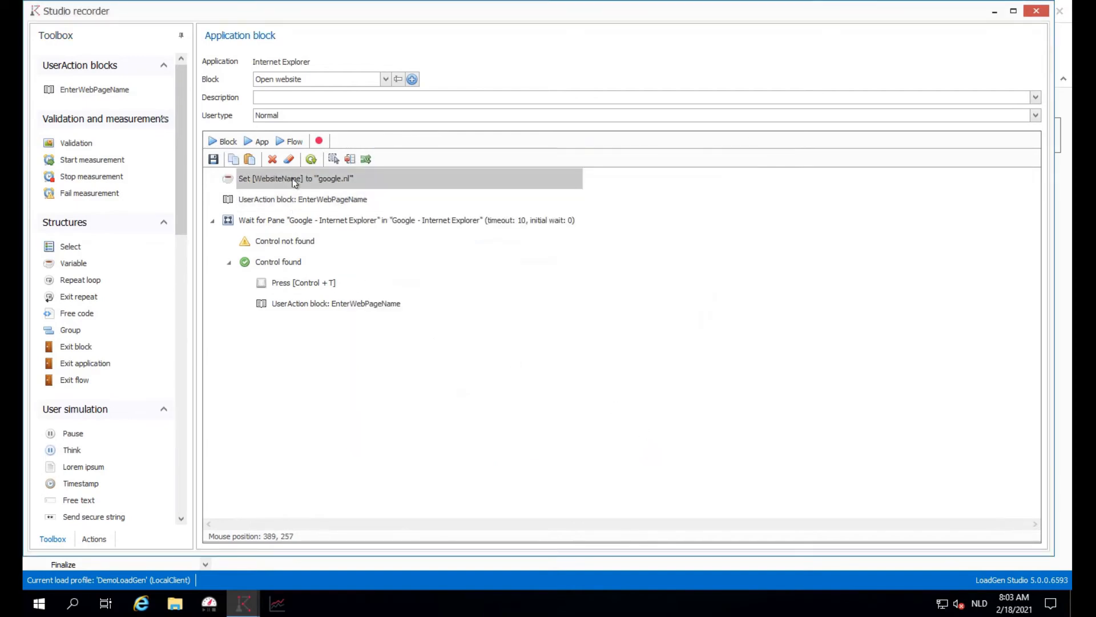
right_click(294, 181)
click(294, 280)
click(295, 288)
right_click(301, 291)
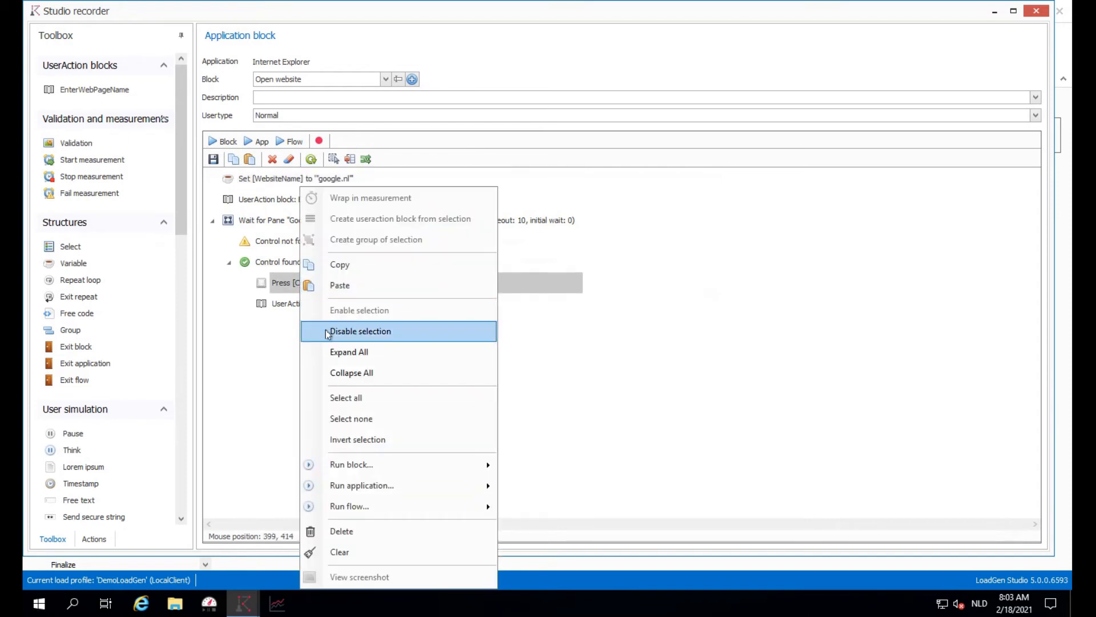
click(320, 284)
click(319, 303)
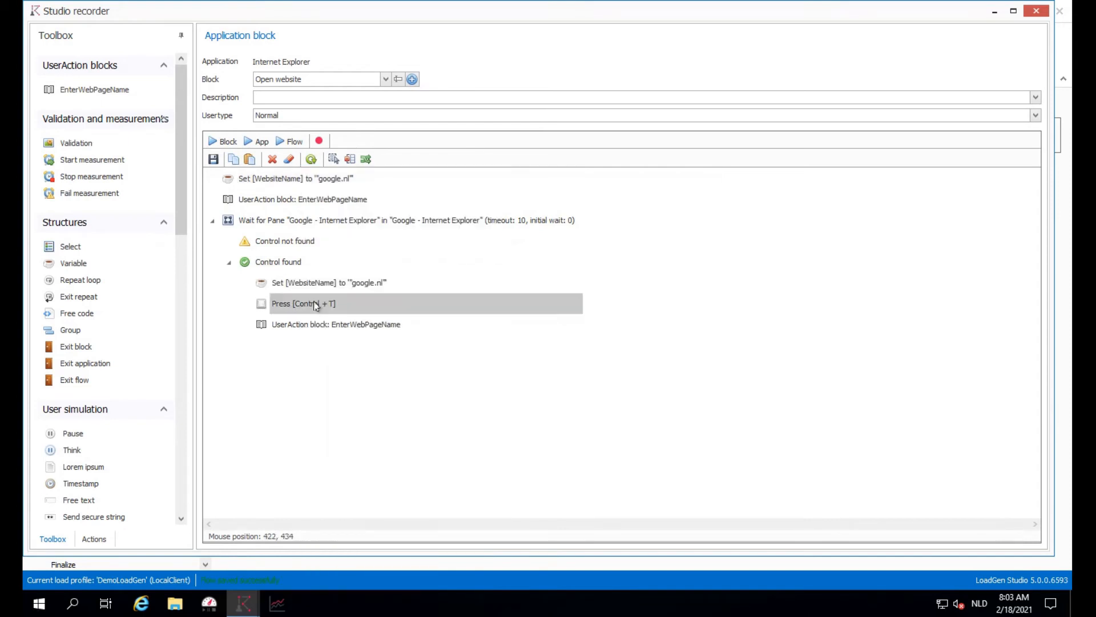
Move the copied Set WebsiteName action below the Control + T key stroke in the Control found branch
double_click(300, 280)
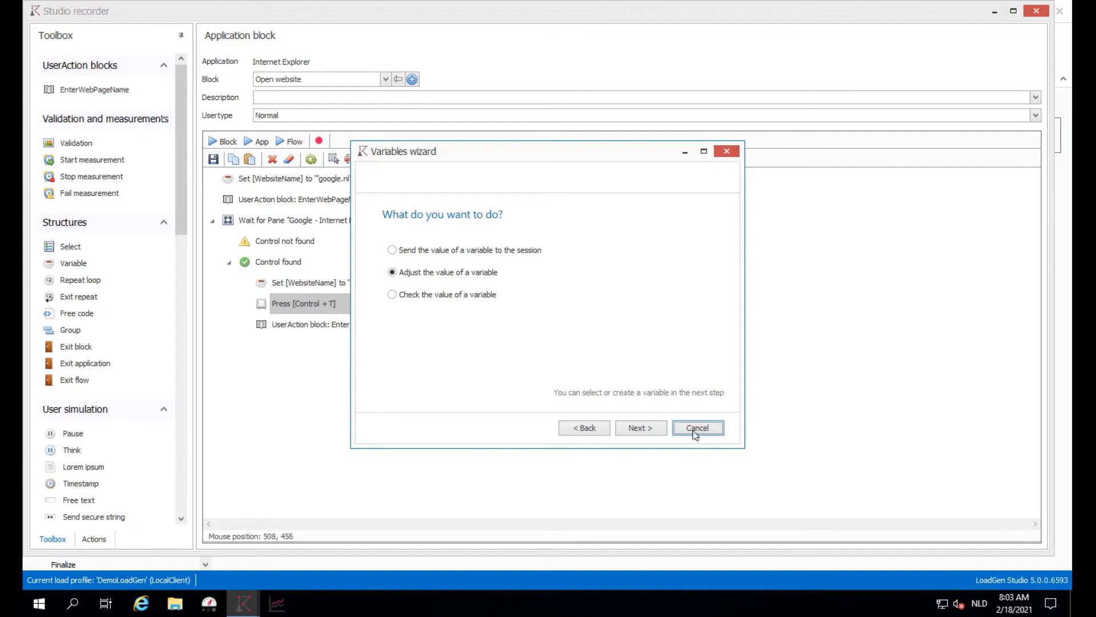
click(696, 428)
mouse_move(314, 304)
mouse_down()
mouse_move(308, 318)
mouse_move(305, 289)
mouse_up()
Change the value assigned by the copied Set WebsiteName action to youtube.com
double_click(318, 304)
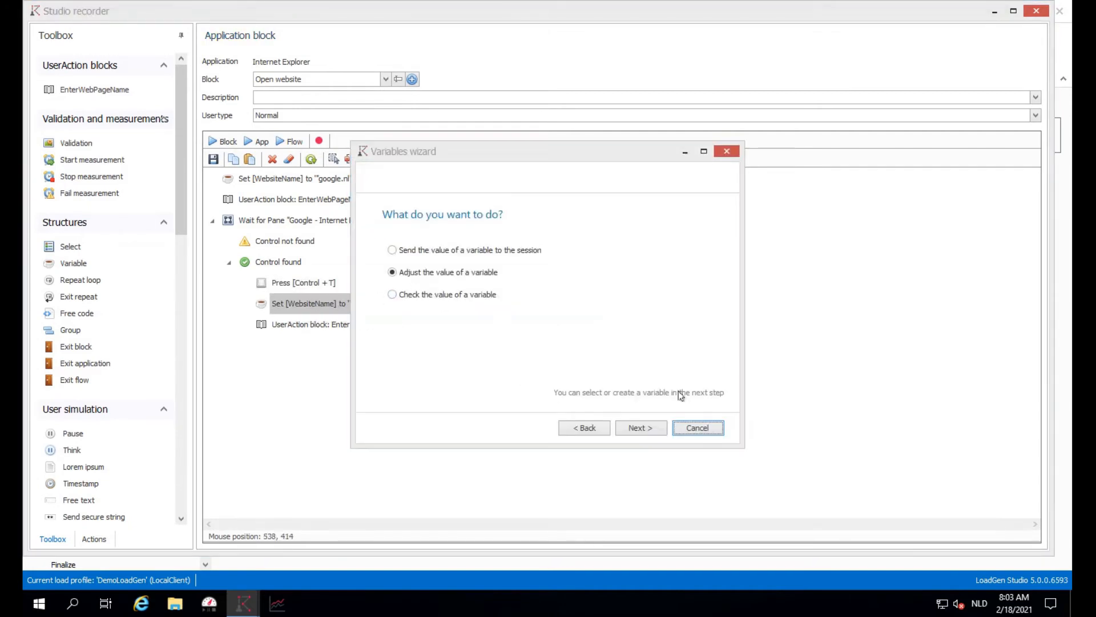
click(634, 427)
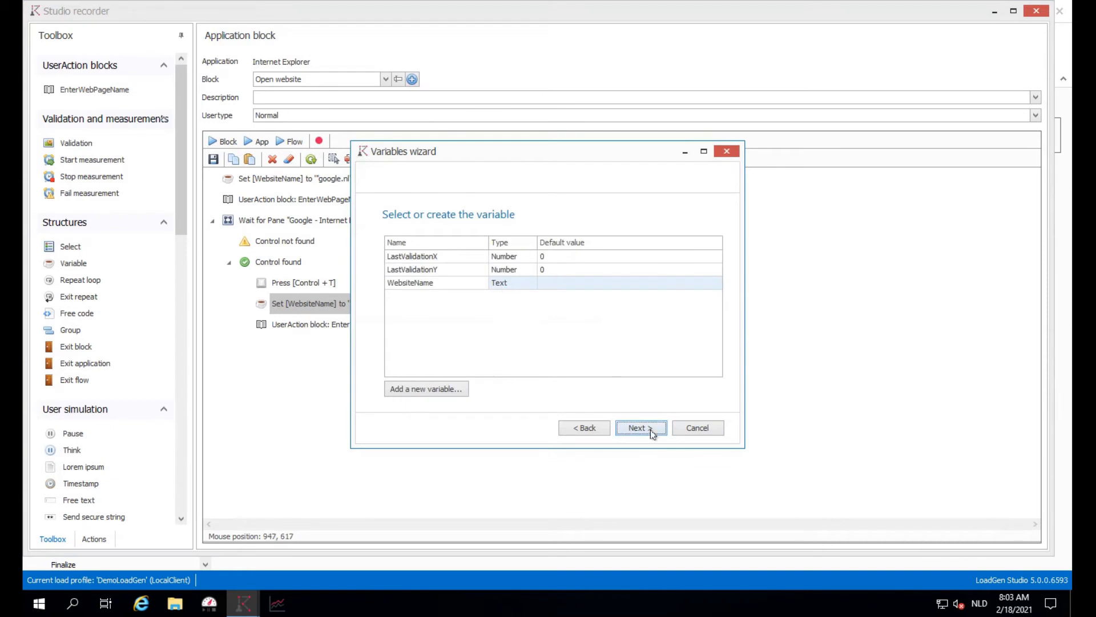
click(651, 431)
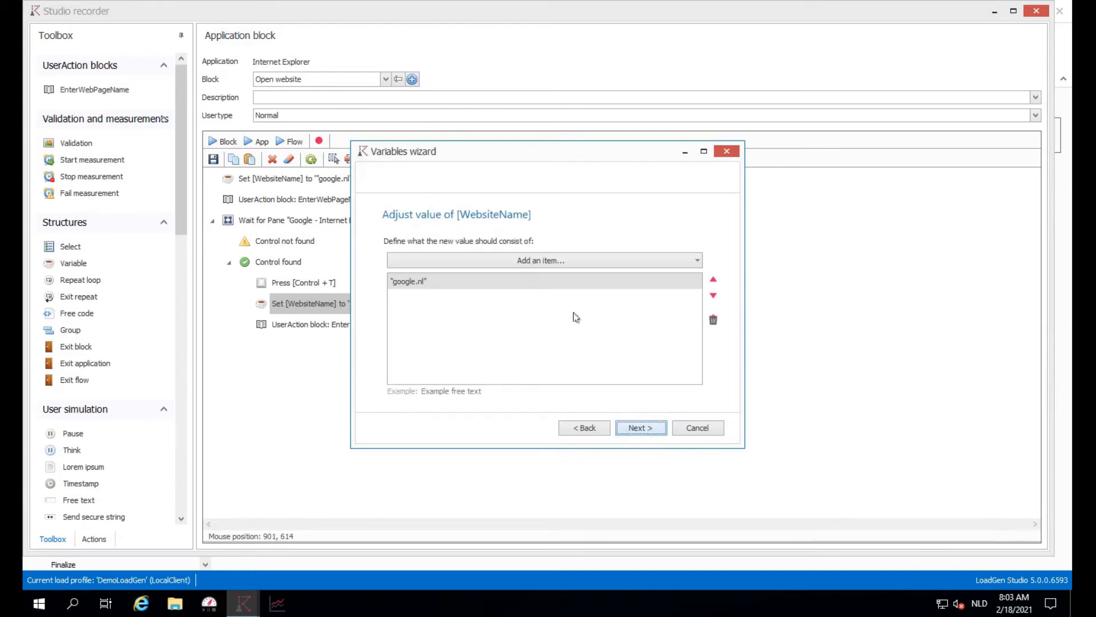
double_click(551, 289)
text(you)
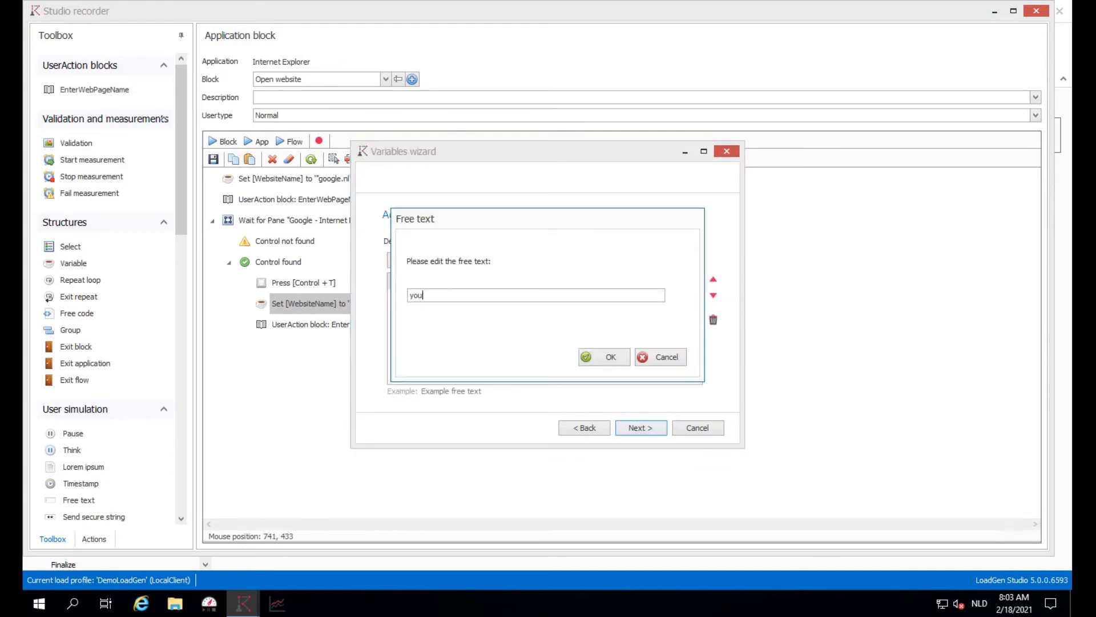
text(tube.com)
key(Return)
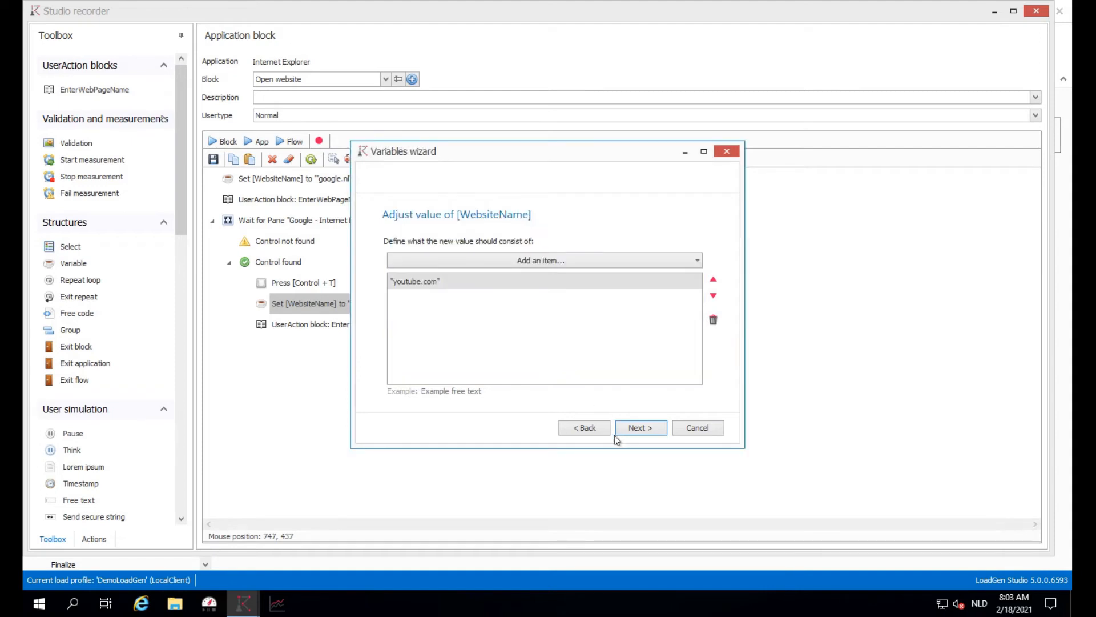
click(634, 429)
click(640, 429)
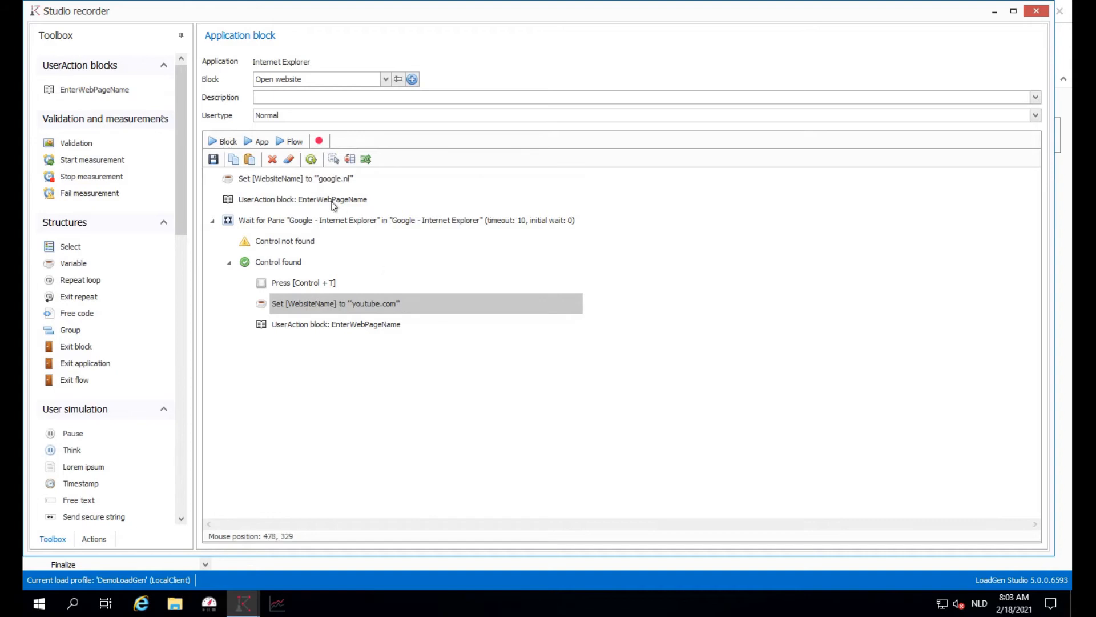
Inside the EnterWebPageName UserAction block, add an action sending the value of variable WebsiteName between Alt + D and the google.nl text
double_click(331, 201)
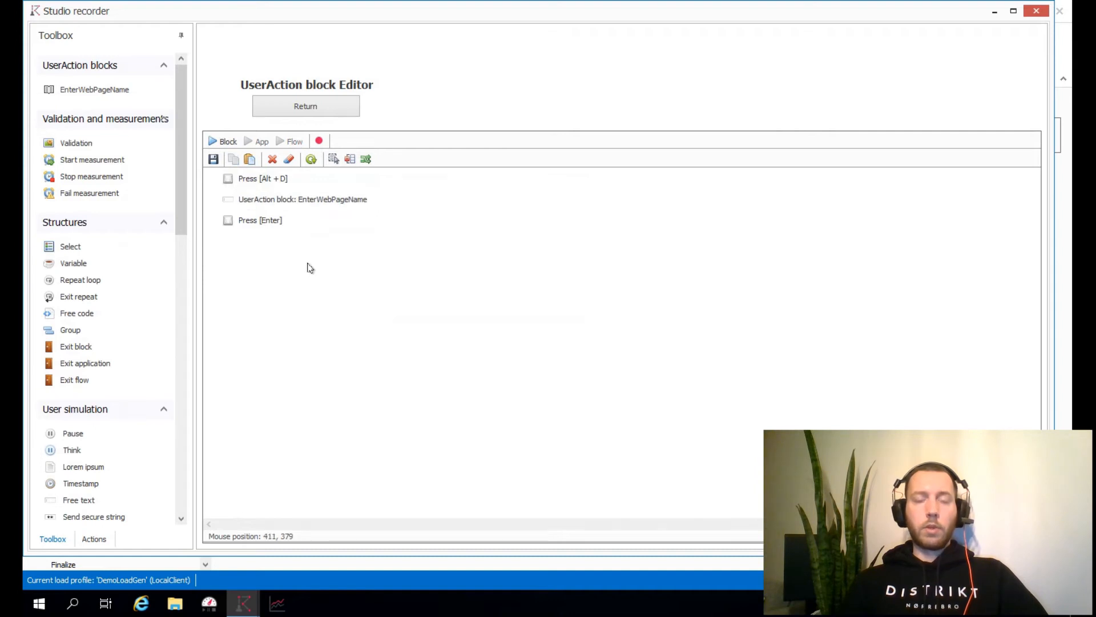
click(286, 110)
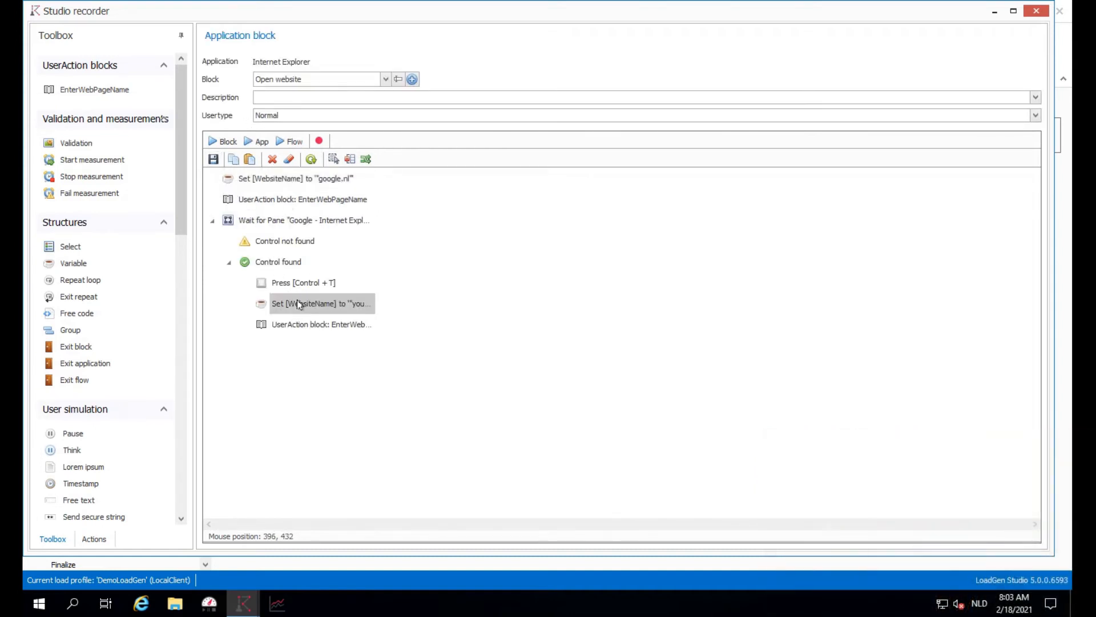
double_click(298, 204)
click(298, 201)
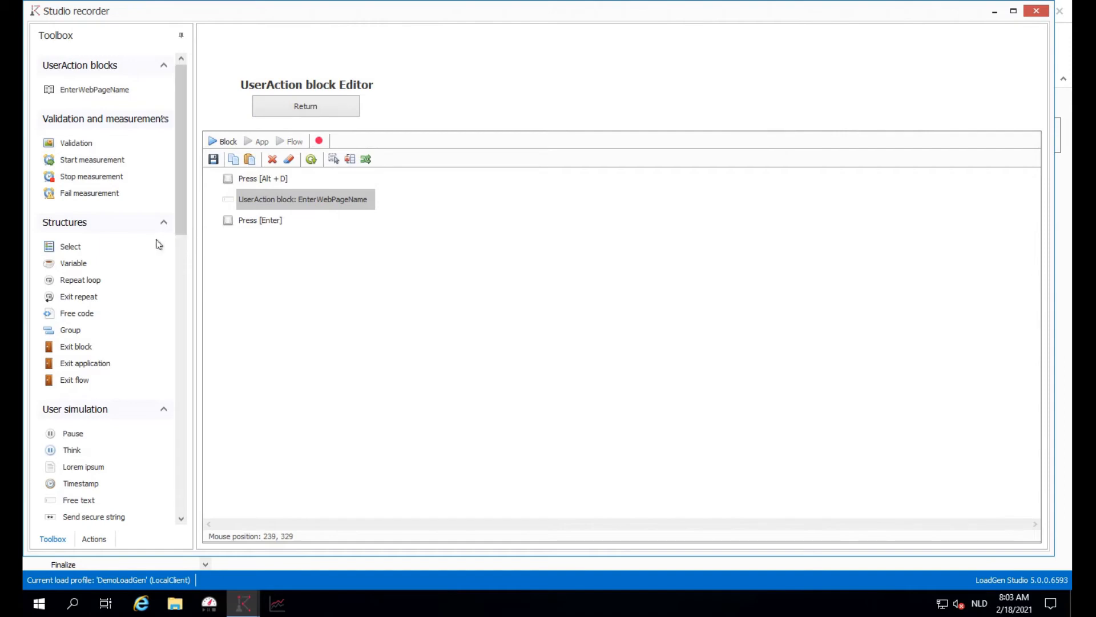
drag(77, 264, 251, 190)
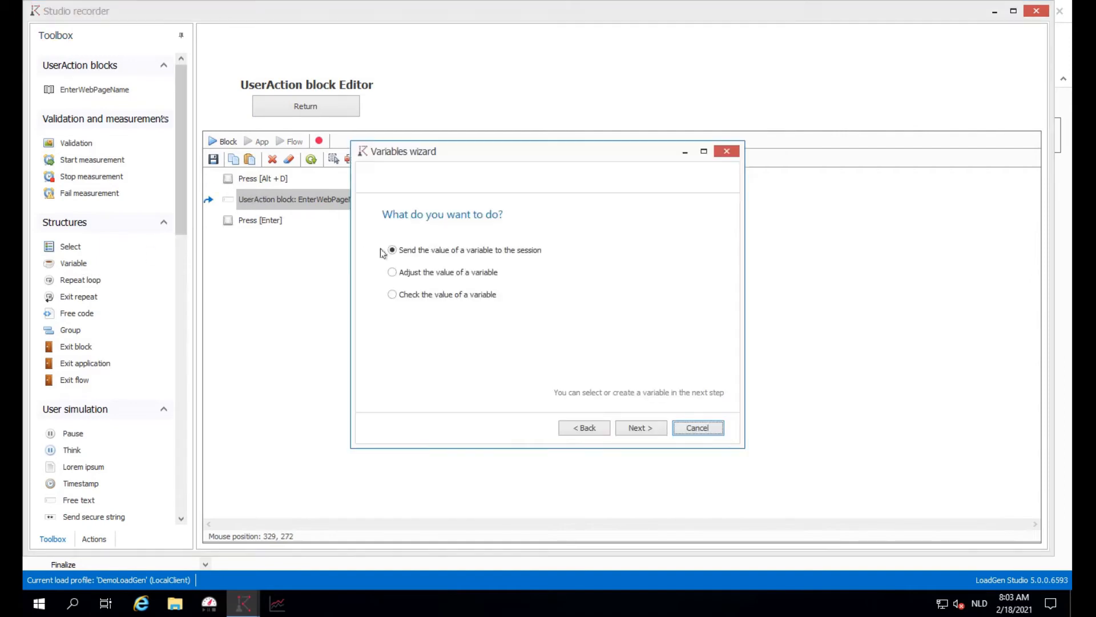
click(629, 430)
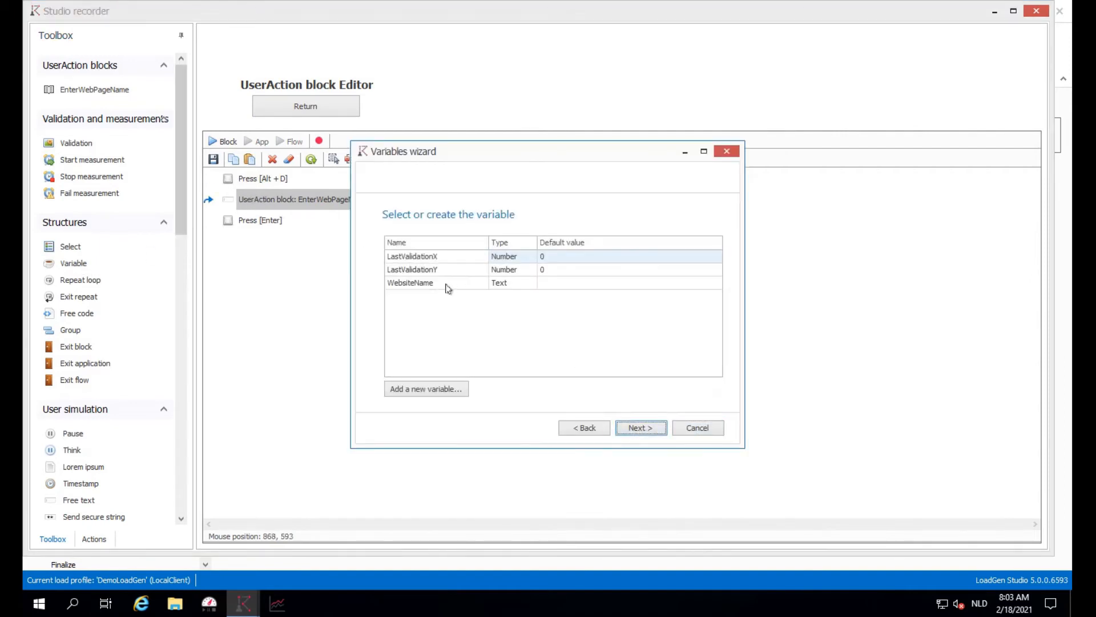
click(440, 285)
click(640, 429)
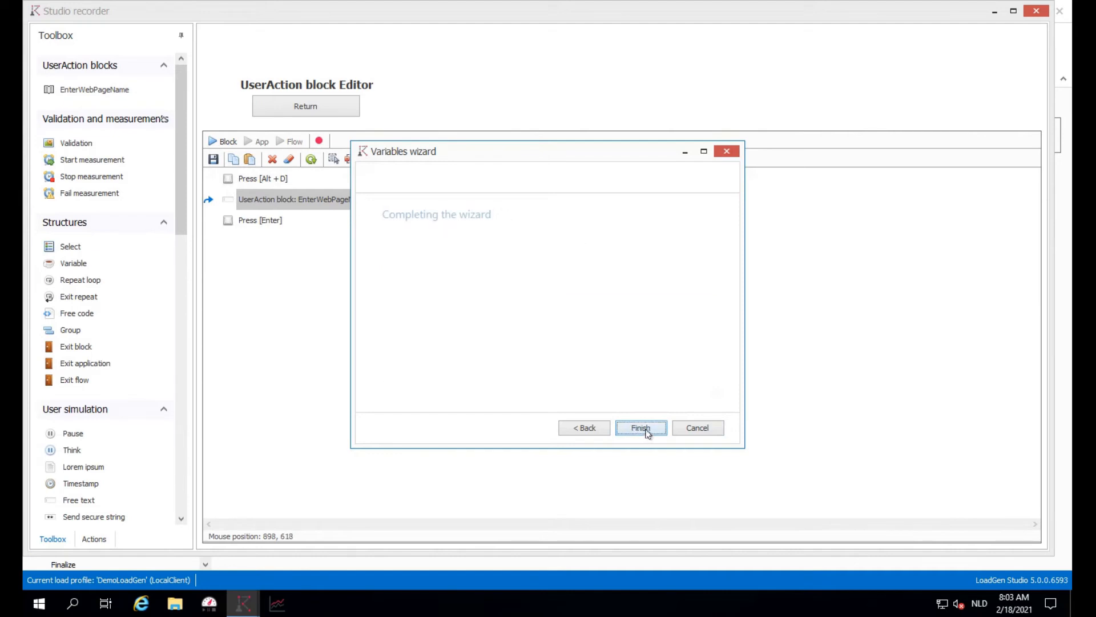
click(641, 429)
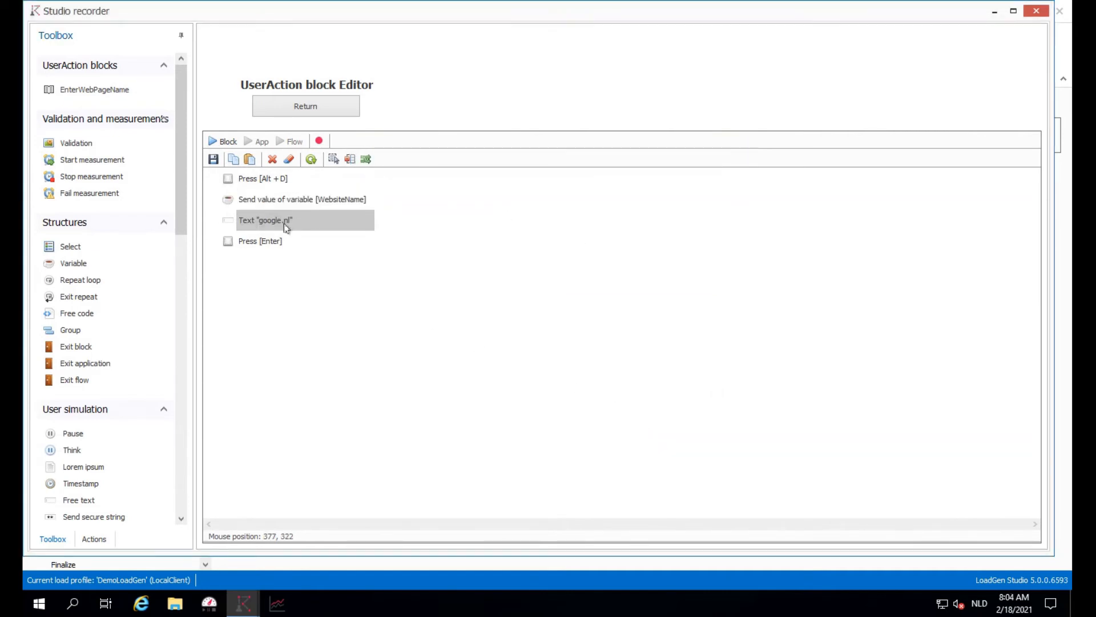
Delete the google.nl text action from the EnterWebPageName block, save the flow, and return to the Open website block
click(272, 159)
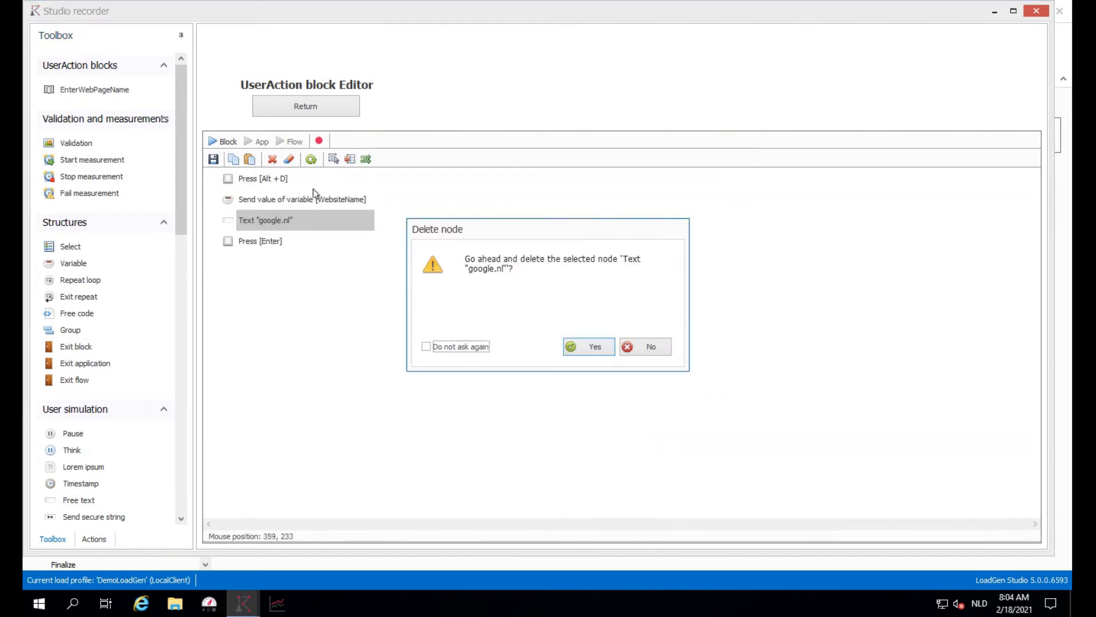
click(589, 346)
click(214, 159)
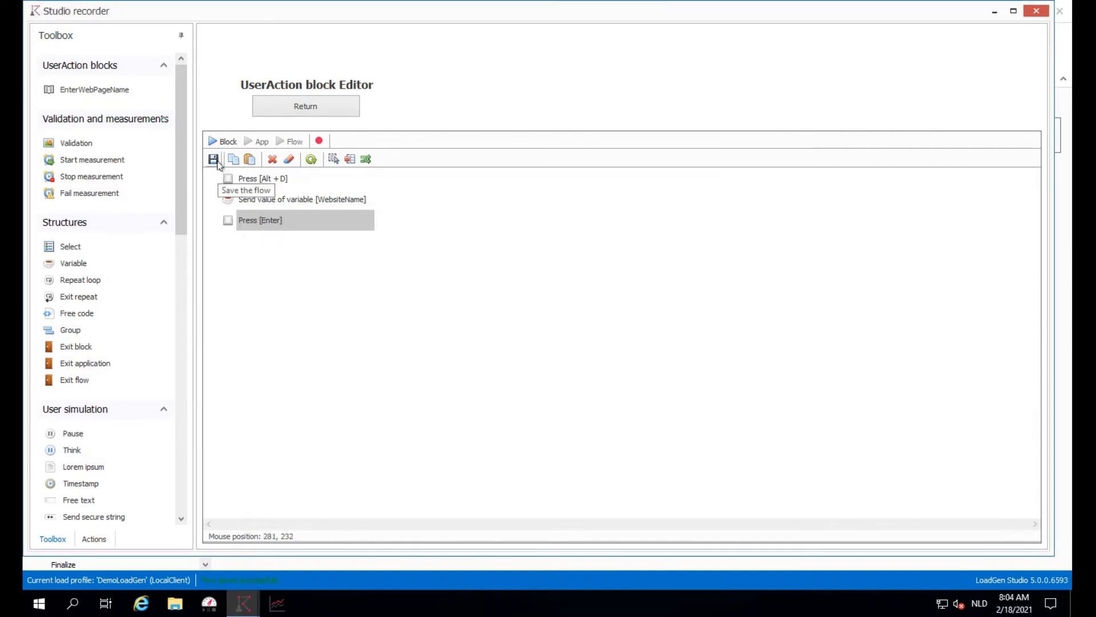
click(303, 107)
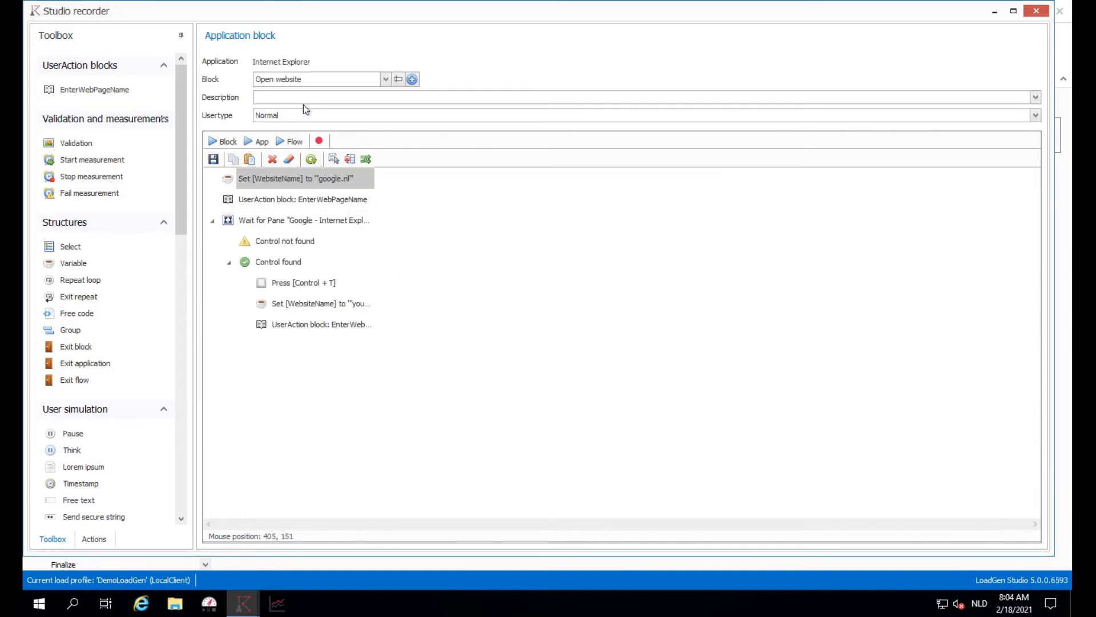
Test-run the whole Internet Explorer application, launching the browser, opening google.nl and opening youtube.com in a new tab
click(262, 142)
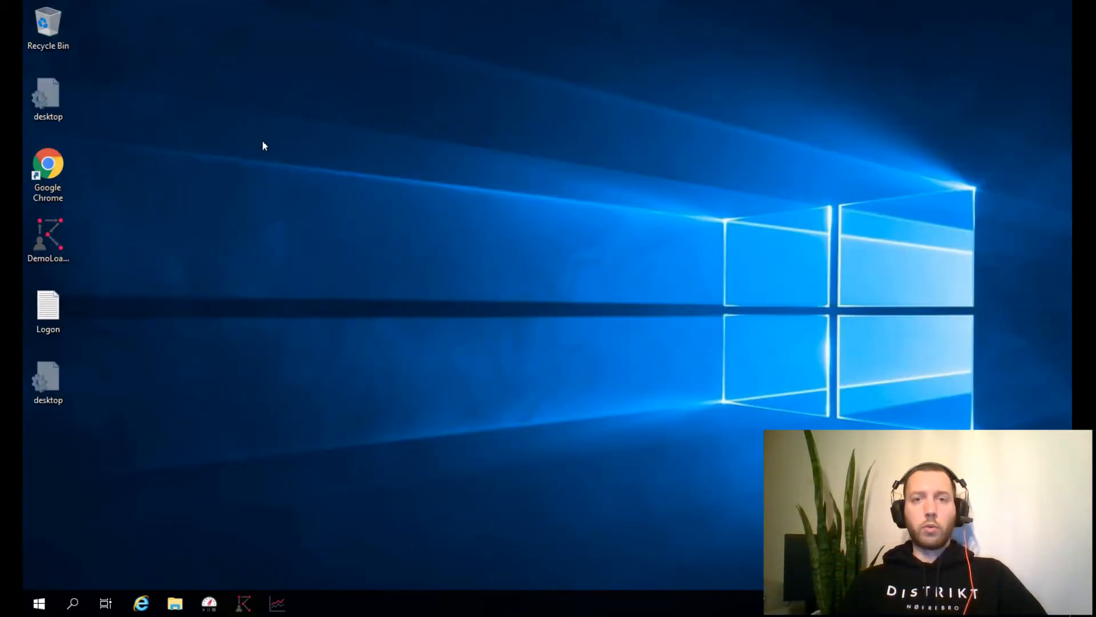
key(super)
text(inte)
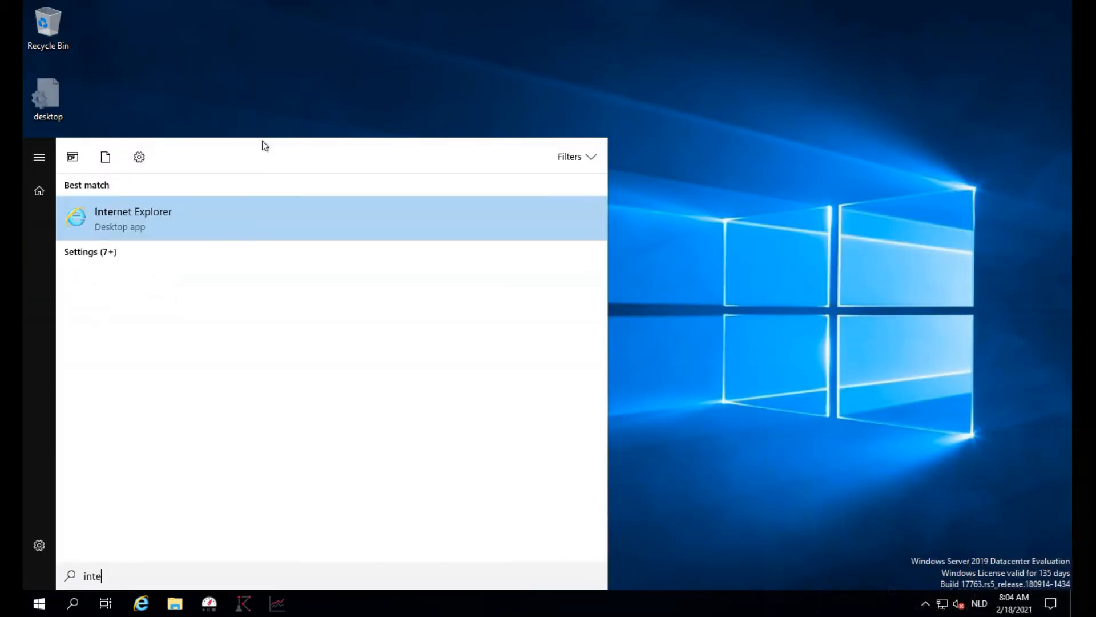
text(rnet explorer)
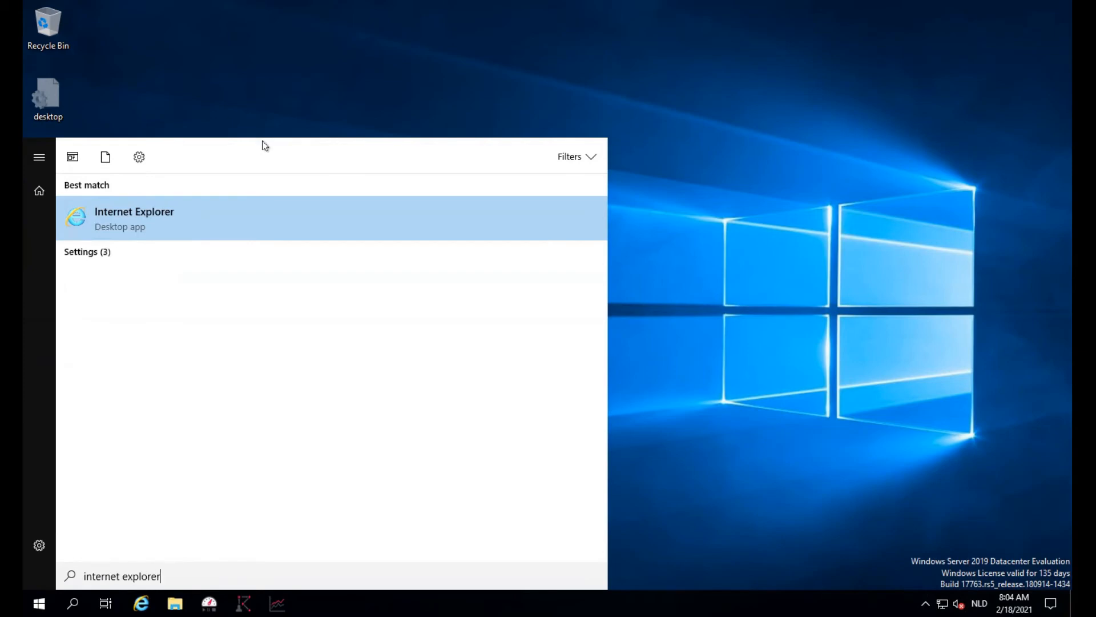
key(Return)
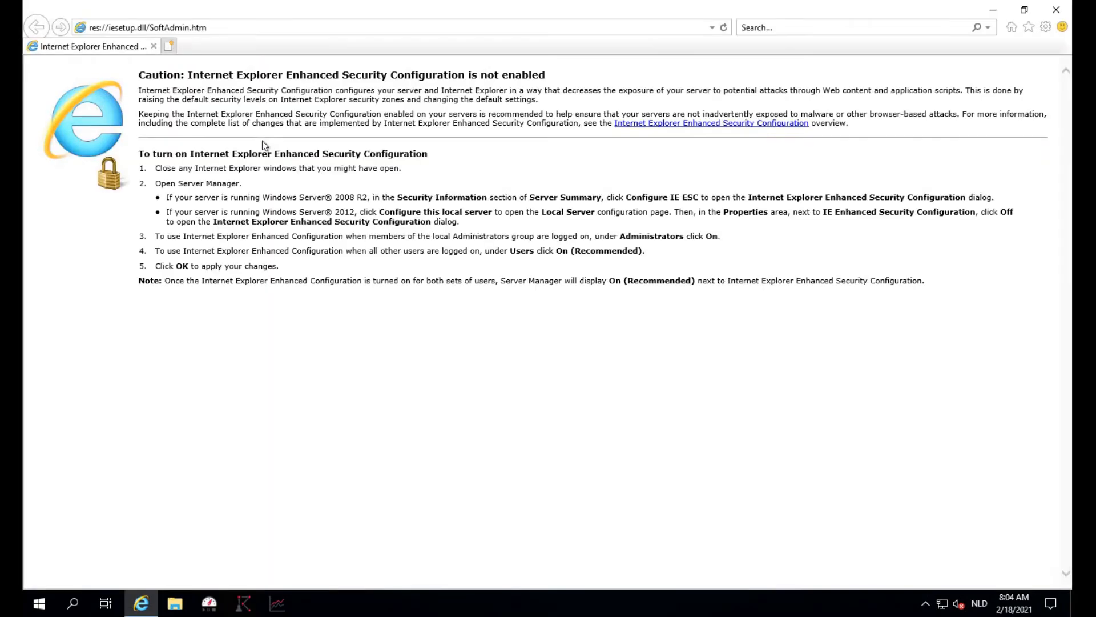
key(alt+d)
text(goog)
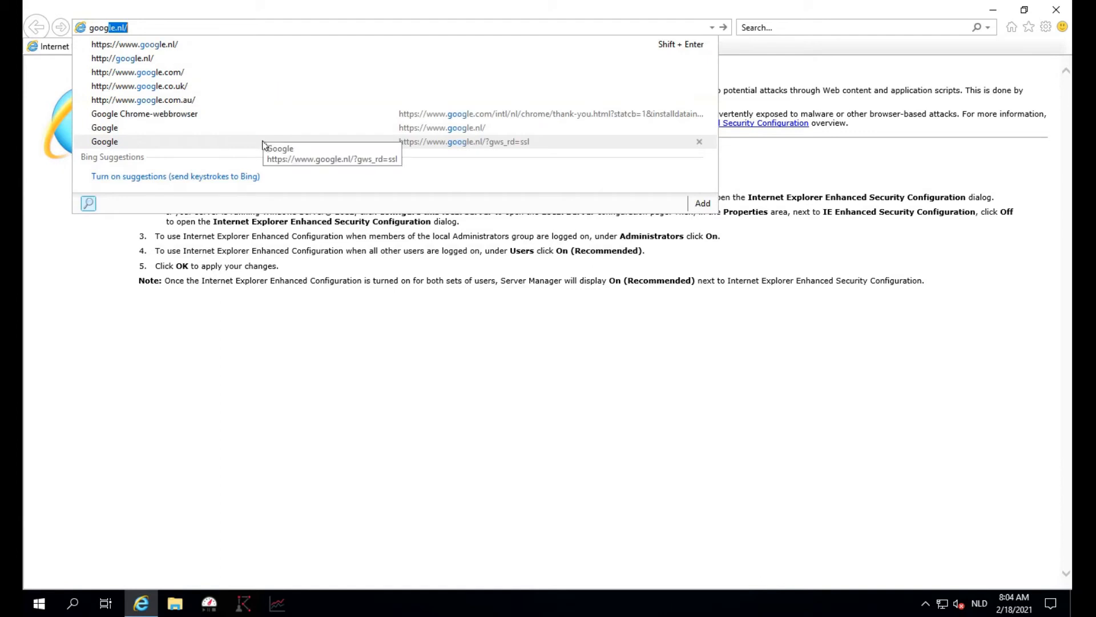
text(le.nl)
key(Return)
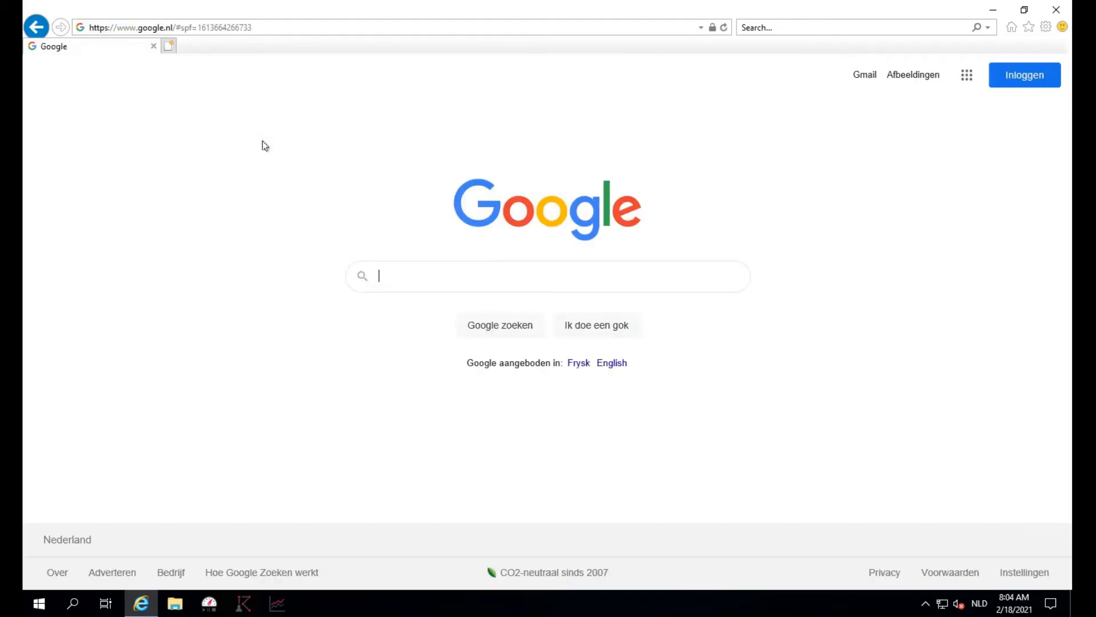
key(ctrl+t)
text(you)
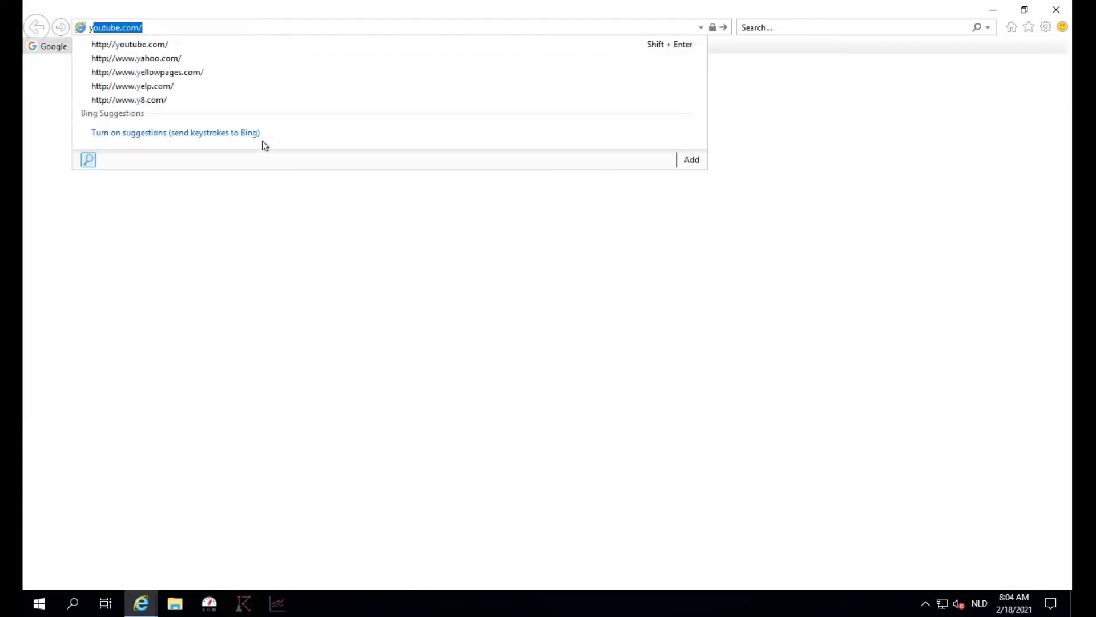
text(tube.c)
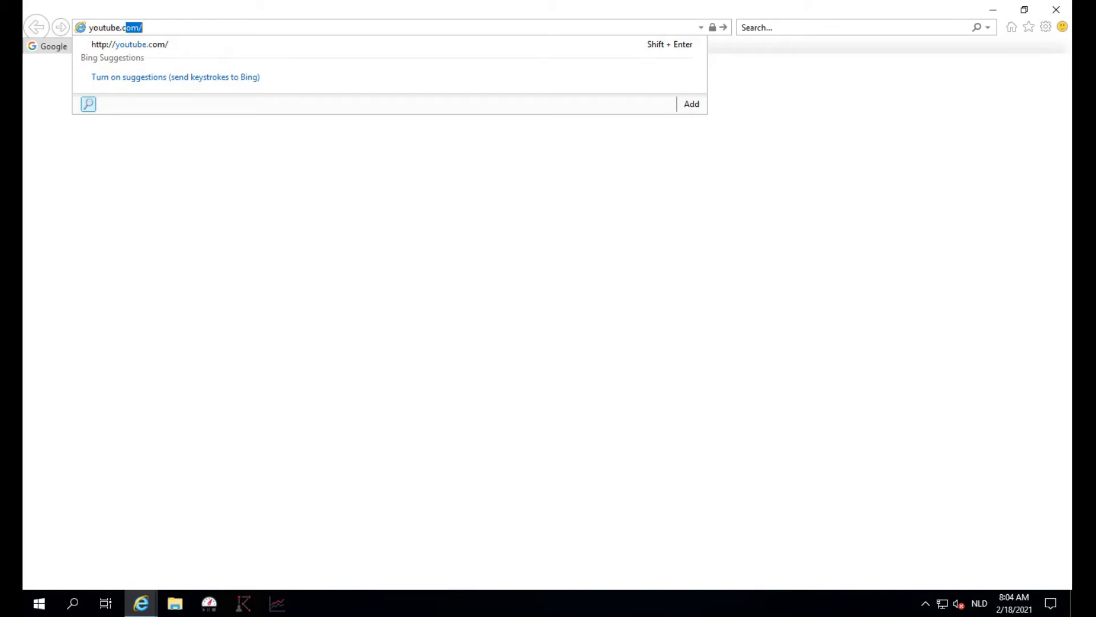
text(om)
key(Return)
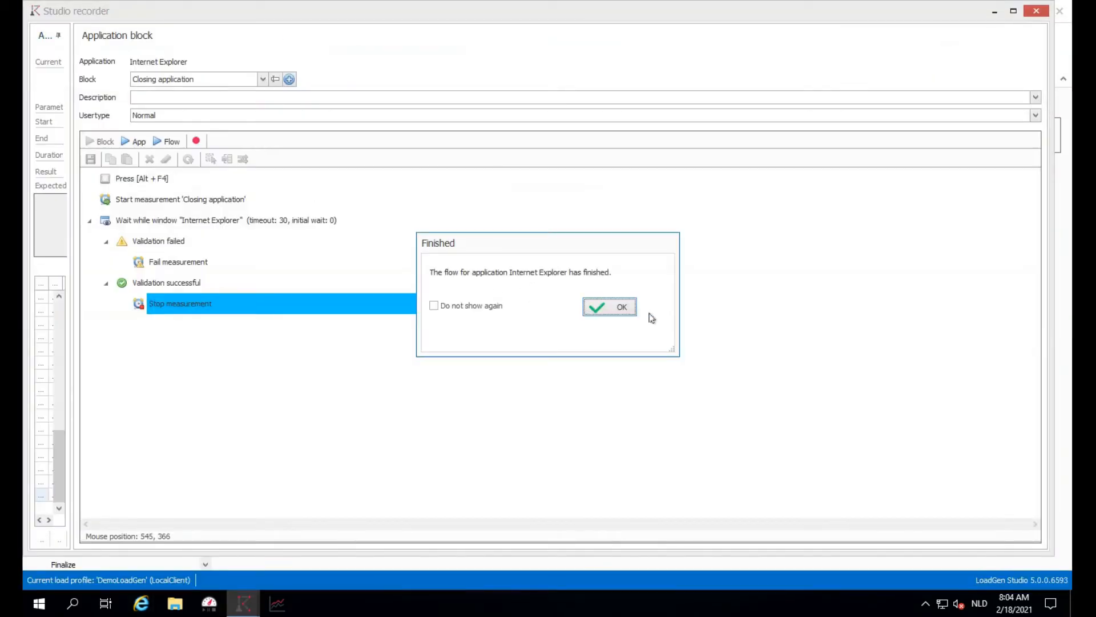
click(622, 305)
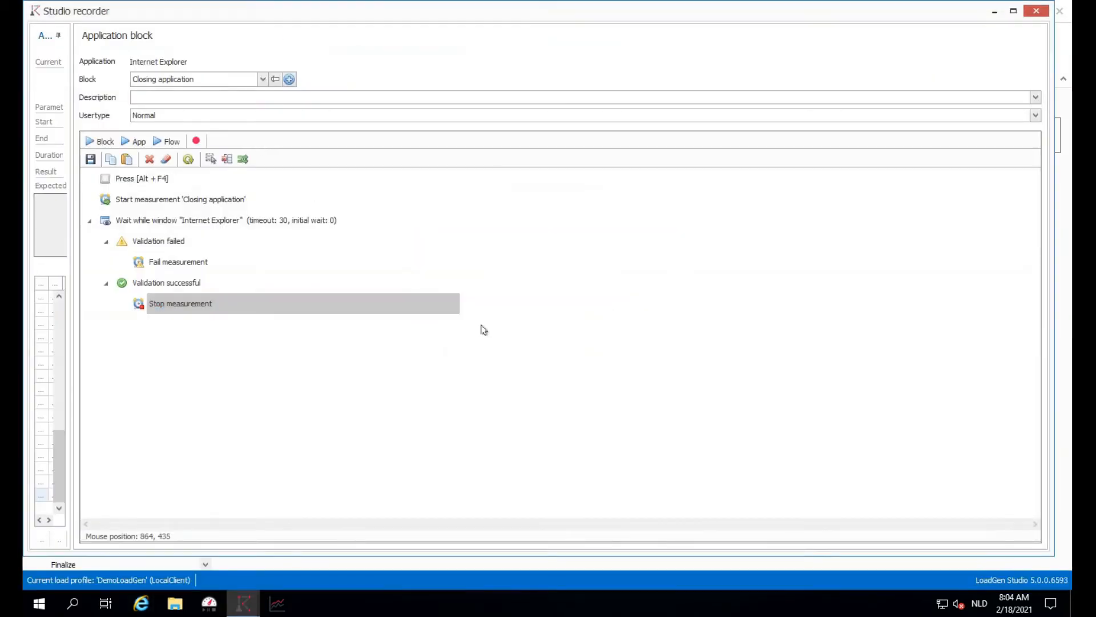
Widen the log of executed actions and inspect the details of the last SendString action in EnterWebPageName
drag(69, 402, 260, 399)
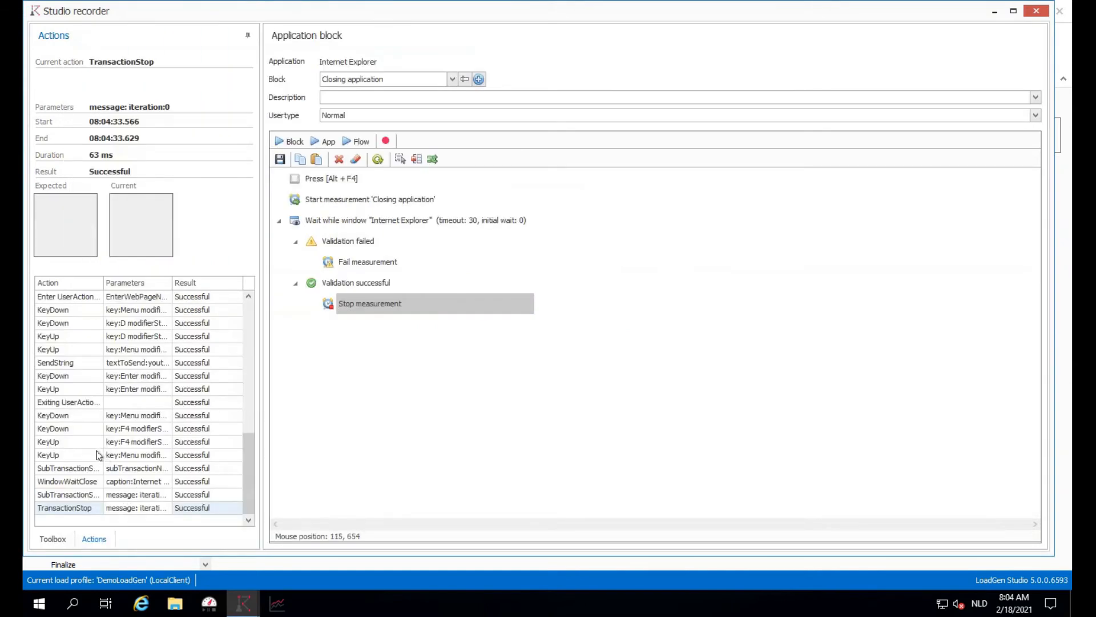
click(93, 390)
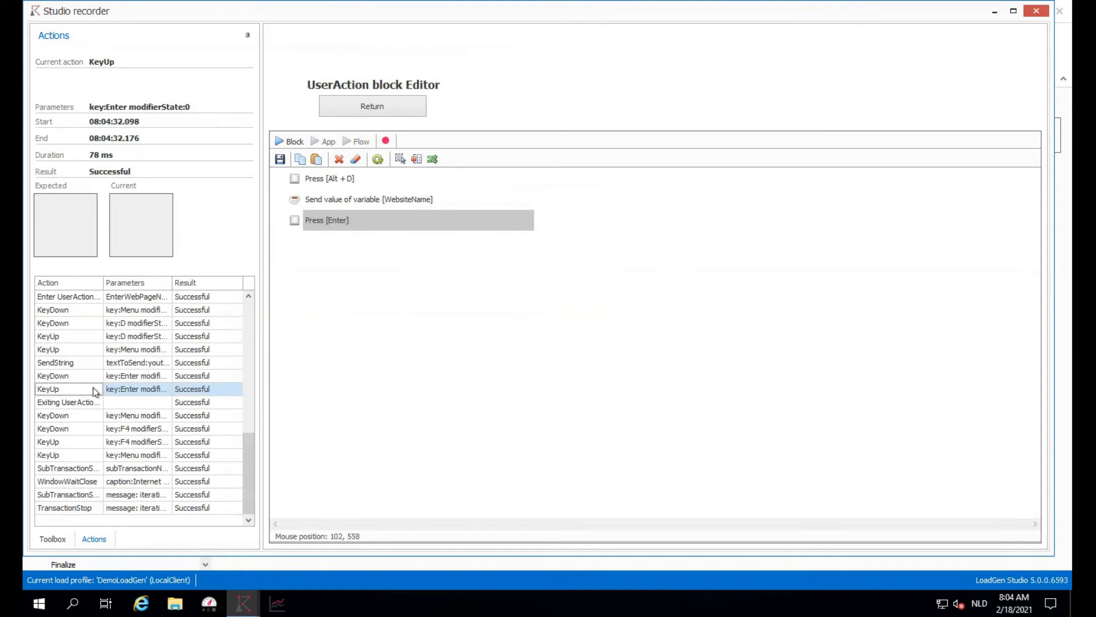
key(Up)
key(Up)
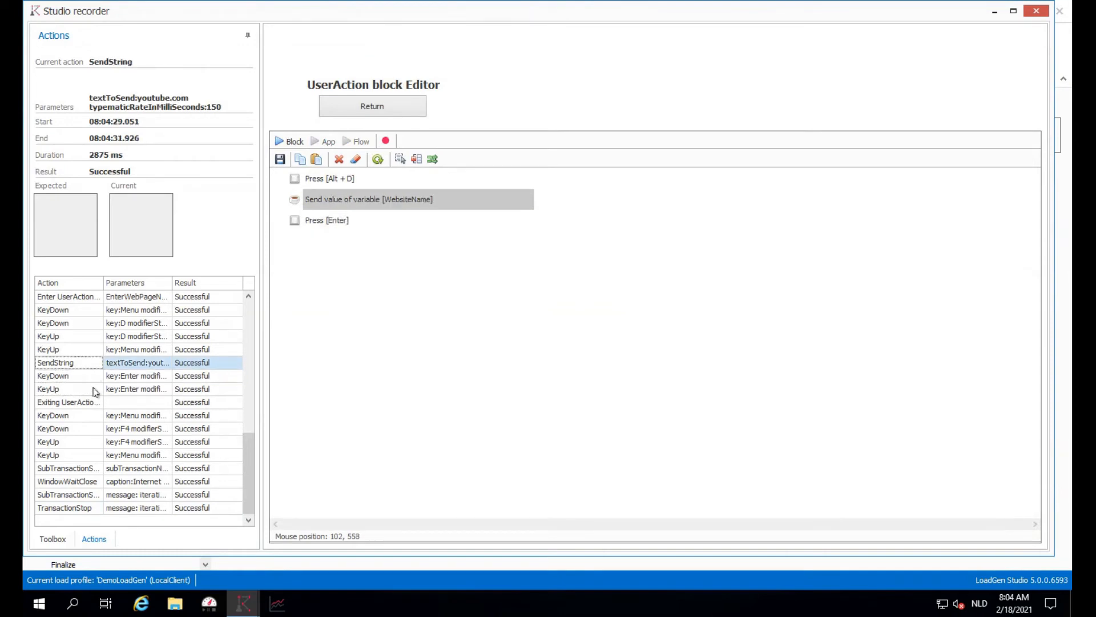
double_click(138, 364)
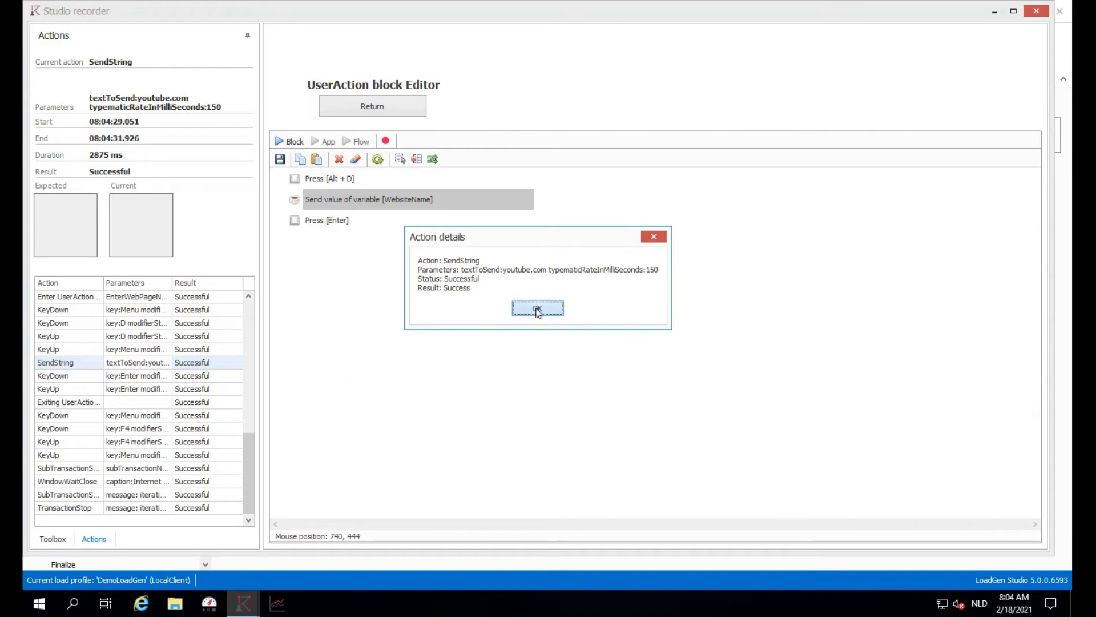
click(537, 309)
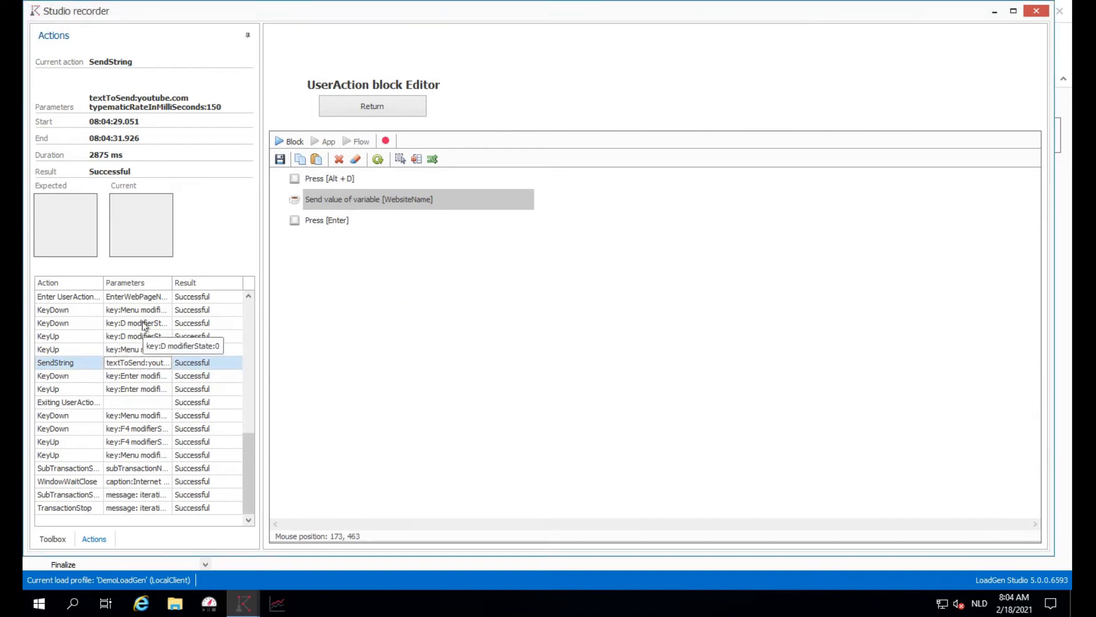
Check the earlier log entries, including ValidateOnControl and the first SendString action's details, and return to the Open website block
scroll(143, 325, up, 1)
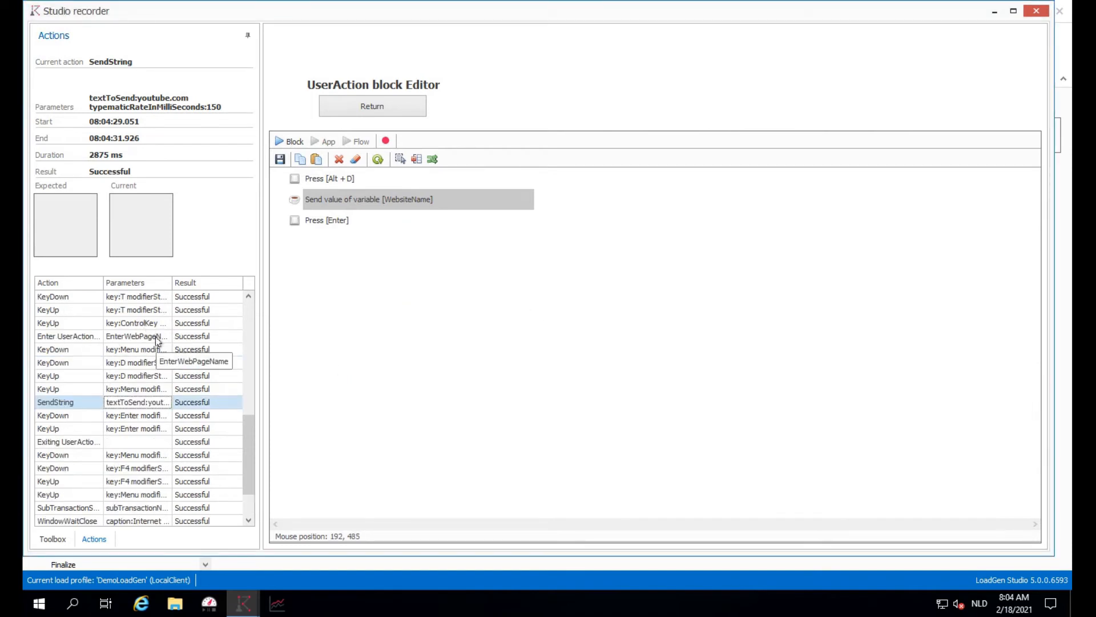
click(158, 337)
scroll(151, 359, up, 2)
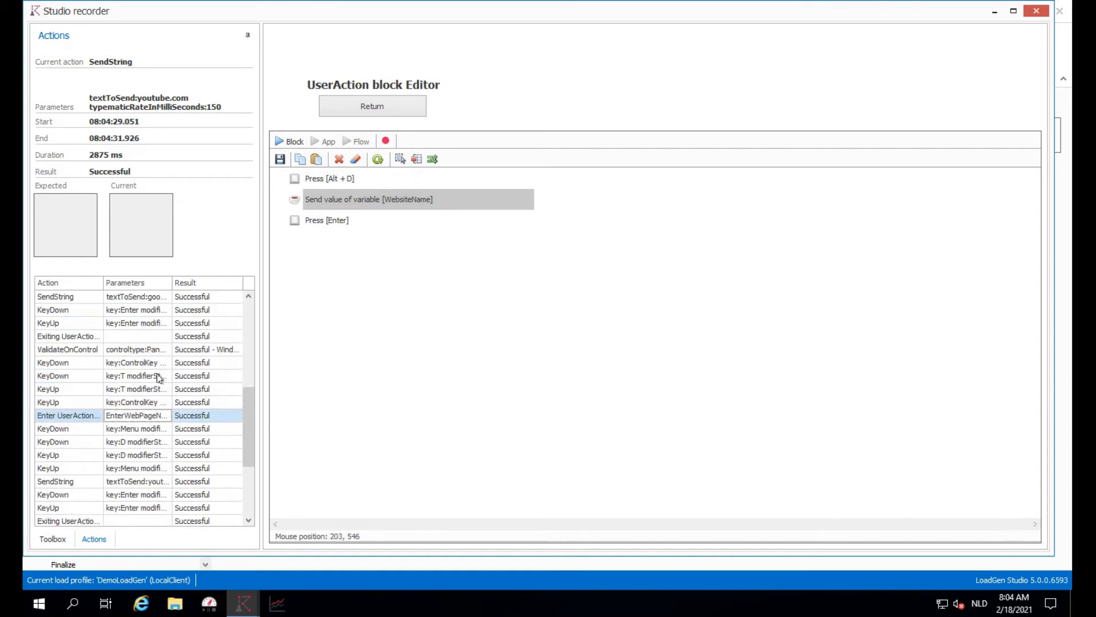
click(152, 364)
click(148, 353)
scroll(147, 358, up, 1)
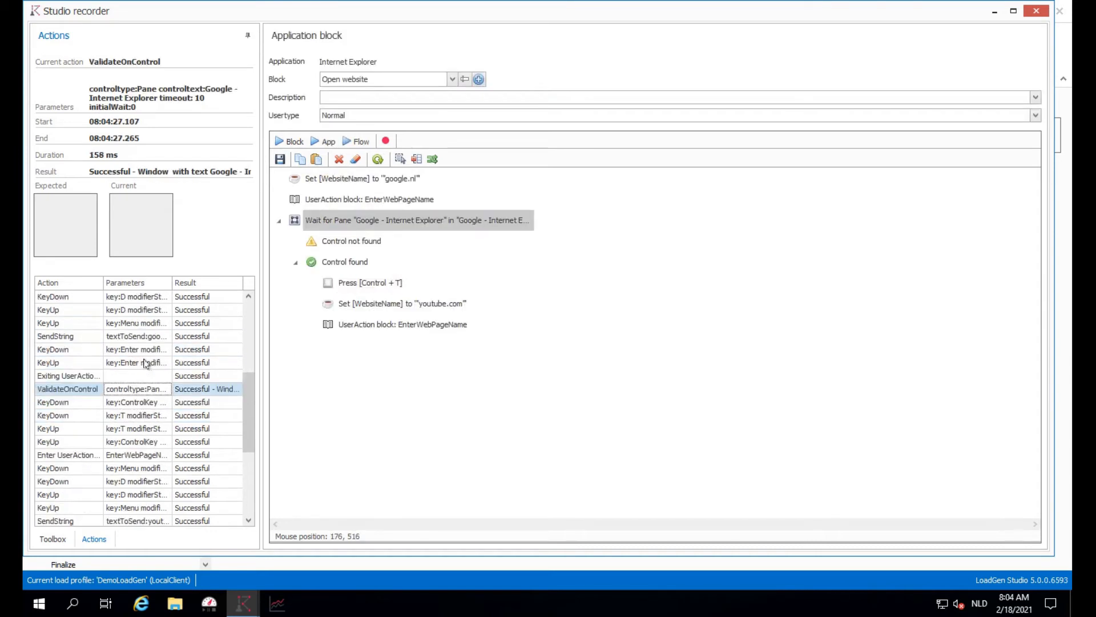
click(142, 338)
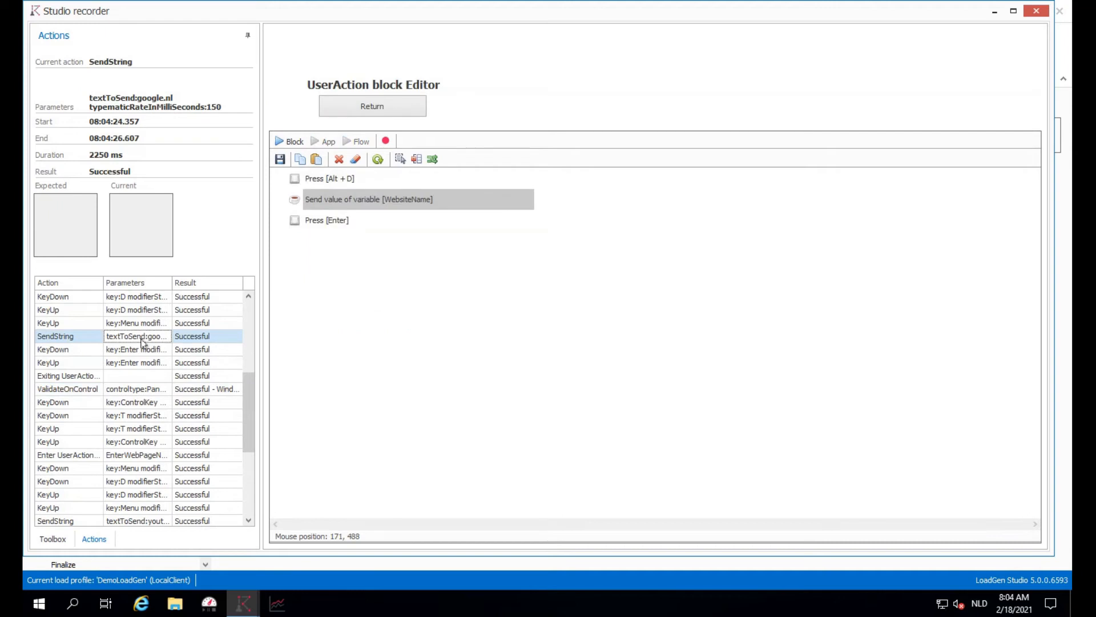
double_click(142, 341)
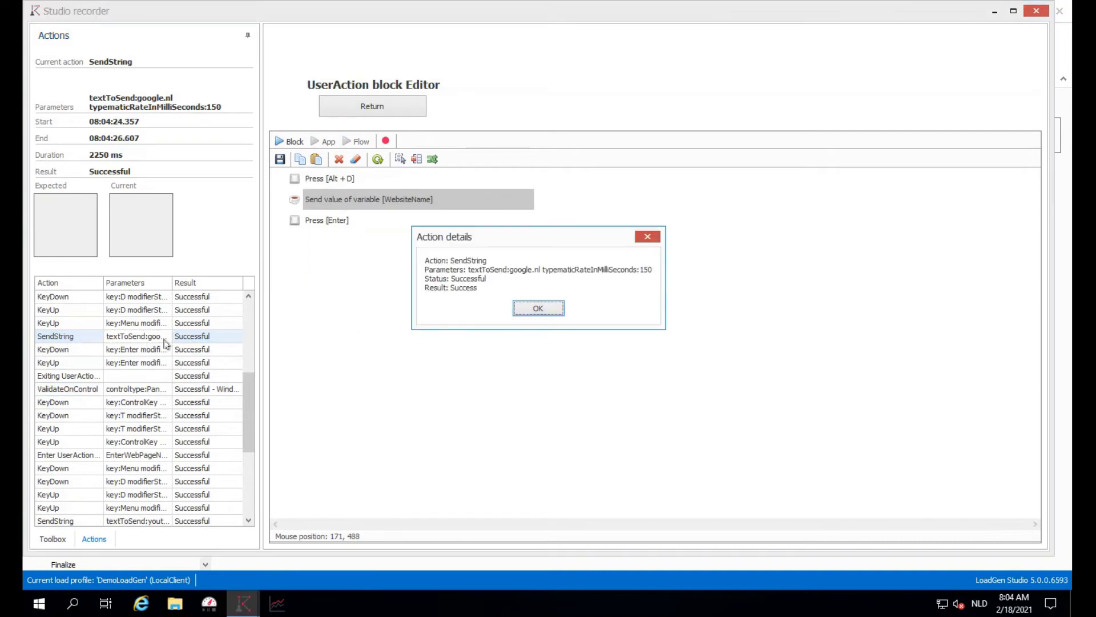
click(528, 308)
click(355, 114)
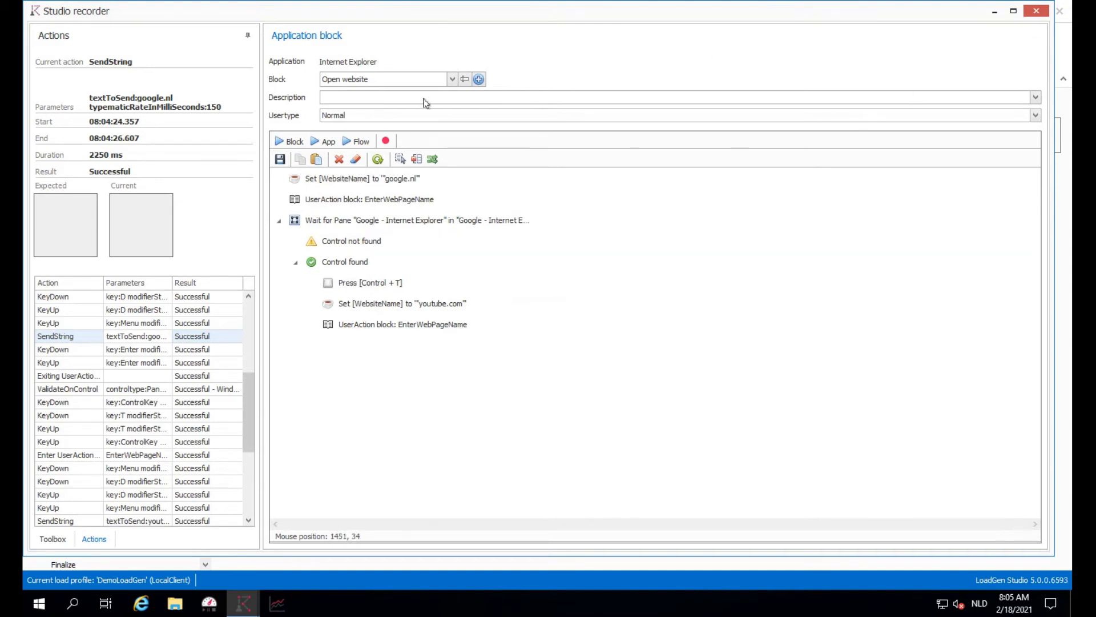
Close the Studio recorder and show the flow's usertypes and applications settings
click(372, 79)
click(528, 423)
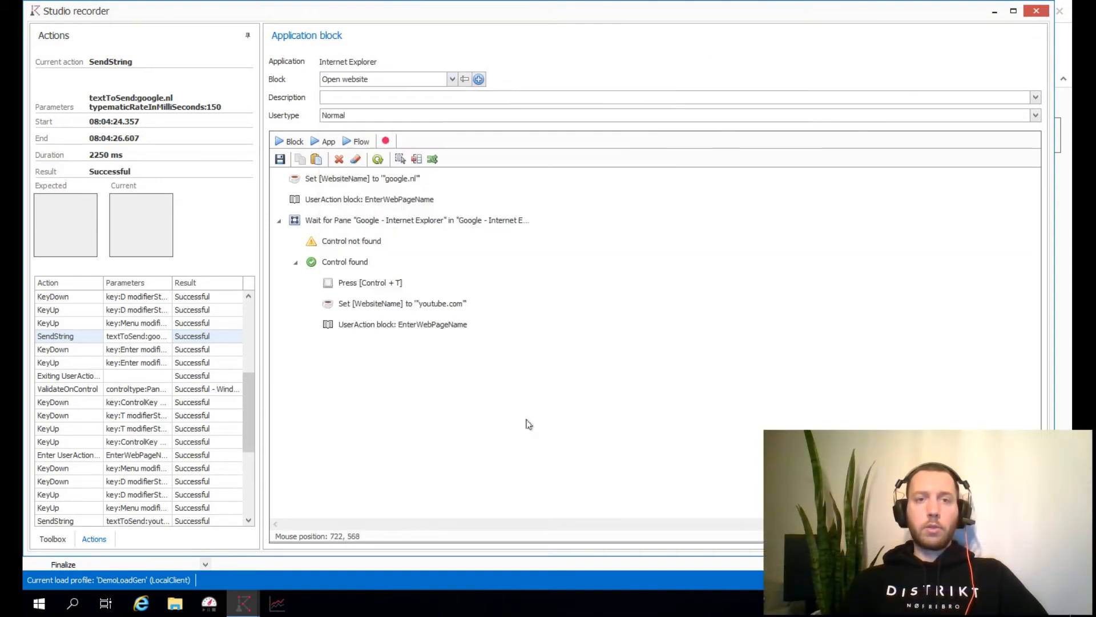
click(1040, 13)
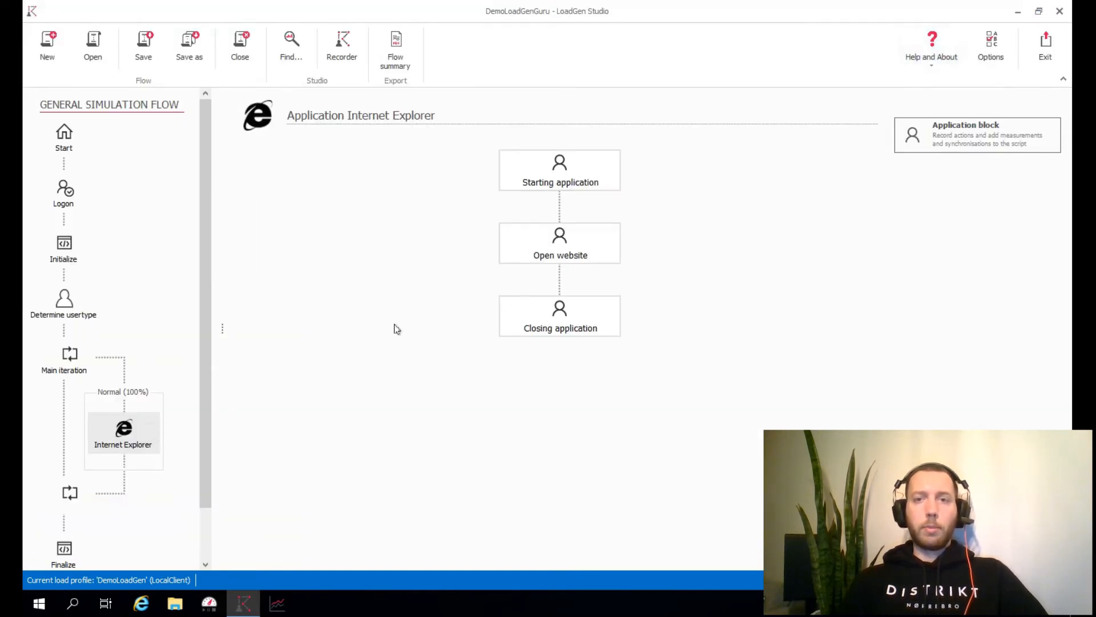
right_click(142, 437)
click(132, 410)
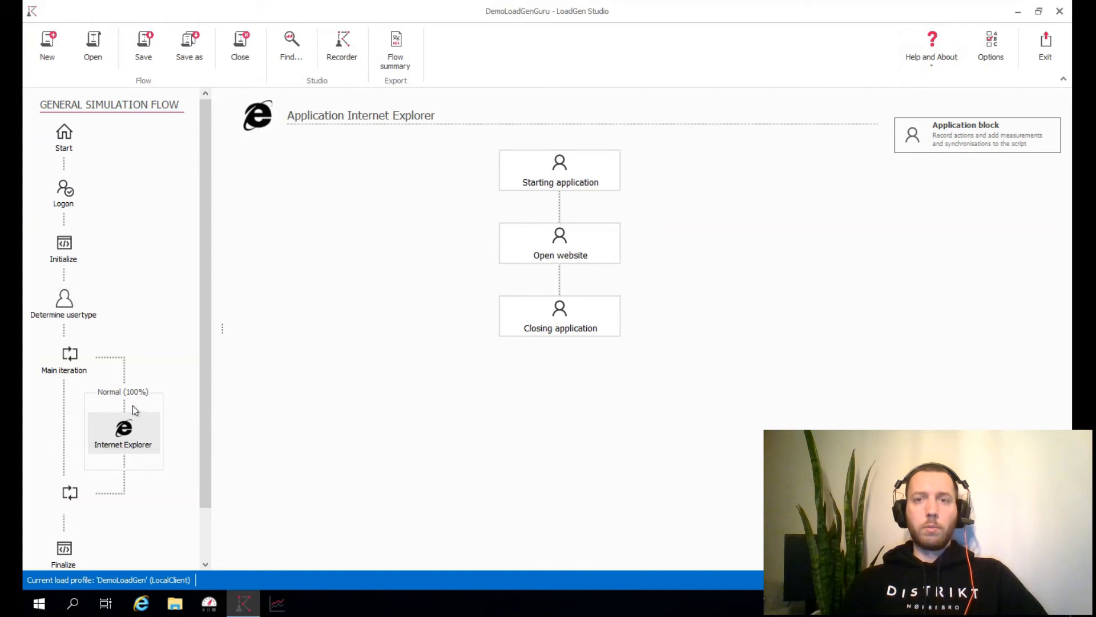
click(74, 374)
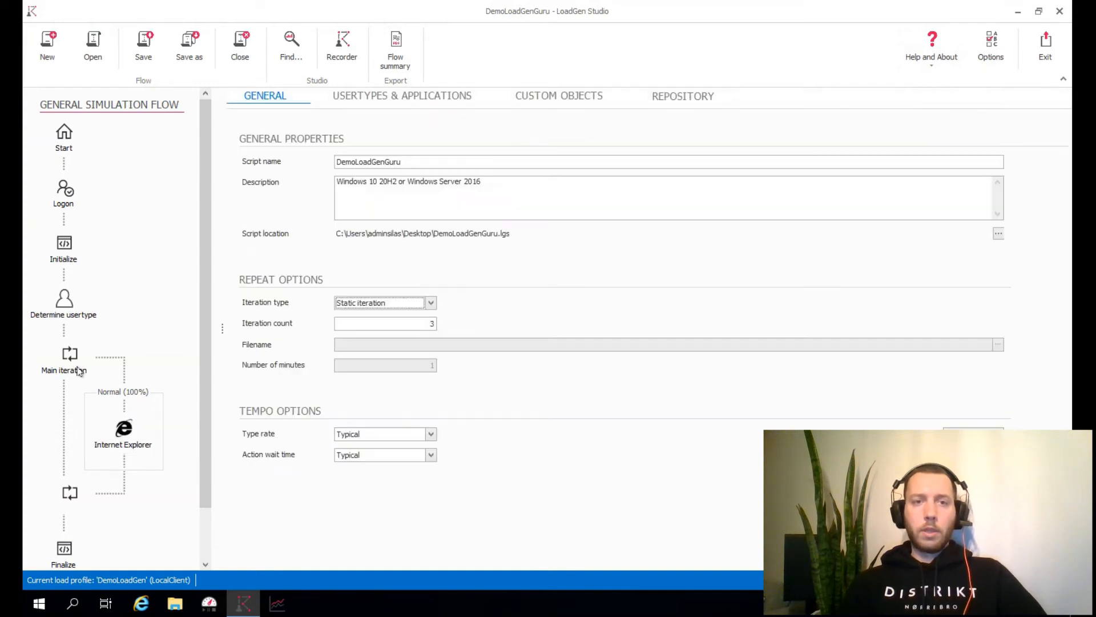
click(406, 101)
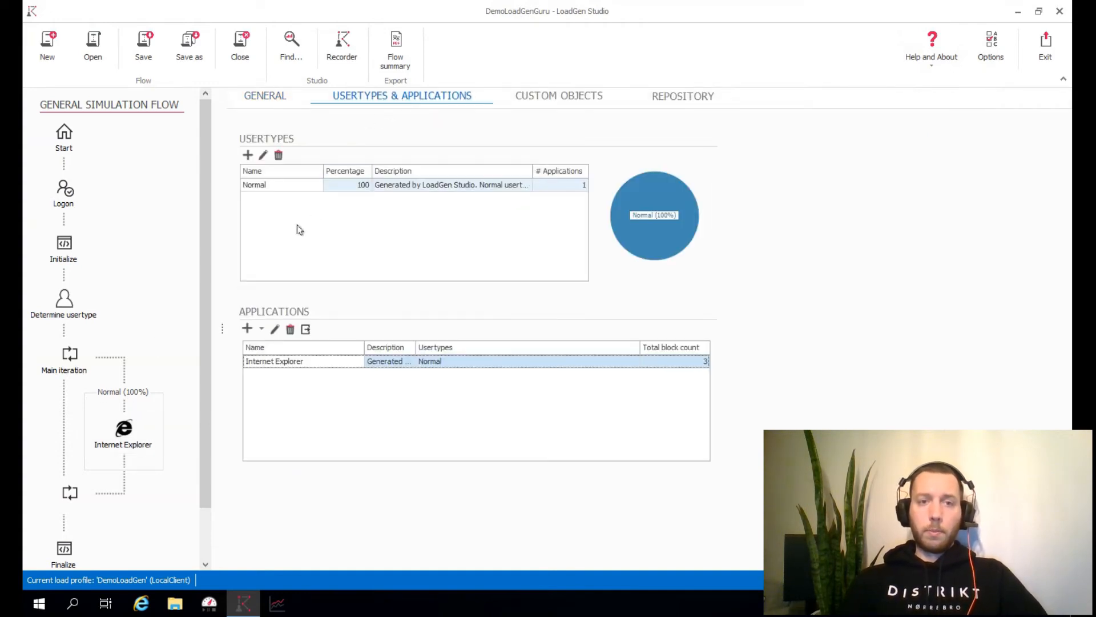
Add the Internet Explorer quick app to the flow, renaming the imported application to GoogleChrome
click(261, 329)
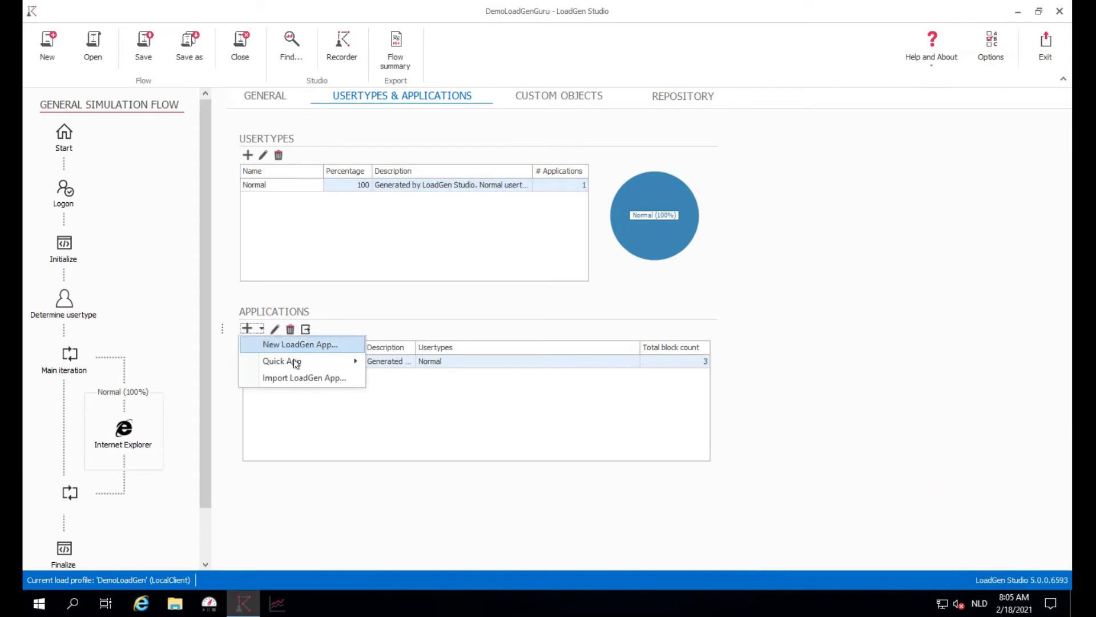
mouse_move(309, 363)
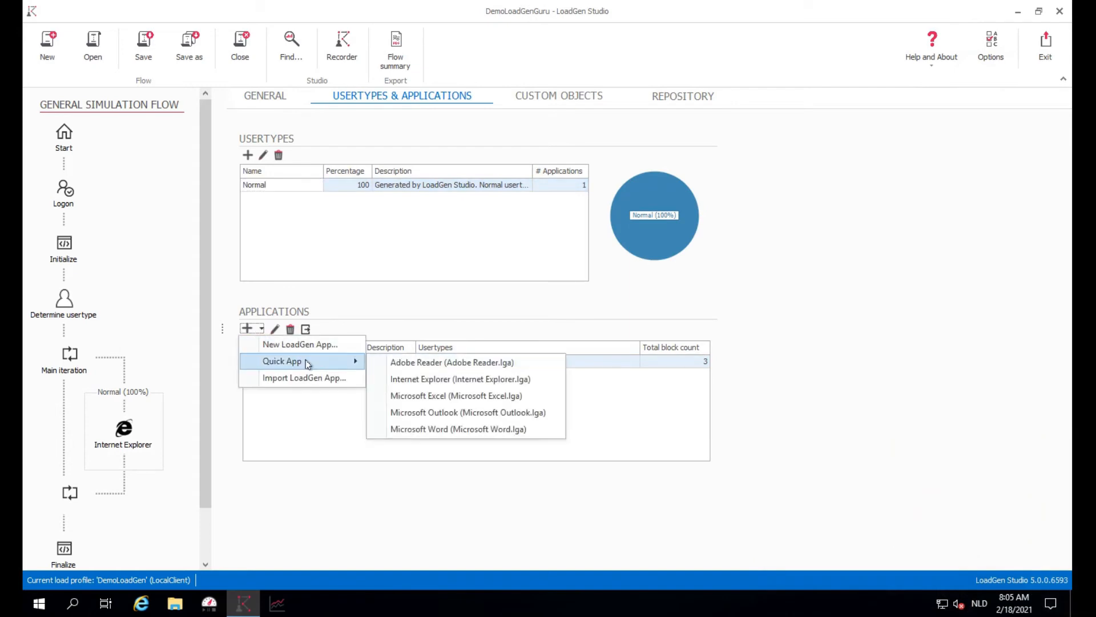
click(412, 380)
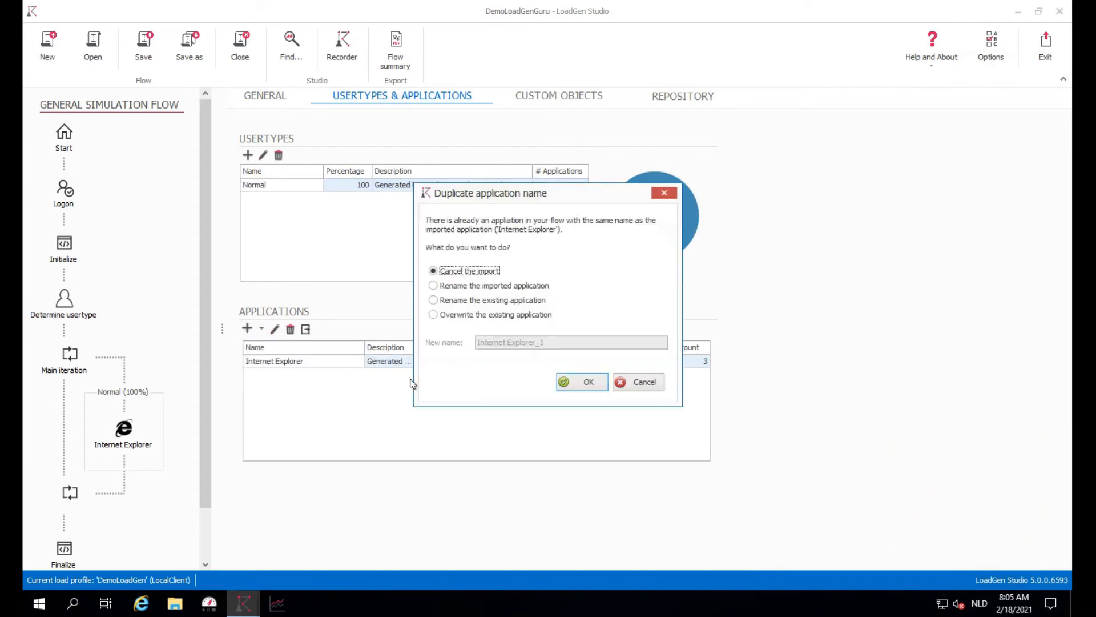
click(529, 289)
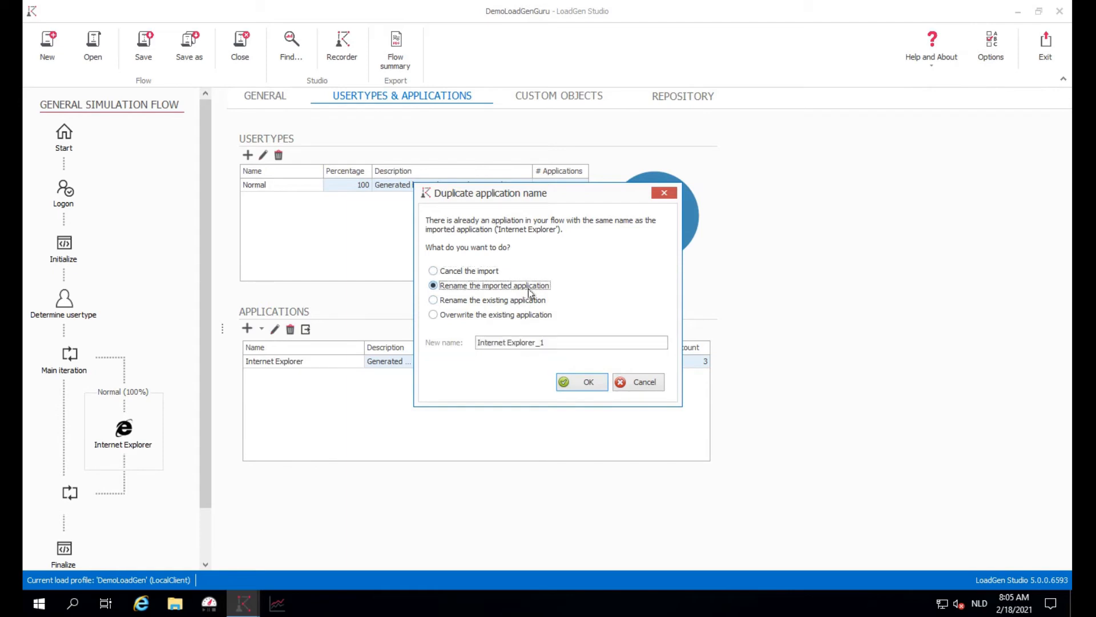
click(548, 343)
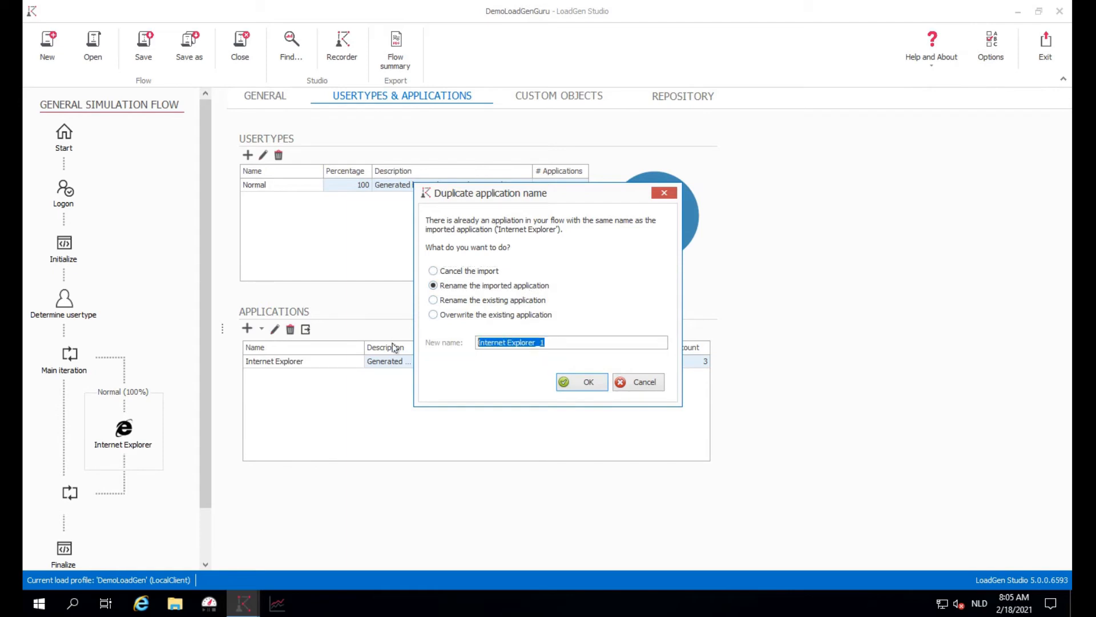
text(GoogleChr)
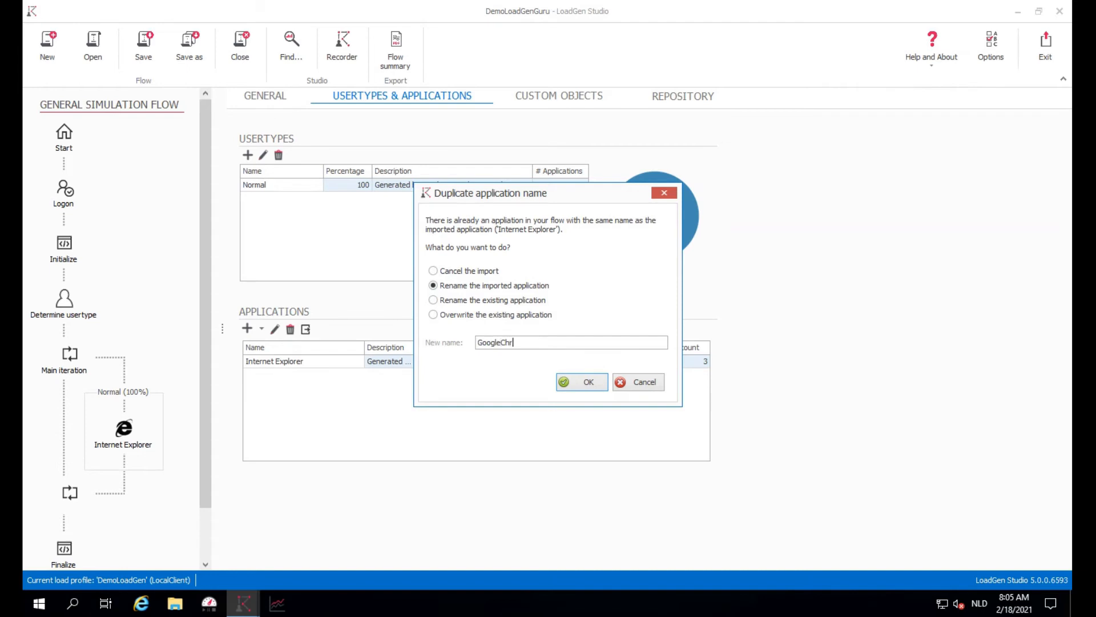
text(ome)
key(Return)
Edit the GoogleChrome application's basic properties and switch its icon type to a custom icon
click(340, 379)
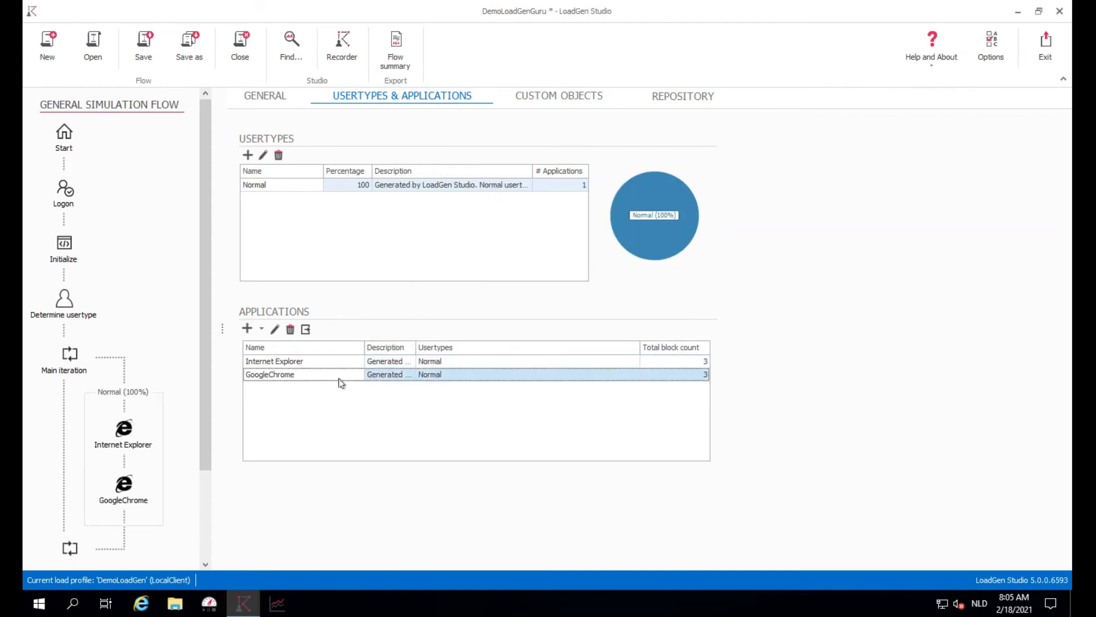
double_click(340, 378)
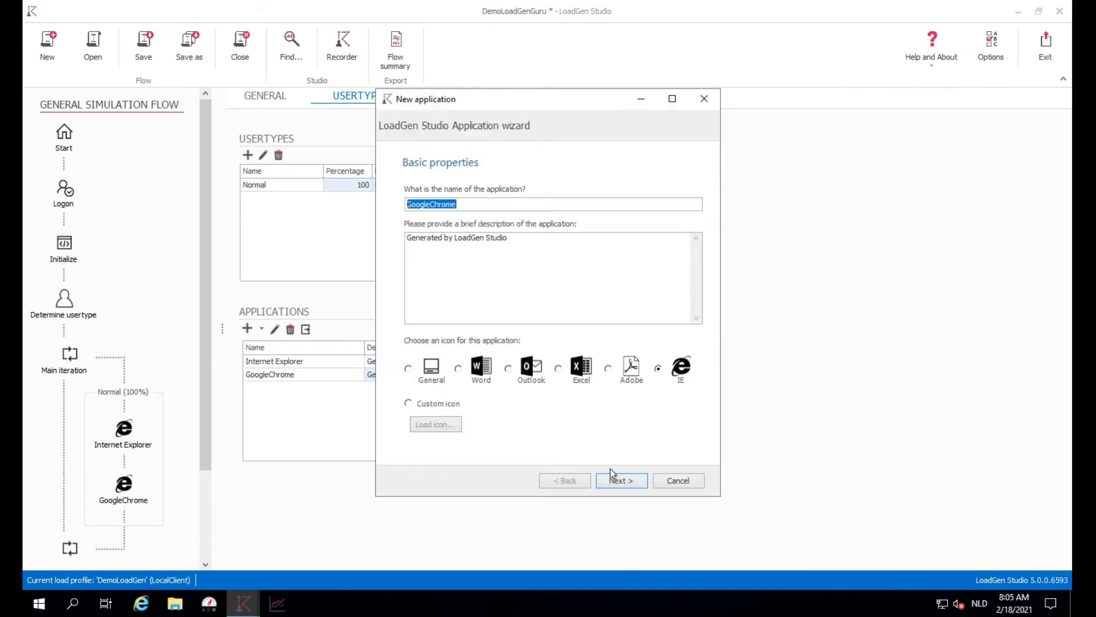
click(431, 405)
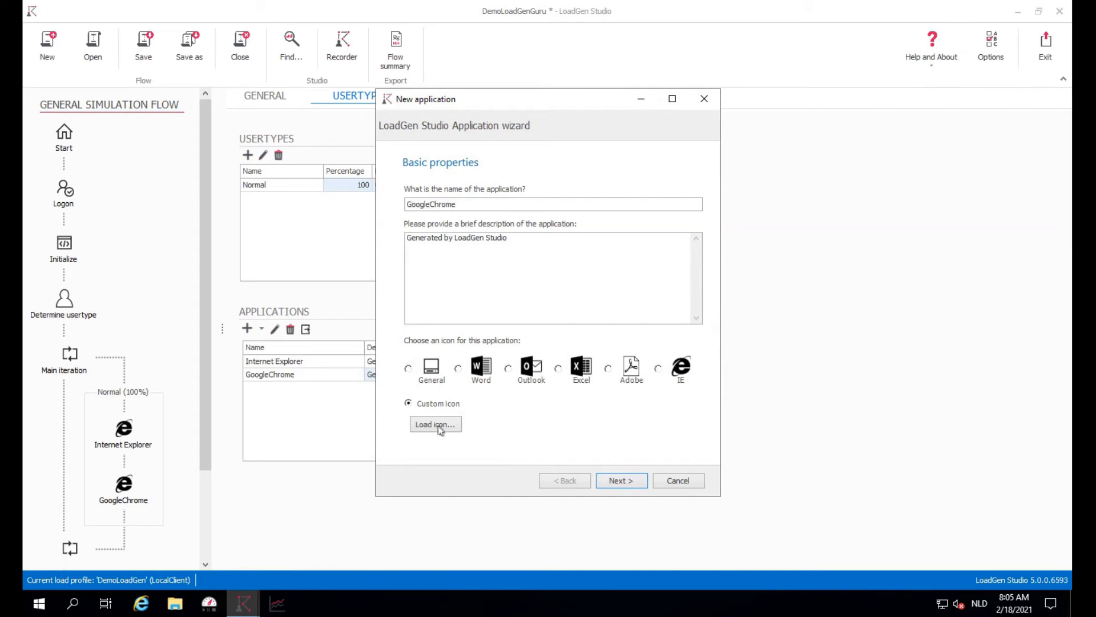
Load the icon from the chrome executable in Program Files\Google\Chrome\Application on drive C and finish the application wizard
click(447, 422)
click(448, 339)
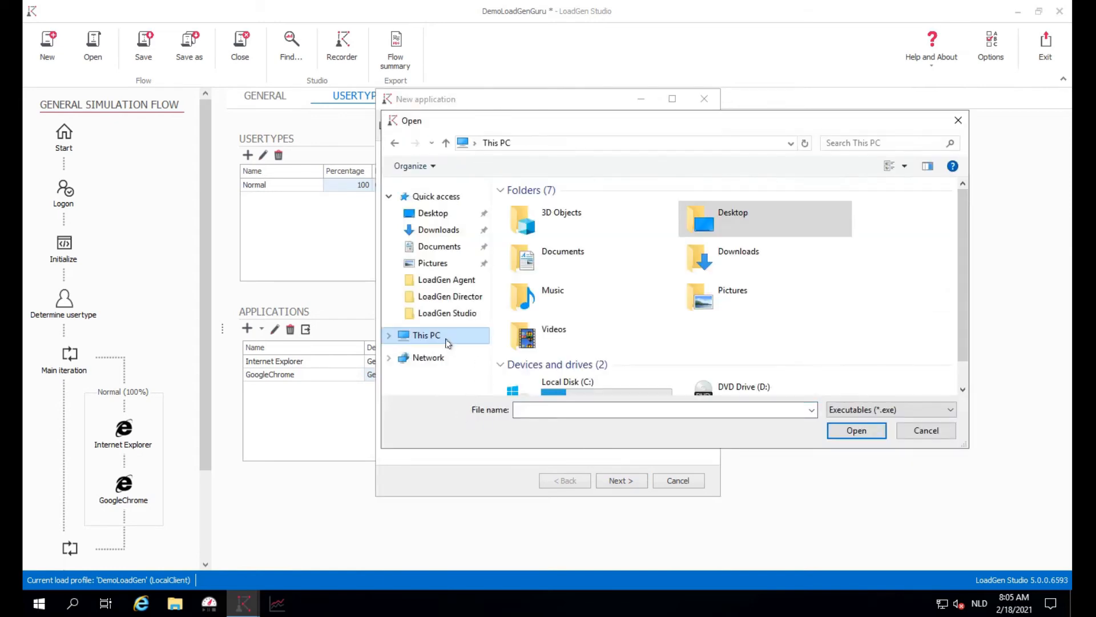
double_click(606, 366)
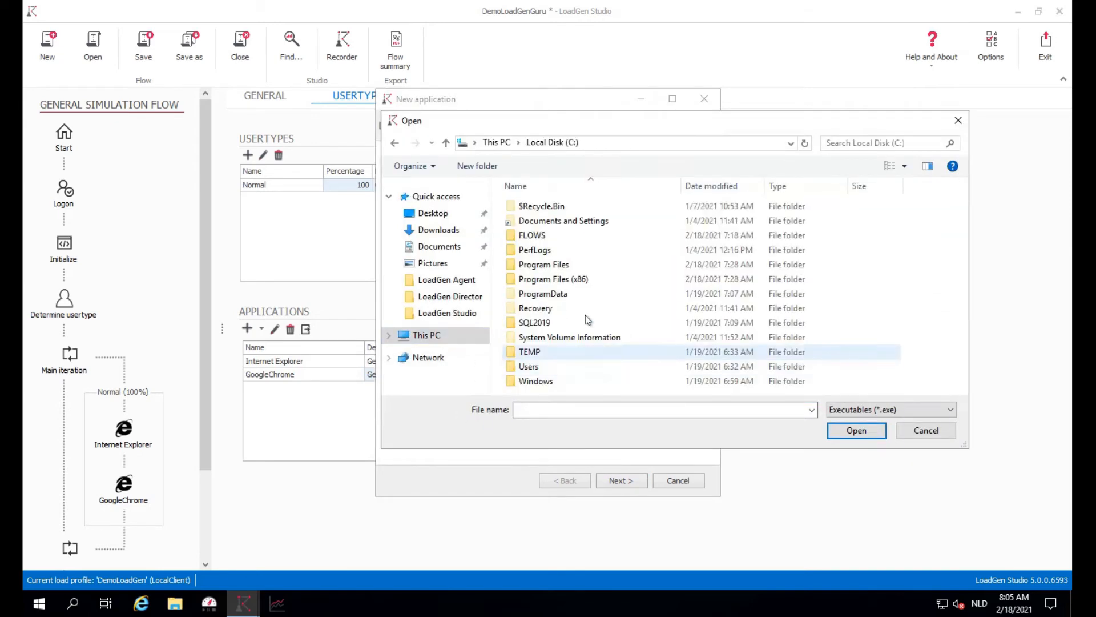
double_click(578, 265)
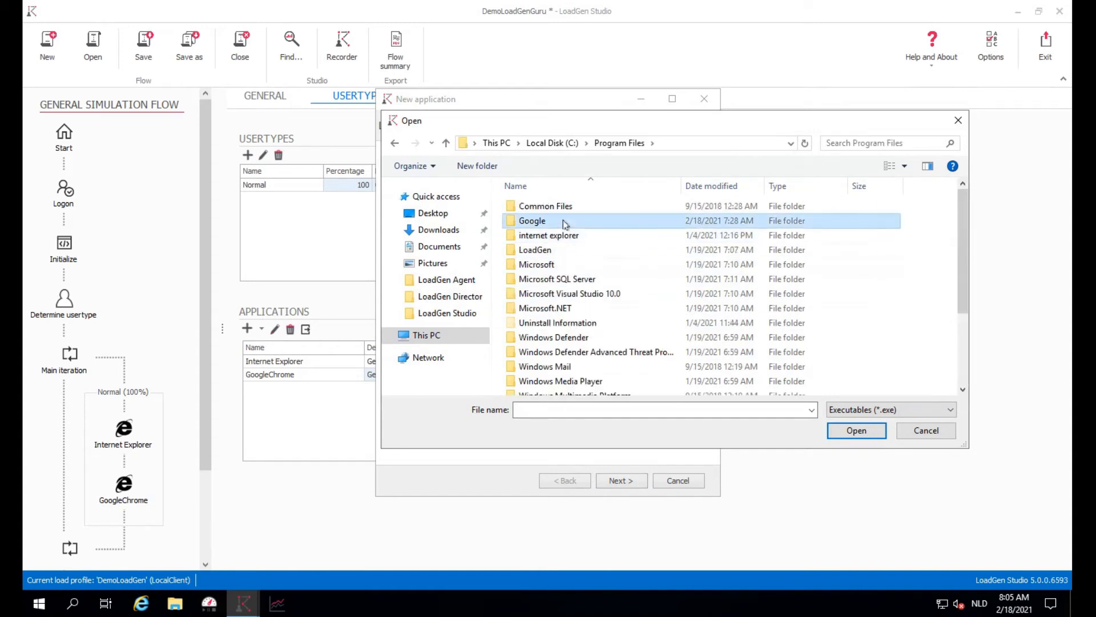
double_click(563, 222)
double_click(565, 207)
double_click(565, 209)
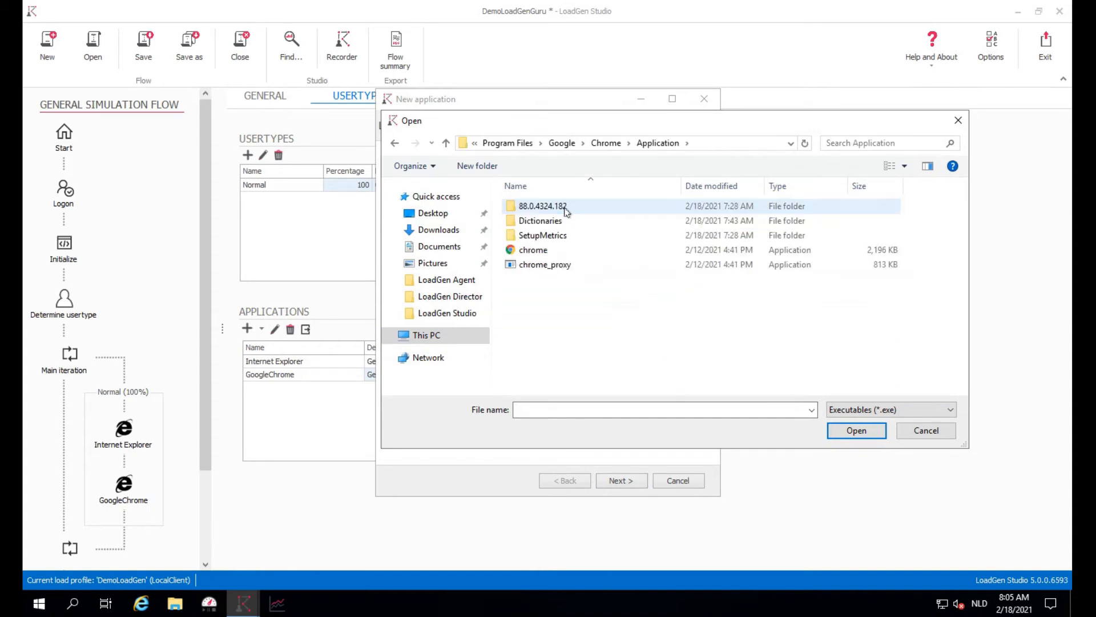
double_click(557, 251)
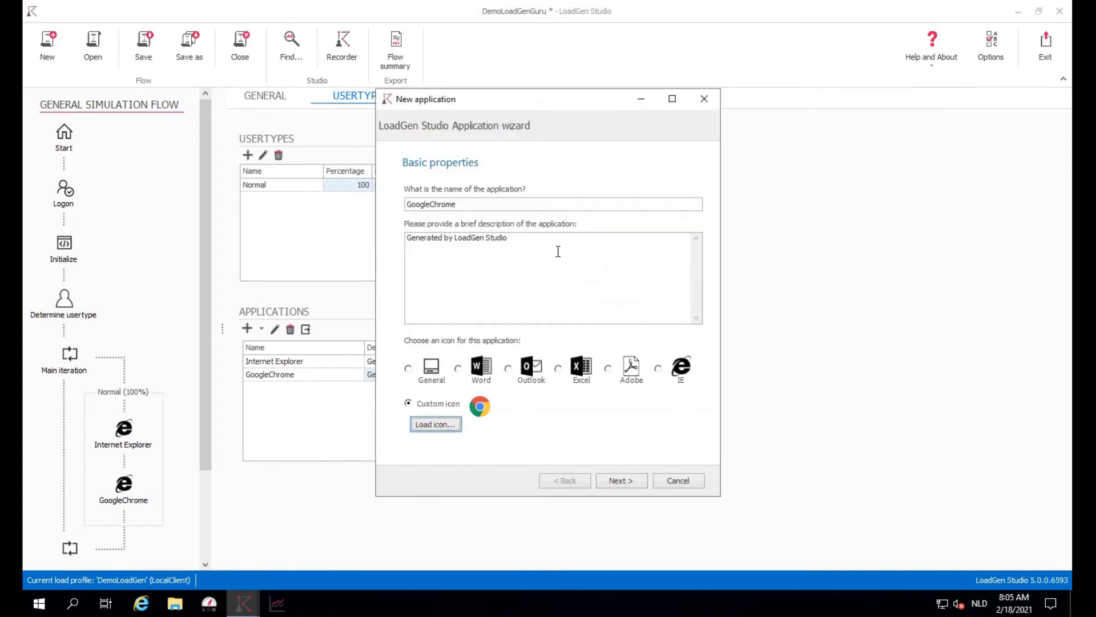
click(620, 480)
click(621, 481)
click(621, 481)
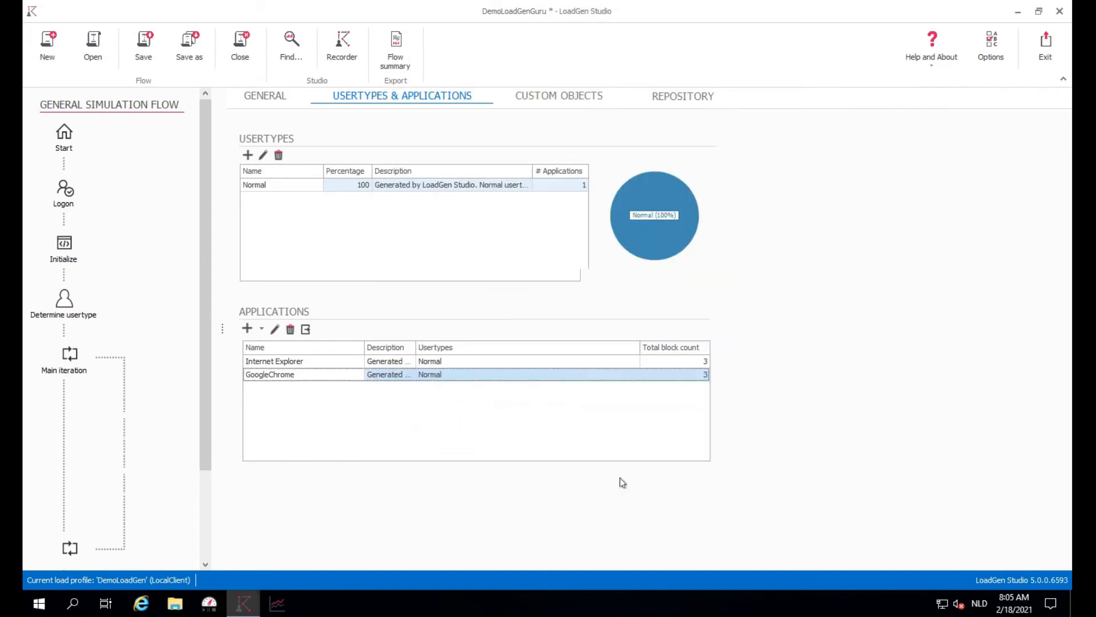
Open GoogleChrome's Starting application block in the recorder and expand its startup actions
click(139, 494)
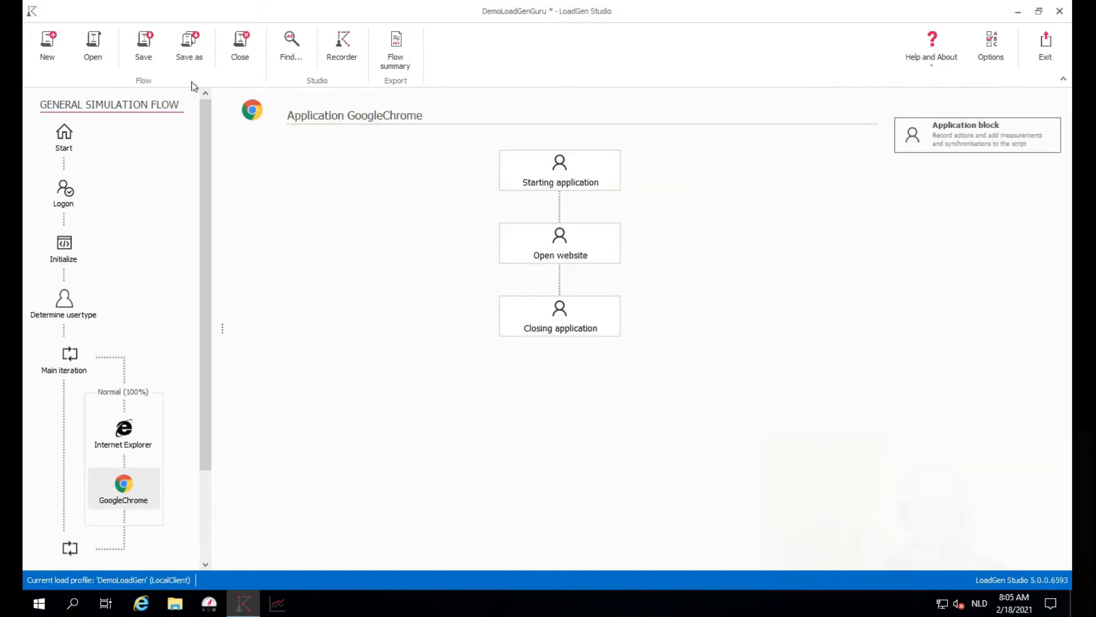
double_click(595, 178)
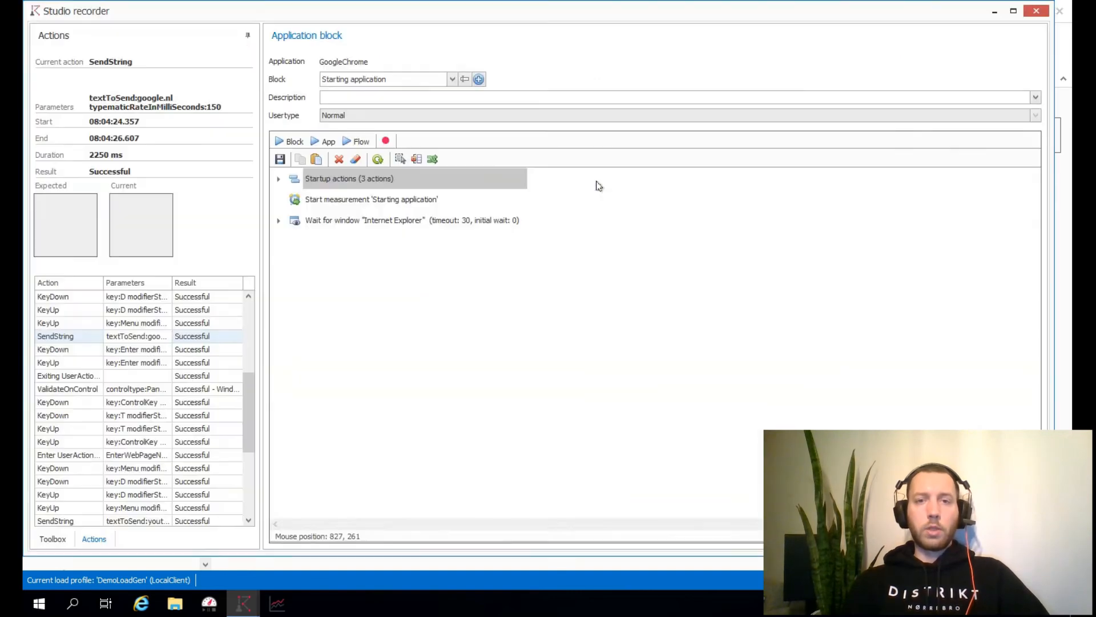
click(279, 180)
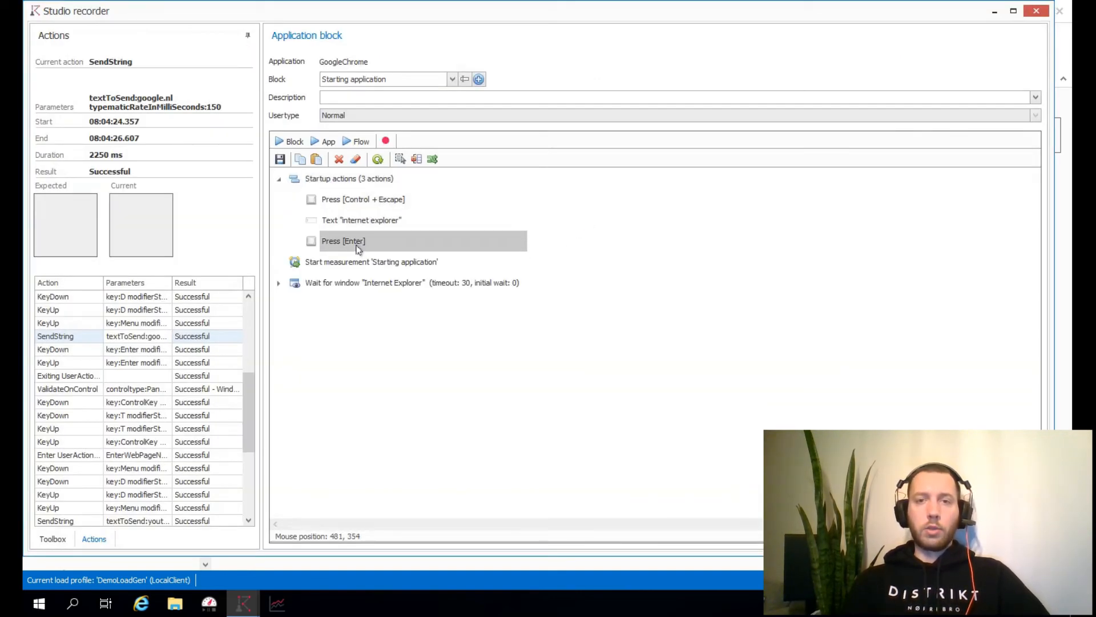
Switch to Internet Explorer's Starting application block and go through its three startup actions
click(379, 82)
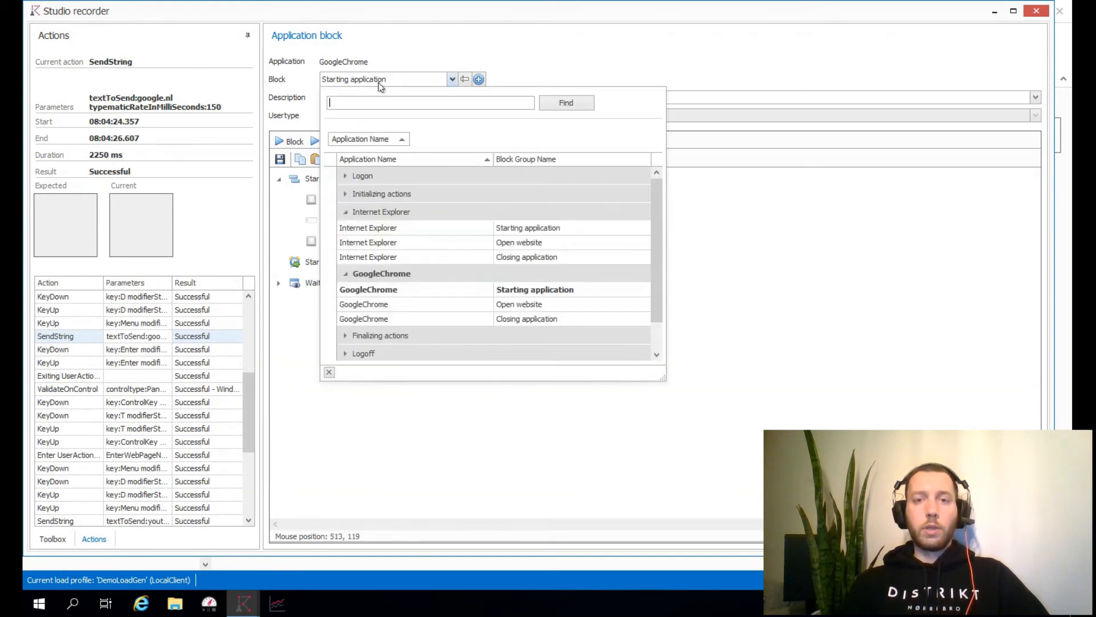
click(377, 228)
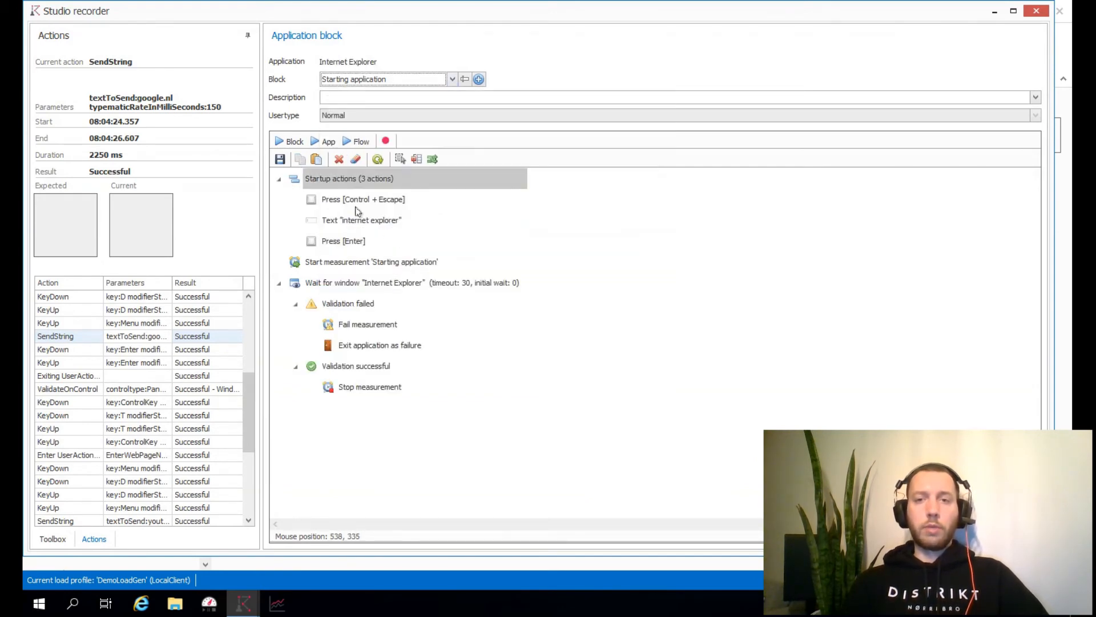
click(354, 202)
click(352, 222)
click(349, 241)
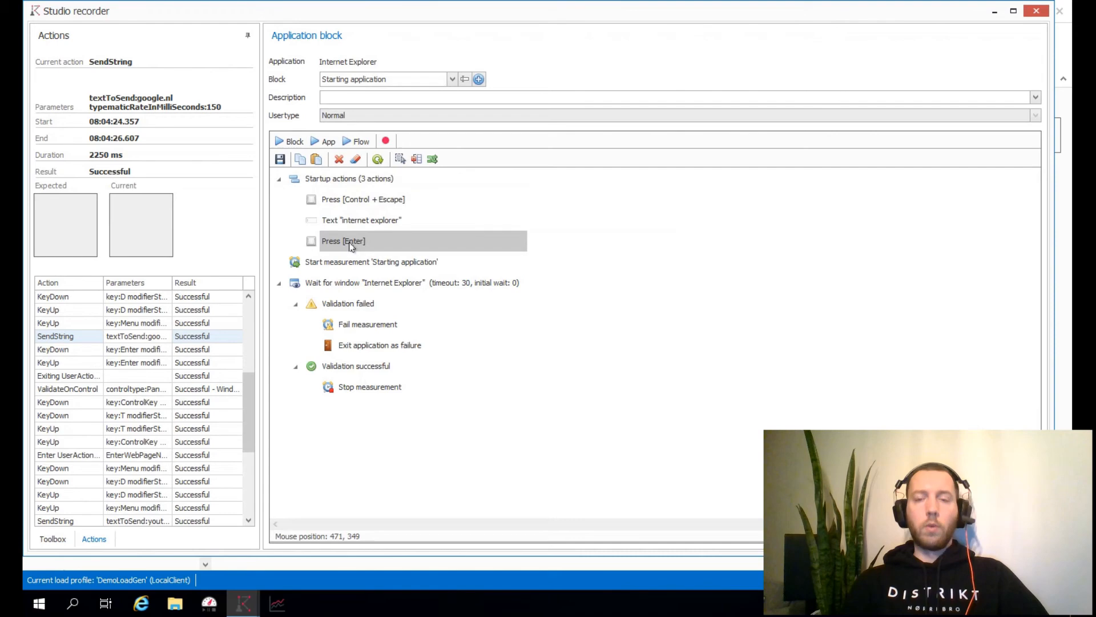
Turn the three Internet Explorer startup actions into a useraction block named AppStart and place it under Startup actions
click(345, 181)
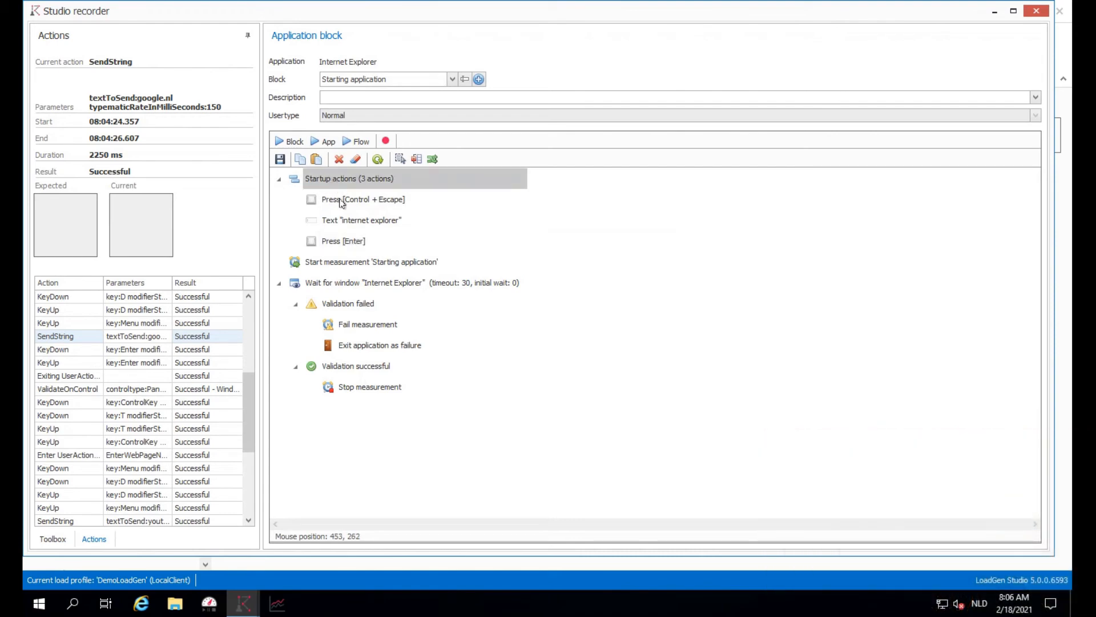
click(341, 203)
shift+click(350, 247)
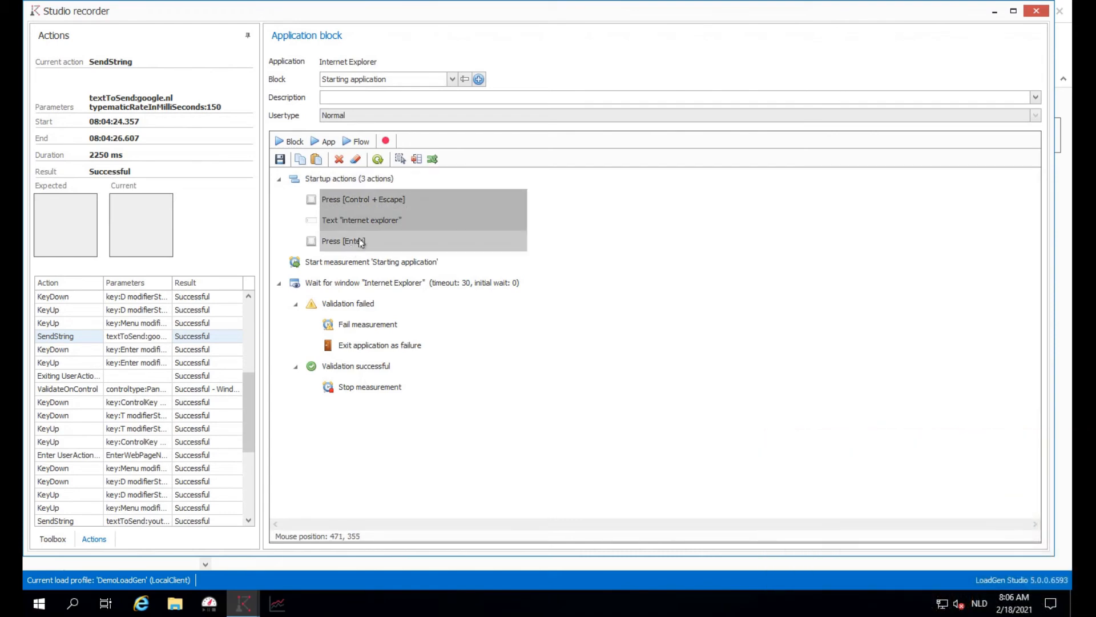
right_click(369, 217)
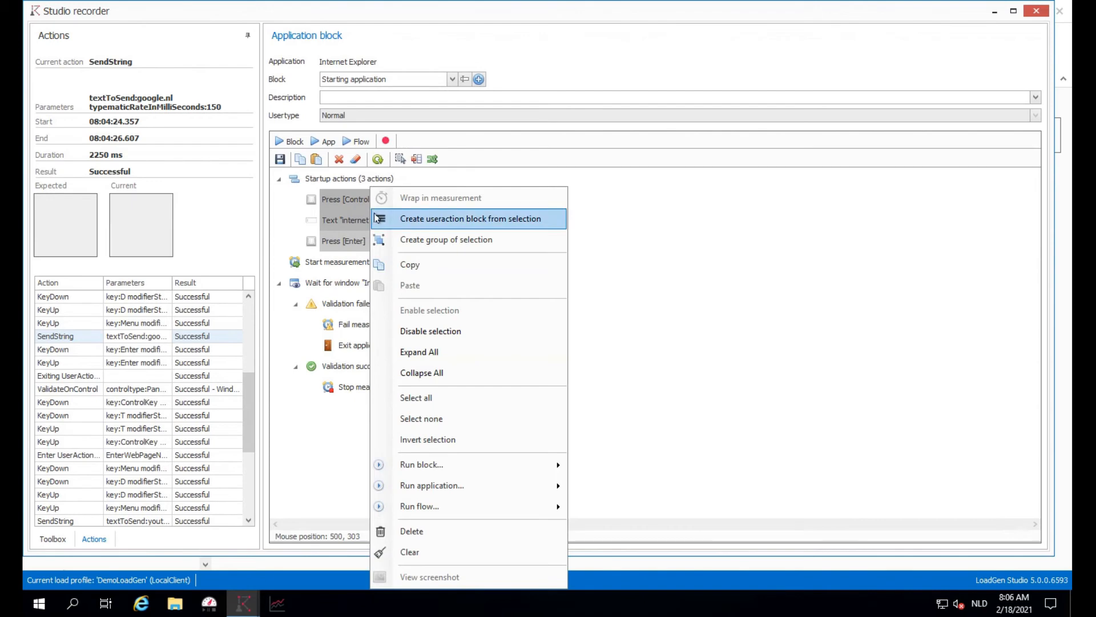
click(421, 218)
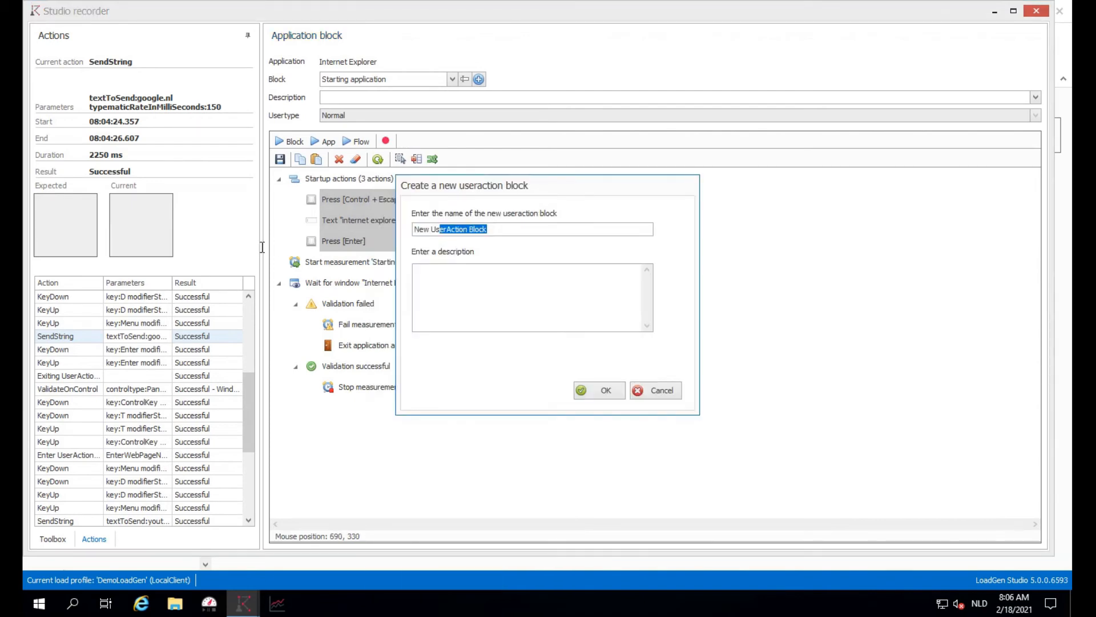
text(AppStart)
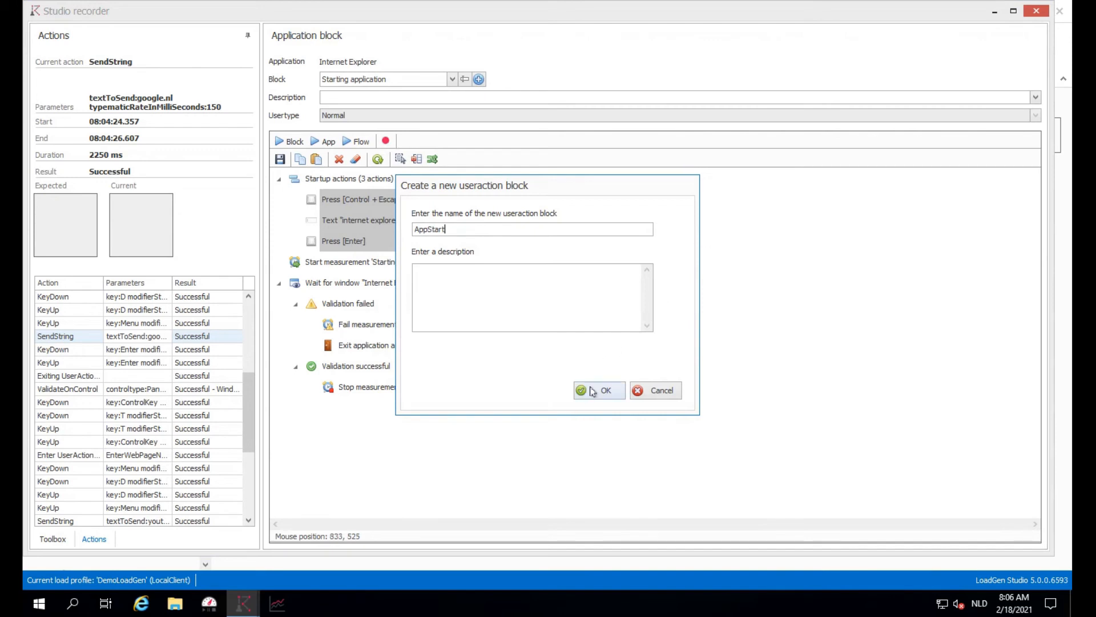
click(592, 391)
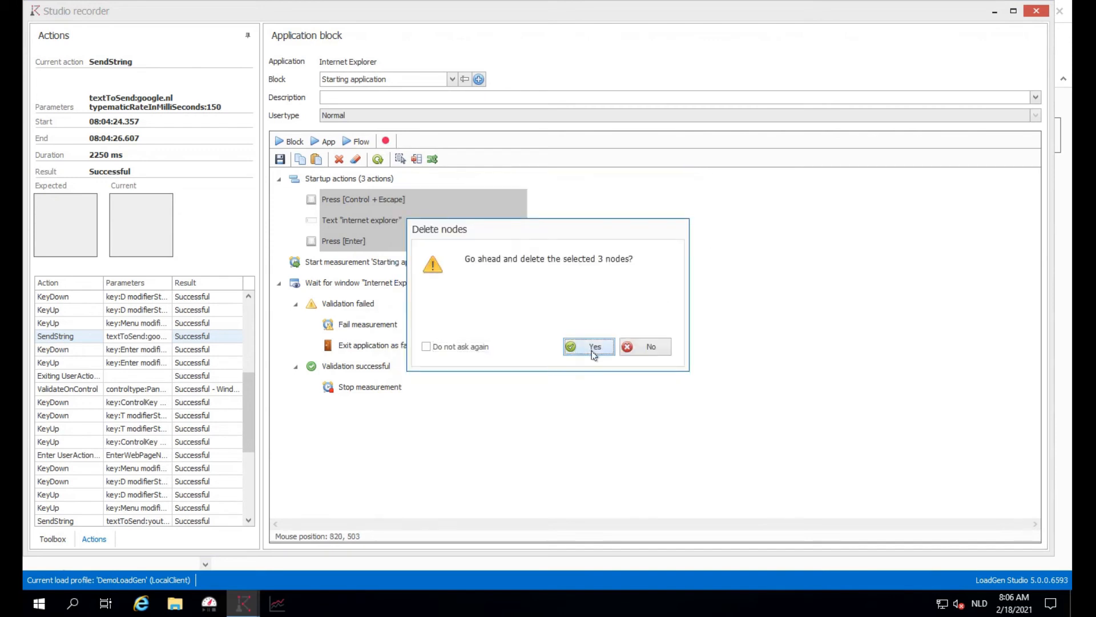
click(595, 349)
drag(344, 341, 345, 180)
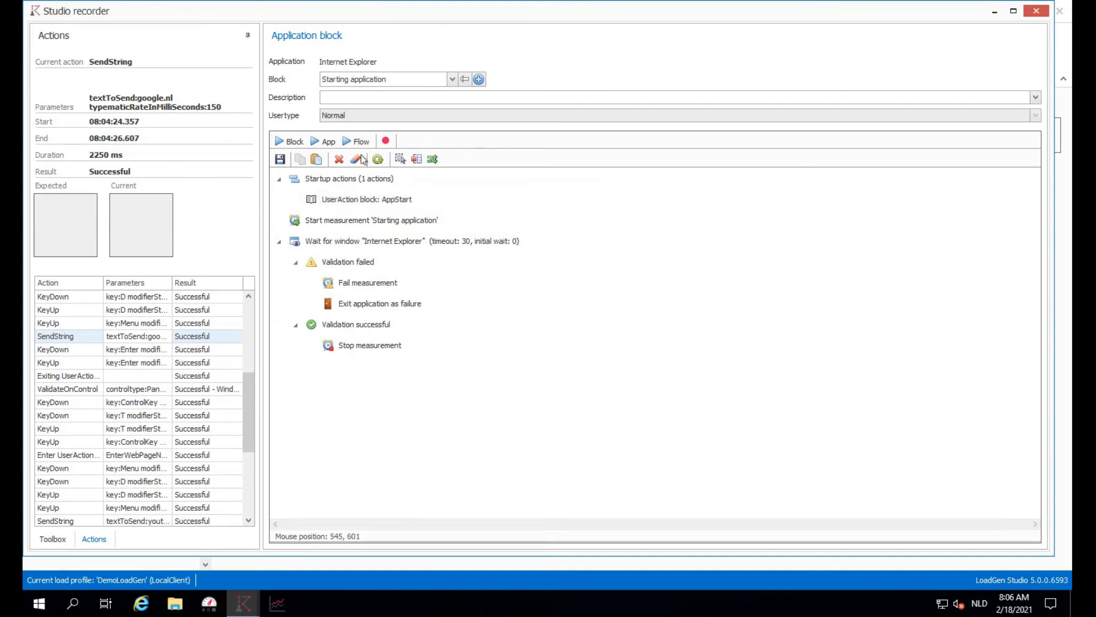
Replace the three startup actions in GoogleChrome's Starting application block with the AppStart useraction block
click(382, 81)
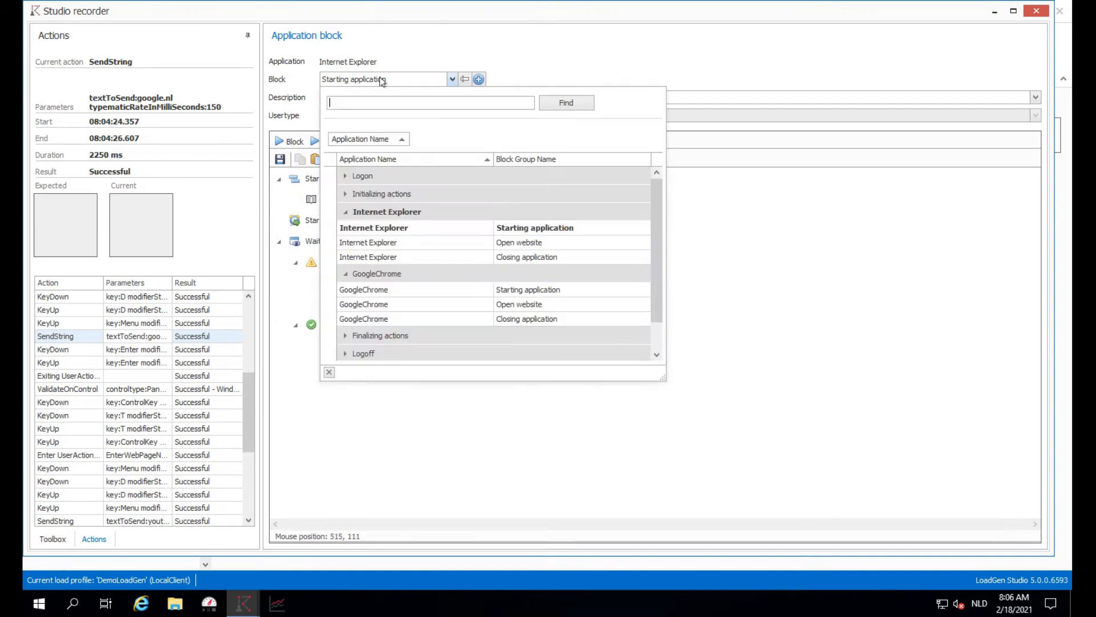
click(384, 288)
click(352, 201)
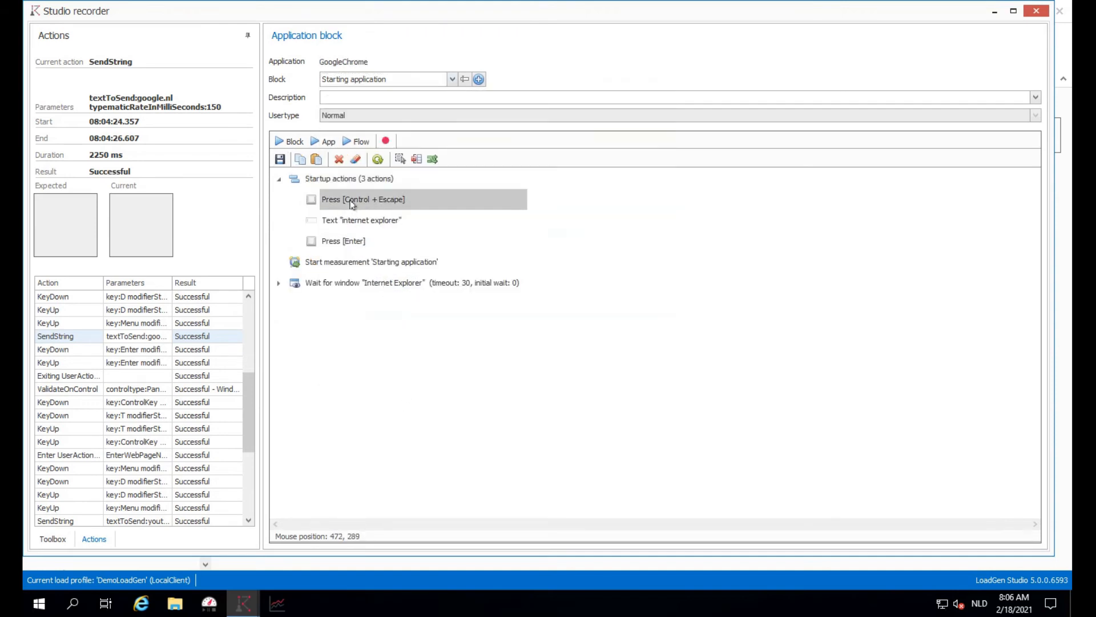
shift+click(356, 242)
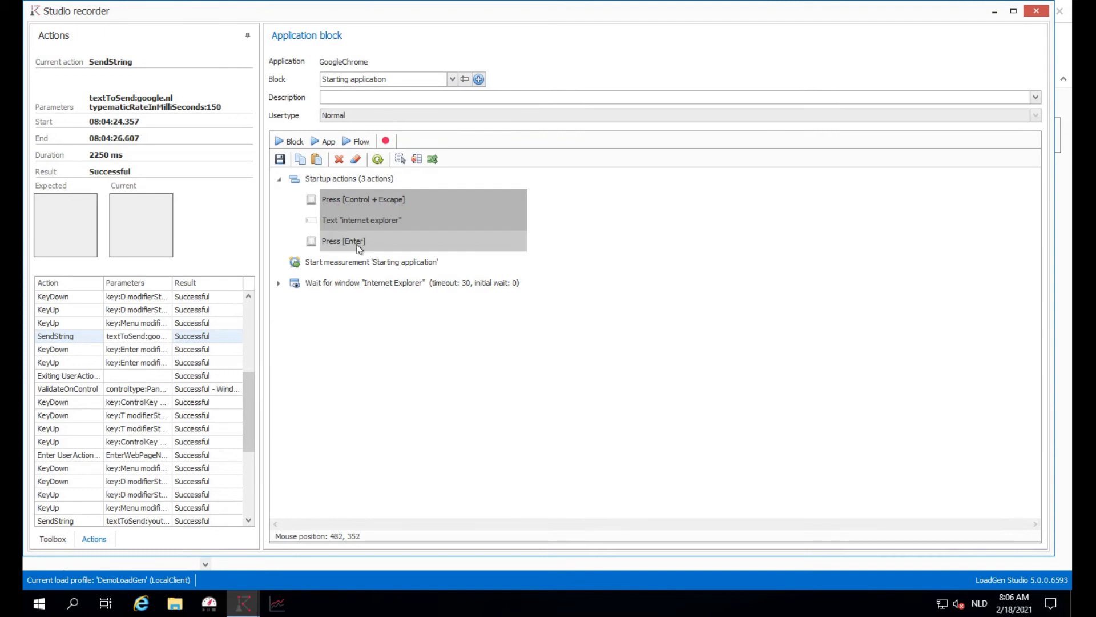
key(Delete)
key(Return)
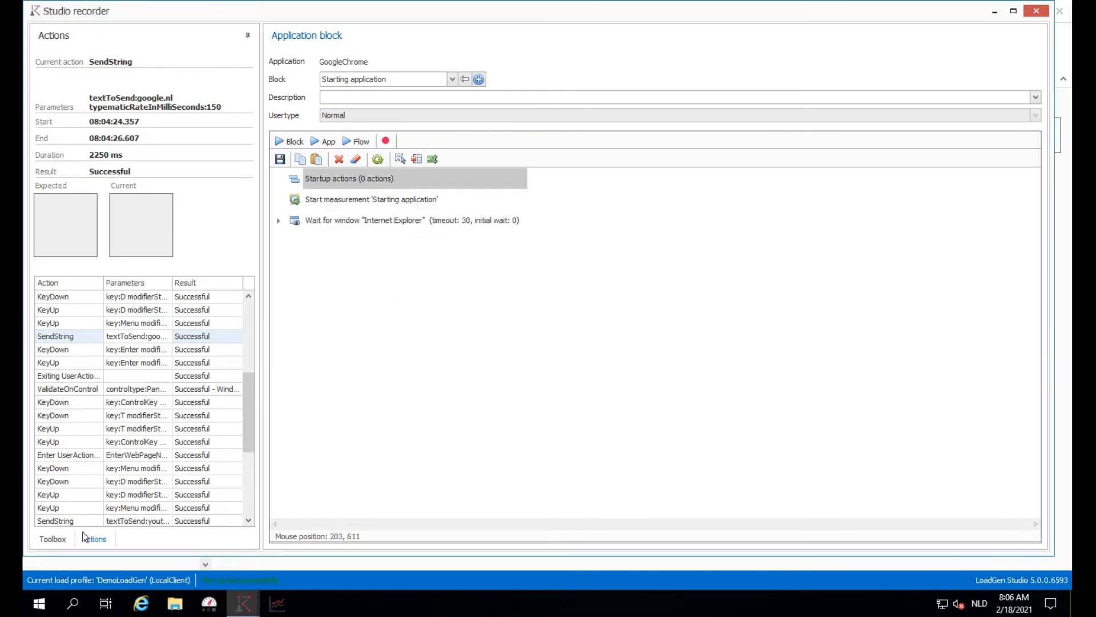
click(55, 539)
drag(112, 121, 330, 181)
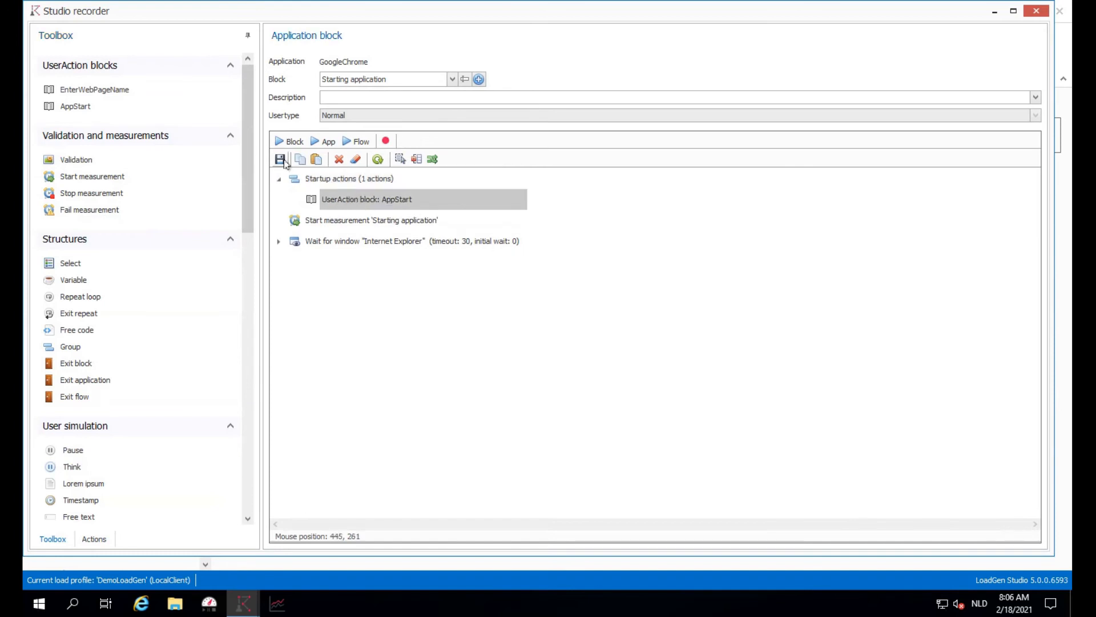
Add a variable adjustment to the startup actions of Internet Explorer's Starting application block, using a new text variable named AppName
click(393, 80)
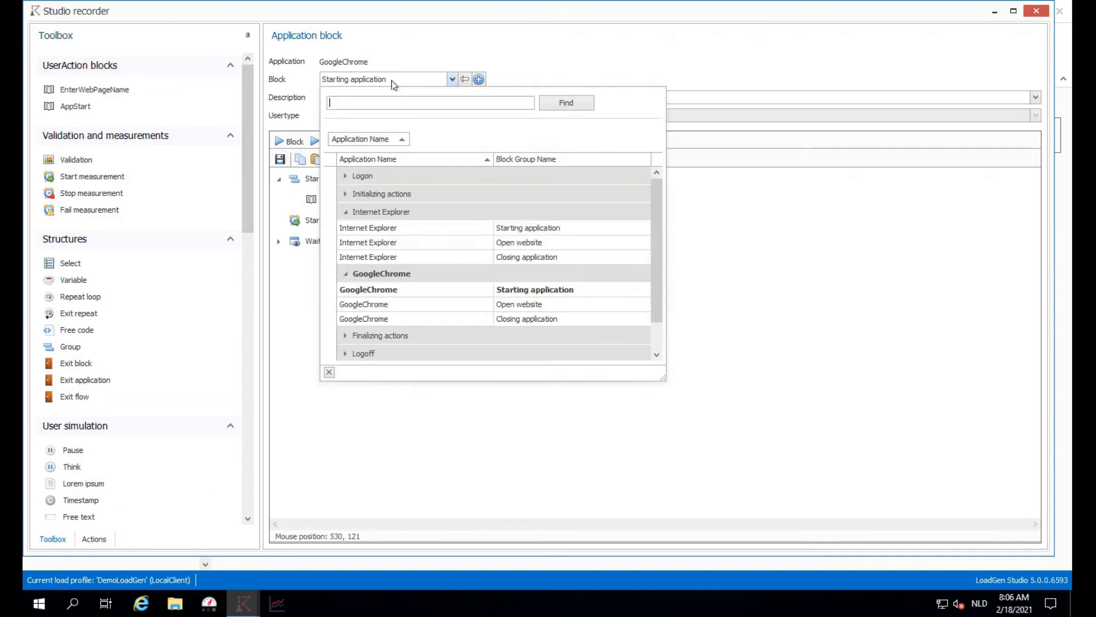
click(376, 230)
drag(65, 276, 325, 172)
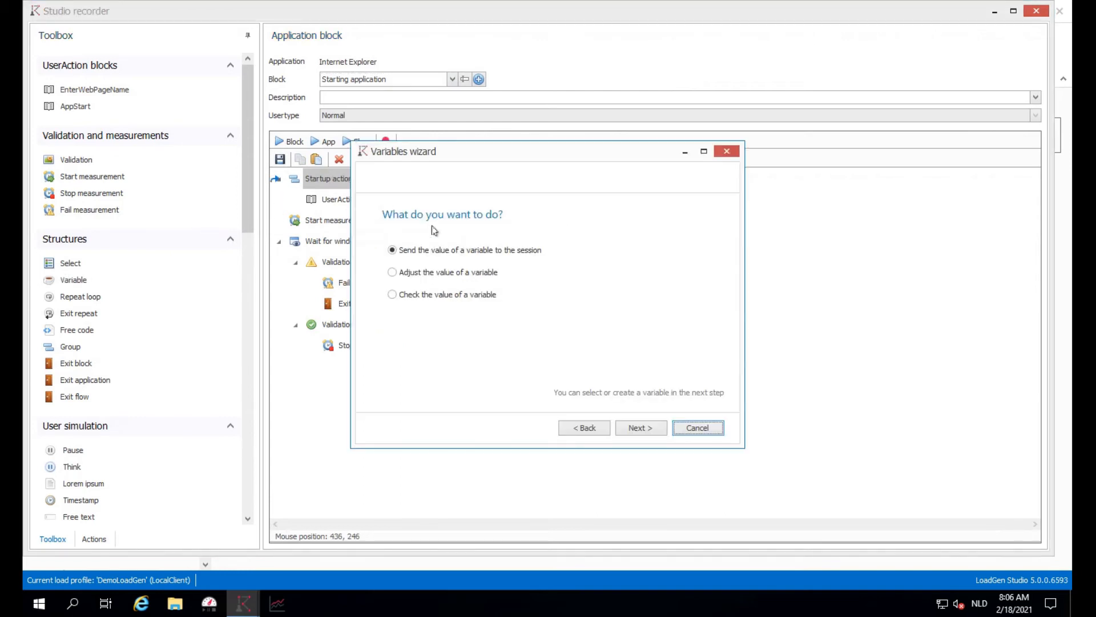
click(472, 275)
click(636, 427)
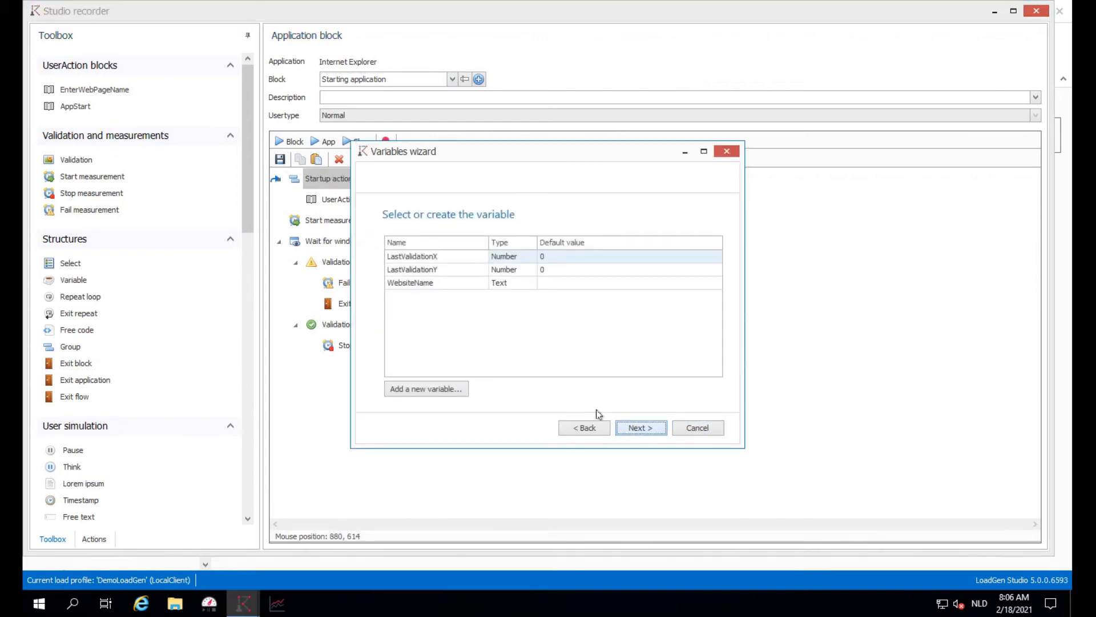
click(431, 389)
text(AppName)
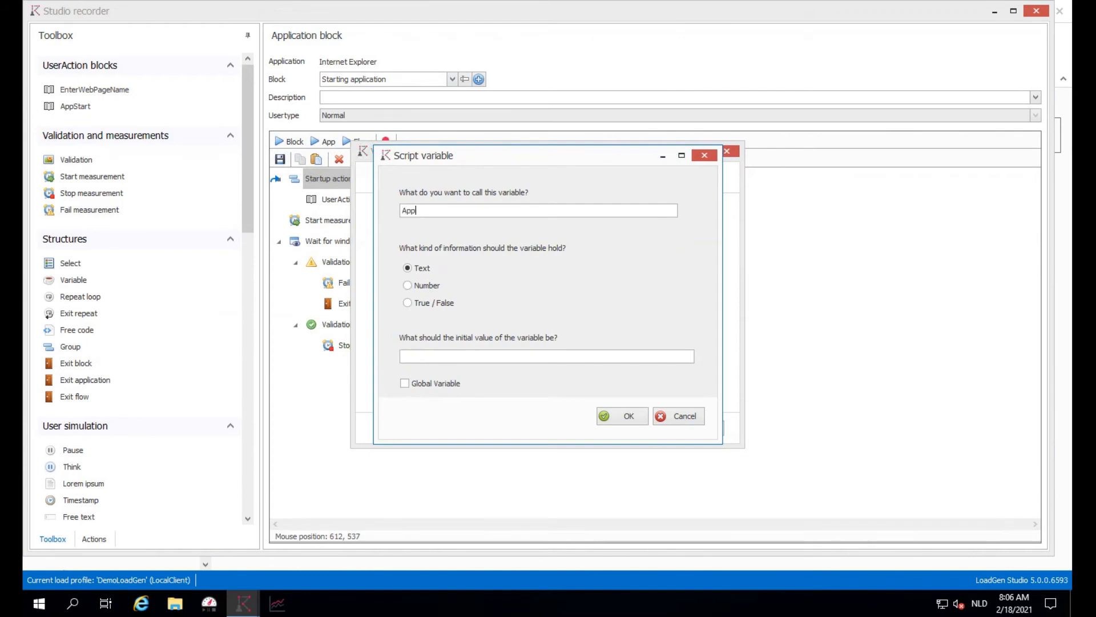
click(628, 415)
click(641, 427)
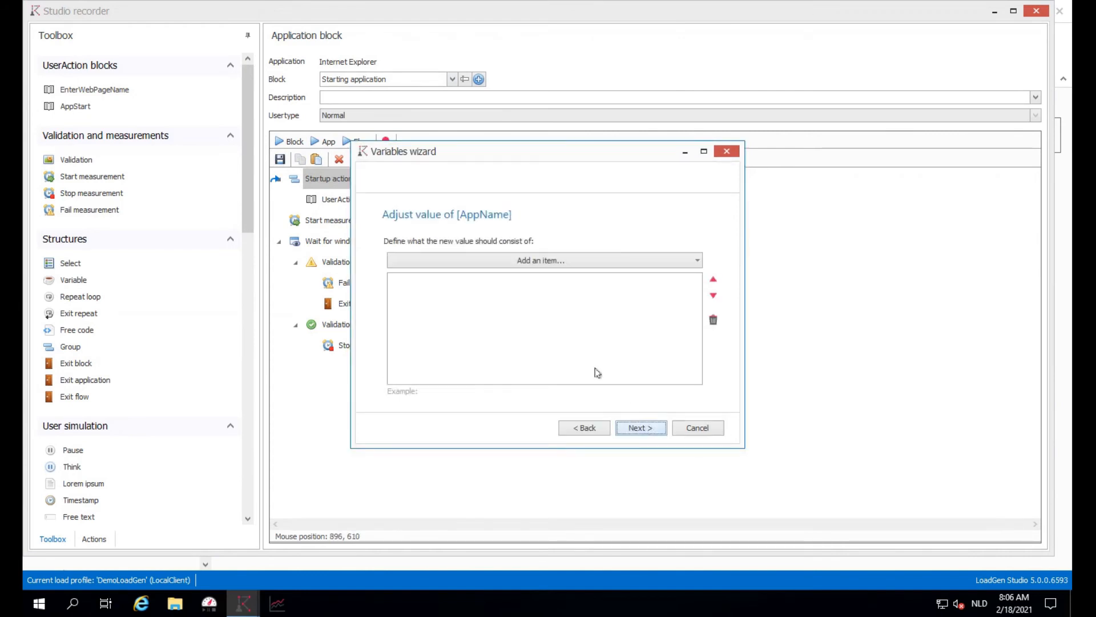
Set the new value of AppName to the free text "Internet Explorer" and finish the variables wizard
click(558, 263)
click(460, 278)
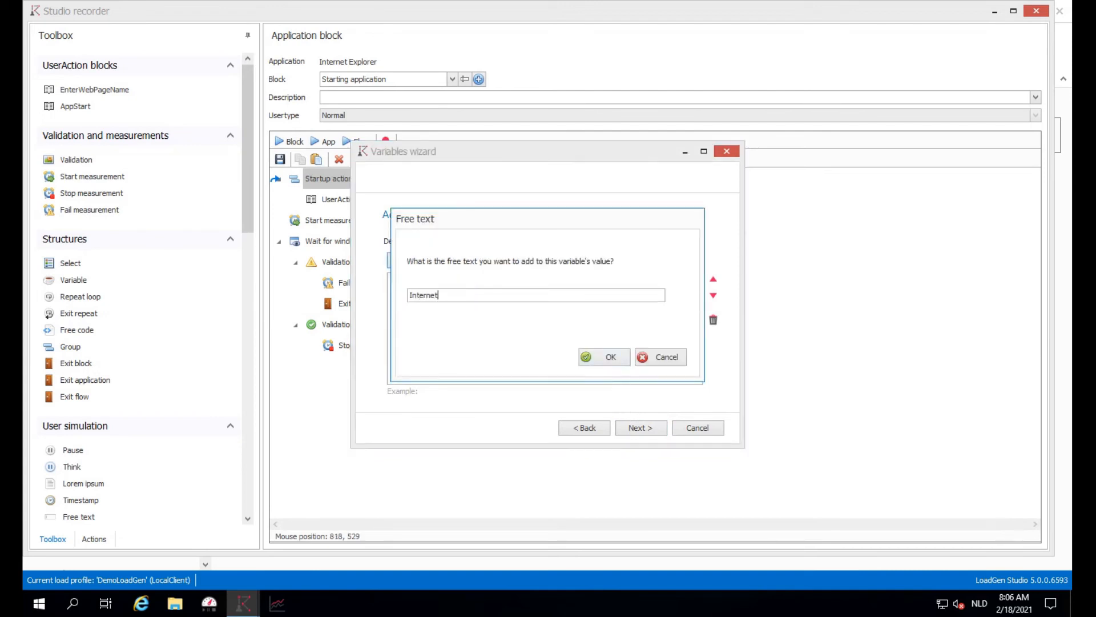
text(Internet Explorer)
click(594, 359)
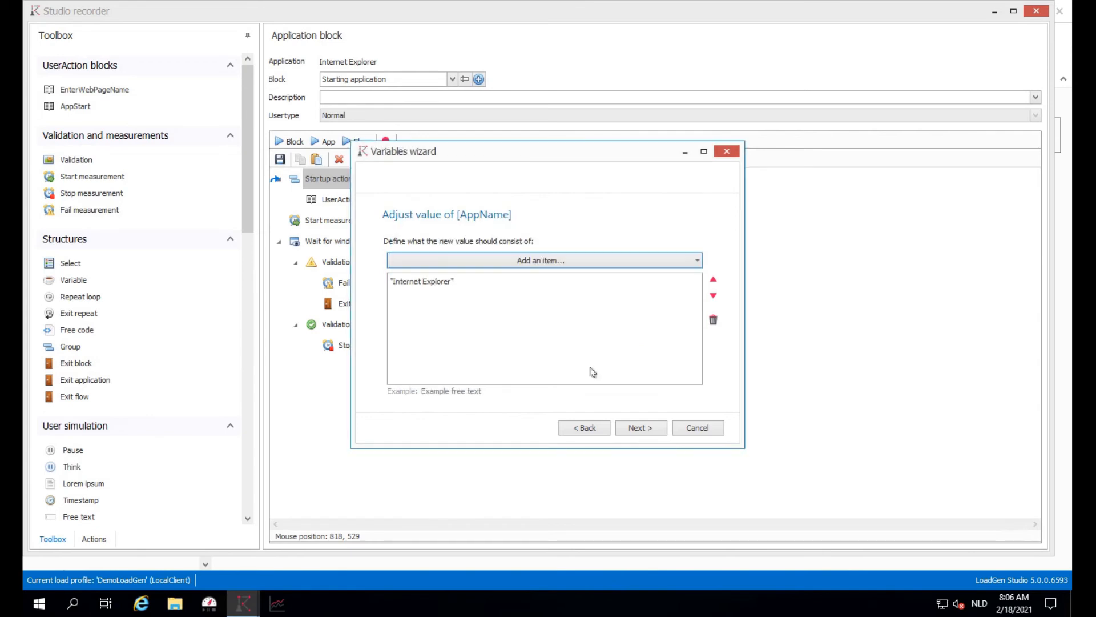
click(639, 427)
click(639, 427)
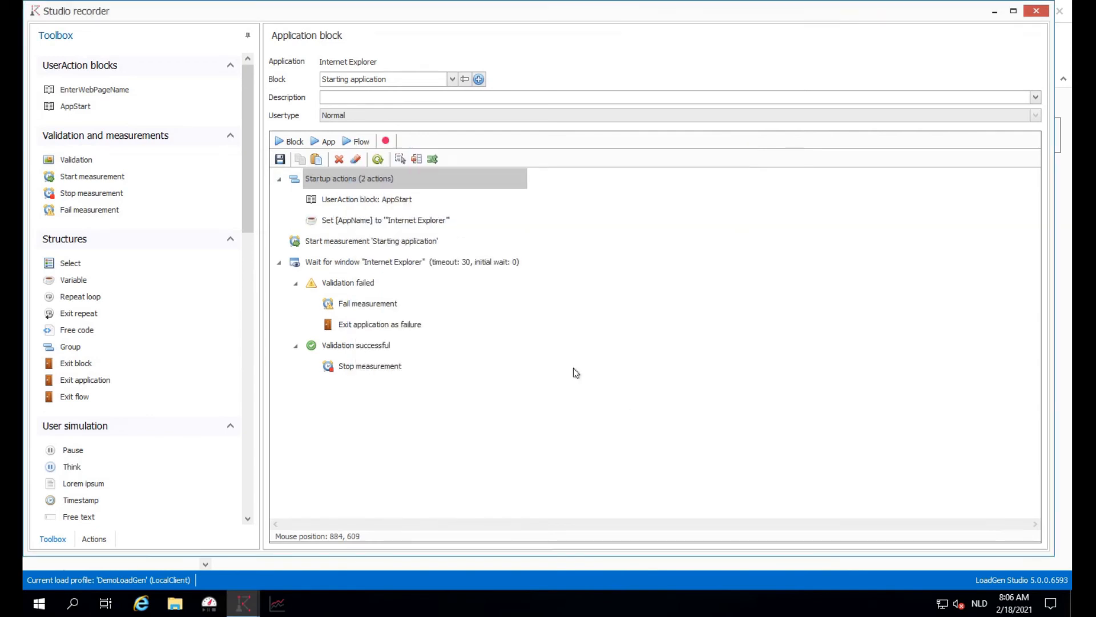
Move the AppName assignment above AppStart, and add an action sending the AppName variable's value after Control + Escape inside the AppStart block
drag(392, 222, 376, 195)
double_click(392, 226)
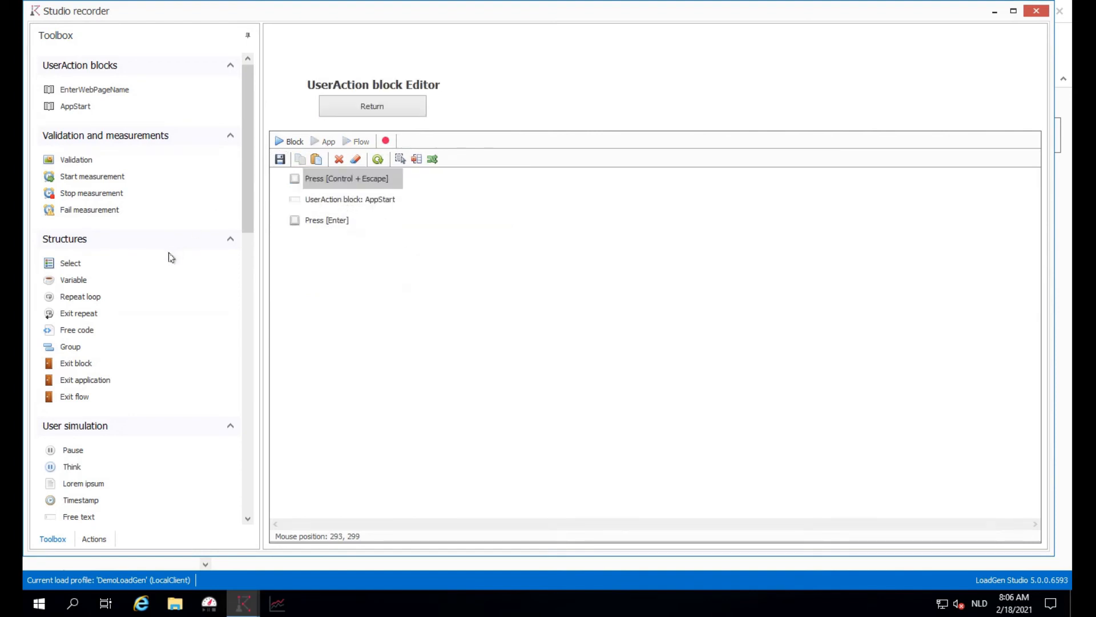
drag(73, 279, 334, 204)
click(641, 430)
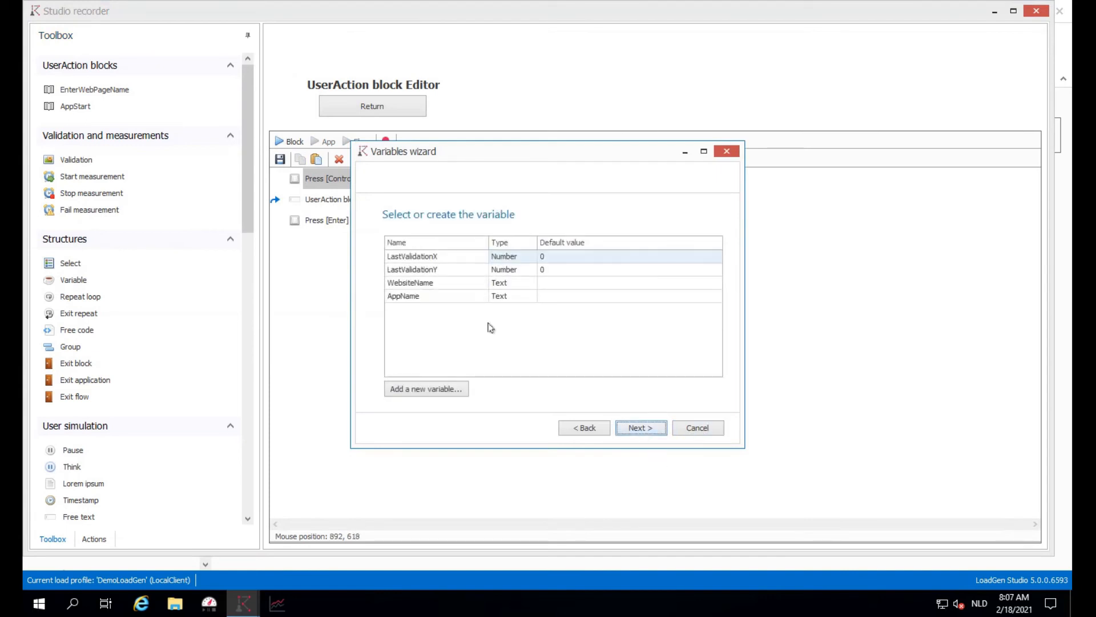
click(494, 296)
click(641, 427)
click(641, 428)
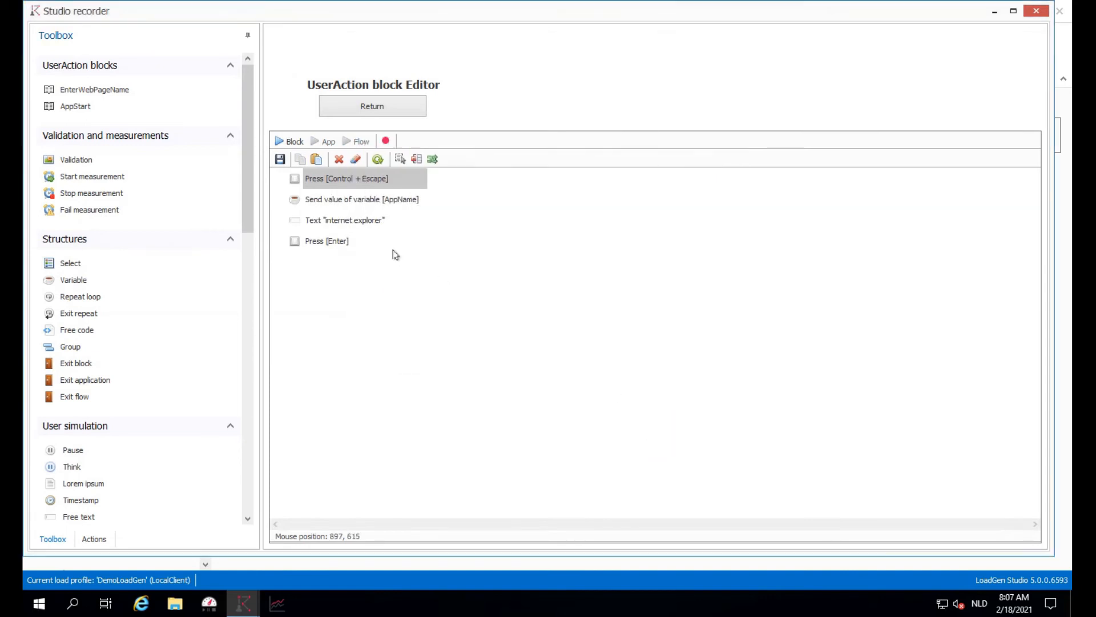
Delete the "internet explorer" text action from the AppStart block, save the flow and return to the application block
click(370, 224)
click(339, 158)
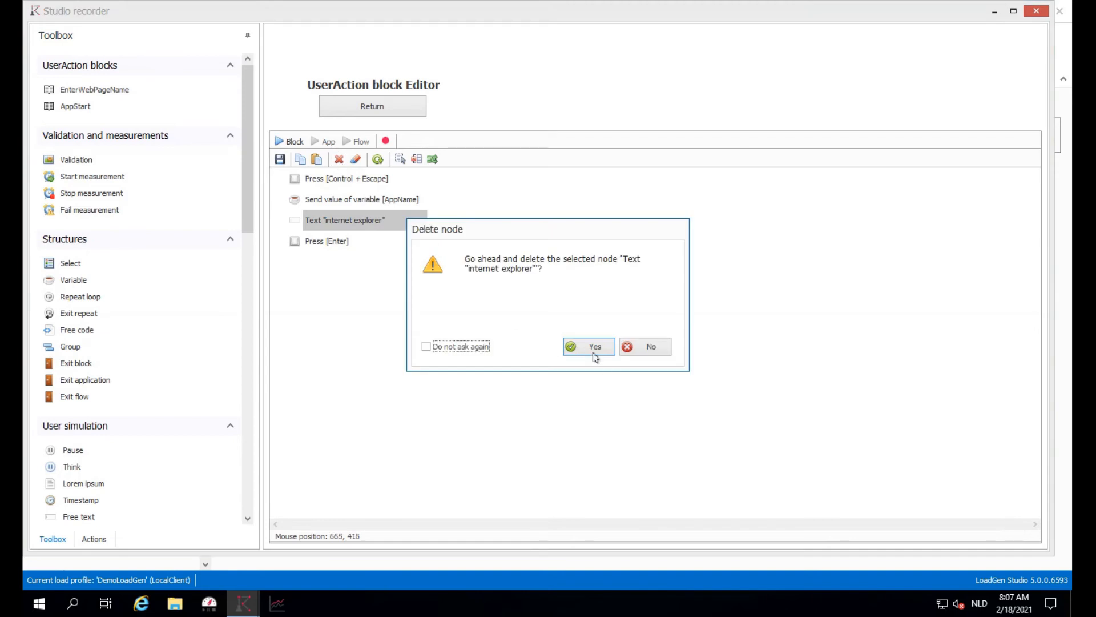
click(594, 347)
click(285, 159)
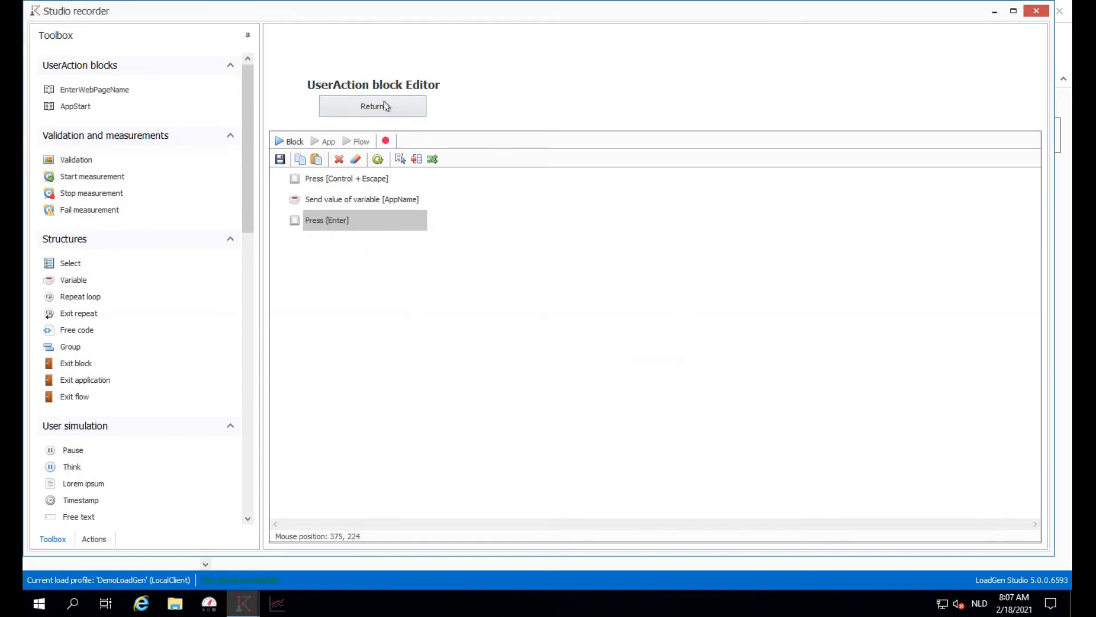
click(385, 105)
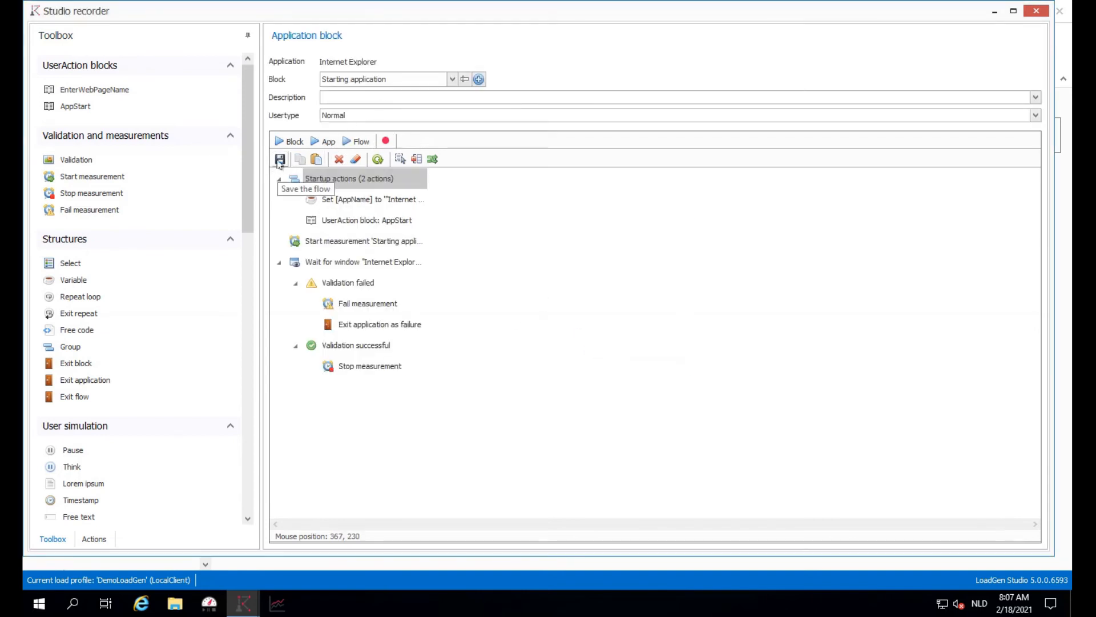
Add a variable adjustment for AppName before AppStart in the startup actions of GoogleChrome's Starting application block
click(363, 78)
click(376, 290)
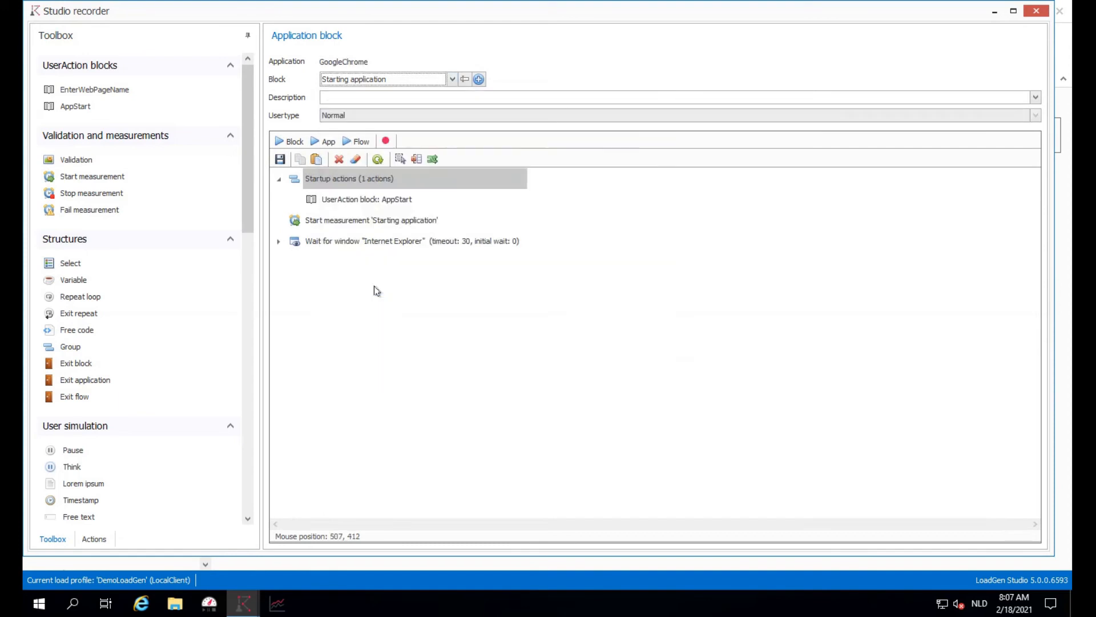
click(337, 201)
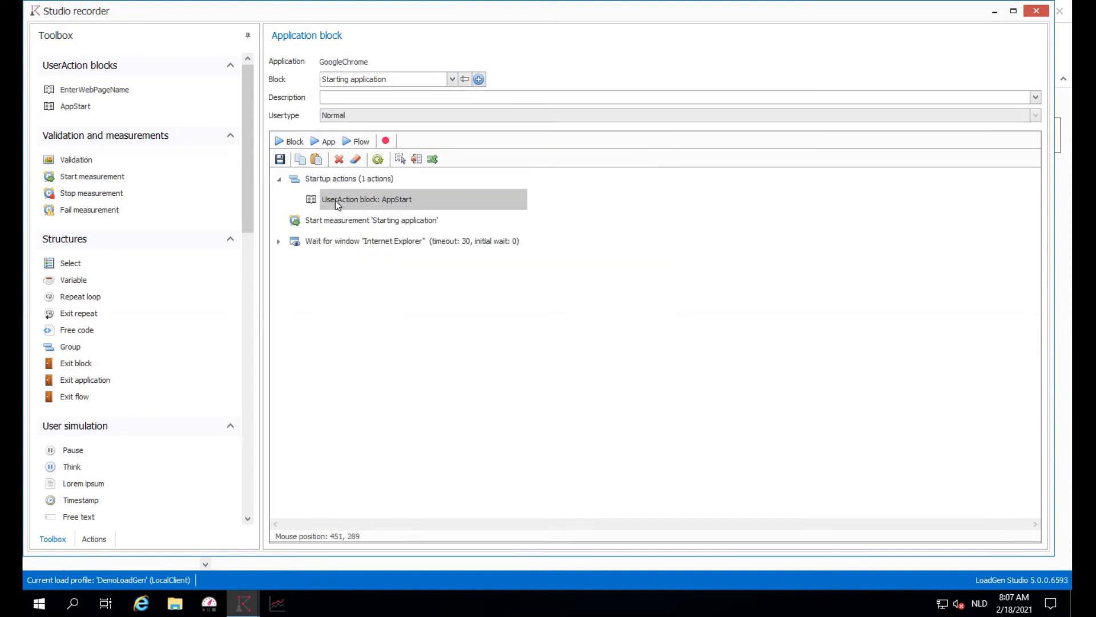
double_click(337, 202)
click(376, 105)
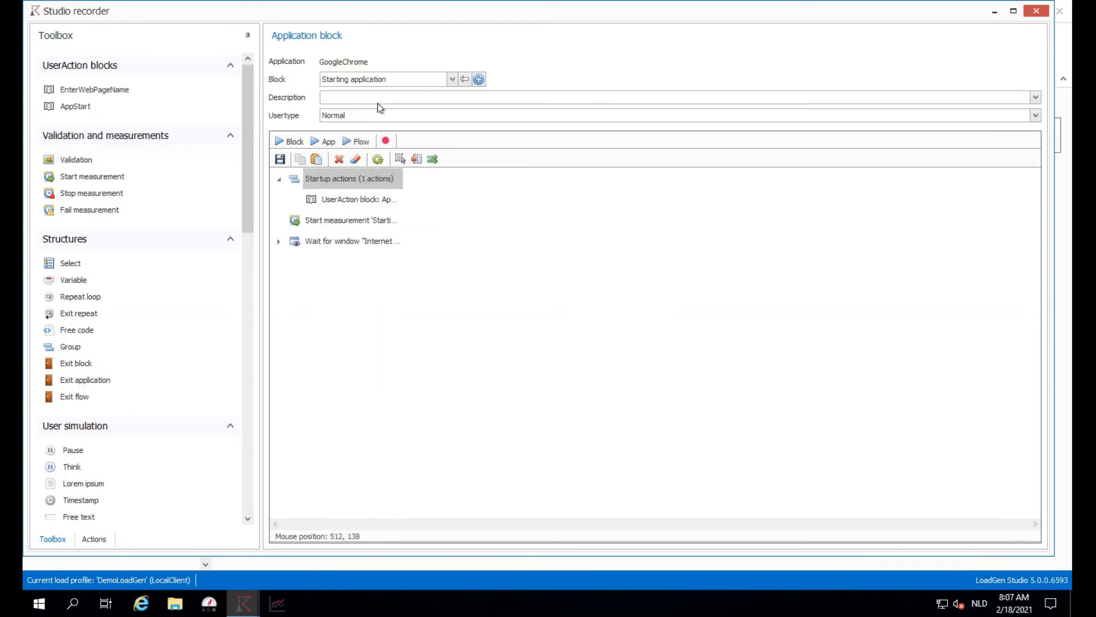
drag(76, 280, 340, 201)
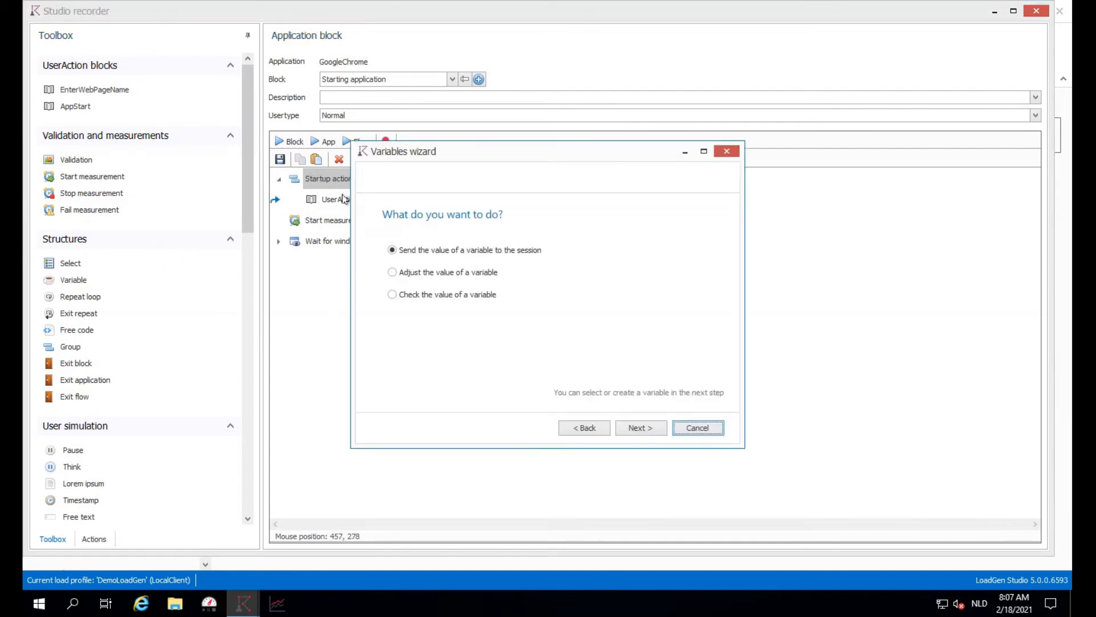
click(462, 277)
click(663, 428)
click(452, 302)
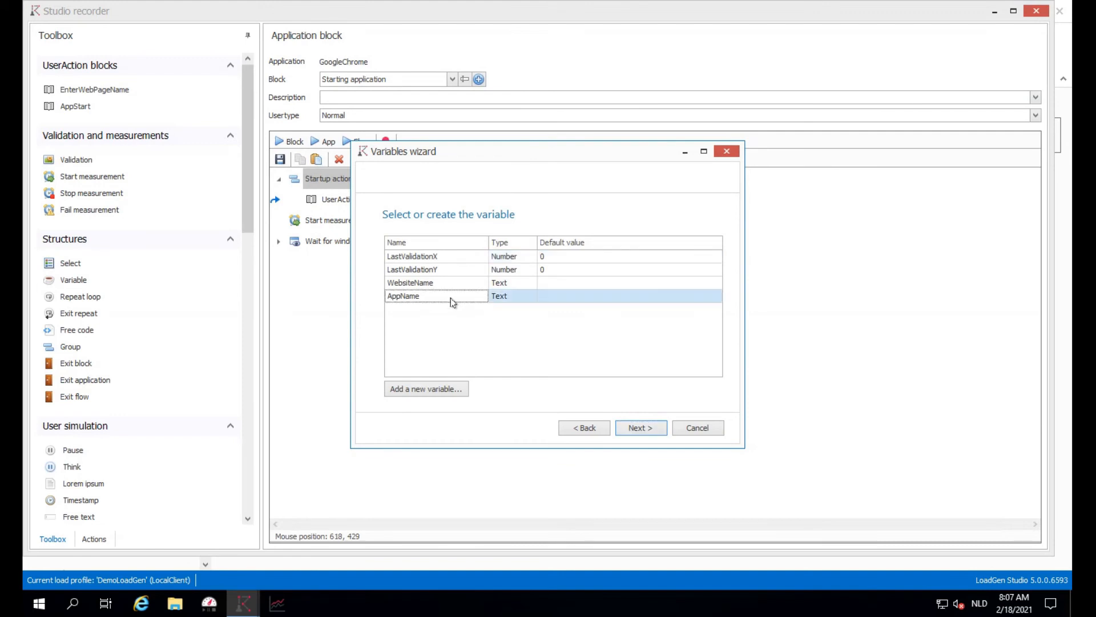
click(631, 427)
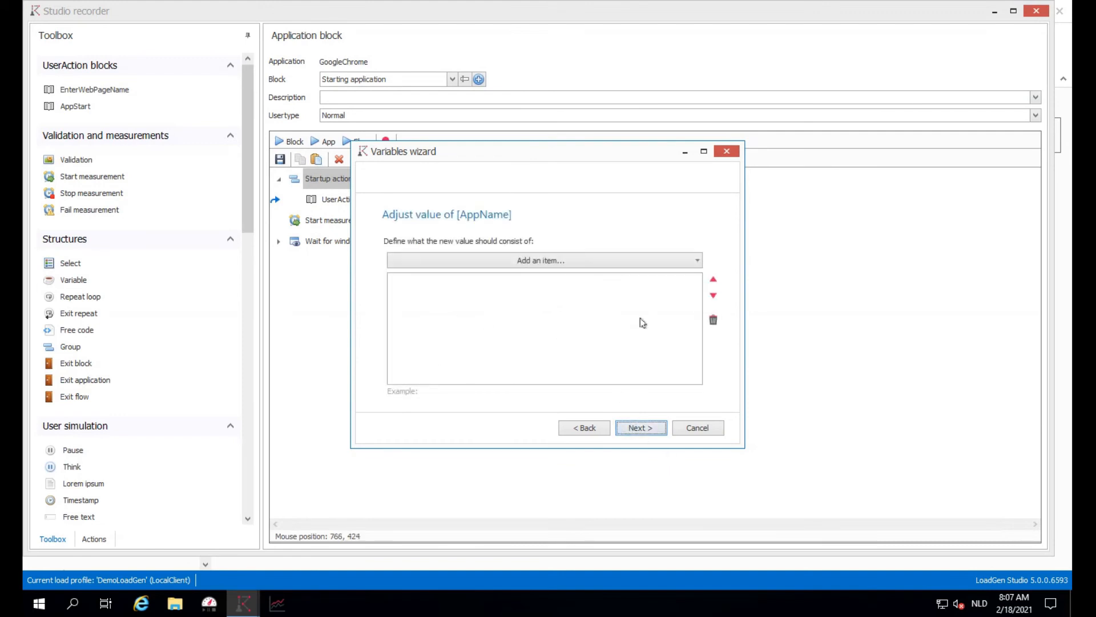
Set the new value of AppName to the free text "Google chrome" and finish the variables wizard
click(569, 266)
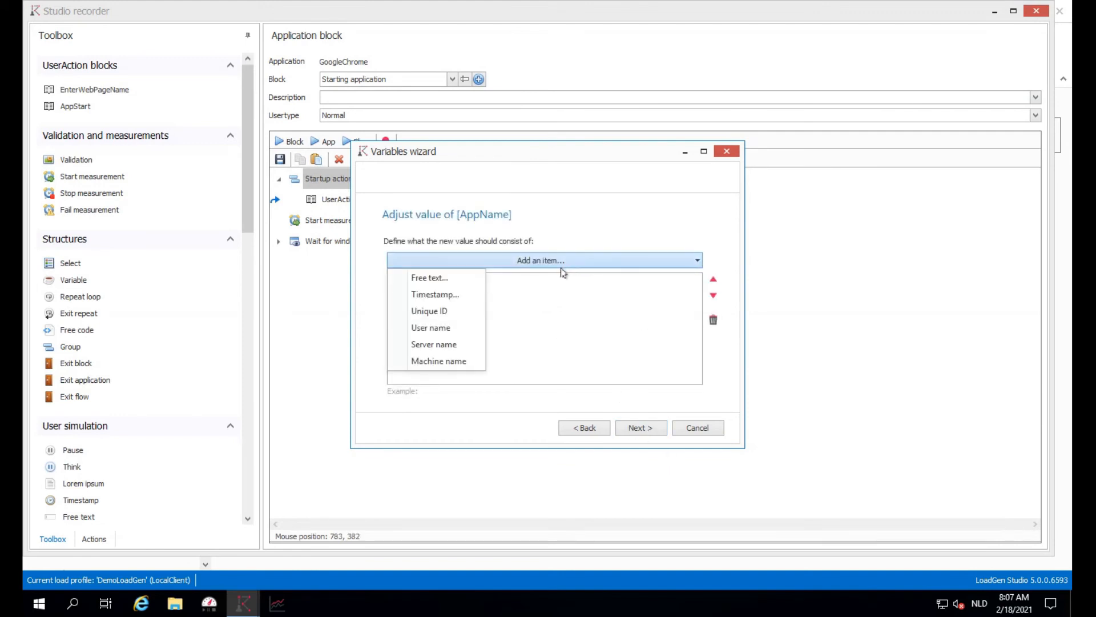
click(448, 277)
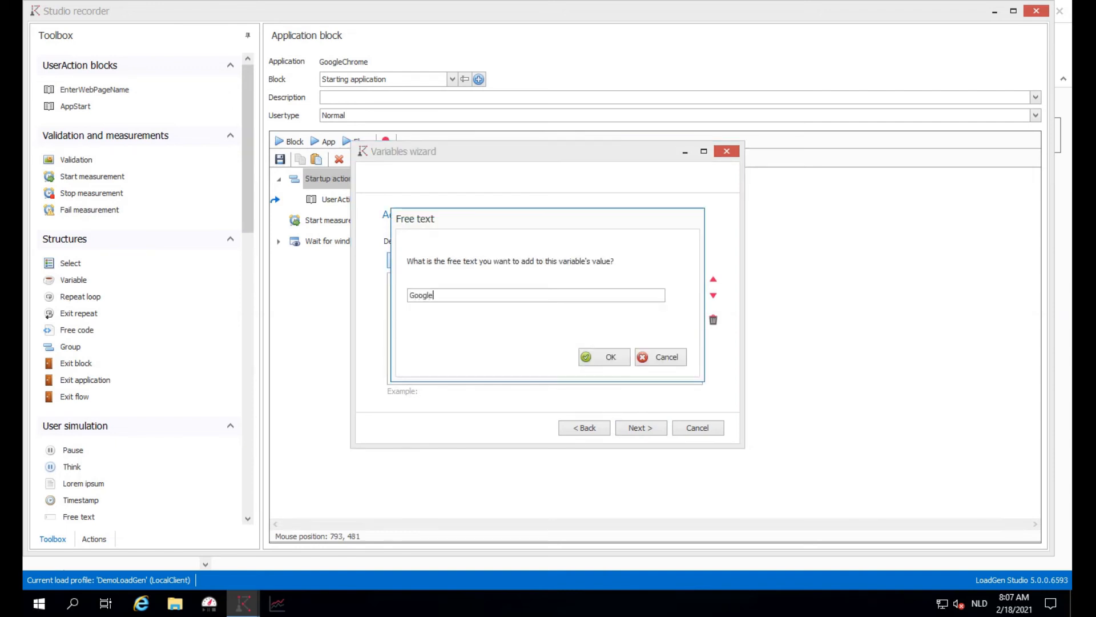
text(Google chrome)
key(Return)
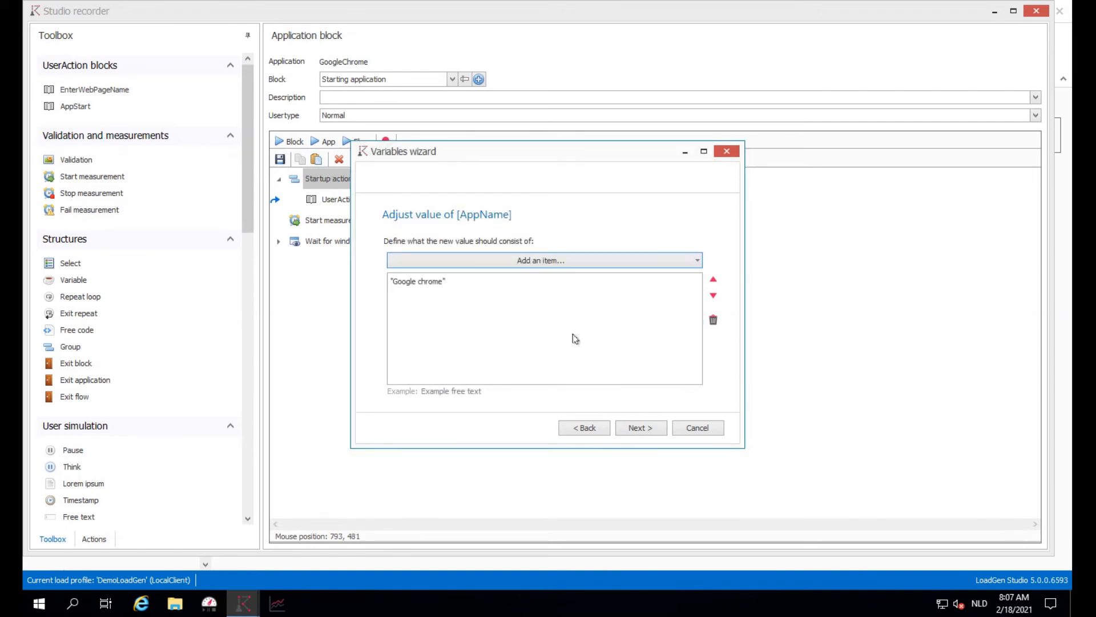
click(640, 428)
click(638, 428)
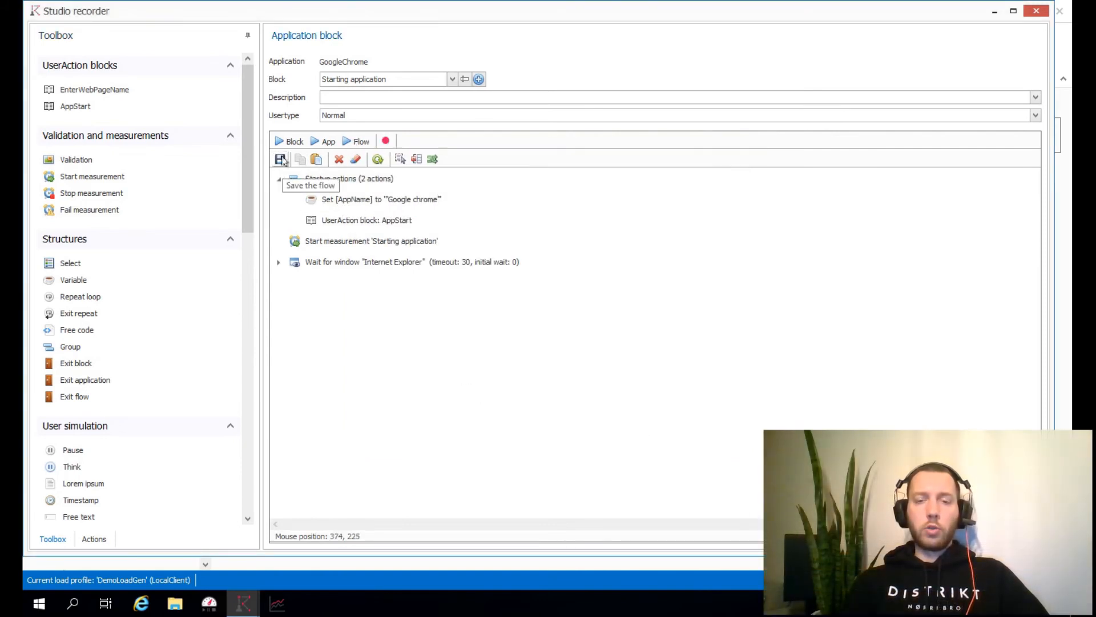
click(278, 262)
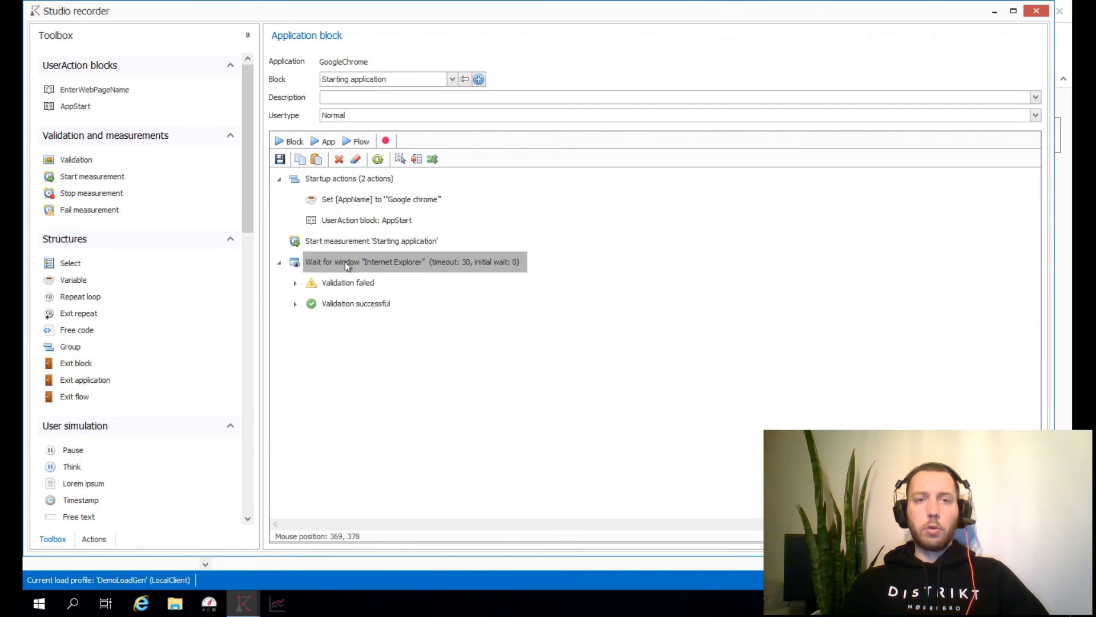
double_click(374, 262)
key(Return)
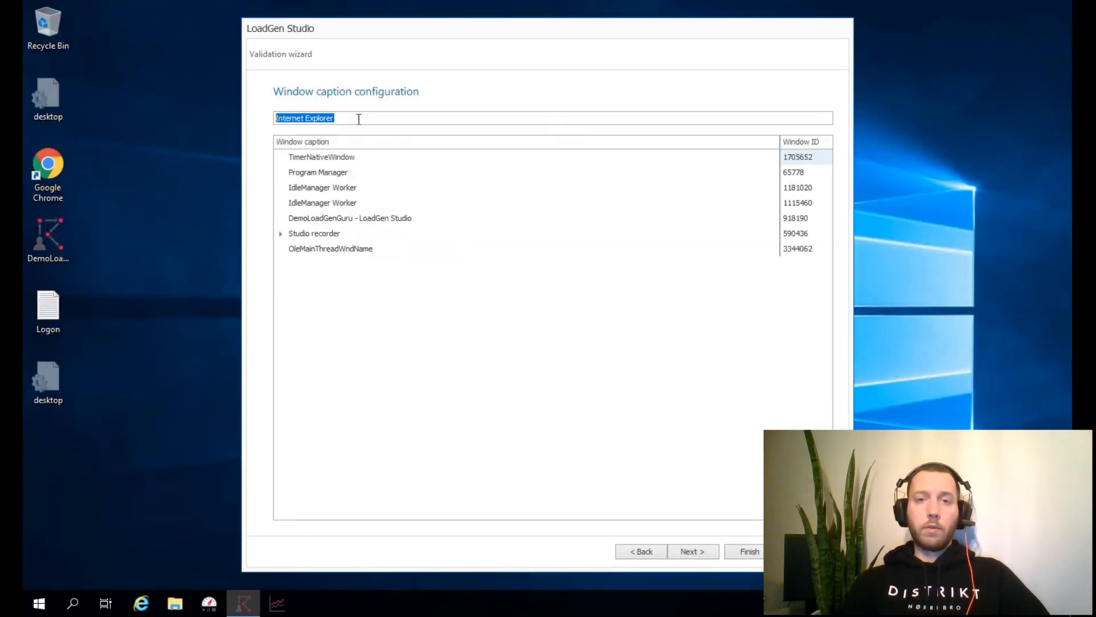
text(Google Chrome)
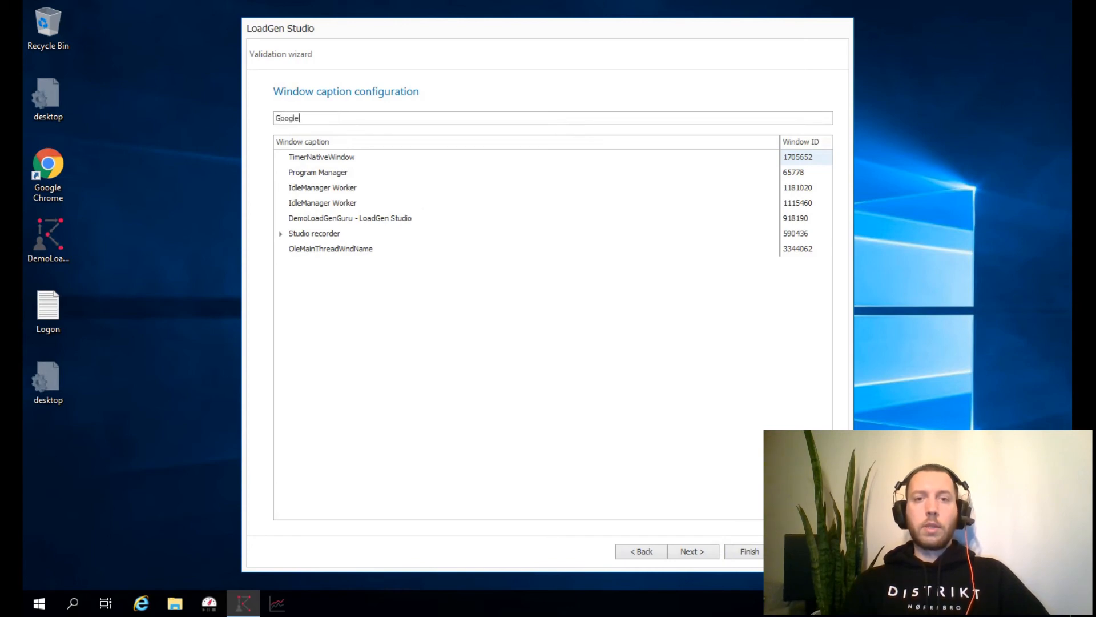
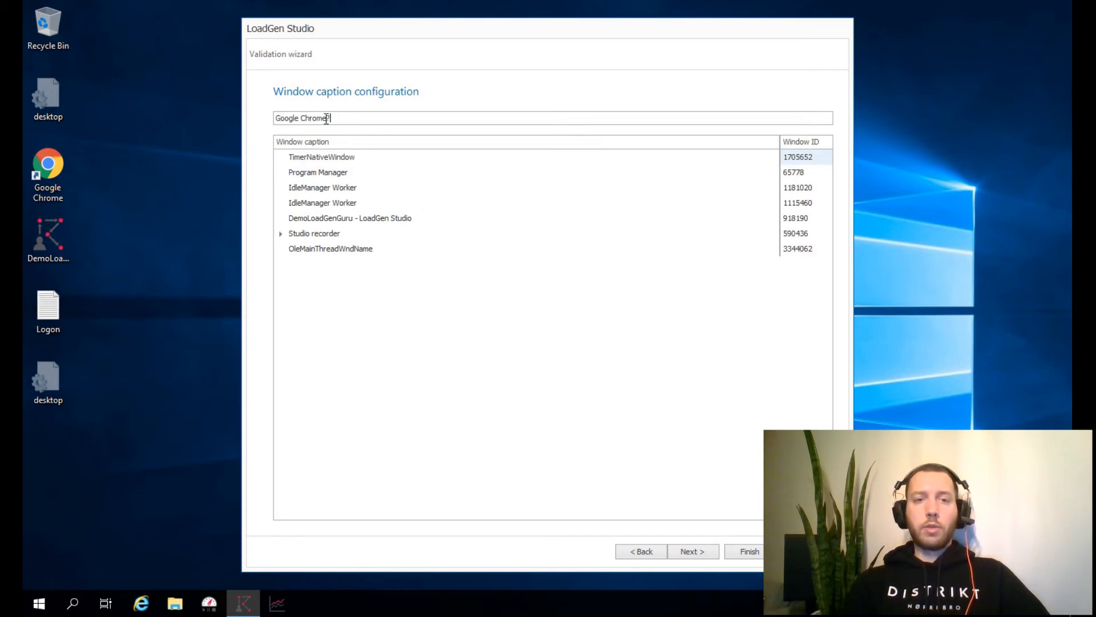
Launch Google Chrome from the desktop and cancel the validation wizard
double_click(48, 191)
click(398, 123)
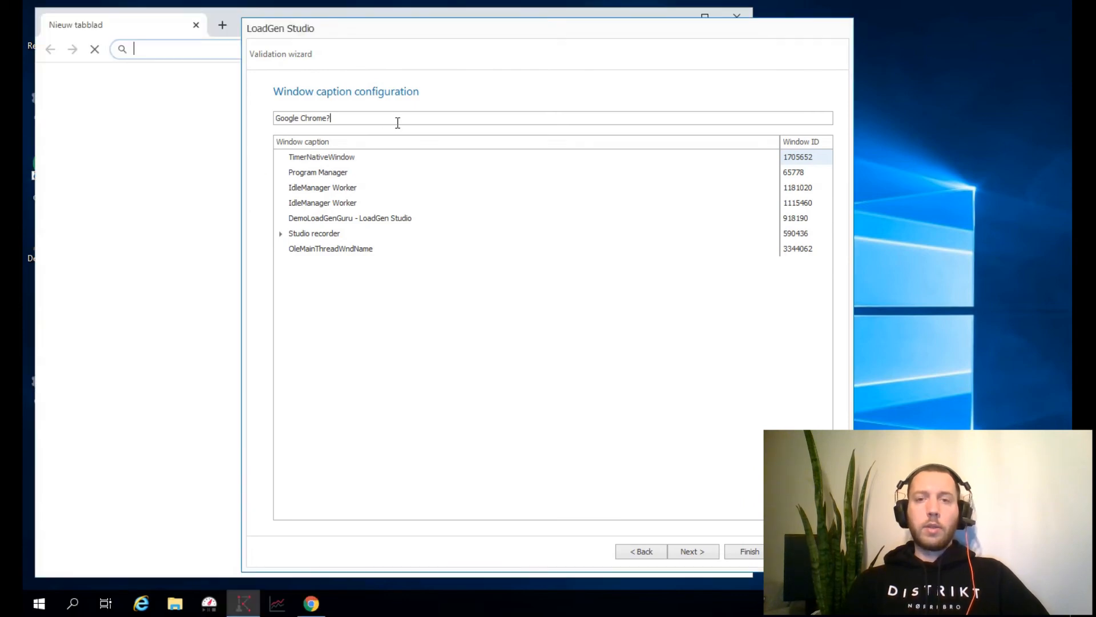
click(641, 550)
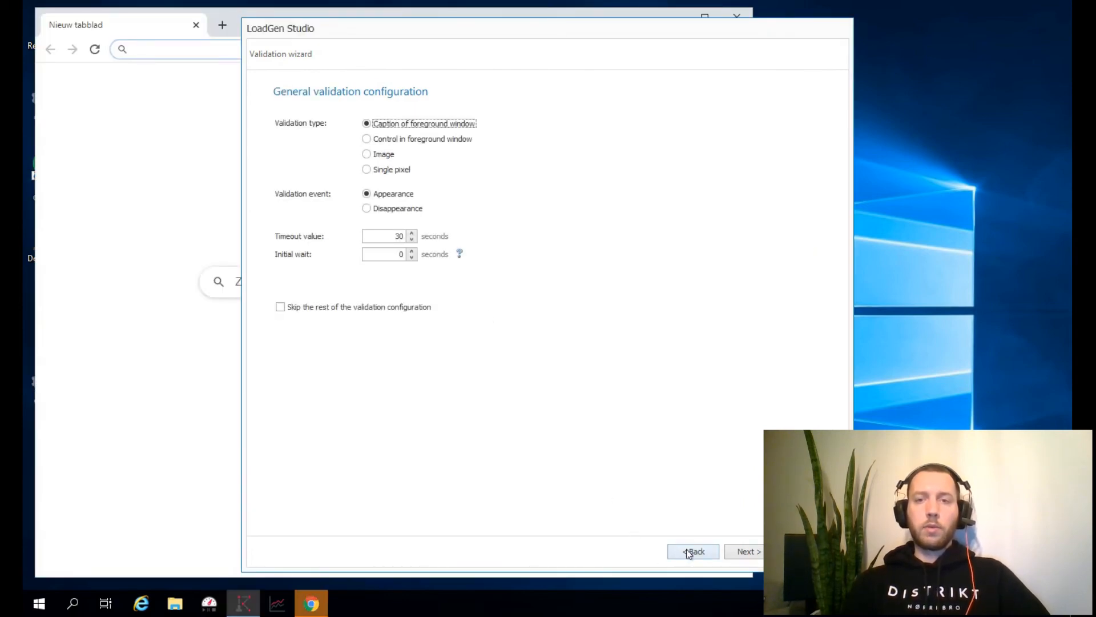
click(753, 551)
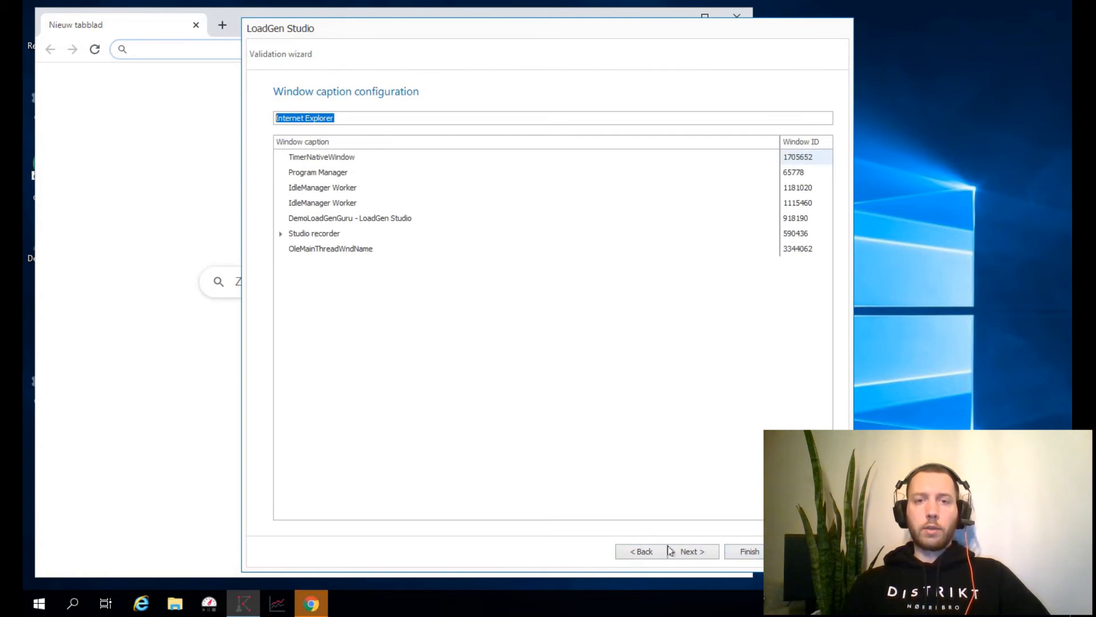
click(644, 552)
click(806, 551)
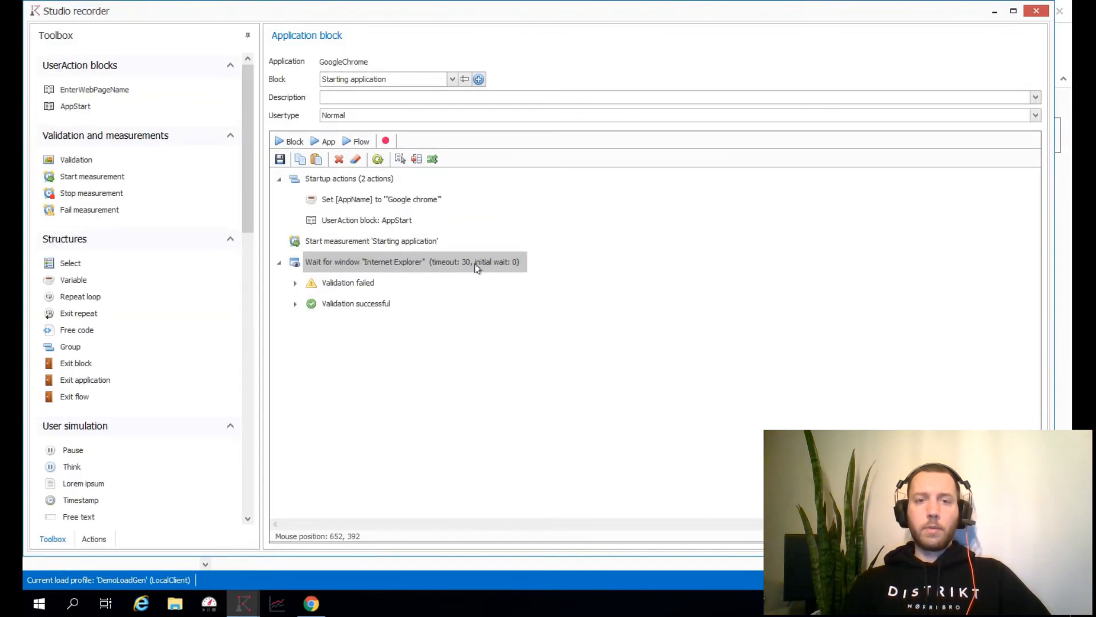
Base the window validation's caption on the open Chrome window, shorten it to " Google Chrome" and finish the validation wizard
double_click(397, 264)
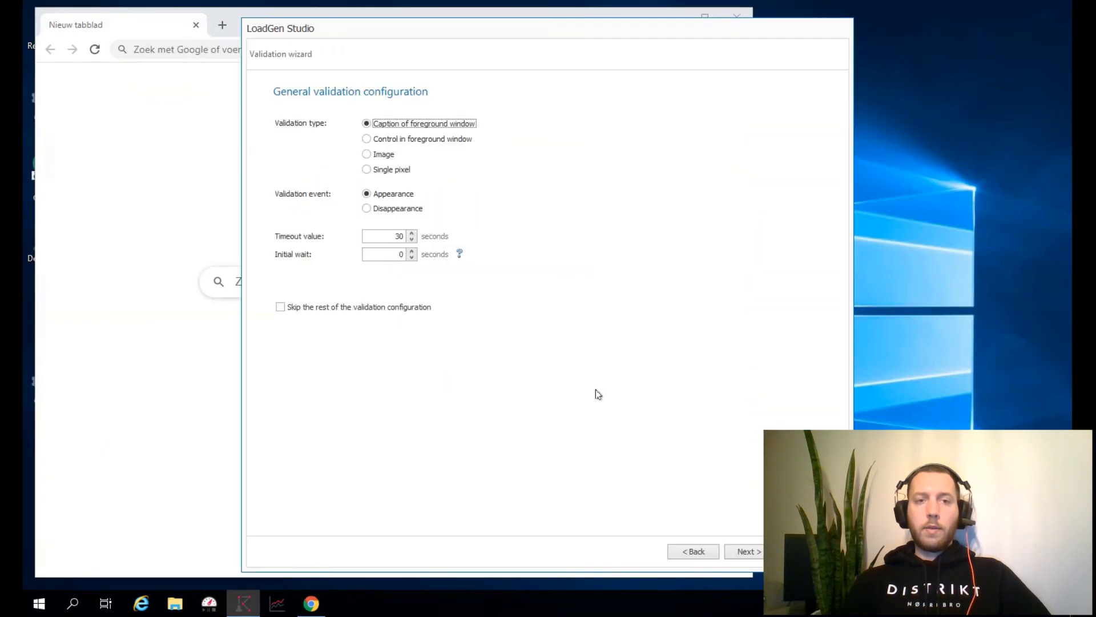
click(741, 548)
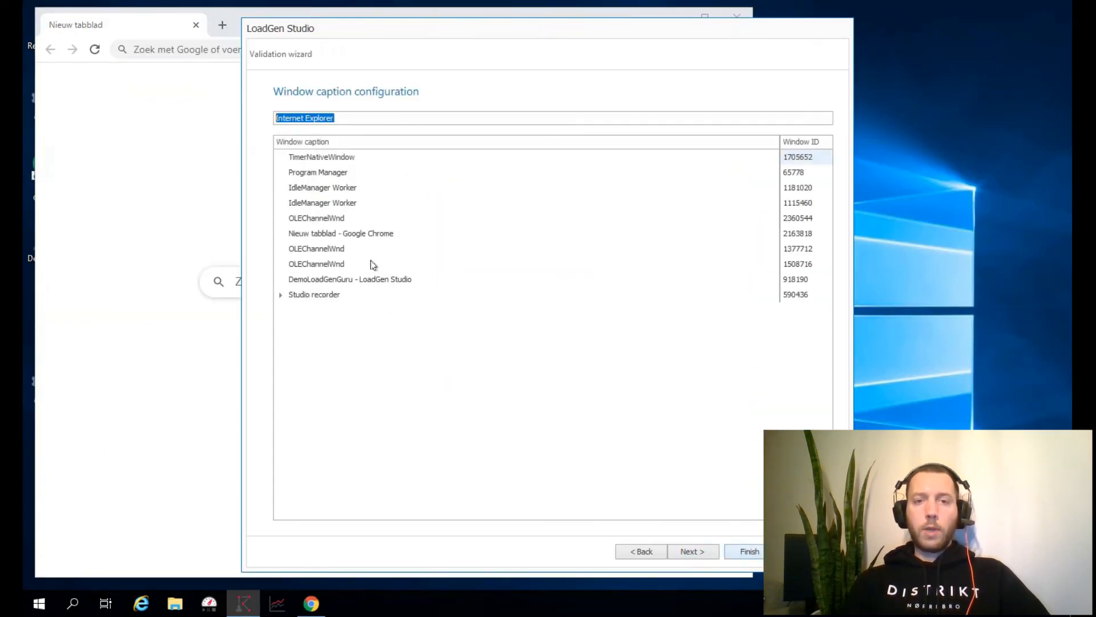
click(340, 233)
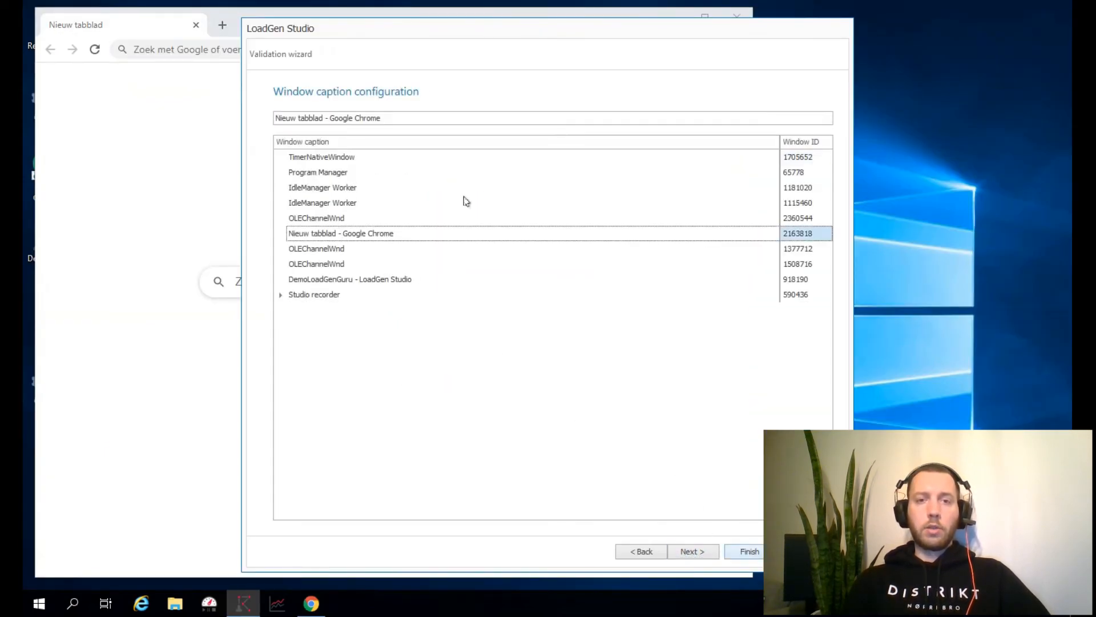
click(325, 119)
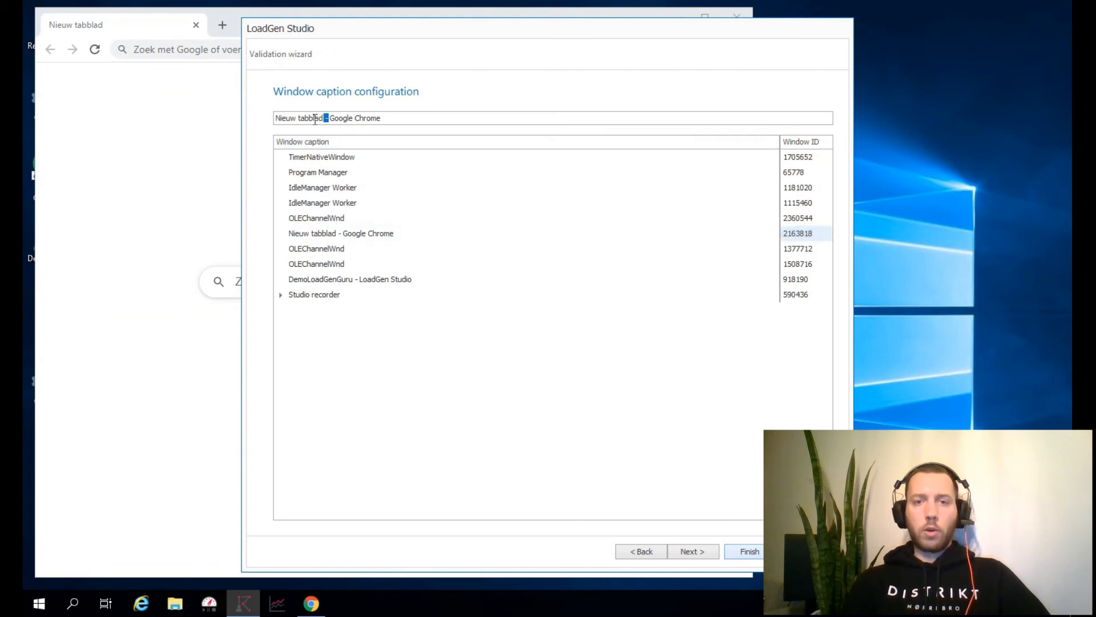
drag(315, 118, 255, 120)
key(BackSpace)
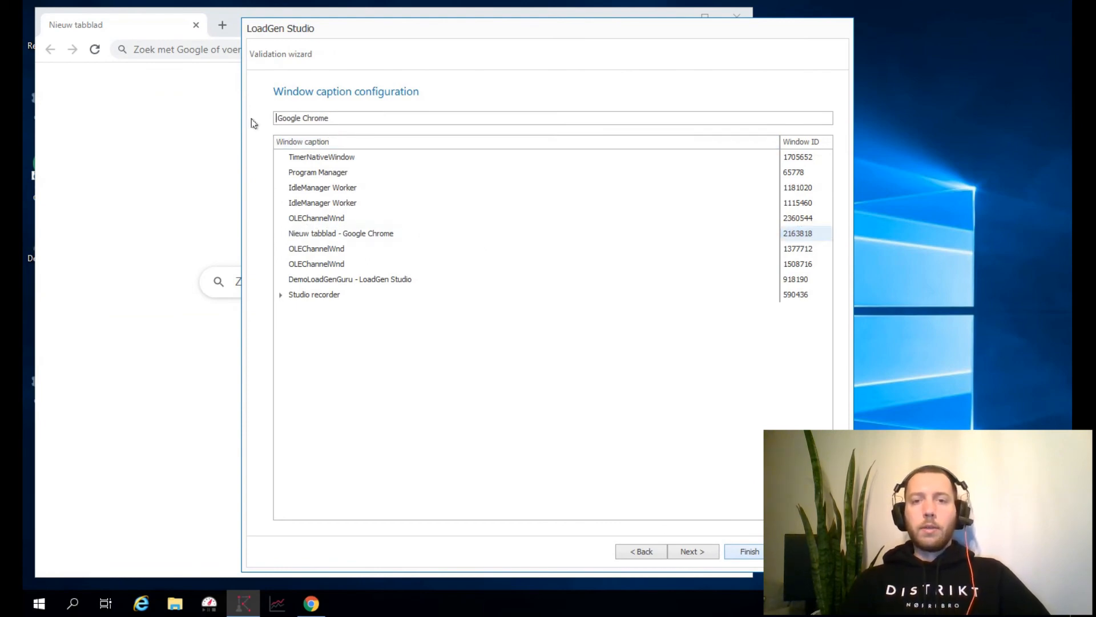
click(713, 557)
click(713, 556)
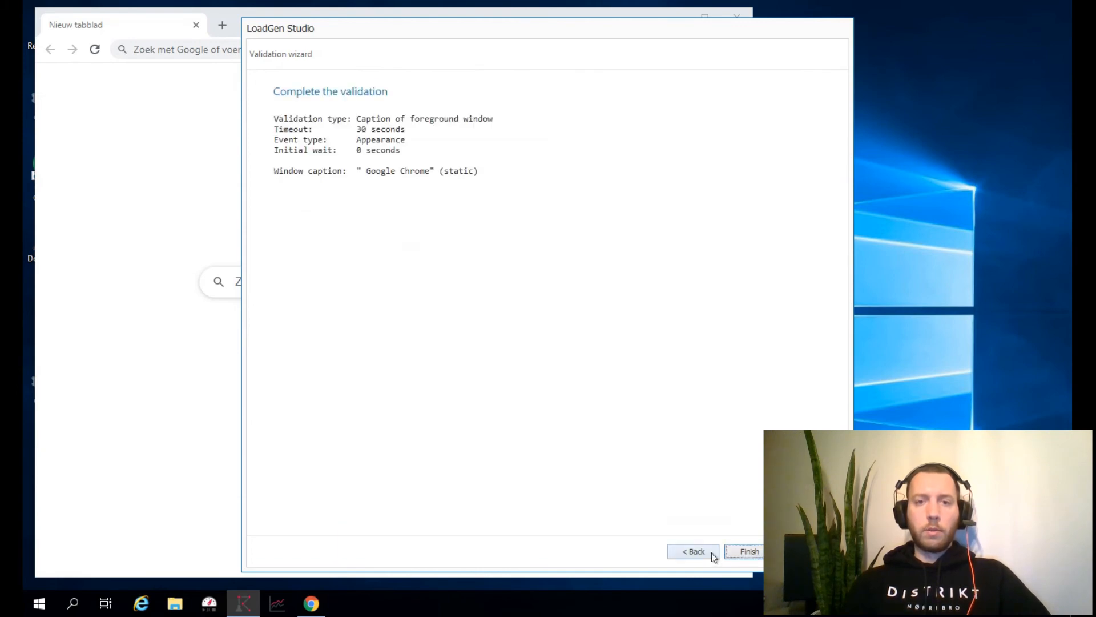
click(756, 551)
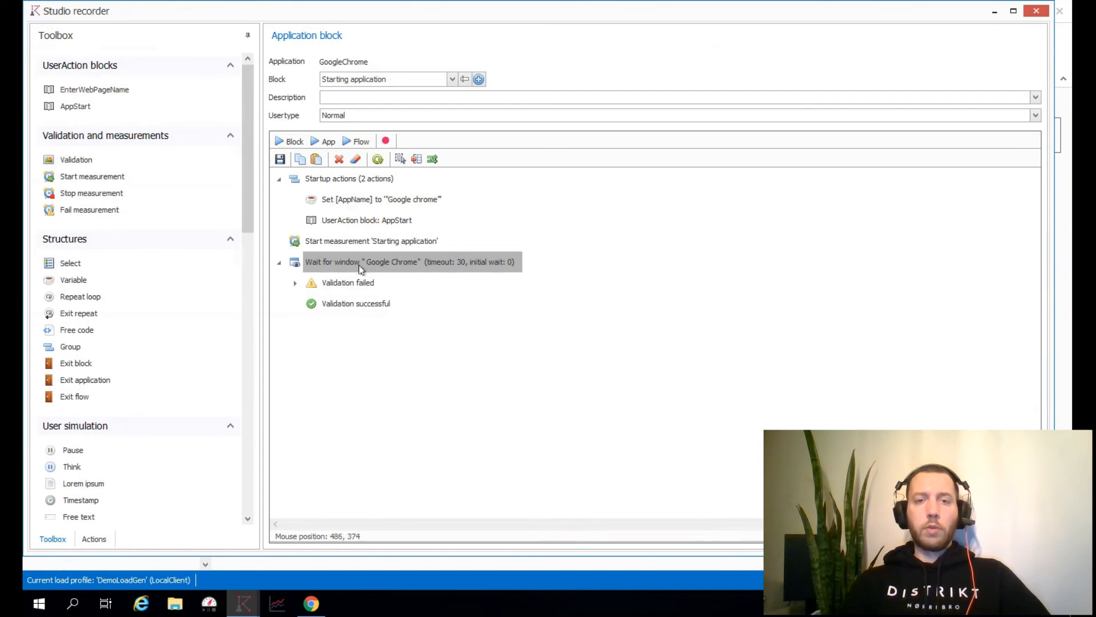
click(295, 287)
click(296, 289)
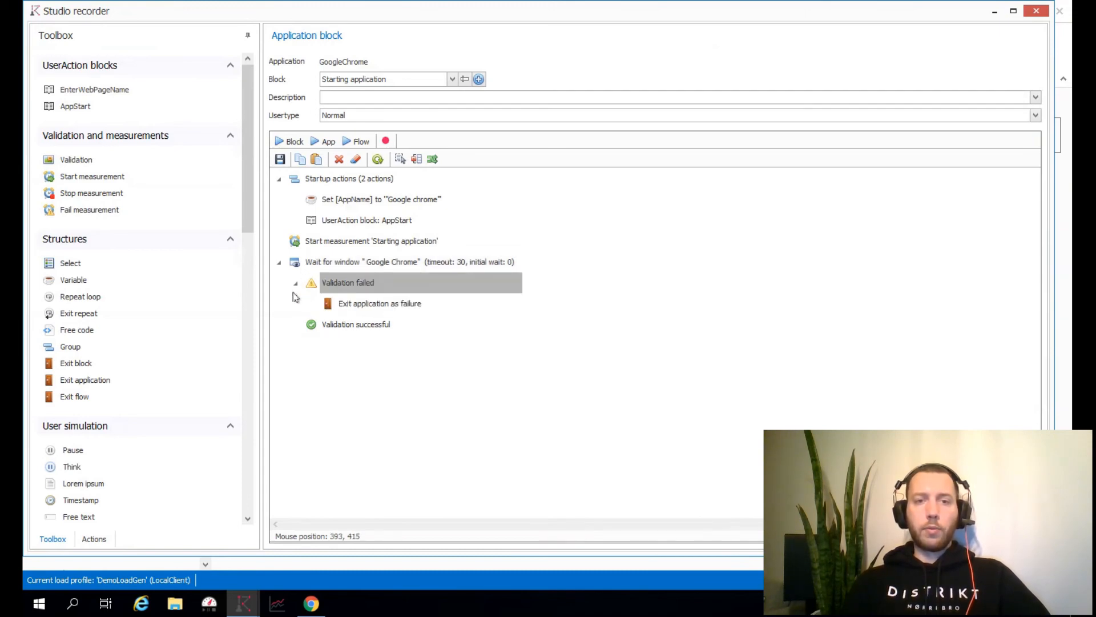
click(295, 282)
click(347, 303)
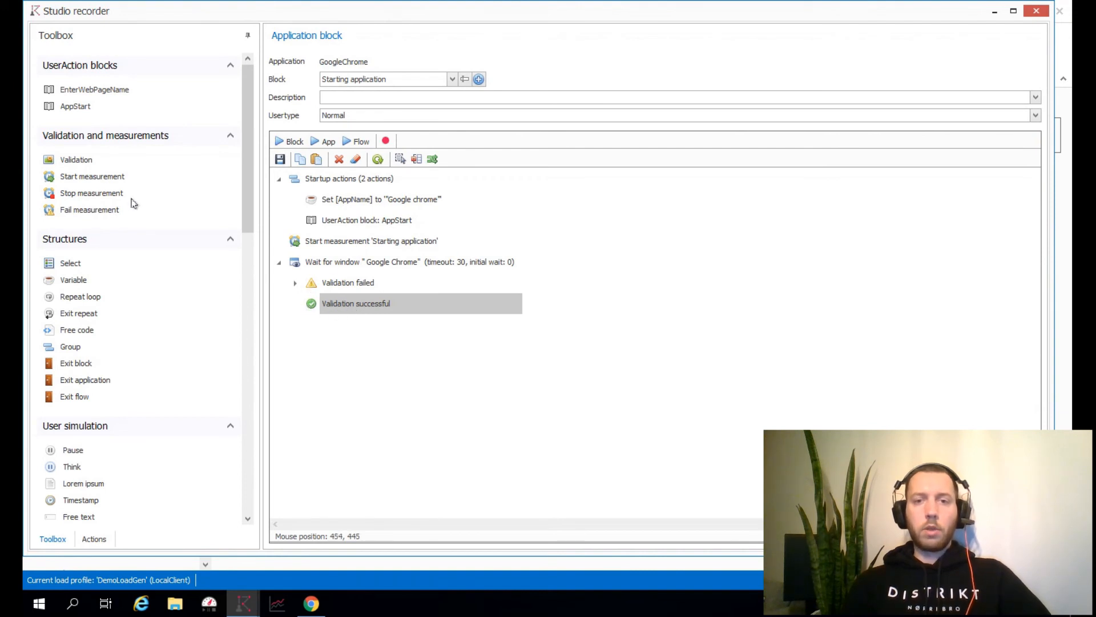
In GoogleChrome's Open website block, delete the Alt + D key press, the "loadgen.com" text and the Enter key press
click(374, 79)
click(354, 301)
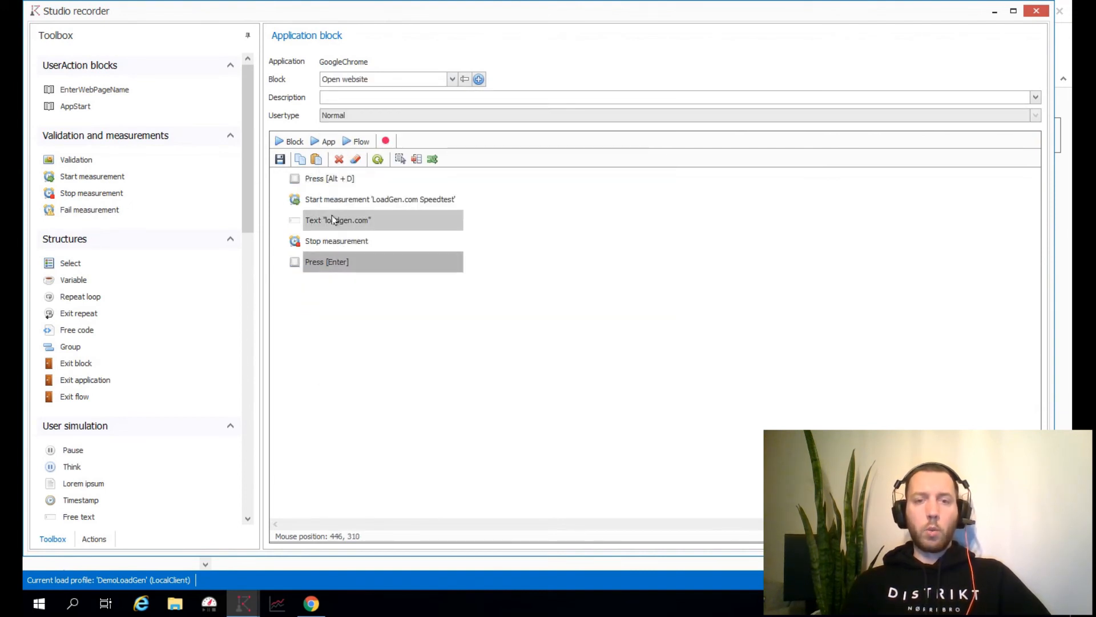
key(Delete)
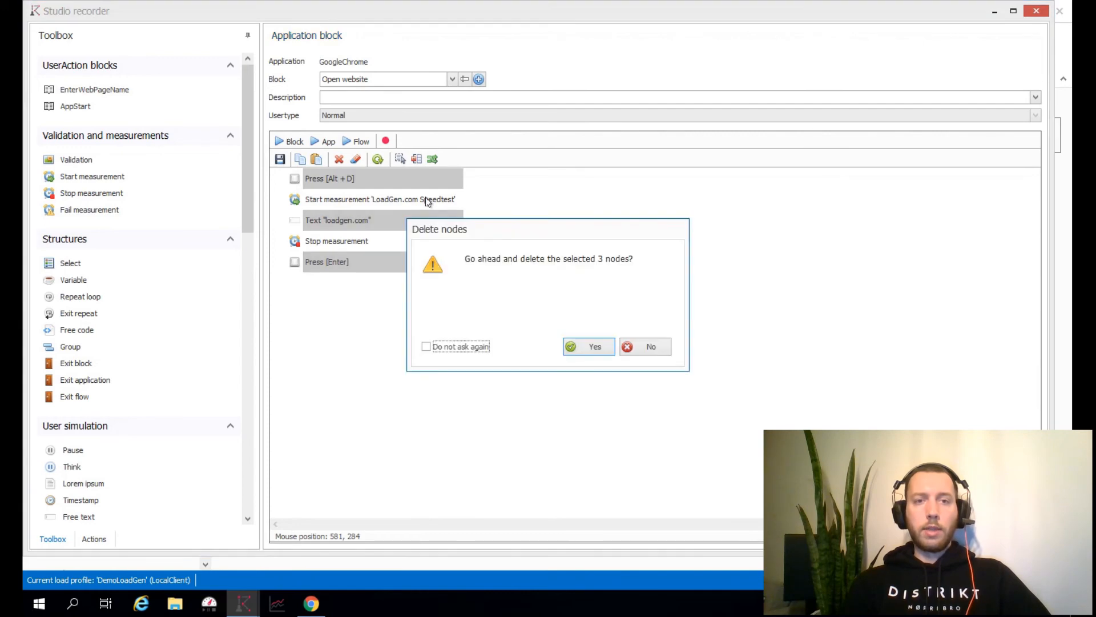
key(Return)
Insert the EnterWebPageName useraction block between the start and stop measurement, with an adjustment of the WebsiteName variable before it
drag(97, 90, 355, 193)
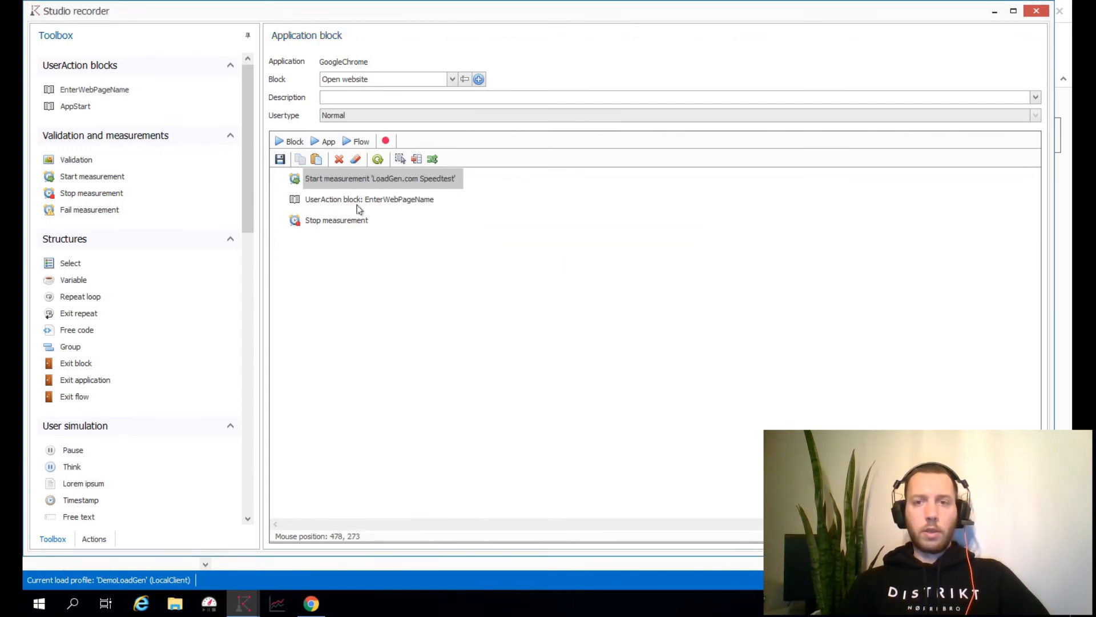
drag(86, 267, 346, 208)
click(475, 273)
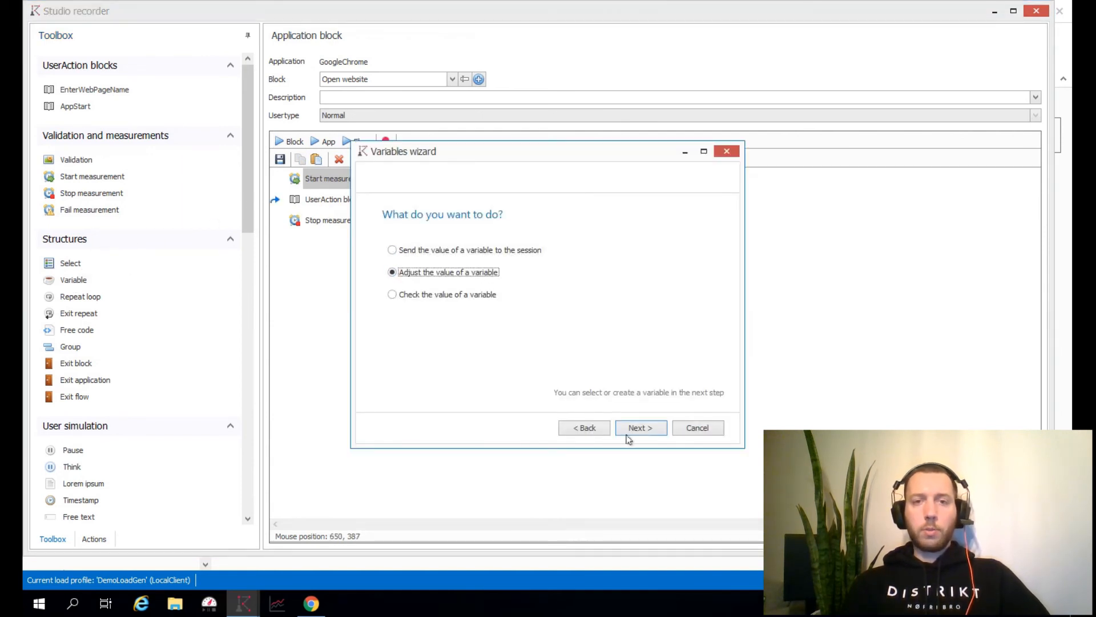
click(646, 428)
click(439, 285)
click(641, 427)
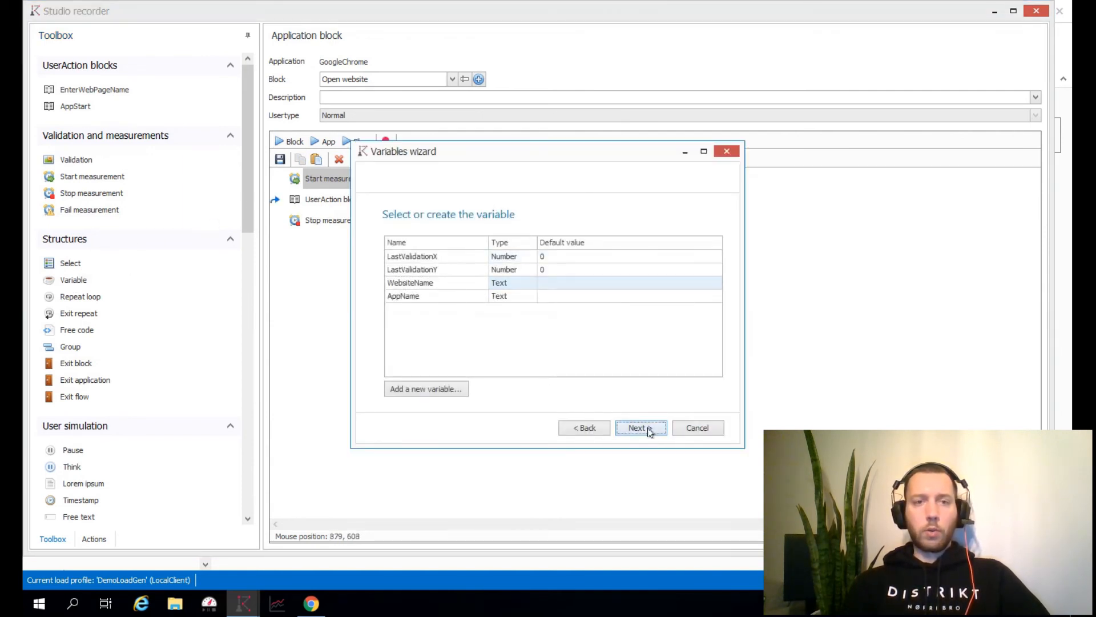
Set the new value of WebsiteName to the free text "loadgen.com" and finish the variables wizard
click(535, 260)
click(443, 279)
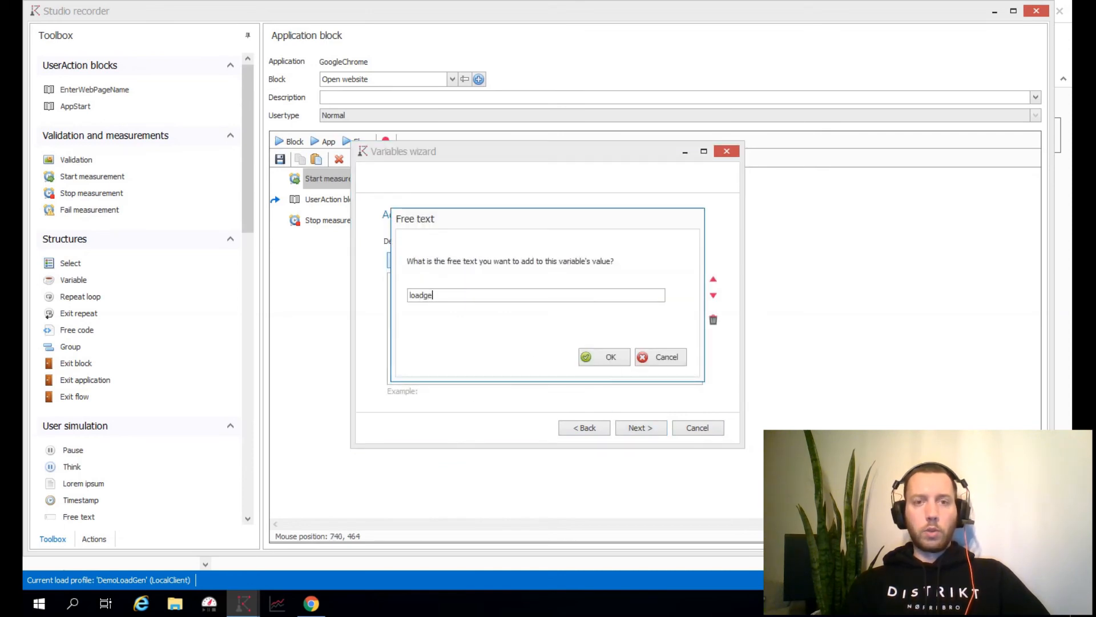
text(loadgen.ocm)
key(Return)
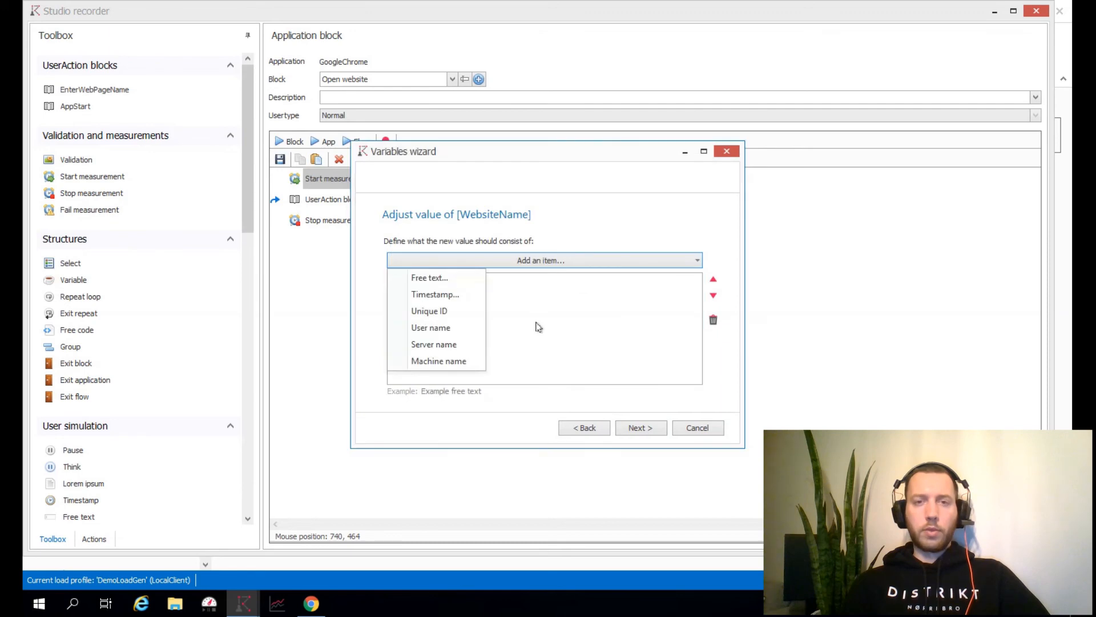
click(426, 286)
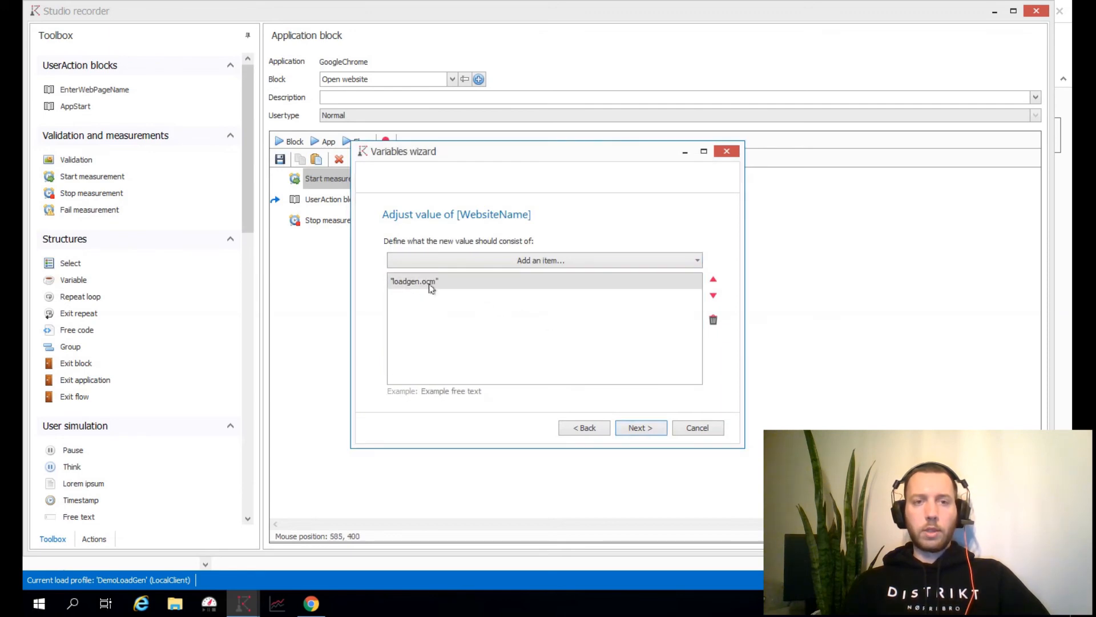
double_click(432, 287)
click(443, 295)
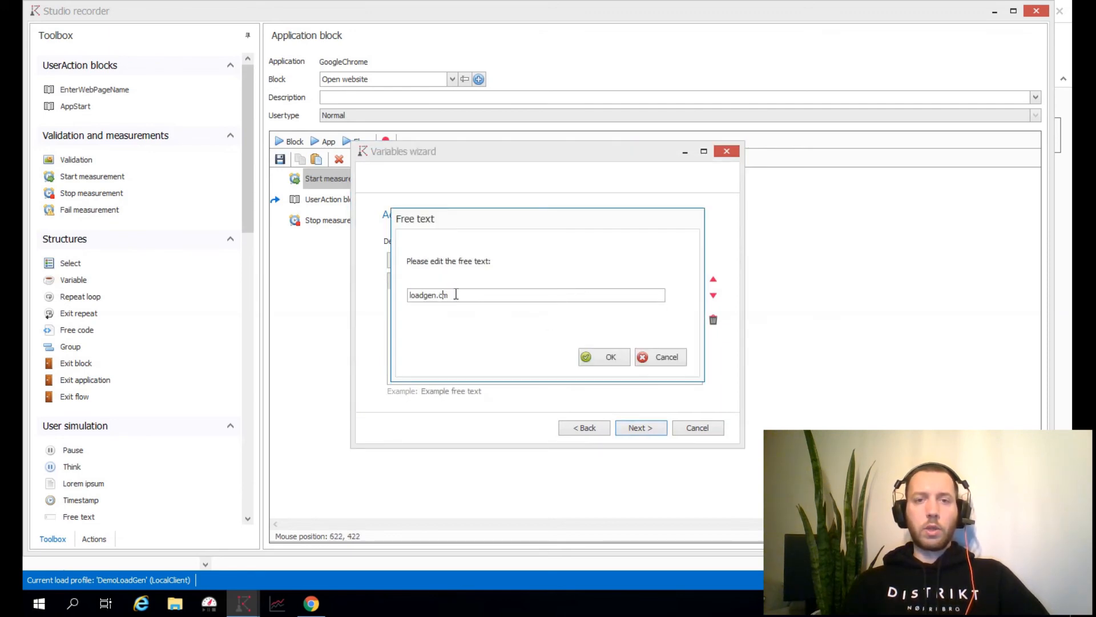
text(o)
key(Return)
click(640, 427)
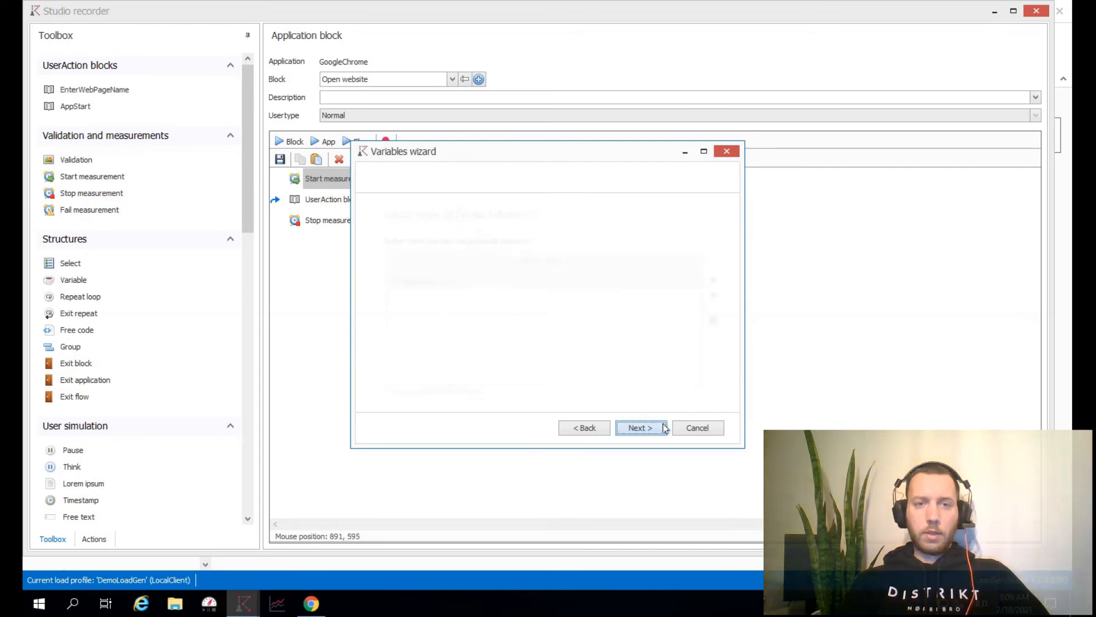
click(640, 428)
Save the Open website block of the GoogleChrome application
double_click(355, 221)
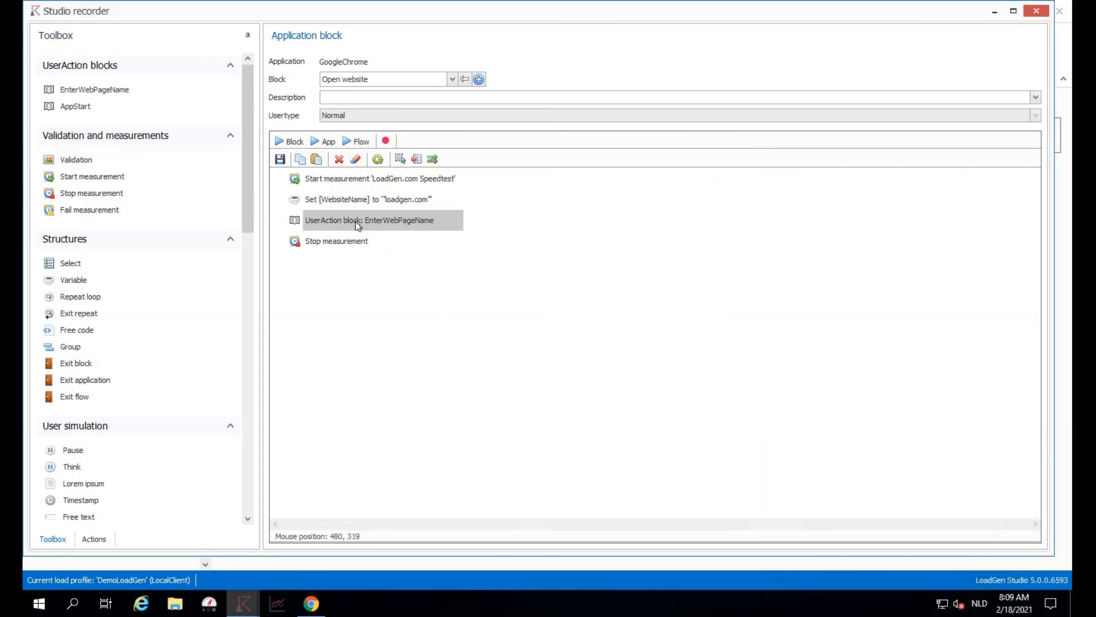
click(393, 101)
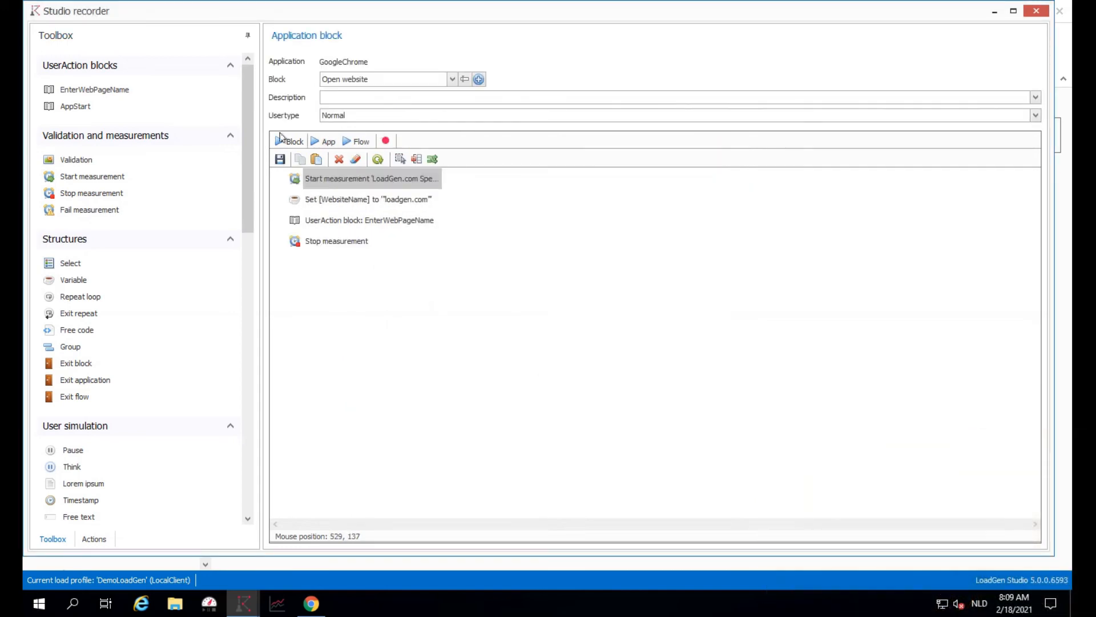
click(281, 159)
Switch to Google Chrome and set its translation option to never translate the loadgen.com site
click(318, 608)
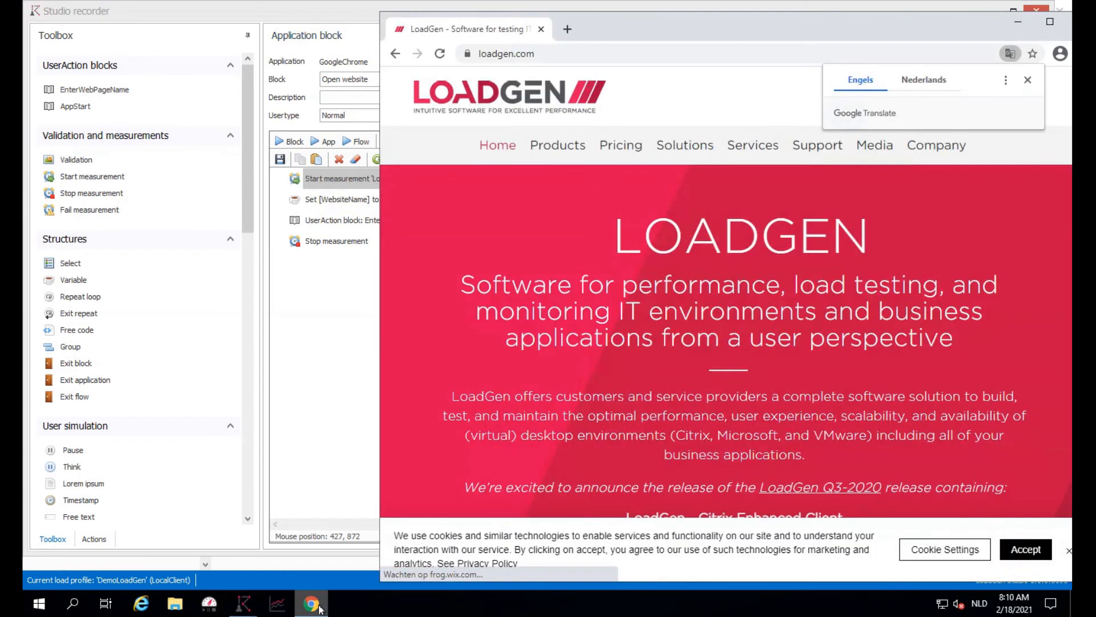
click(1005, 81)
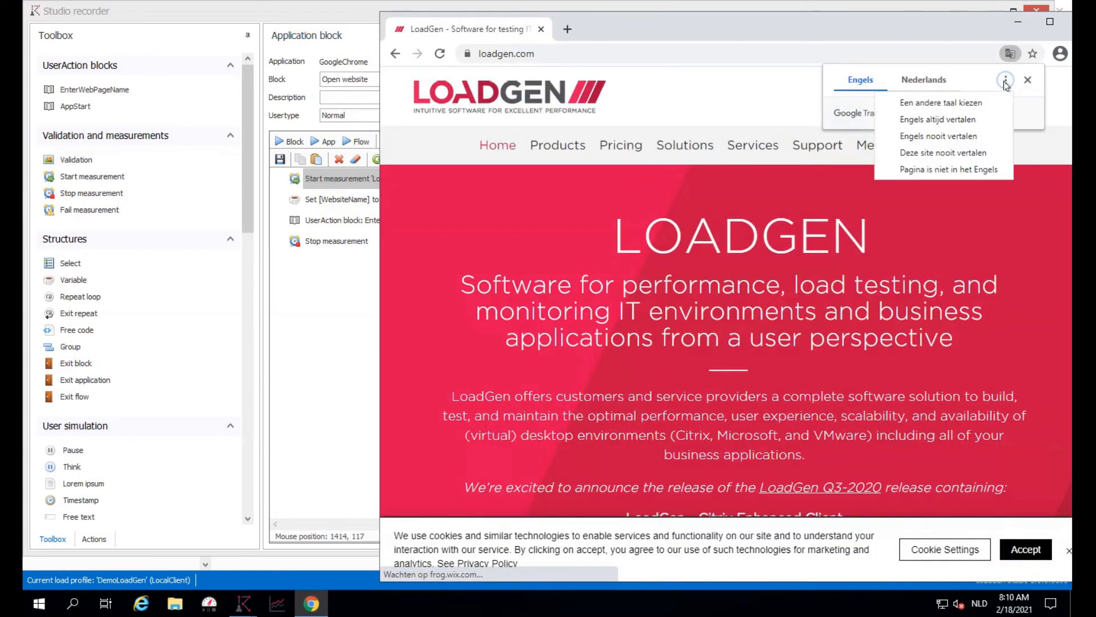
click(969, 153)
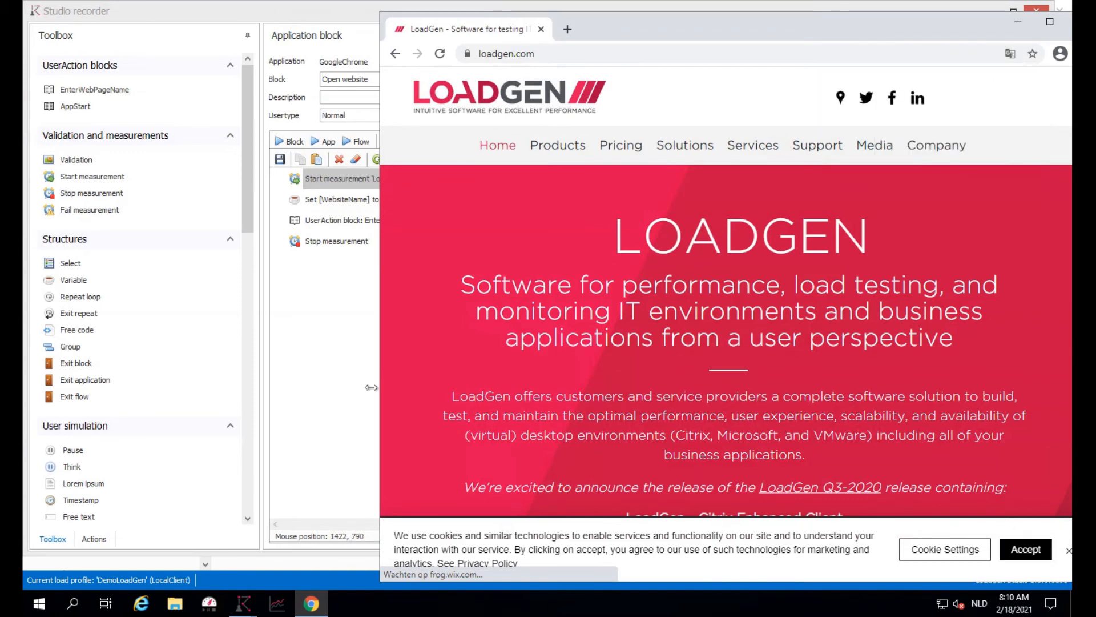
Back in Studio recorder, add a foreground window validation captioned "LoadGen - Software for testing IT environments and applications - Google Chrome" with a 10-second timeout
click(311, 311)
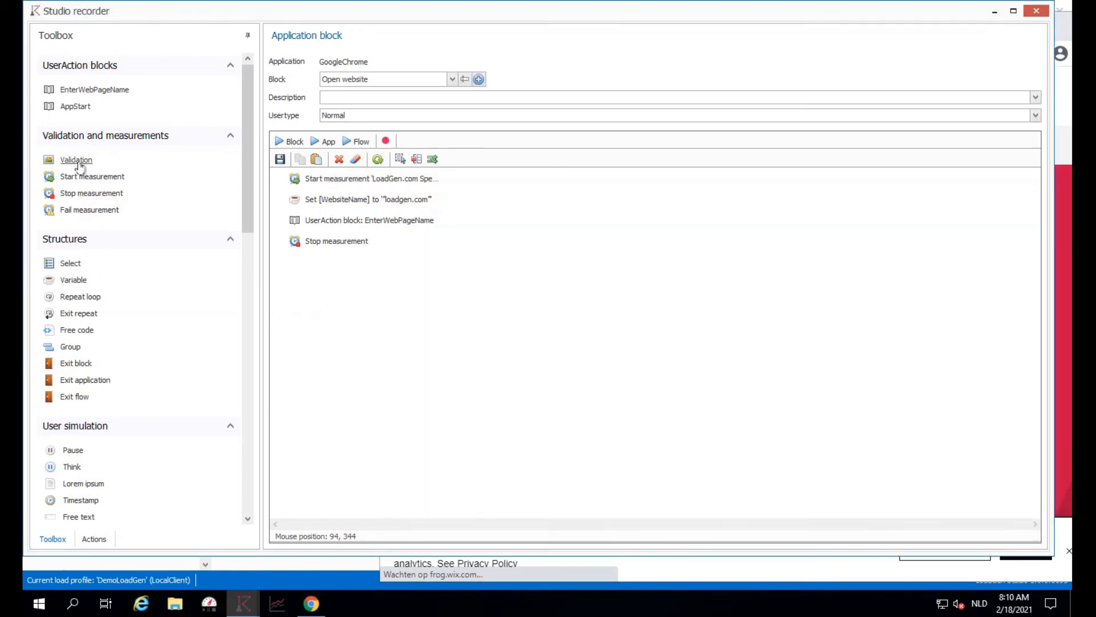
drag(74, 160, 340, 198)
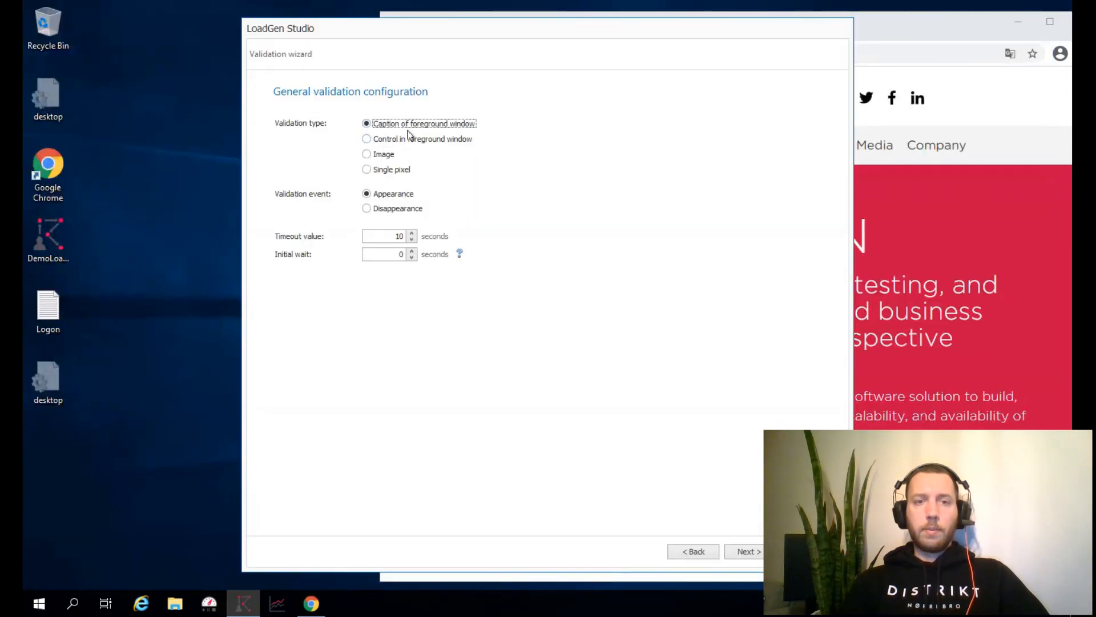
click(745, 551)
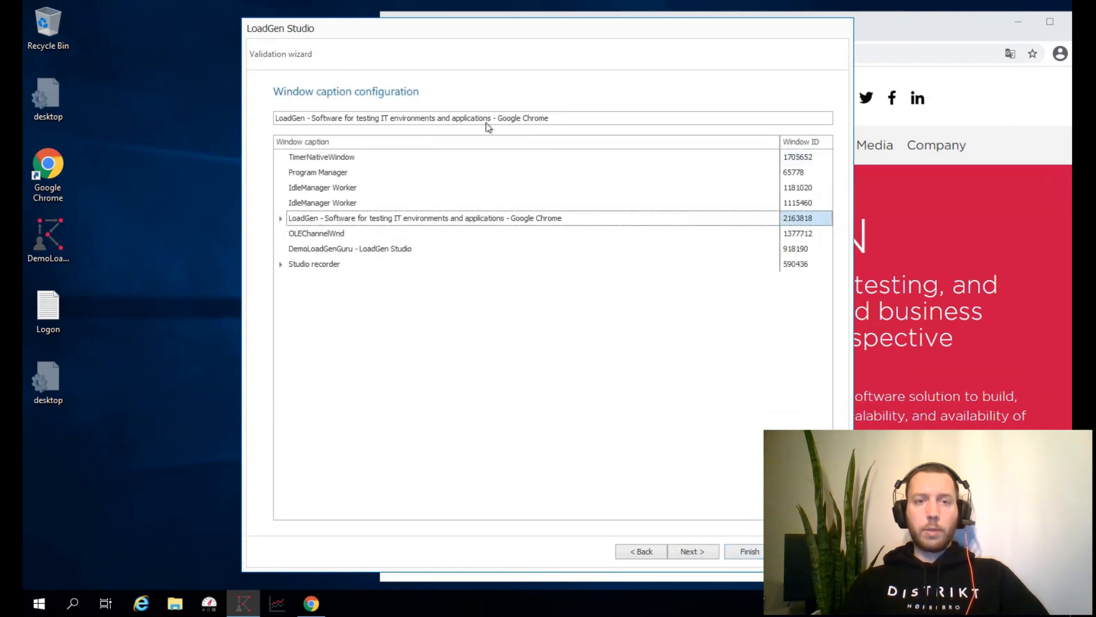
click(697, 551)
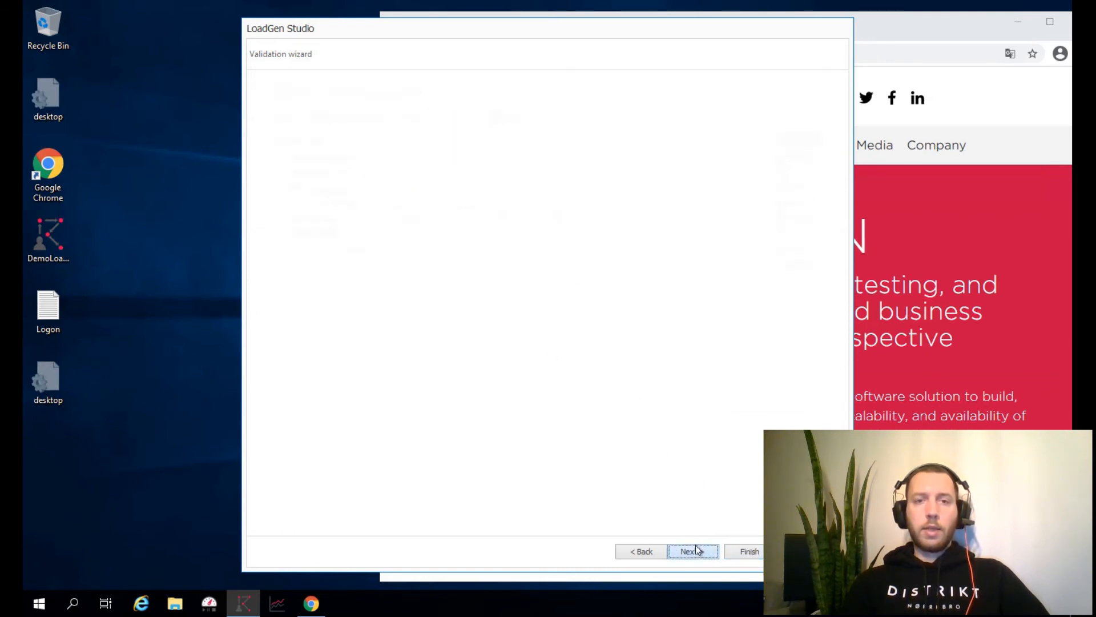
click(693, 551)
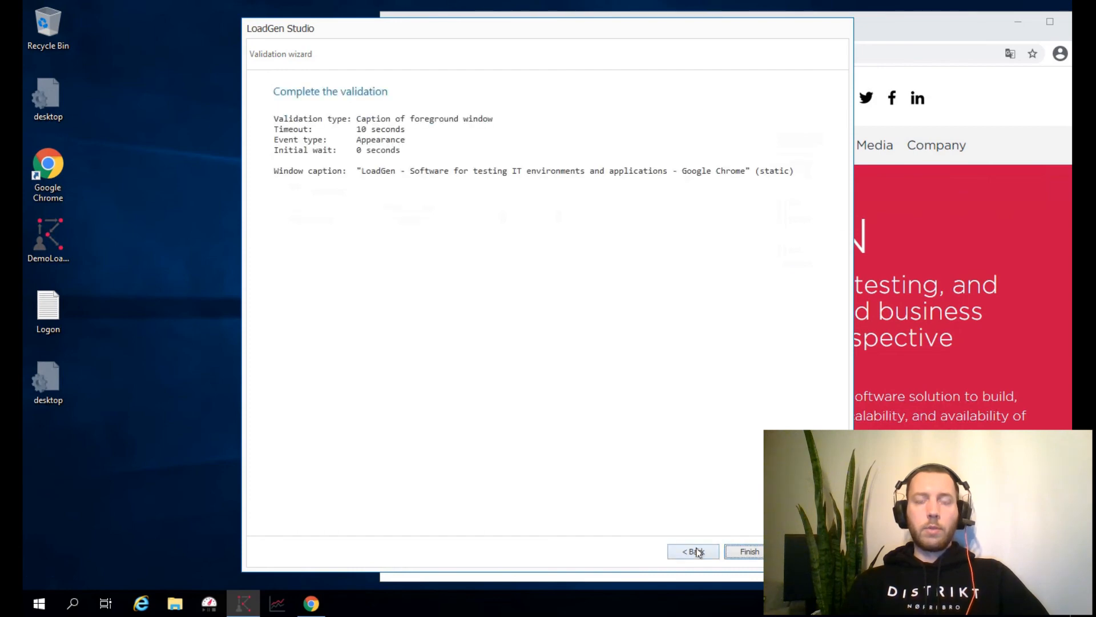
click(748, 552)
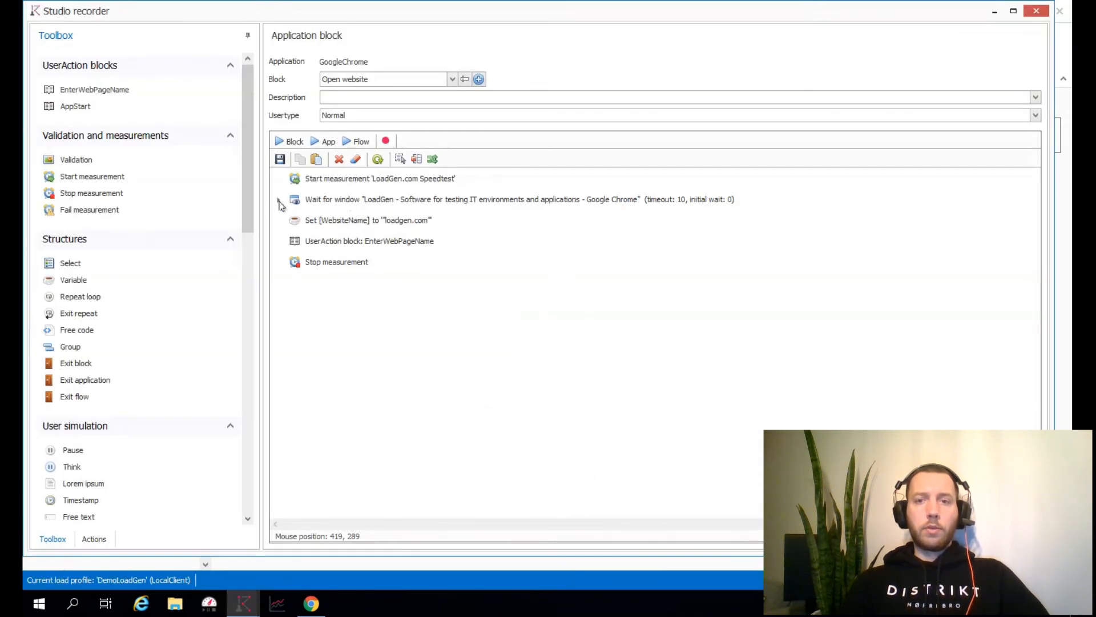
Place Stop measurement under Validation successful and move the whole window validation below the EnterWebPageName block
click(279, 201)
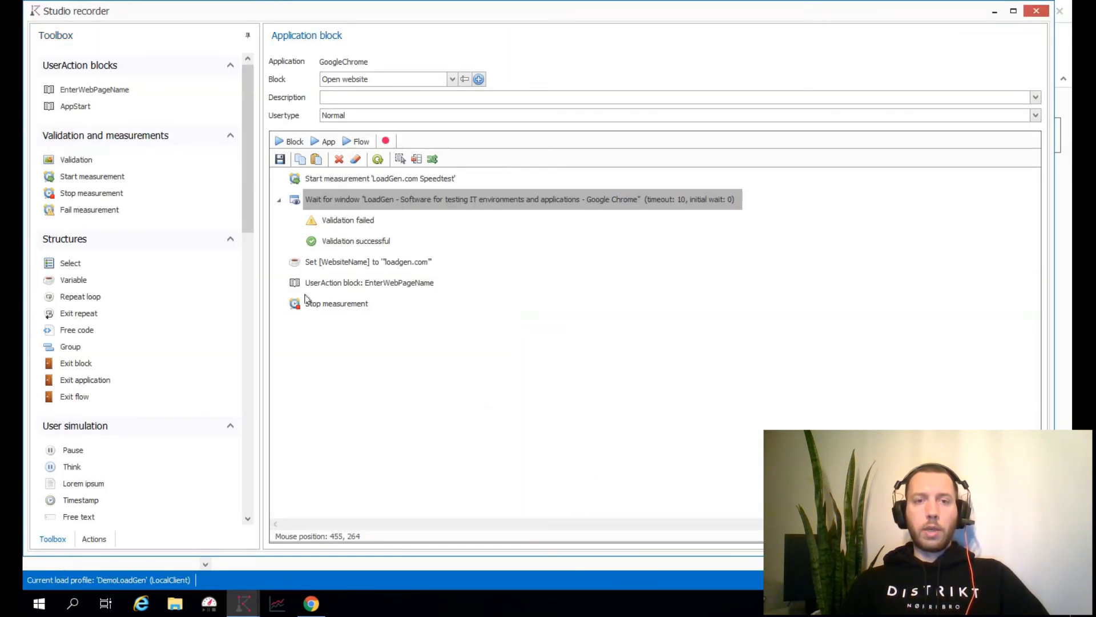
drag(318, 305, 377, 249)
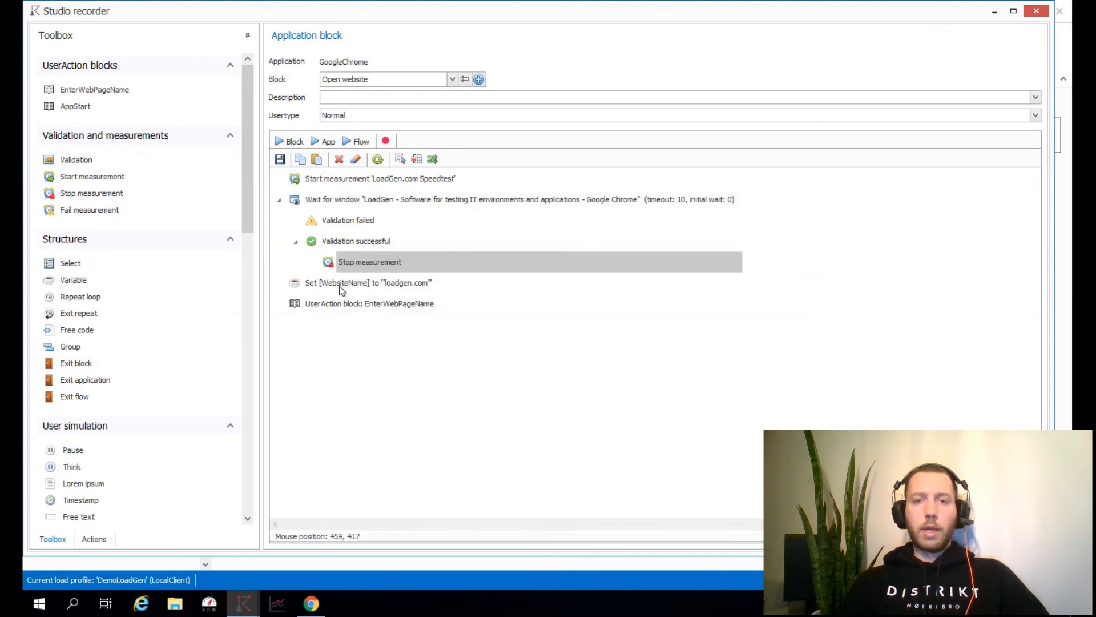
drag(343, 199, 344, 314)
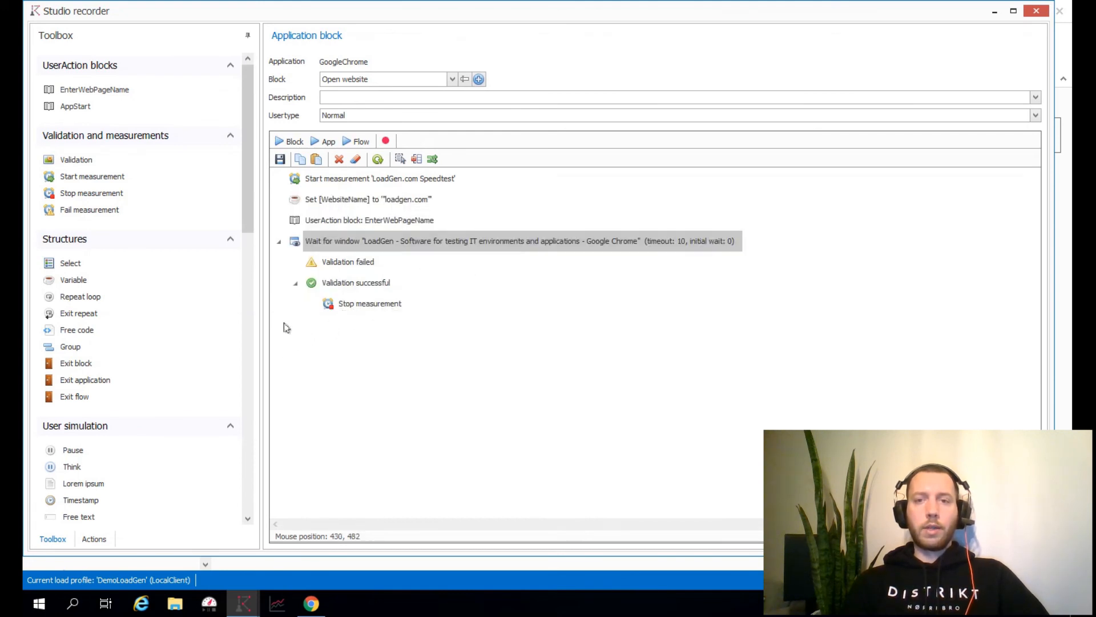
Add a Send screenshot to database action named "NotFoundLoadgen" under Validation failed
drag(246, 206, 266, 500)
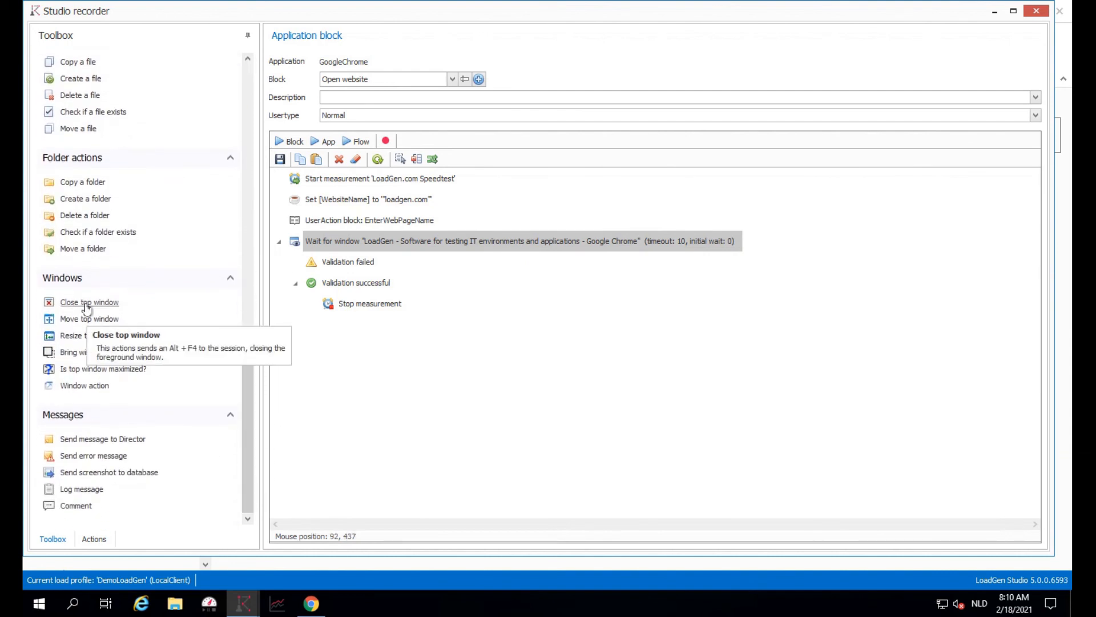
mouse_move(87, 308)
mouse_down()
mouse_move(305, 289)
mouse_move(352, 268)
mouse_move(98, 291)
mouse_move(87, 311)
mouse_up()
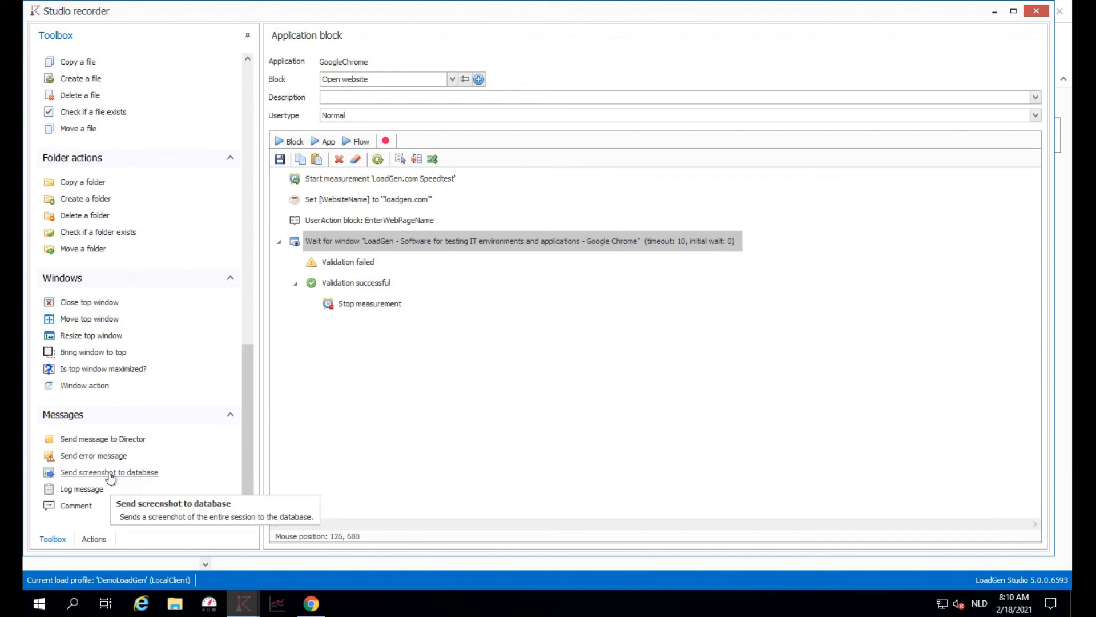
drag(109, 476, 345, 271)
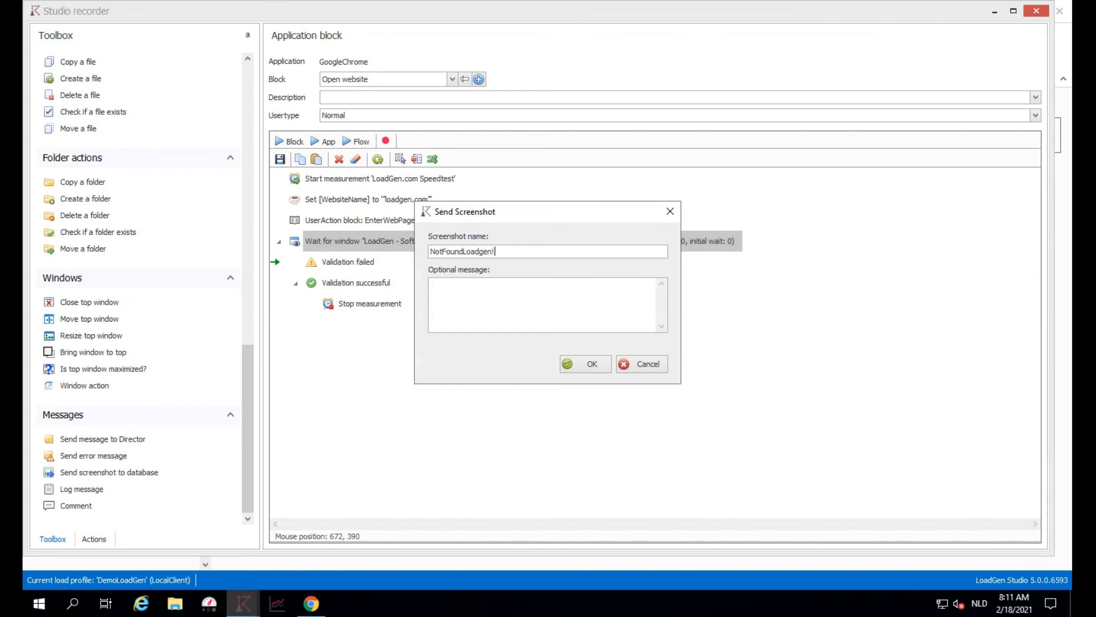
click(590, 363)
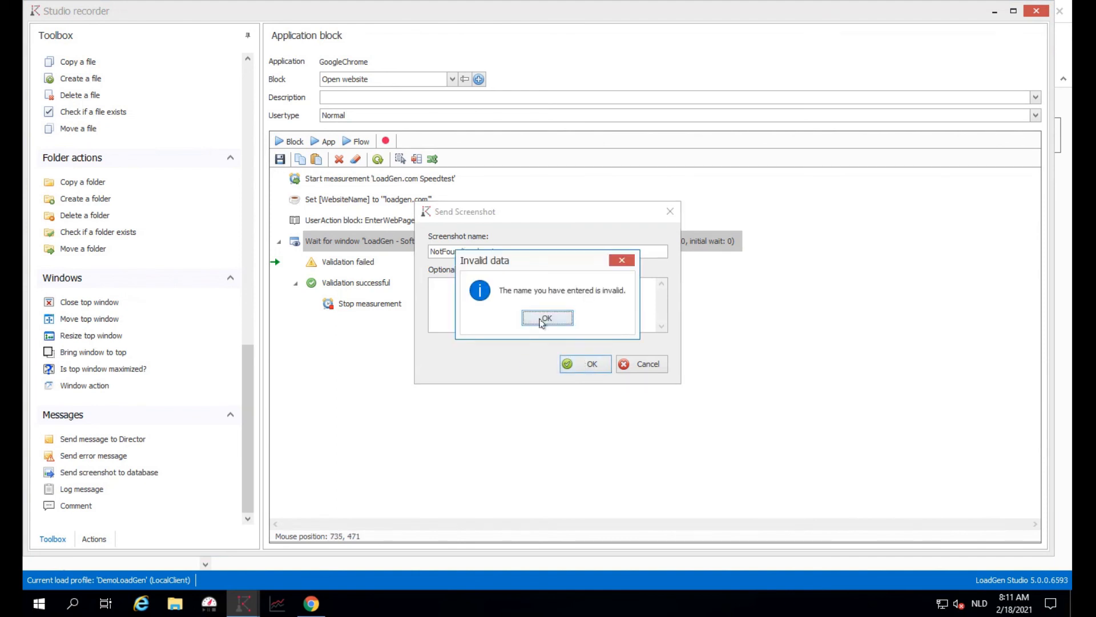
click(542, 321)
click(522, 248)
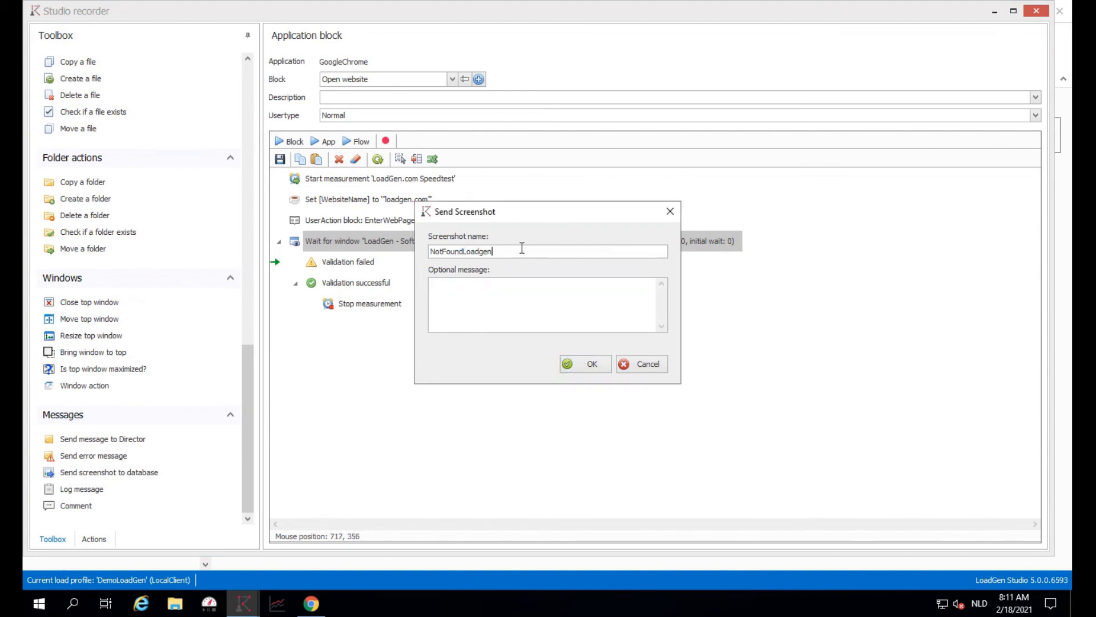
click(588, 362)
Add a Fail measurement above the "NotFoundLoadgen" screenshot action under Validation failed
click(294, 264)
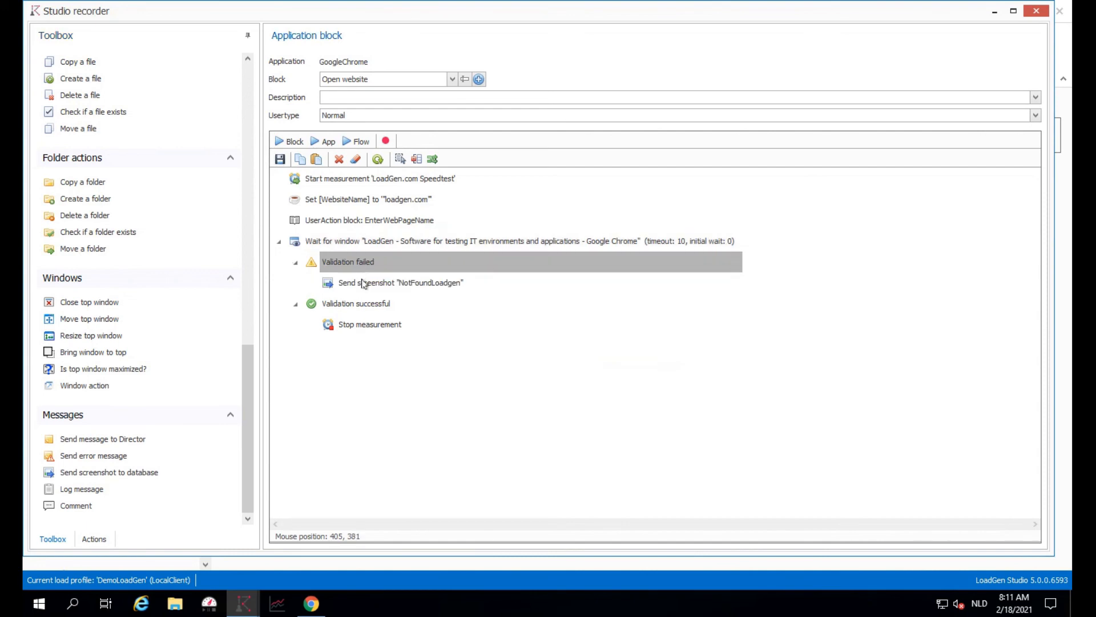
drag(249, 392, 242, 84)
drag(96, 213, 361, 290)
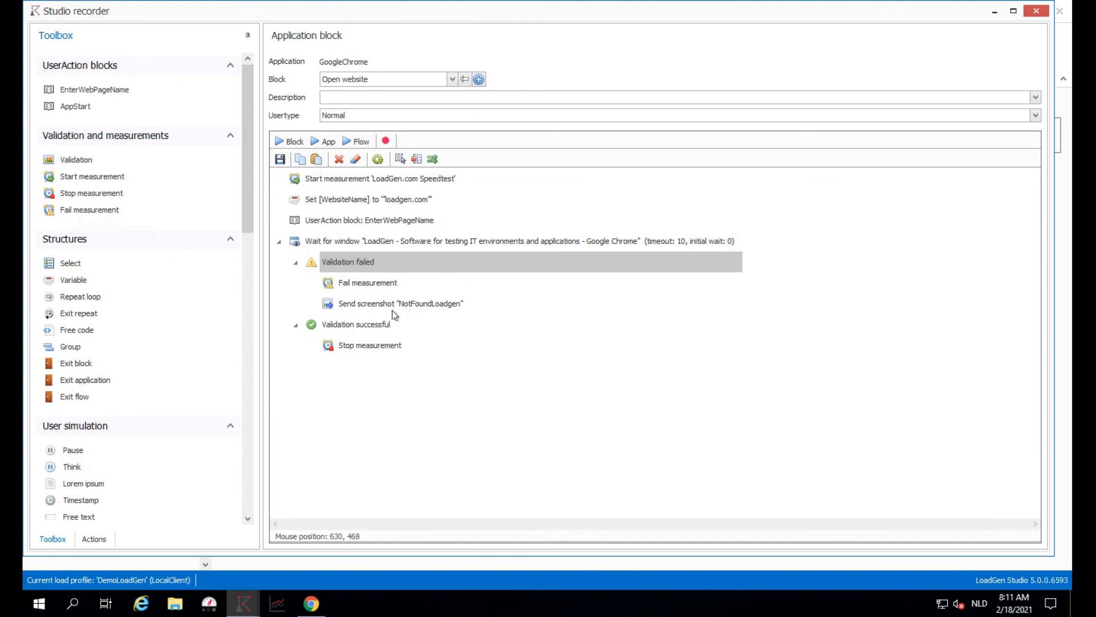
Replay the whole GoogleChrome application, letting it launch Google Chrome and open loadgen.com, and dismiss the finished notice
click(326, 143)
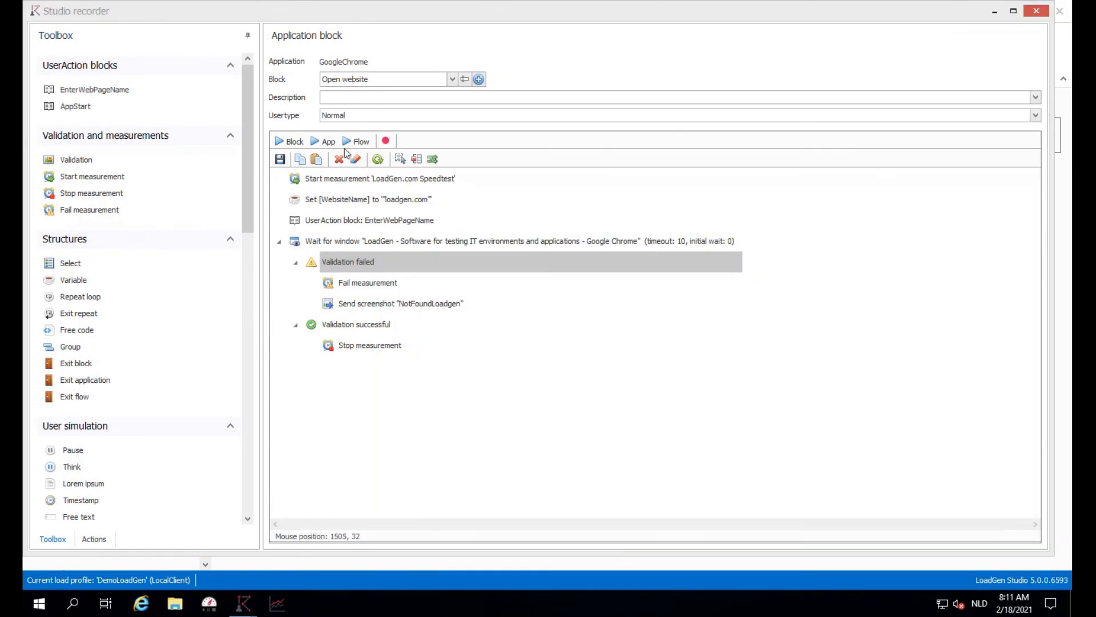
click(327, 143)
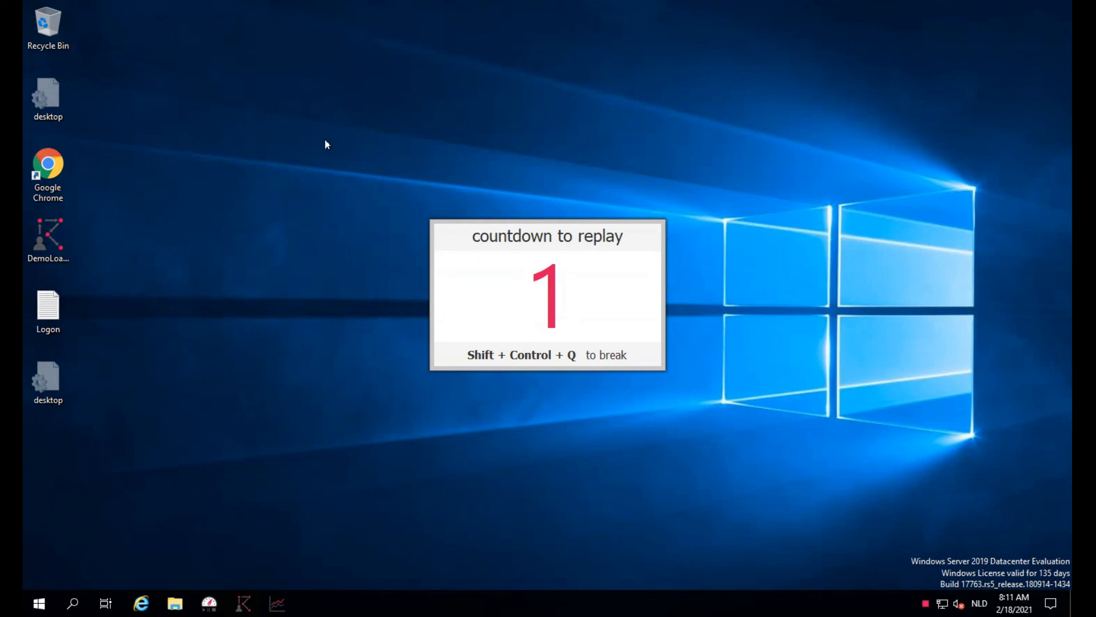
text(Goo)
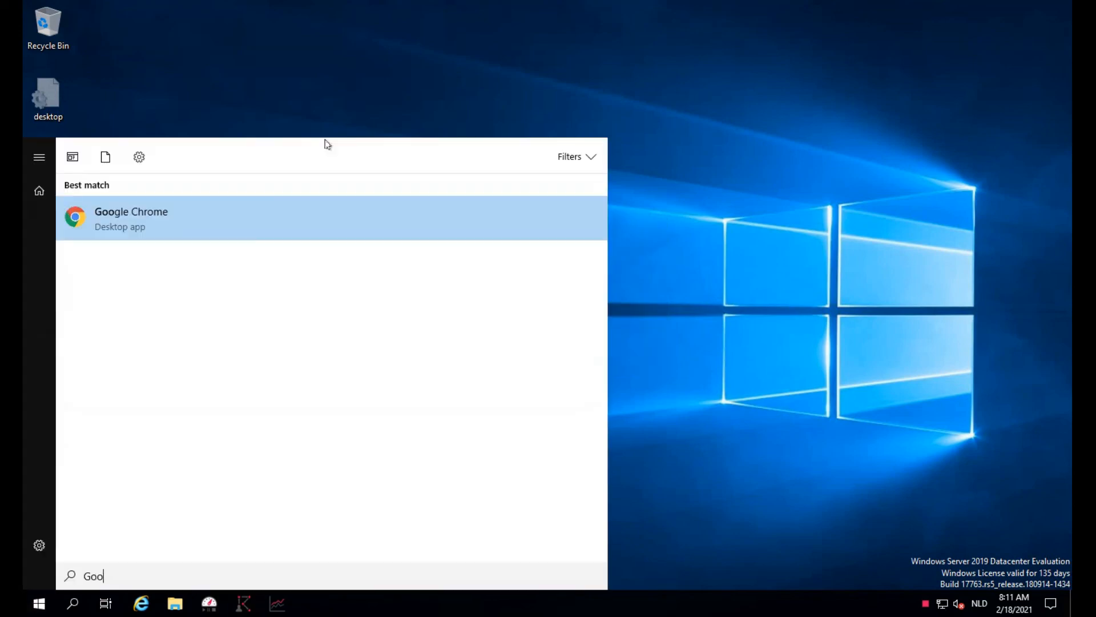
text(gle chrome)
key(Return)
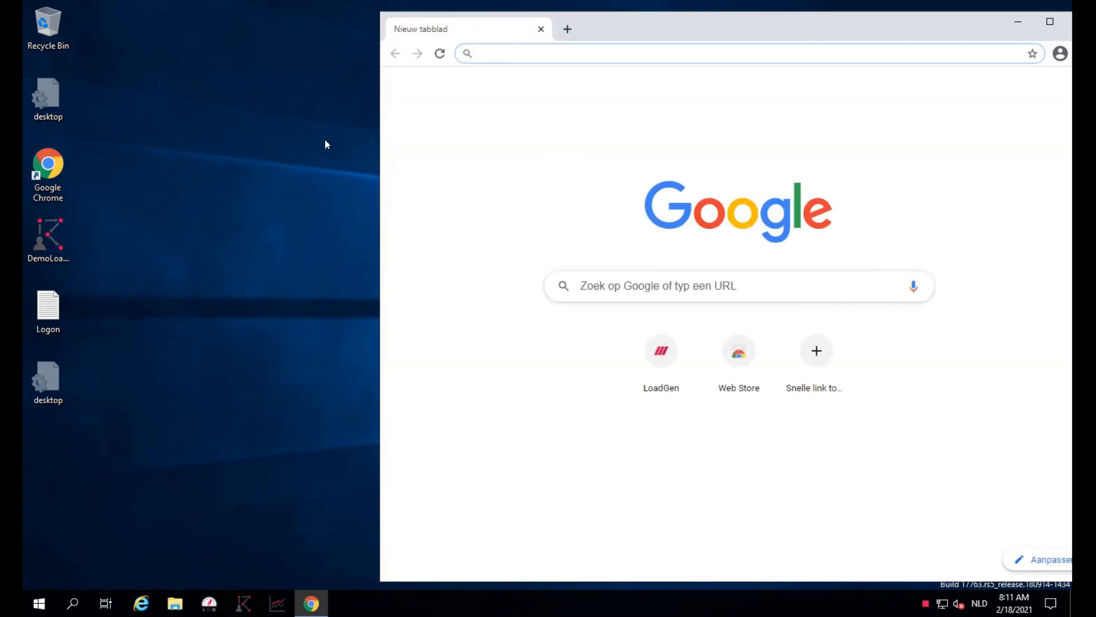
text(loadgen.c)
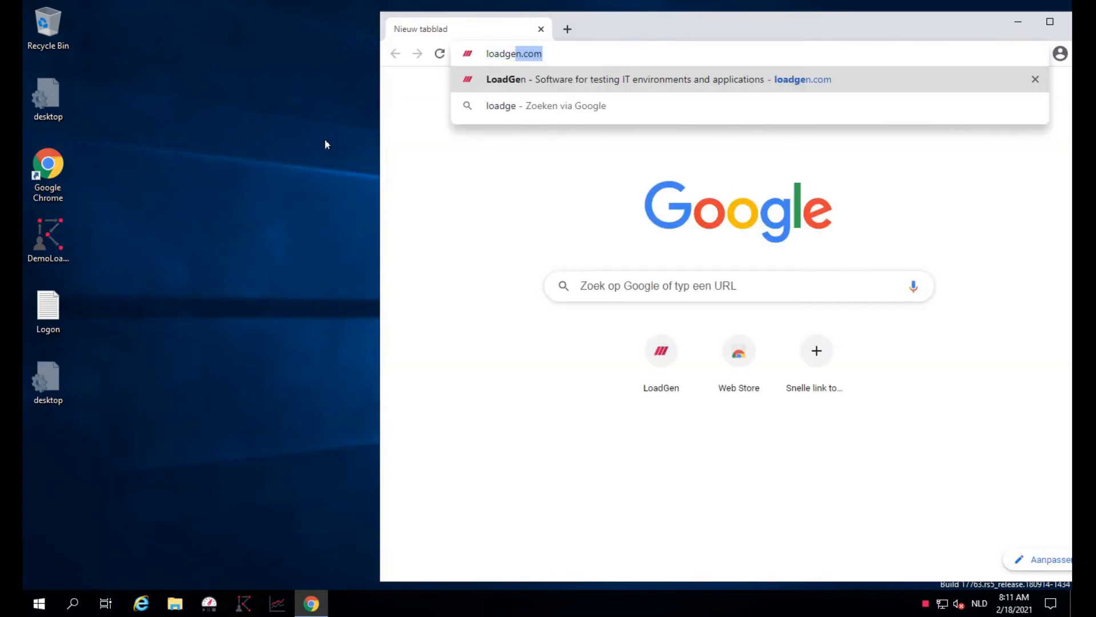
text(om)
key(Return)
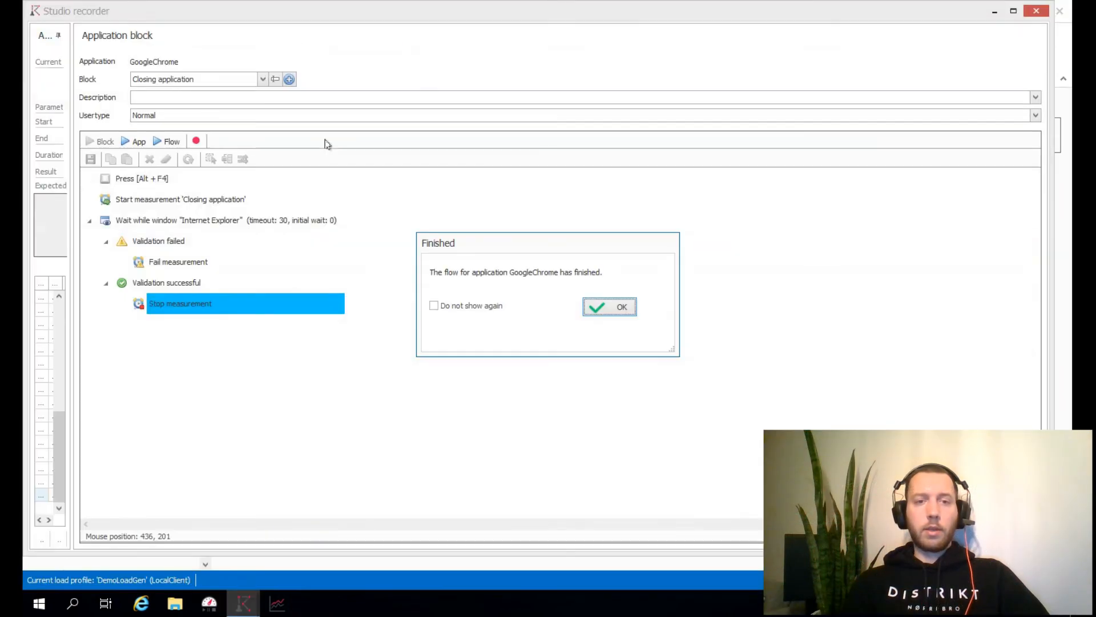
click(619, 306)
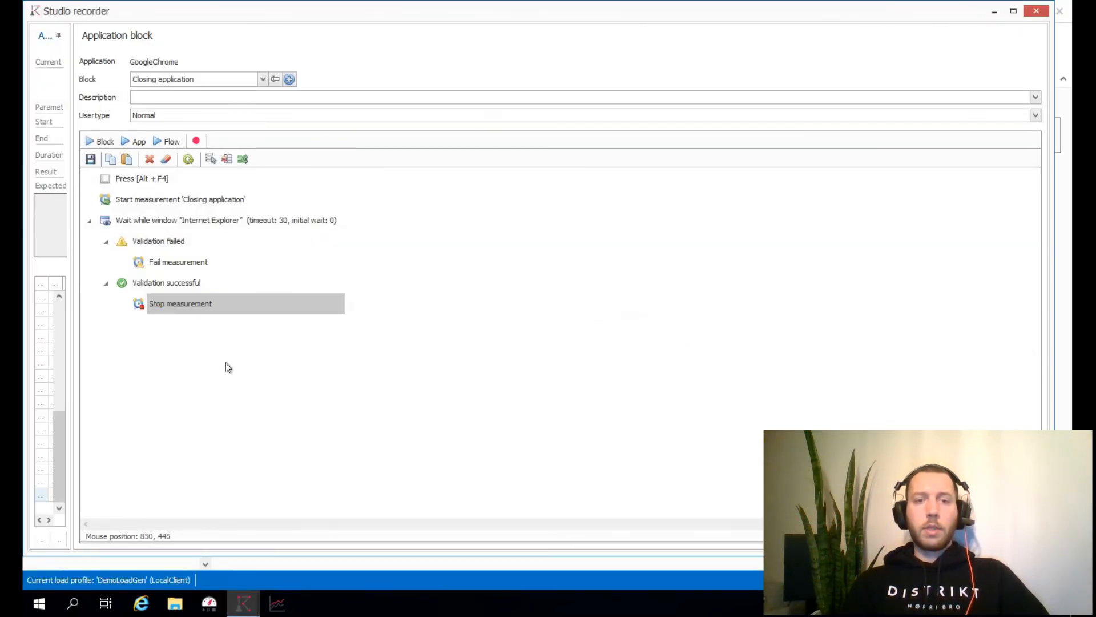
Widen the replay's action log and examine the final SubTransactionStart, WindowWaitClose and SubTransactionStop entries of the Closing application block
drag(71, 390, 289, 367)
click(172, 510)
click(174, 495)
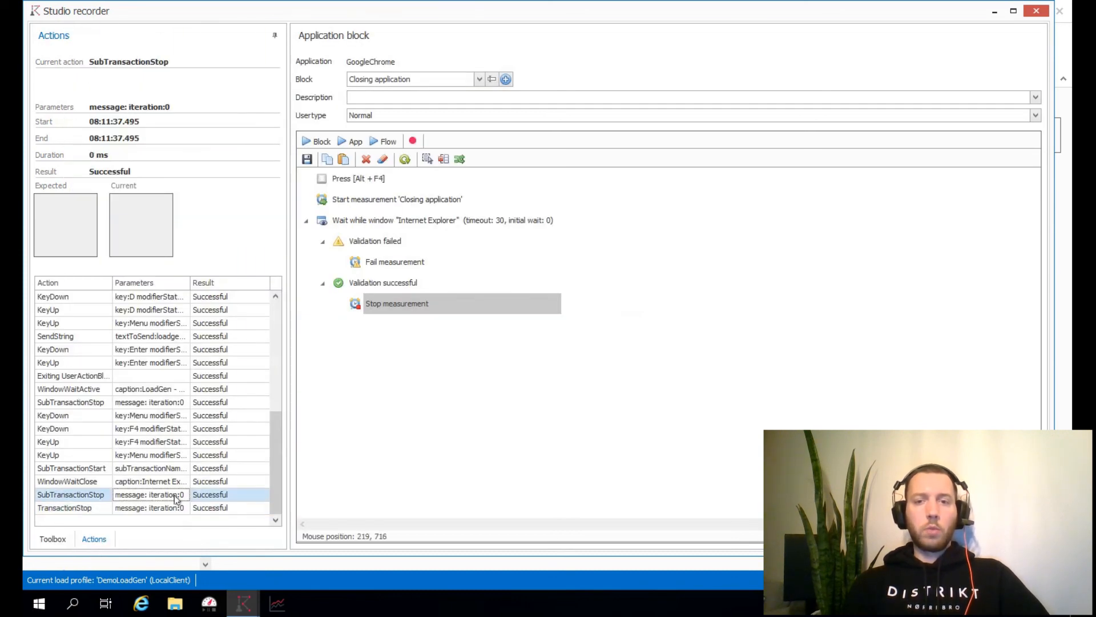
click(174, 483)
click(176, 471)
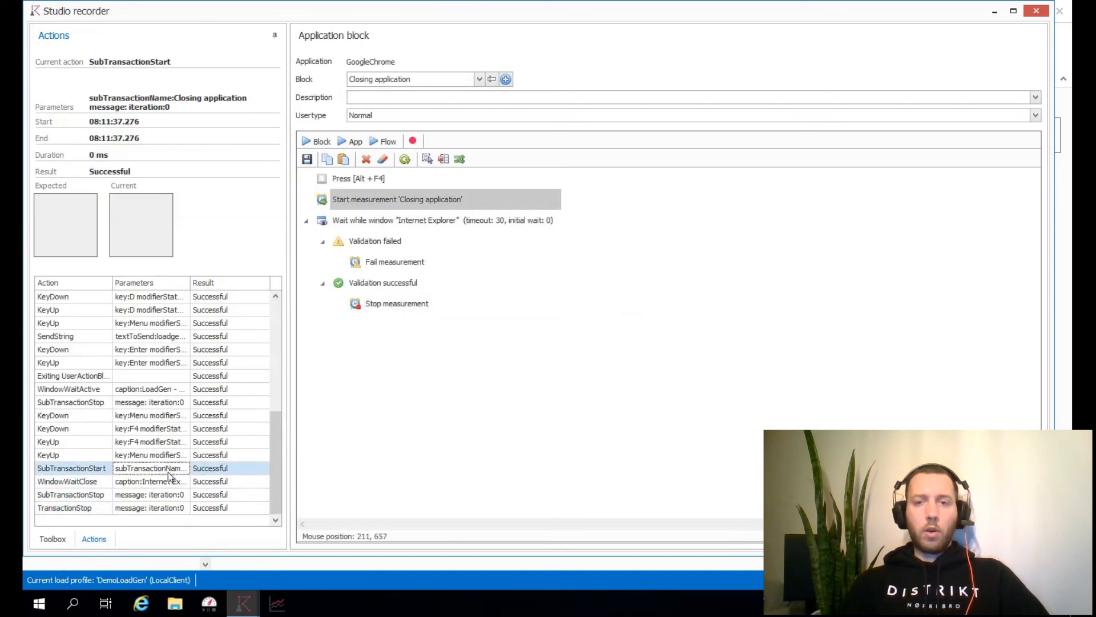
click(171, 482)
click(170, 495)
click(174, 483)
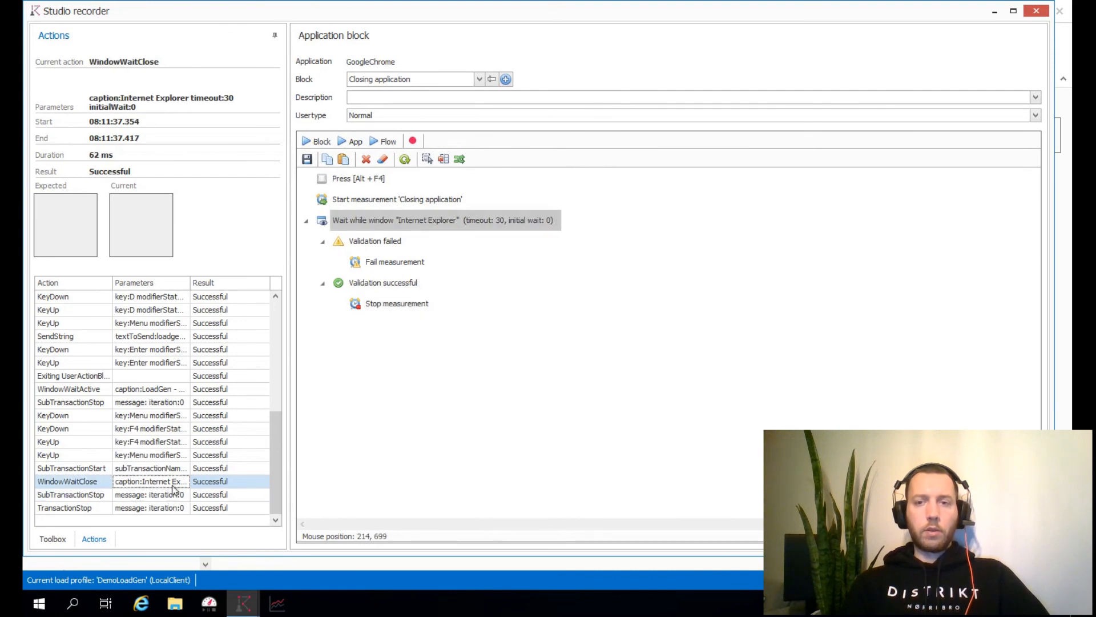
click(455, 318)
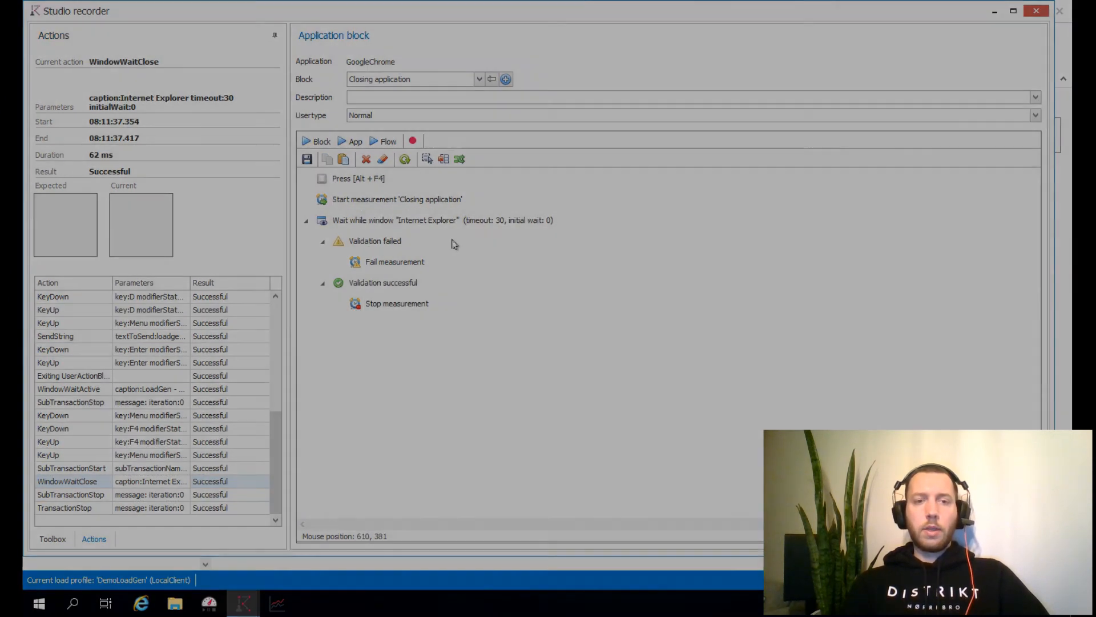